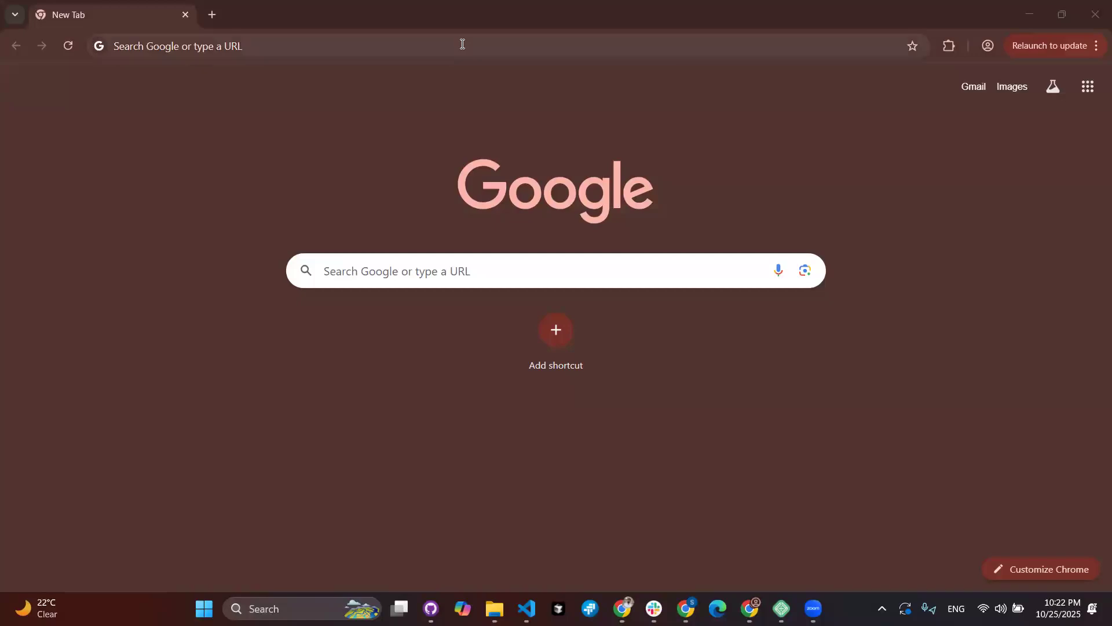
Step: Load second140.local, then open its wp-admin address in a second tab
type("second140.local")
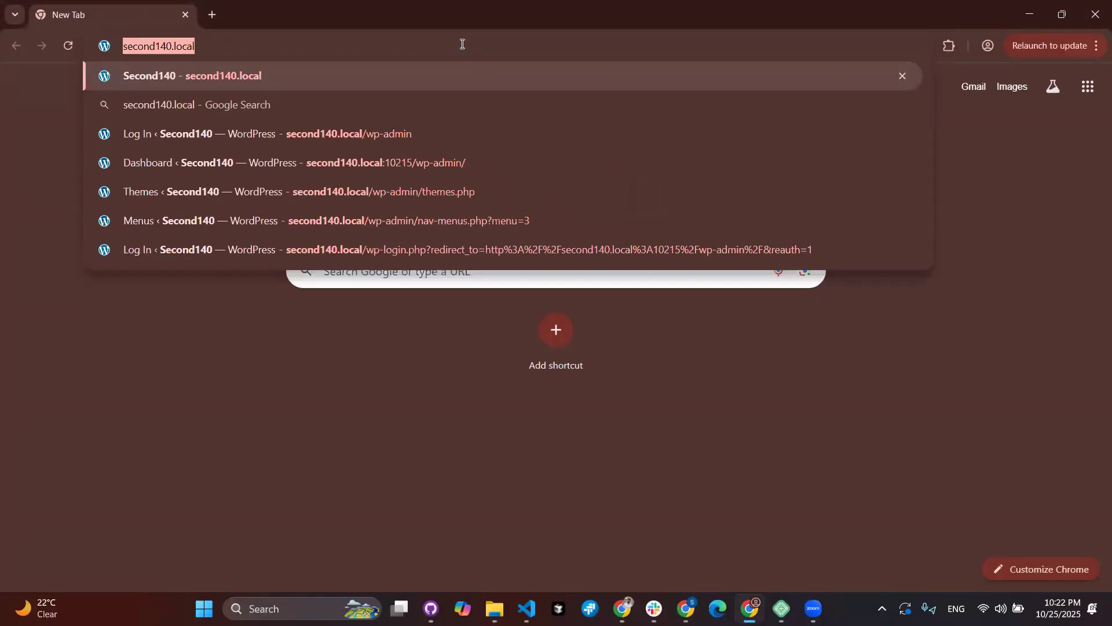
key("Return")
left_click(212, 11)
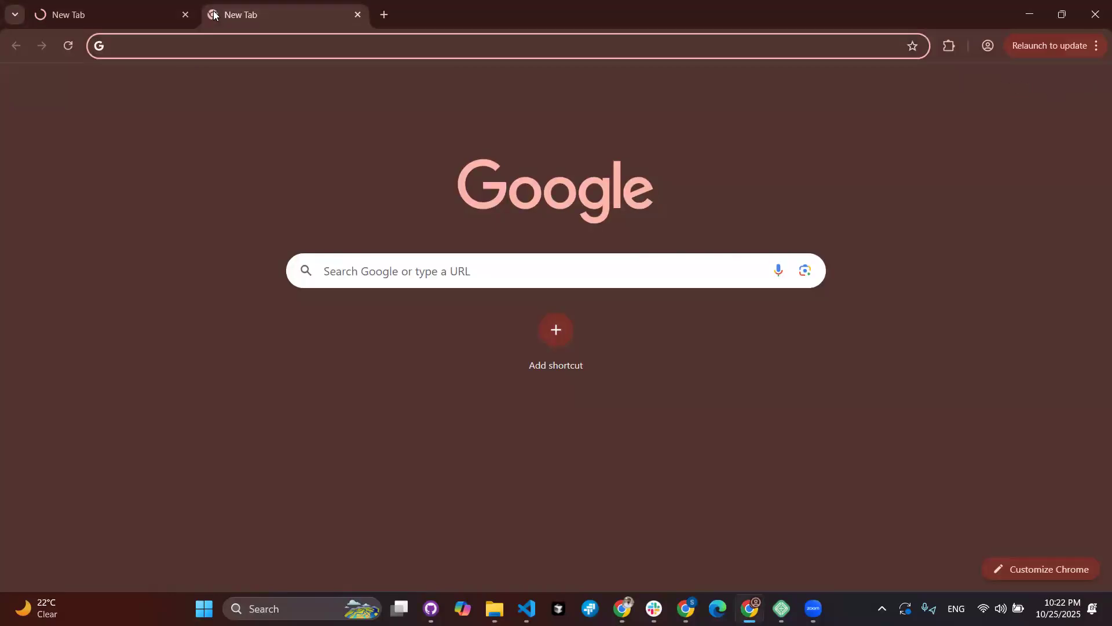
type("http://second140.local/")
type("wp-admin")
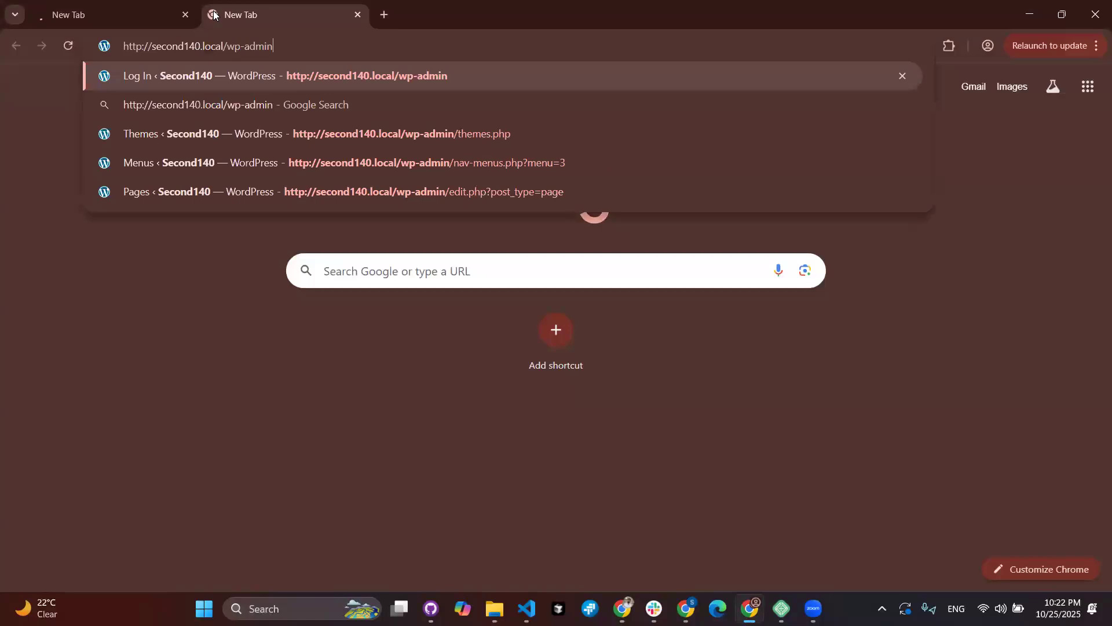
key("Return")
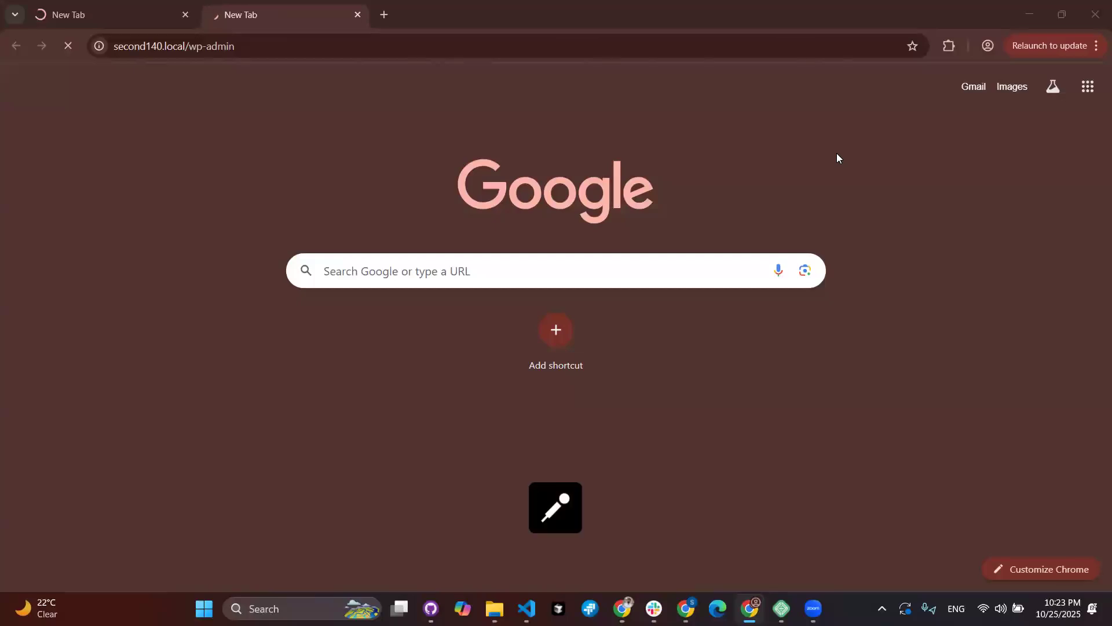
Step: Check both tabs, ending on the site's Home page tab
left_click(99, 7)
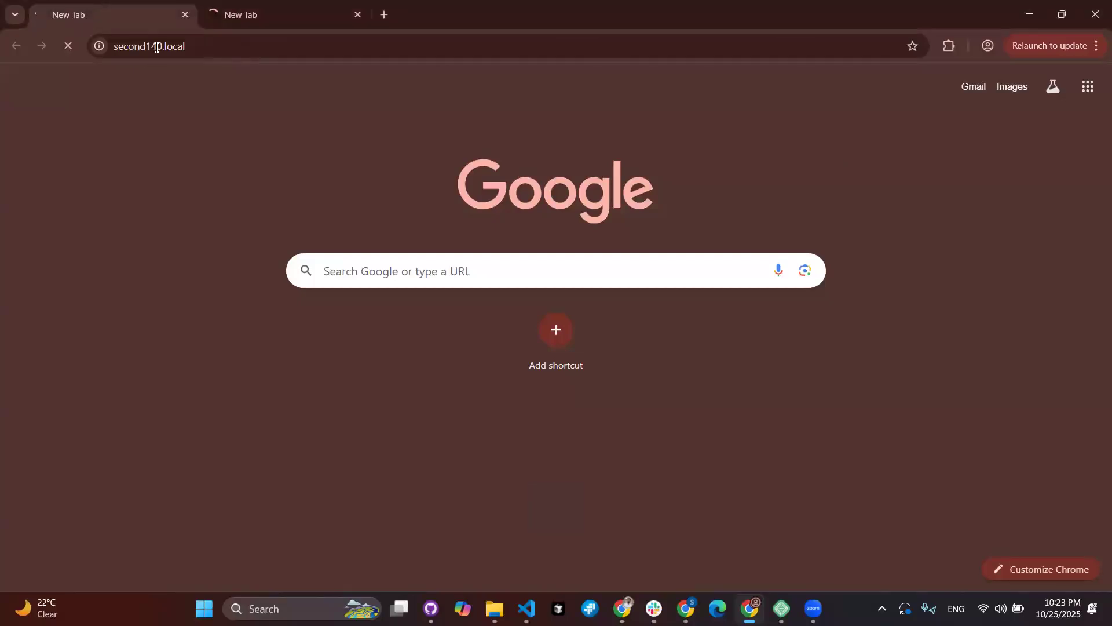
left_click(303, 16)
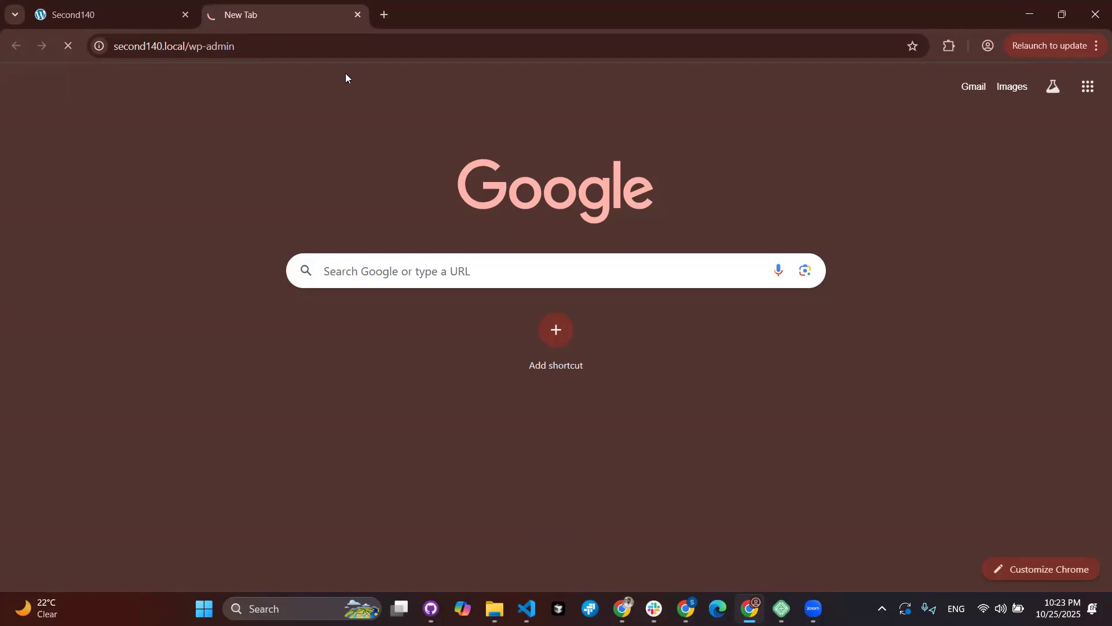
left_click(125, 9)
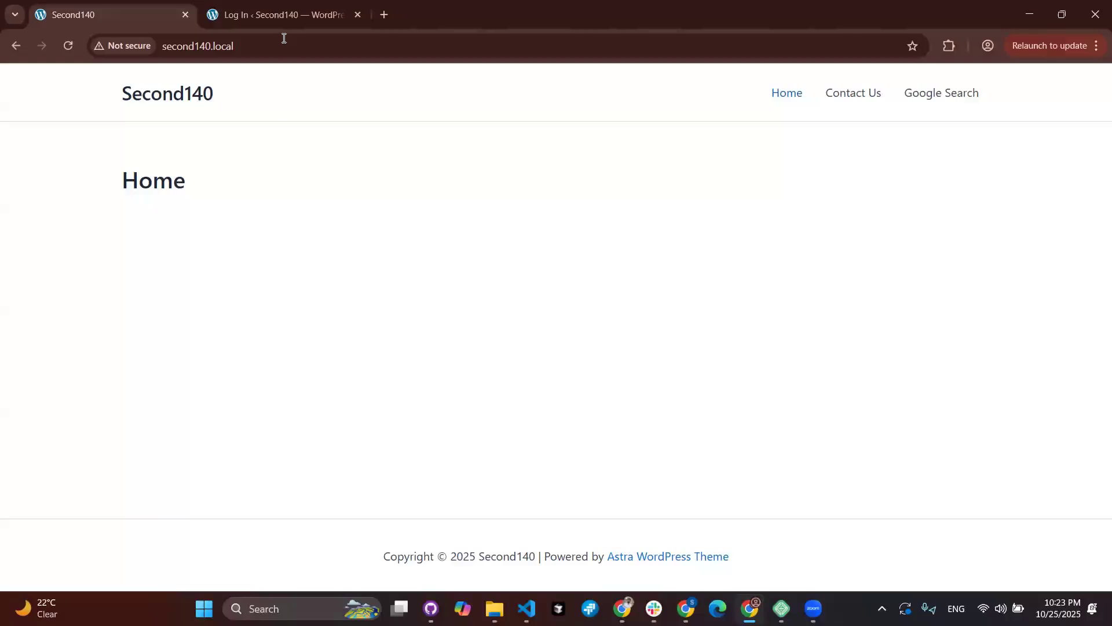
Step: Log in to wp-admin as Admin with the account password
left_click(282, 17)
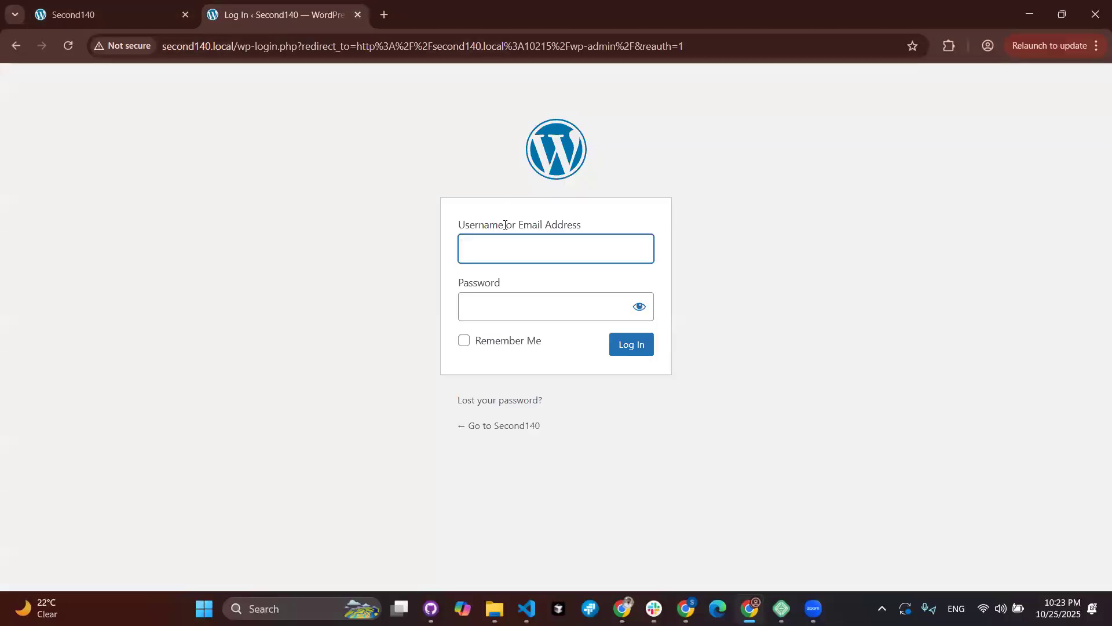
type("Admin")
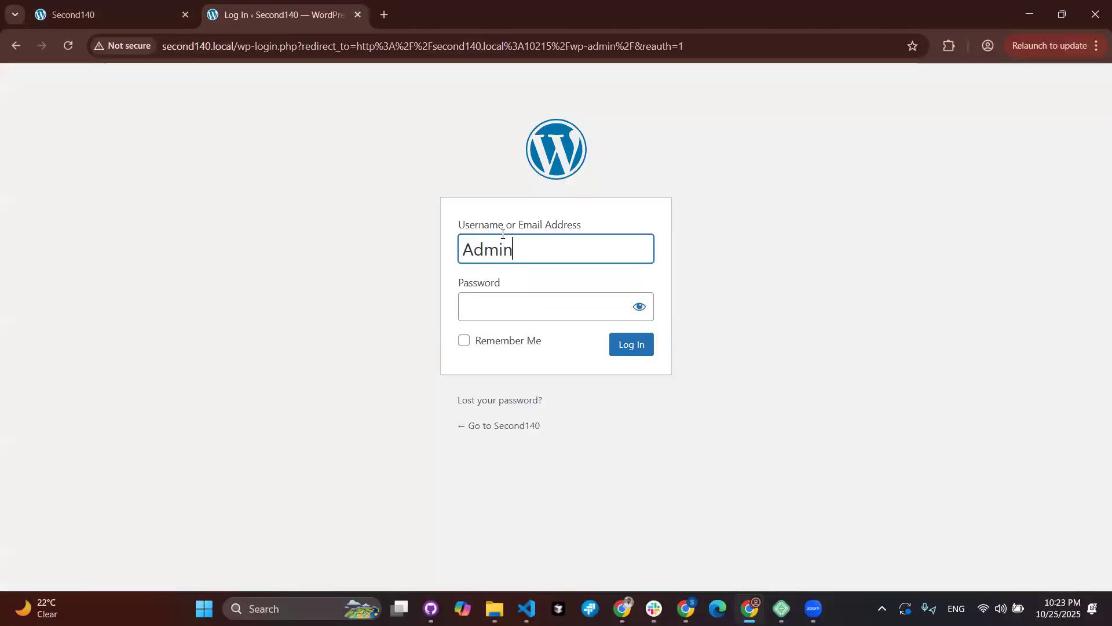
key("Tab")
type("•••••••")
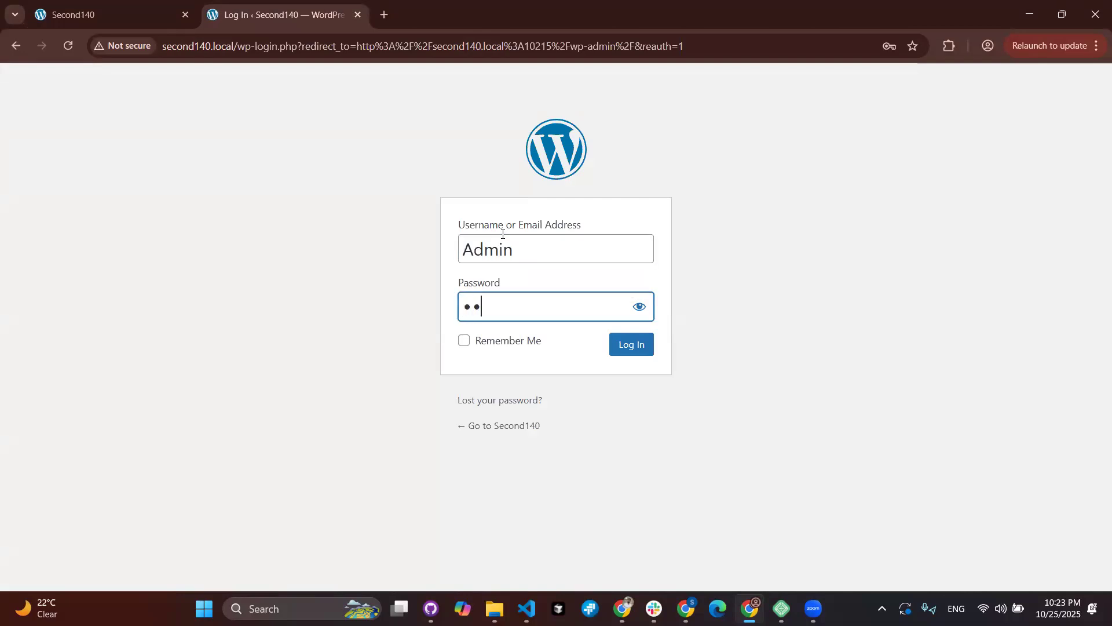
type("••")
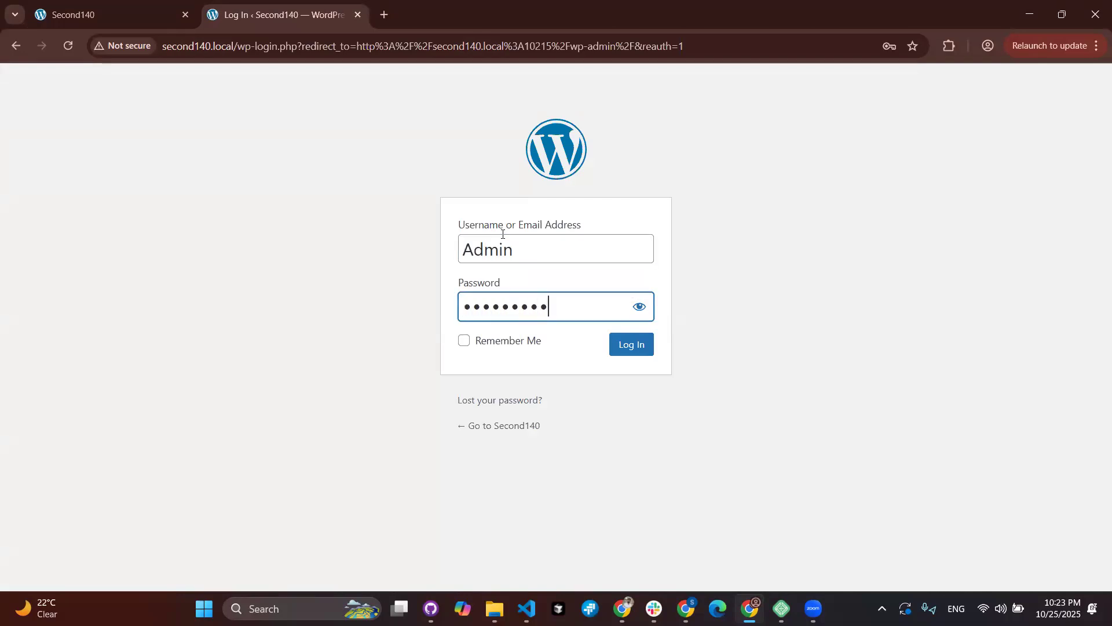
key("Return")
Step: Select the Home heading on the live site, then return to the Dashboard tab
left_click(129, 7)
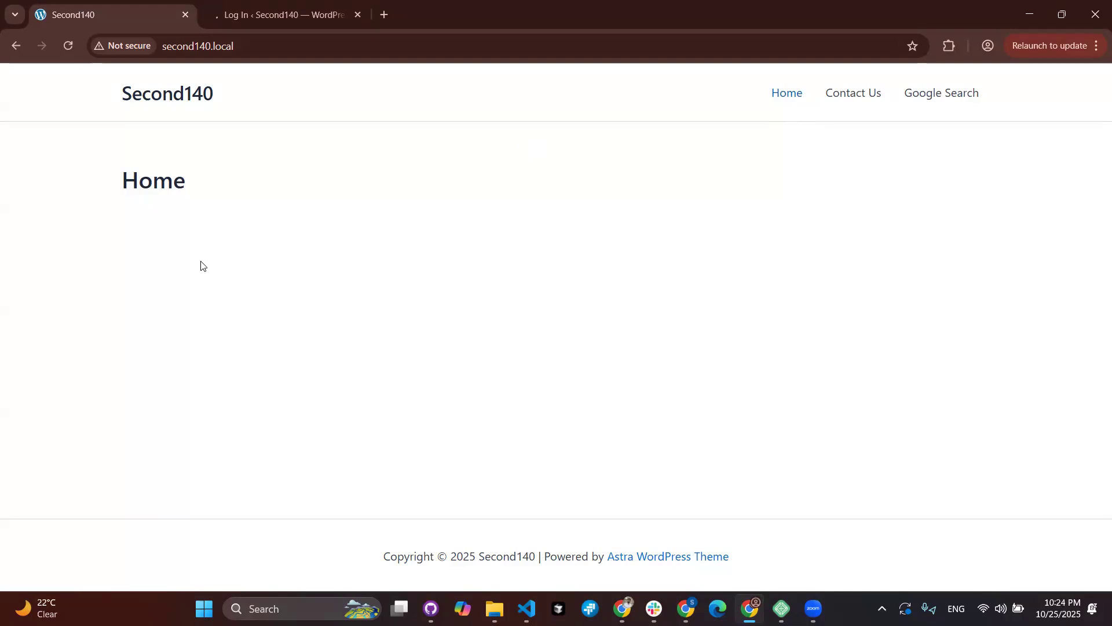
left_click_drag(119, 180, 240, 187)
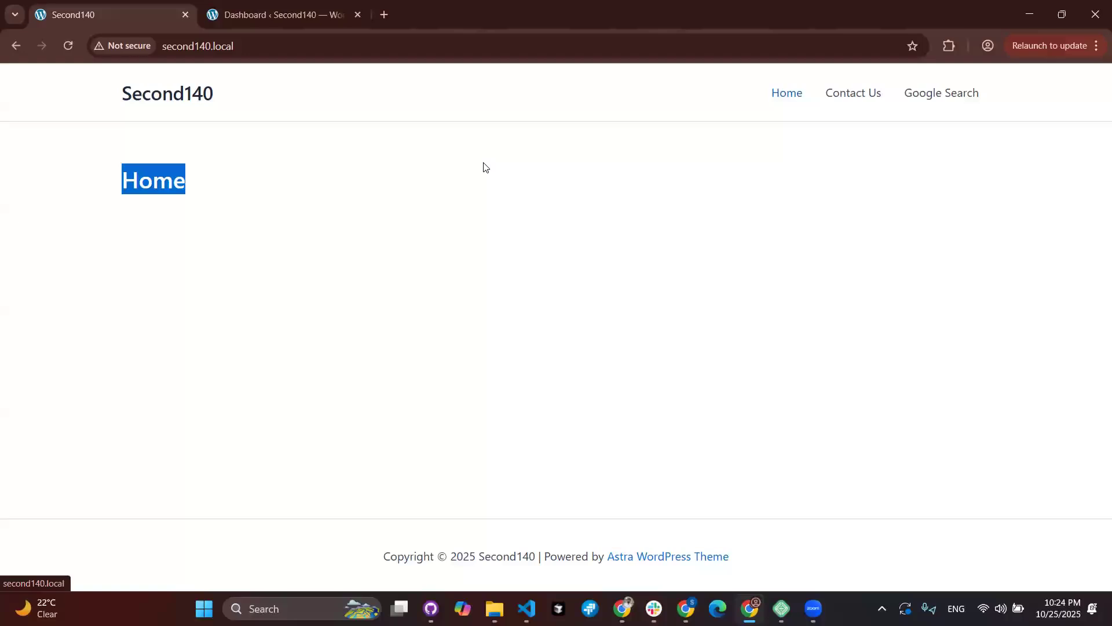
left_click(286, 27)
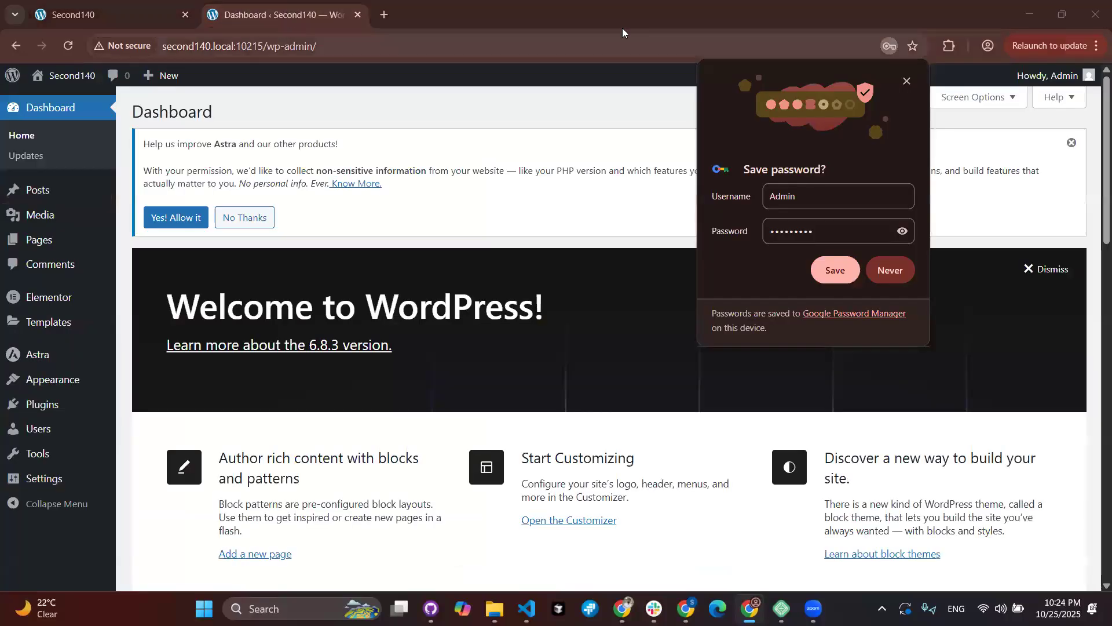
Step: Dismiss Chrome's save-password offer and the Astra 'Help us improve' notice on the Dashboard
left_click(907, 82)
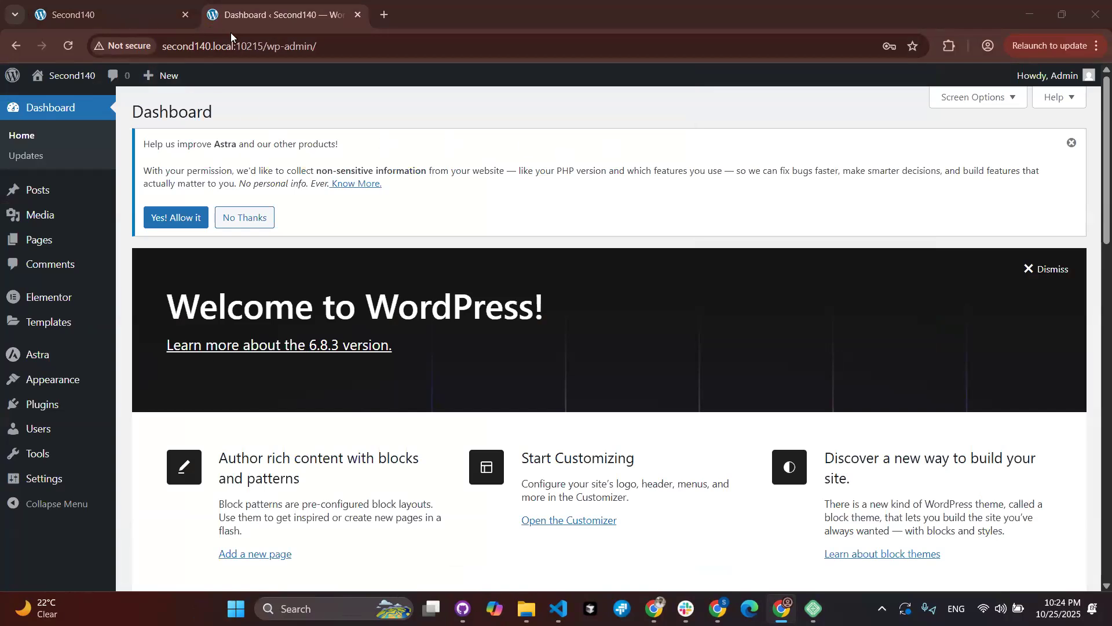
left_click(127, 11)
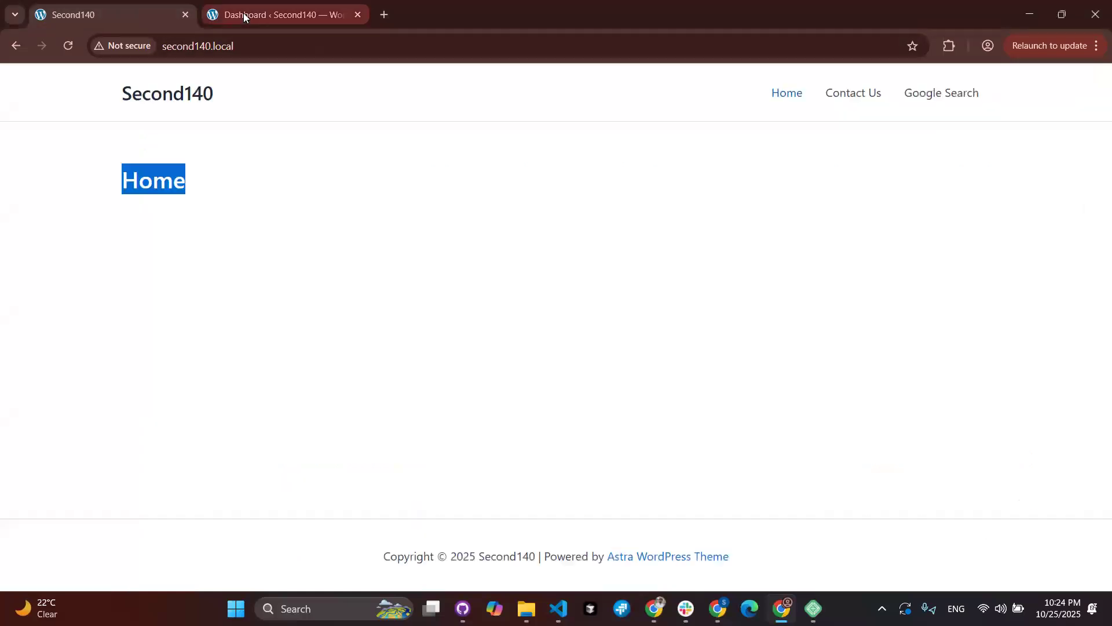
key("ctrl+Tab")
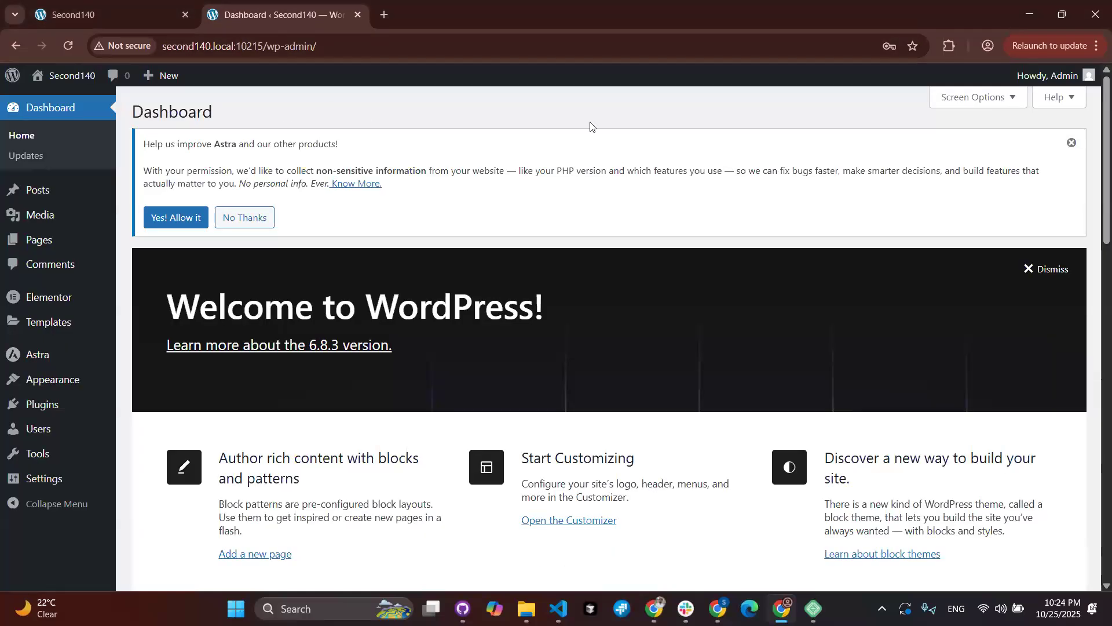
left_click(1072, 142)
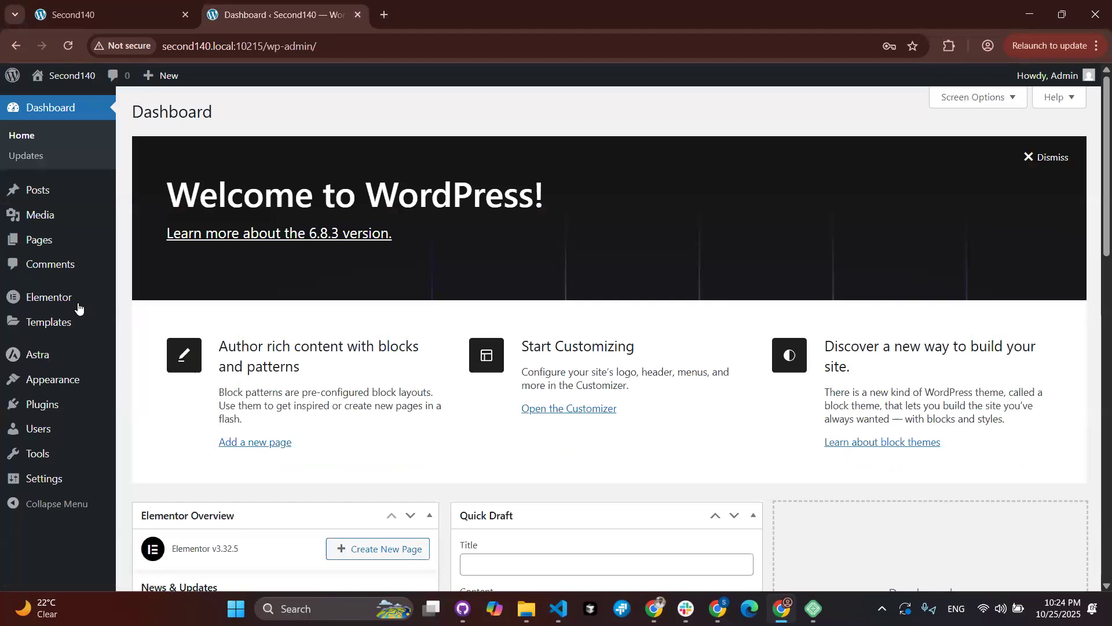
Step: Show the Pages list from the admin sidebar
mouse_move(70, 309)
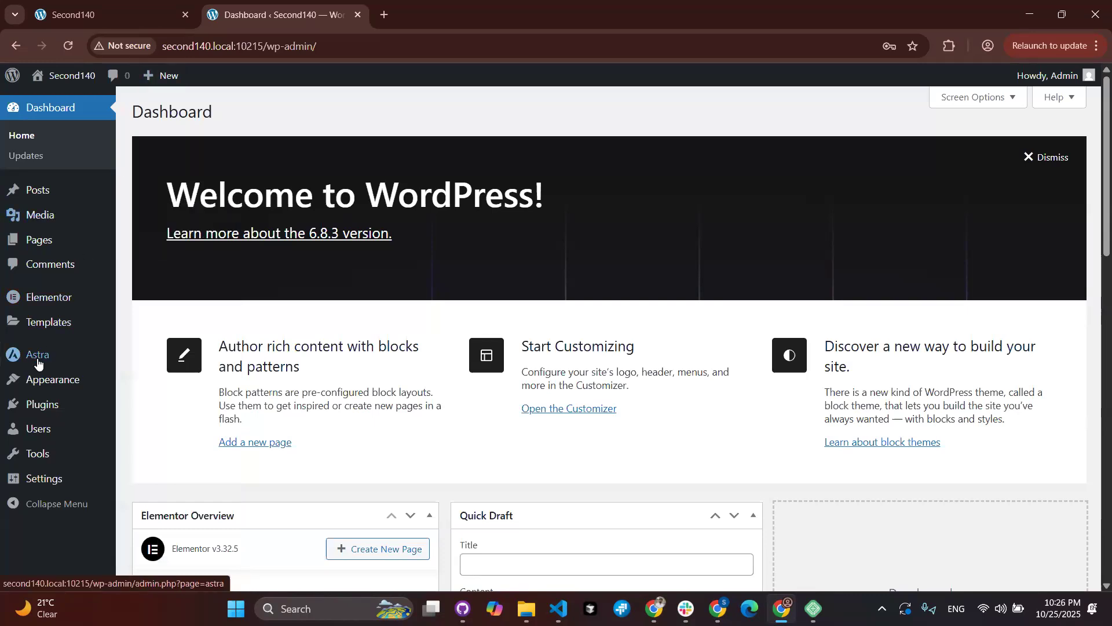
left_click(61, 240)
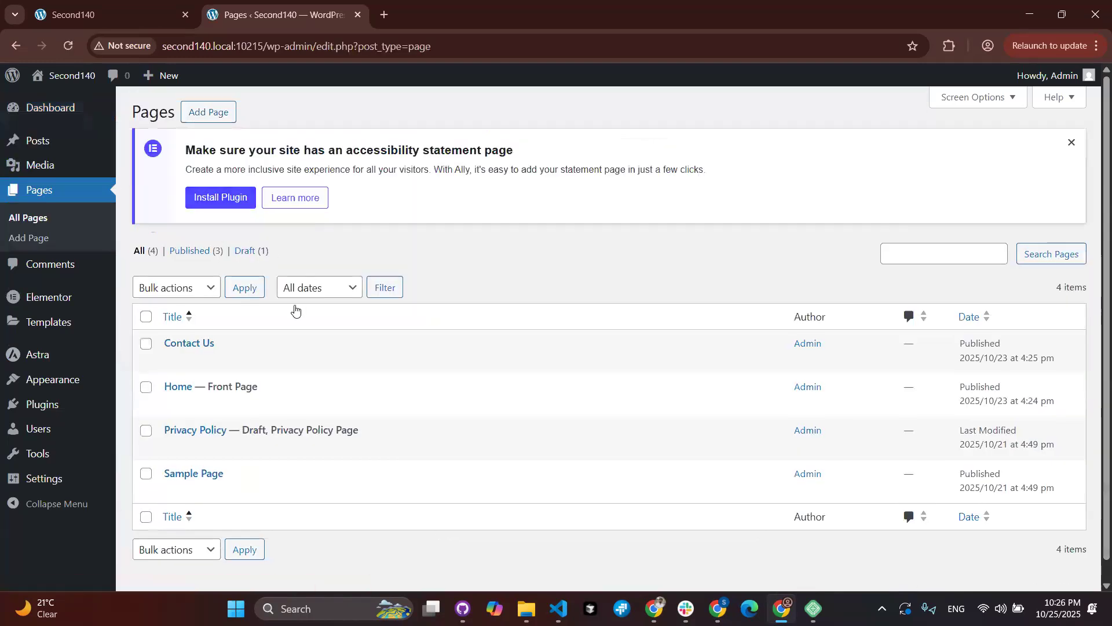
Step: Send the Home page to Elementor, then switch back to the live site tab
mouse_move(250, 343)
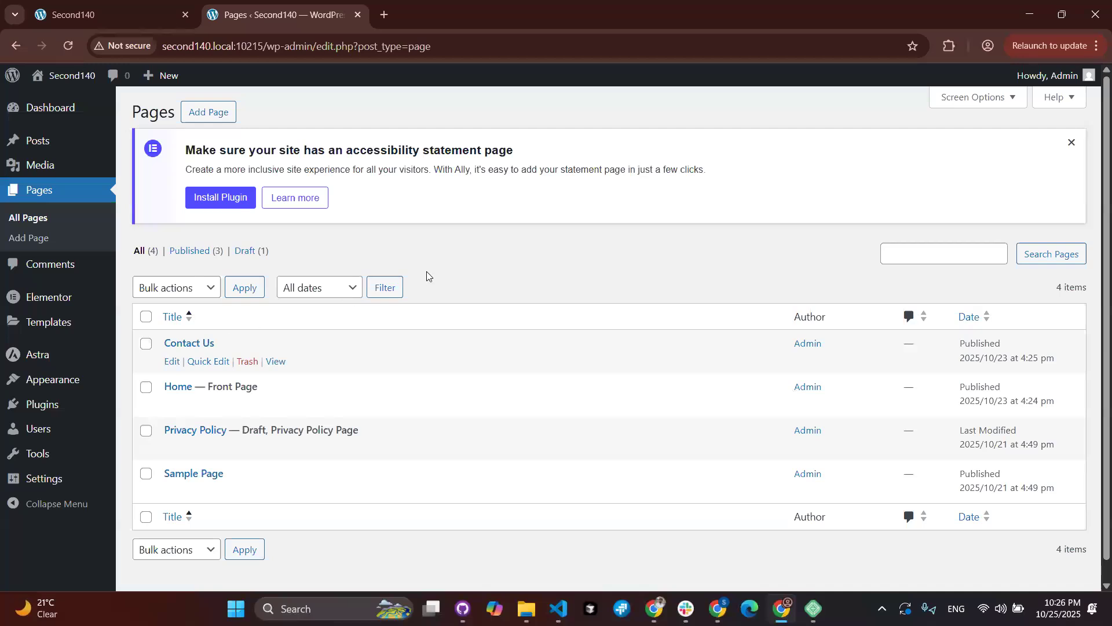
left_click(172, 405)
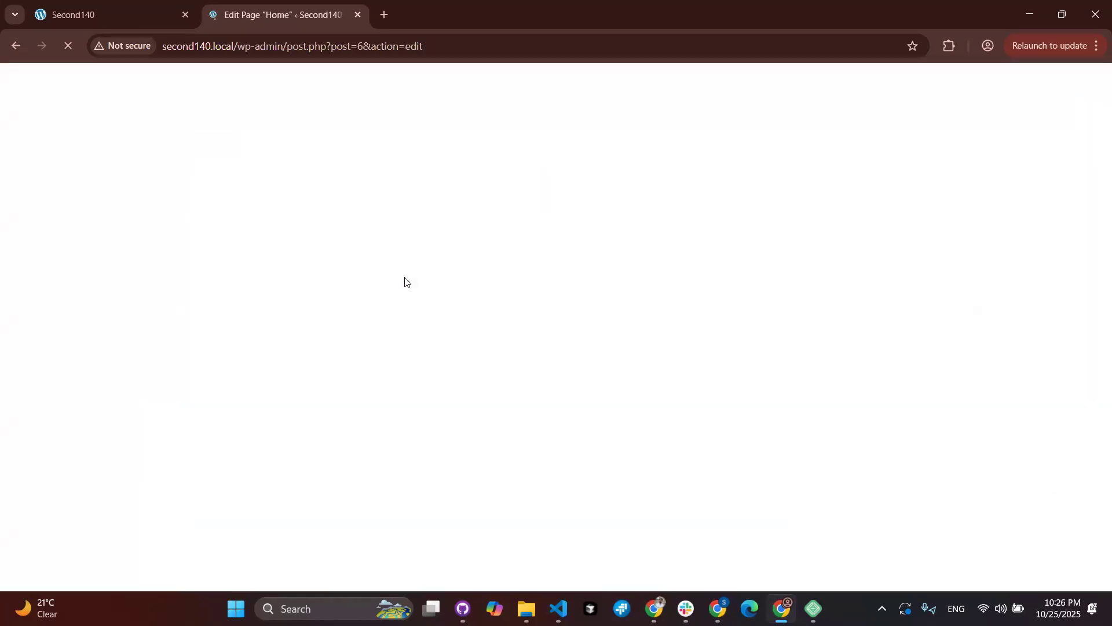
left_click(242, 91)
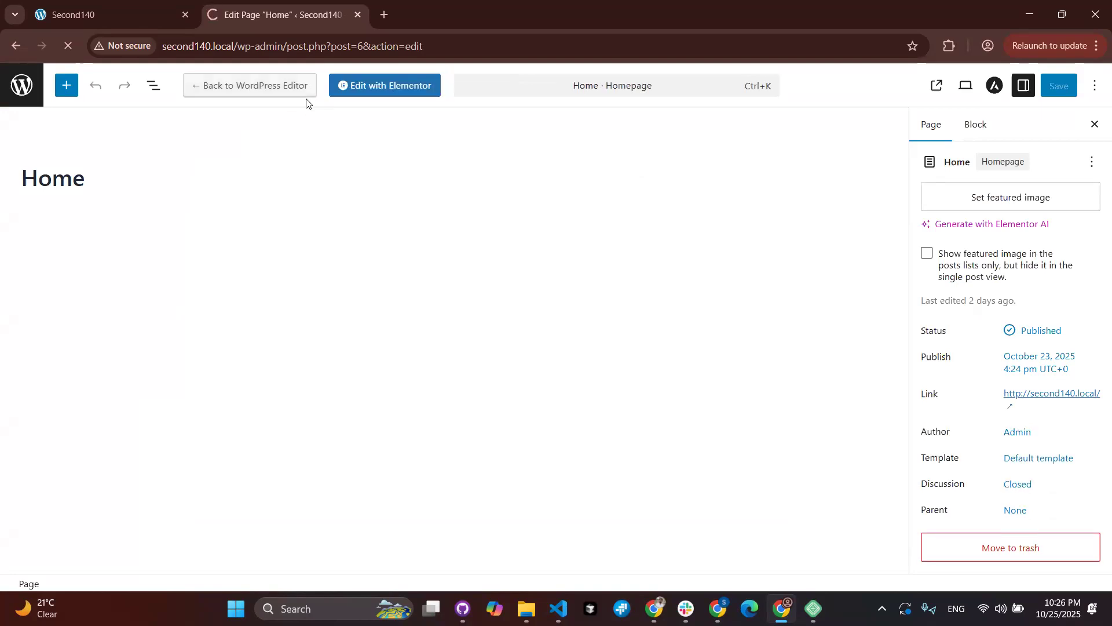
left_click(130, 16)
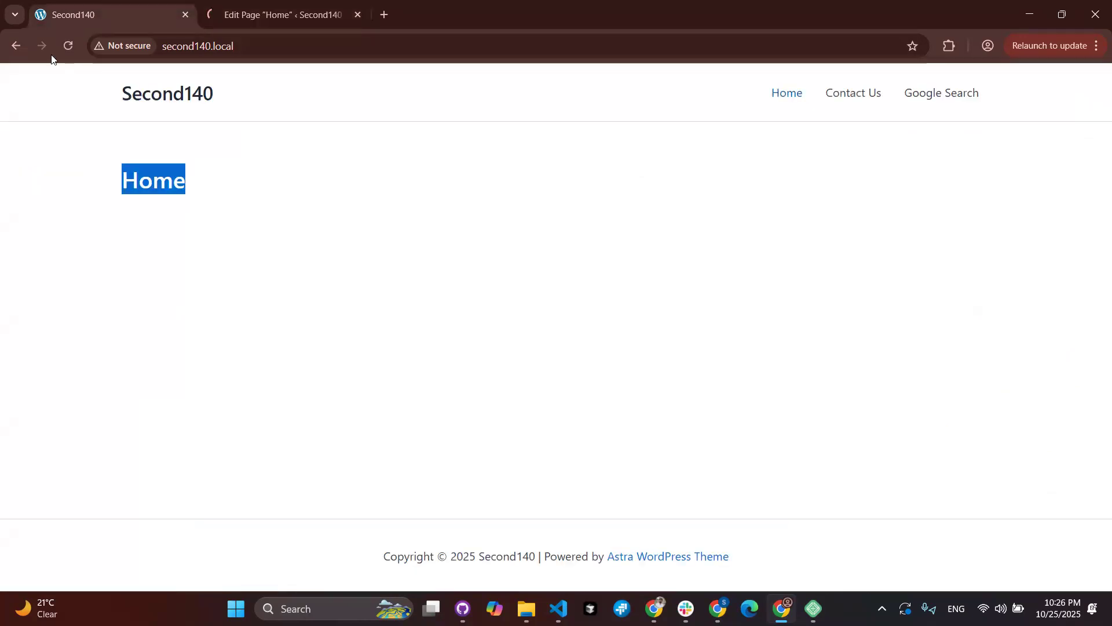
Step: Reload the site and open the About WordPress page in a new tab
left_click(68, 46)
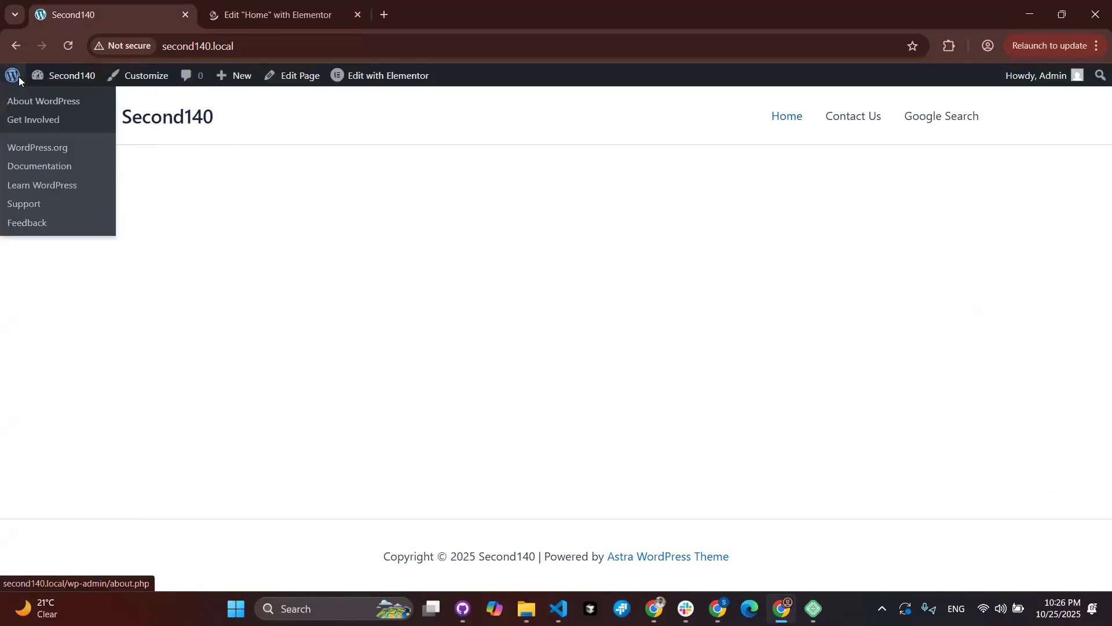
right_click(18, 81)
left_click(32, 91)
left_click(252, 11)
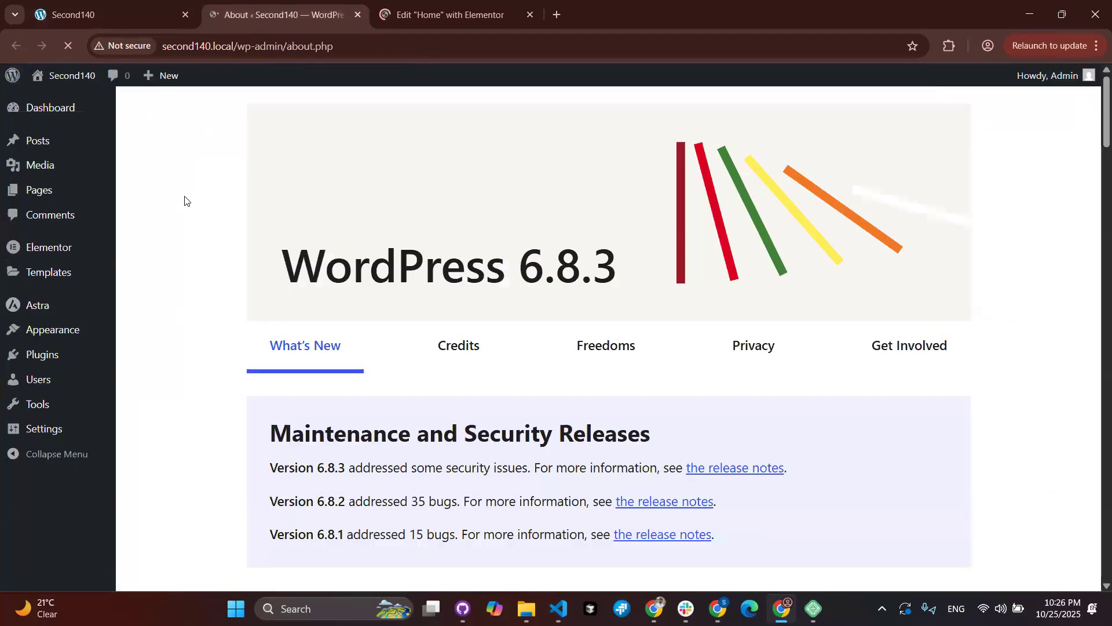
Step: Open the Astra Customizer in a new tab and switch to it
mouse_move(32, 305)
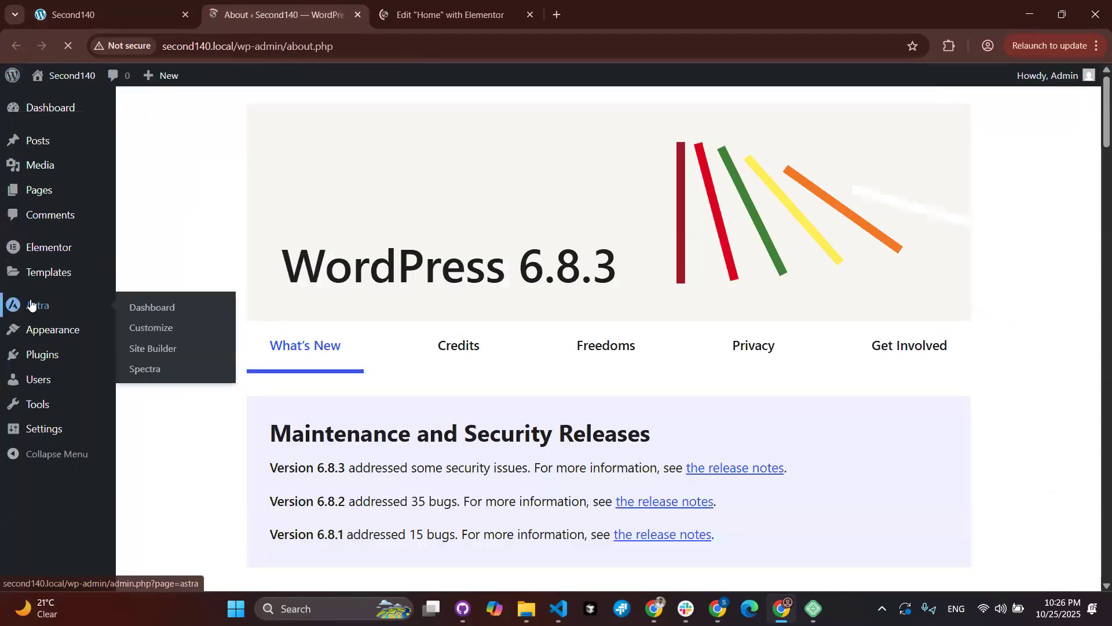
right_click(144, 330)
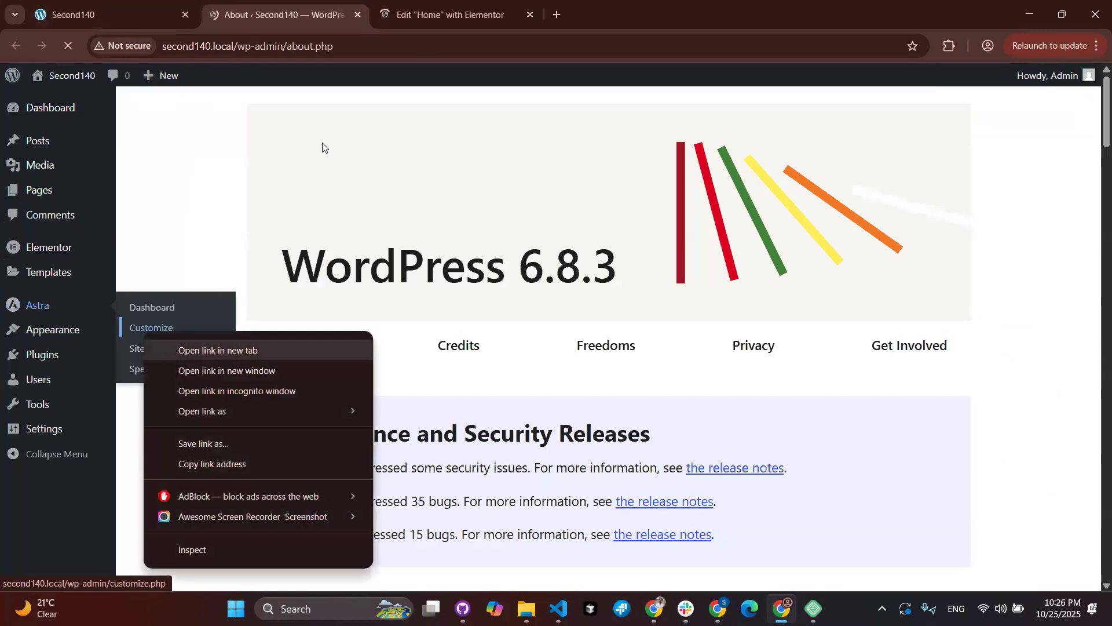
left_click(174, 350)
left_click(445, 14)
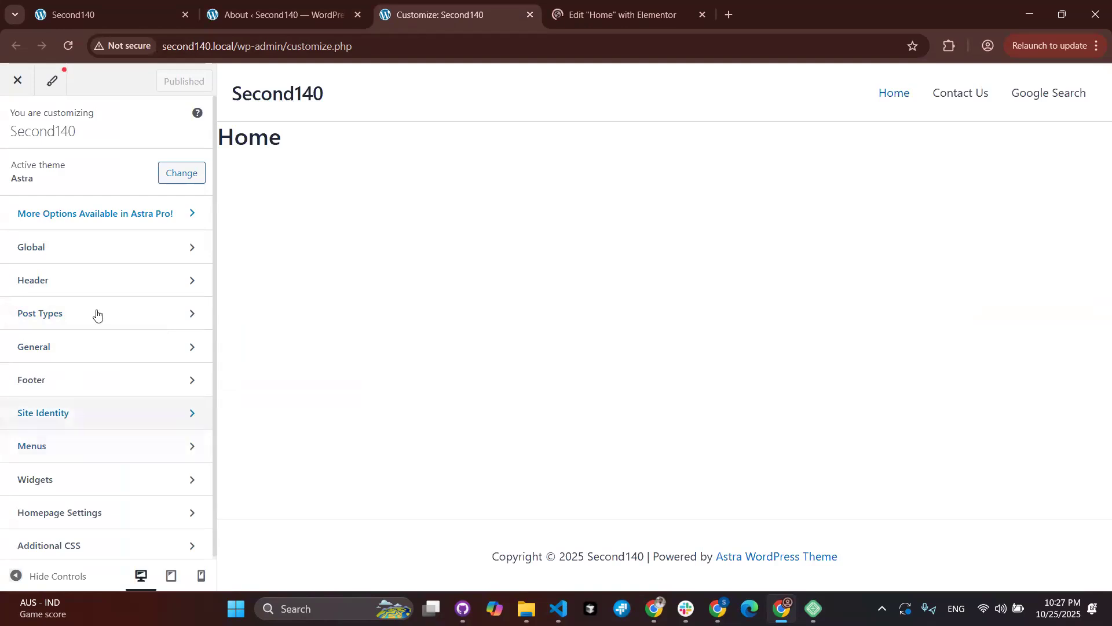
Step: Close the Customizer tab and switch to the Home page's Elementor editor tab
left_click(111, 256)
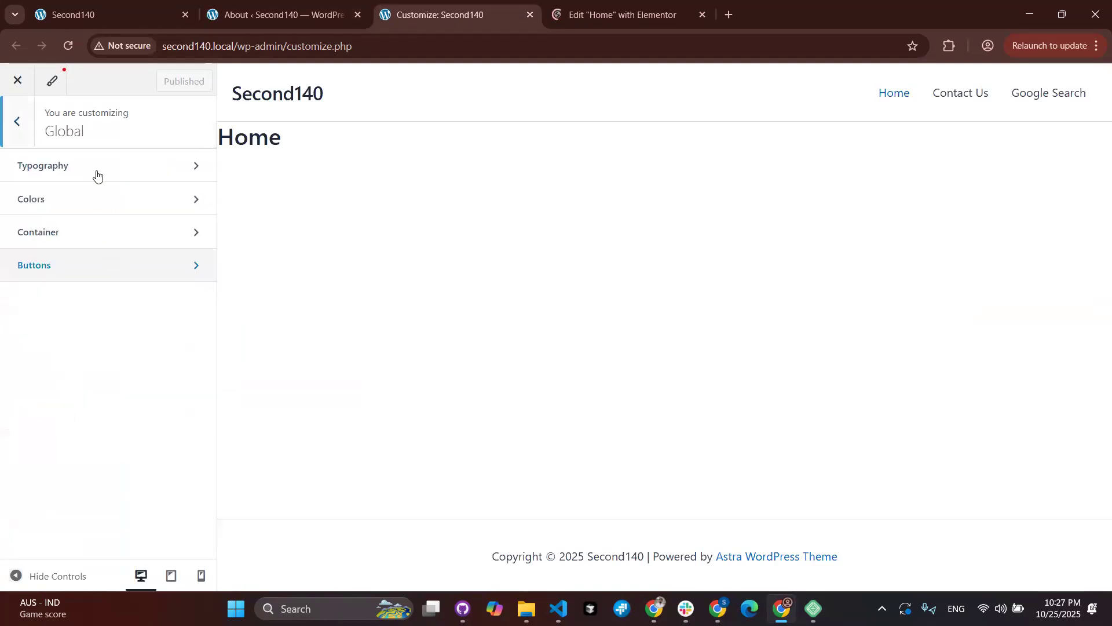
left_click(25, 134)
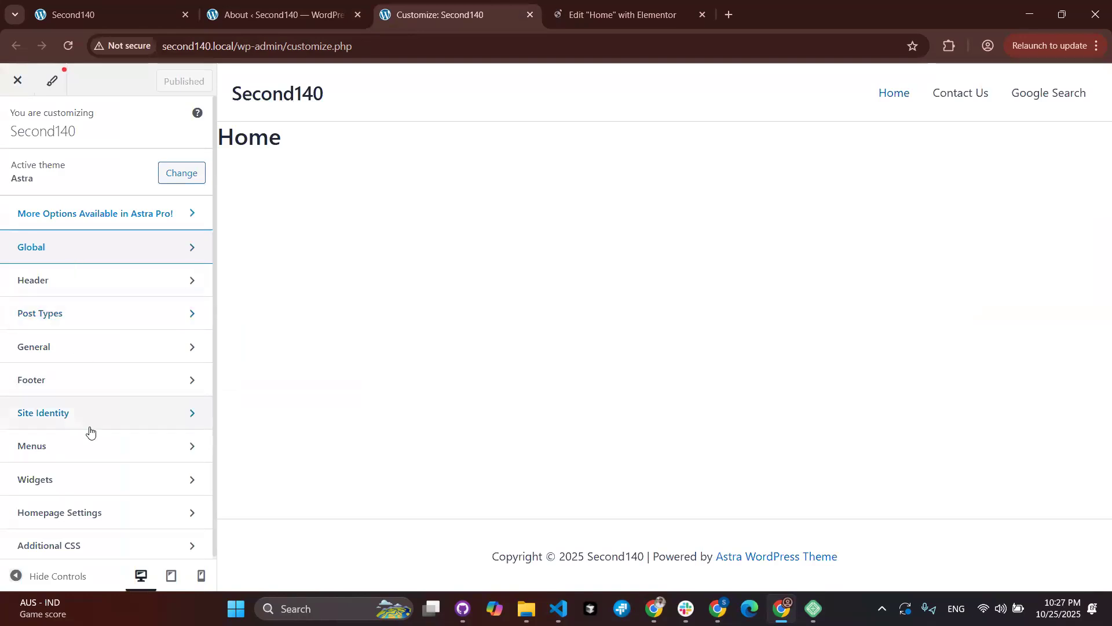
left_click(532, 14)
left_click(440, 13)
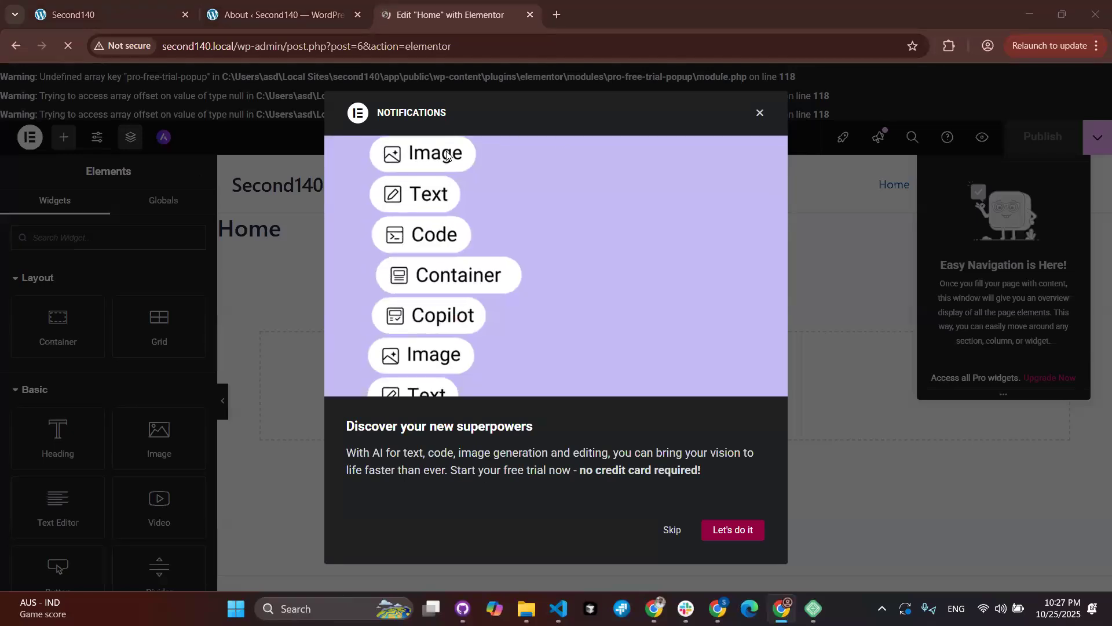
Step: Dismiss the AI notification, reload the editor, and close the checklist, navigation and launchpad popups
double_click(759, 115)
key("alt+Tab")
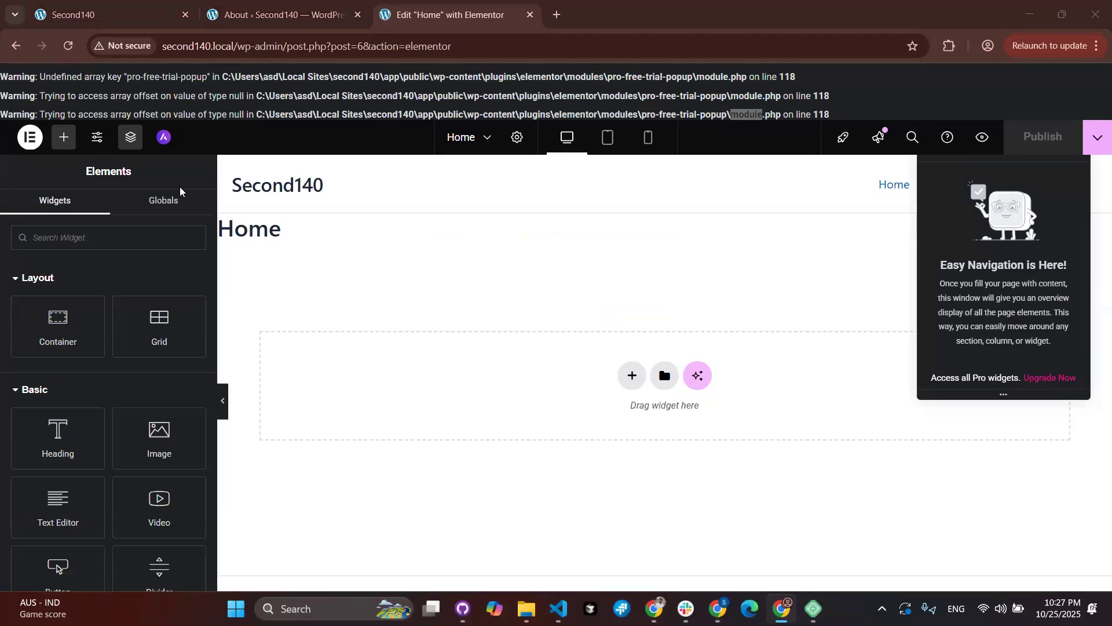
left_click(68, 45)
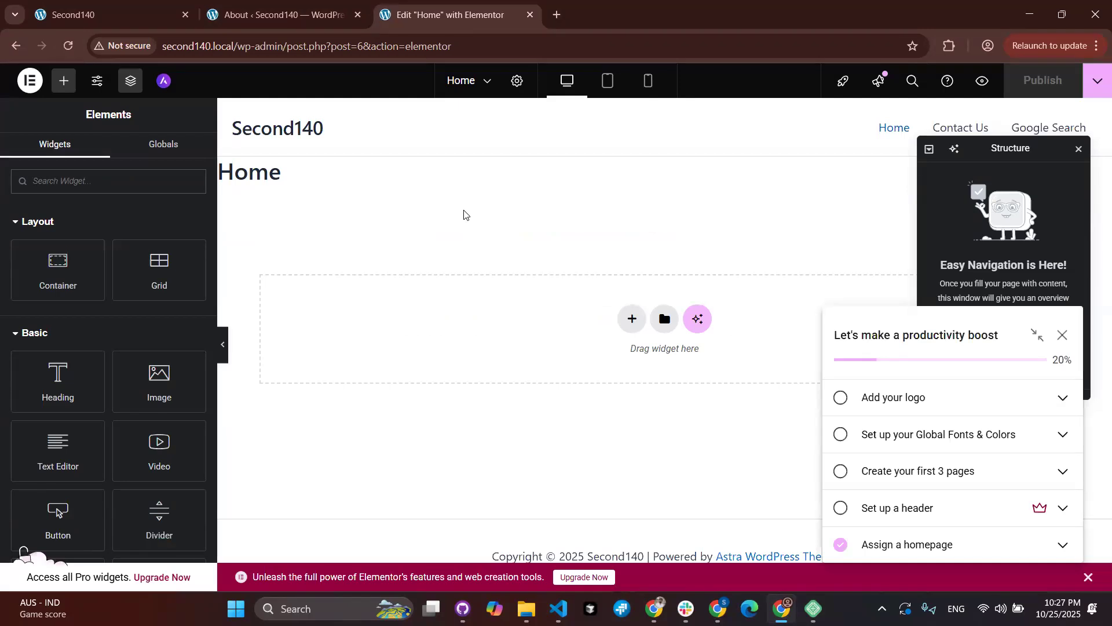
left_click(1061, 335)
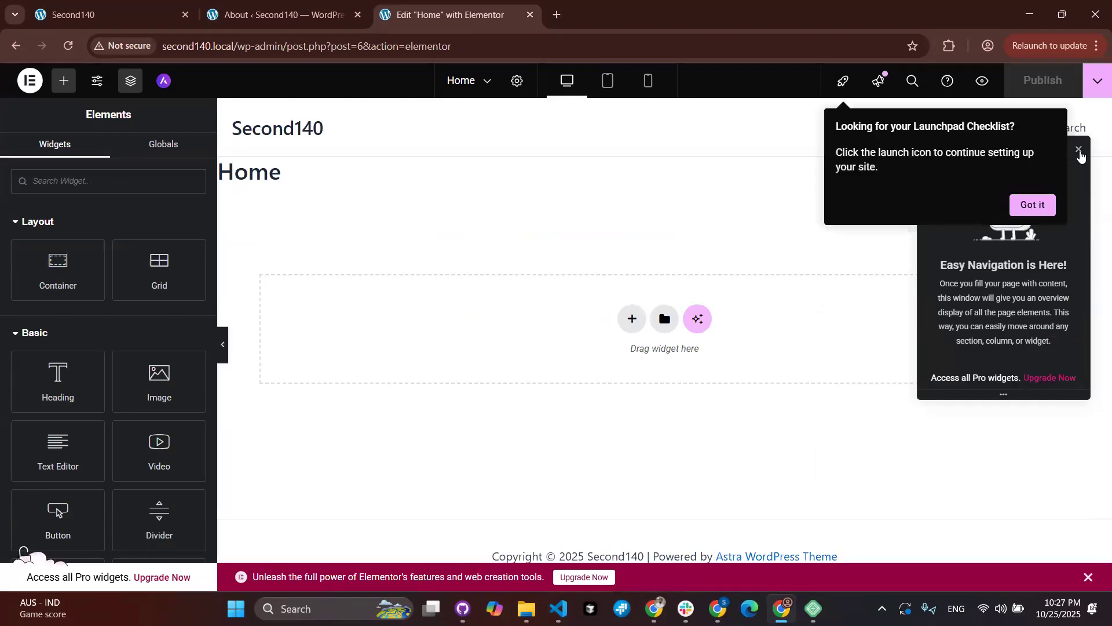
left_click(1079, 152)
left_click(1031, 205)
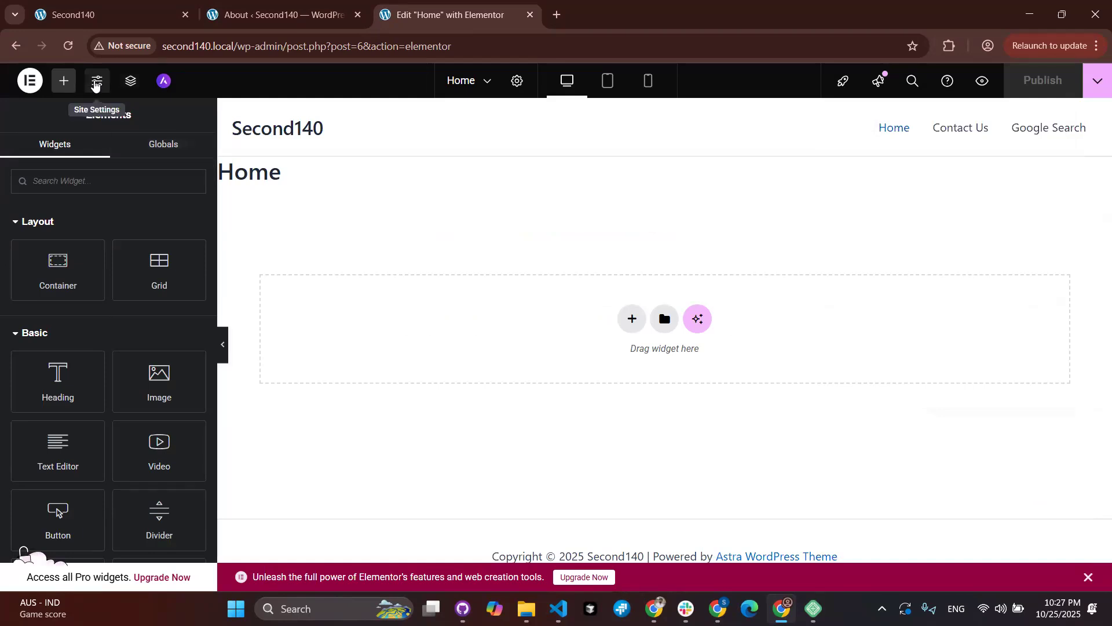
Step: Add a new custom colour under Site Settings' Global Colors
left_click(96, 82)
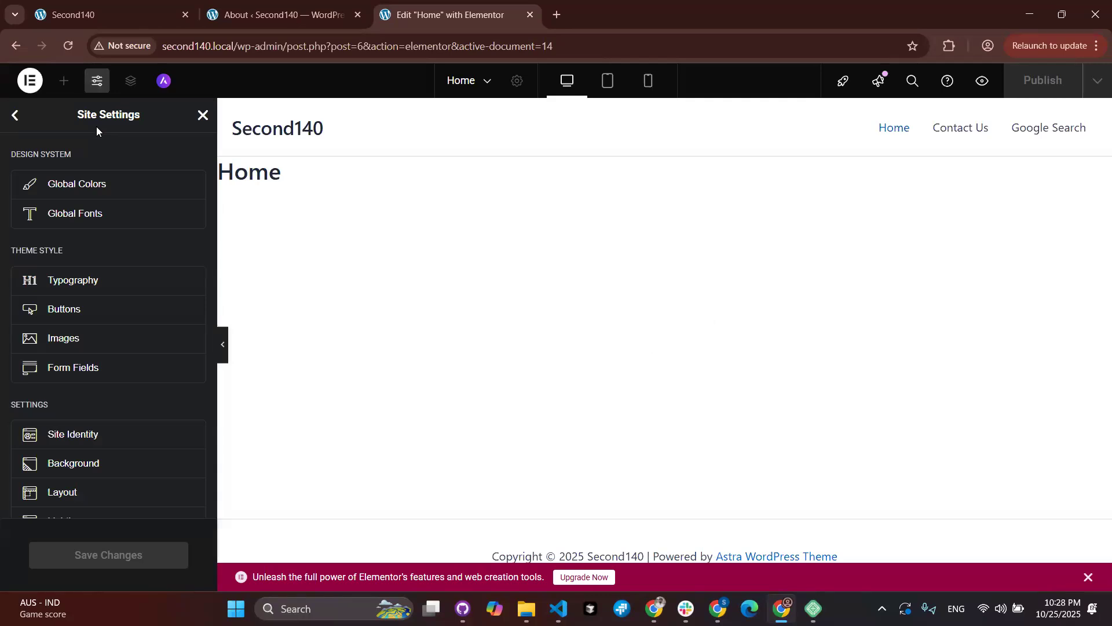
left_click(99, 187)
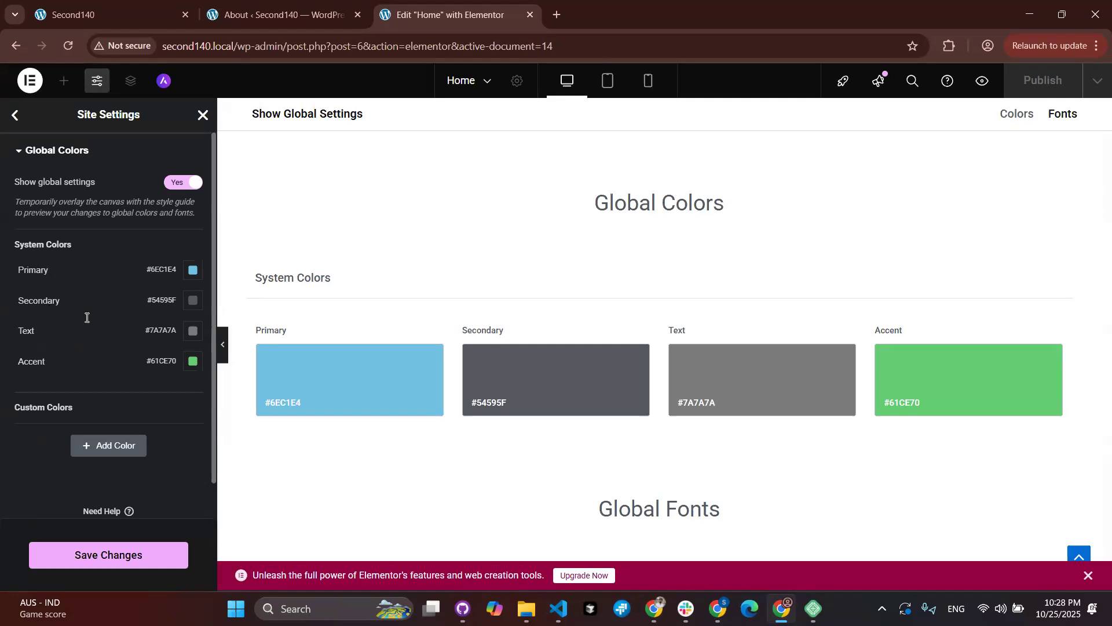
mouse_move(122, 356)
mouse_move(171, 281)
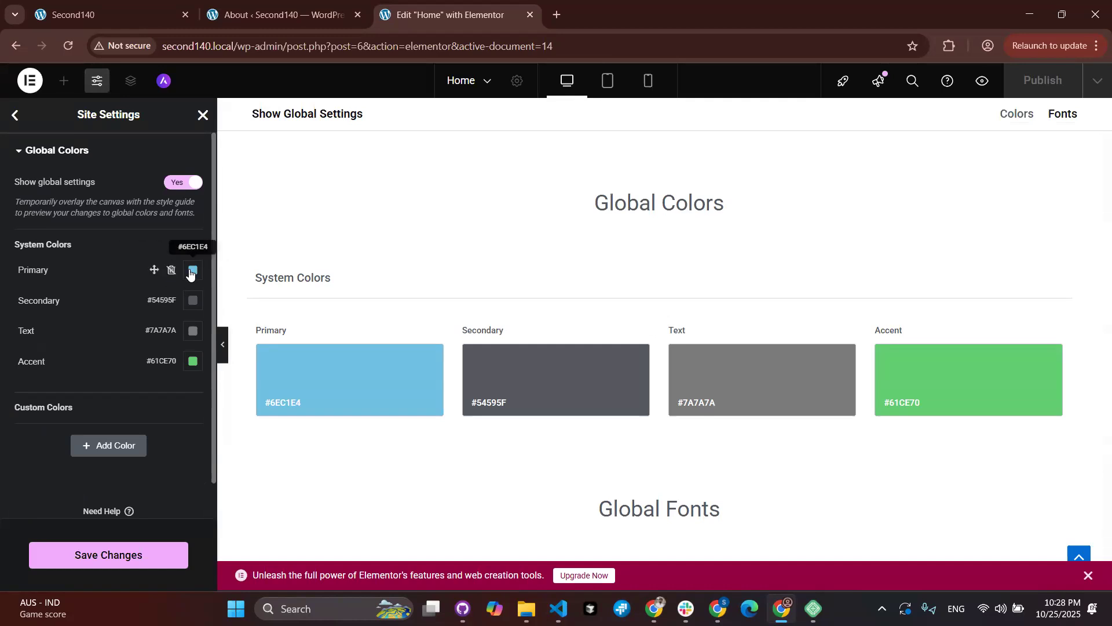
left_click(99, 444)
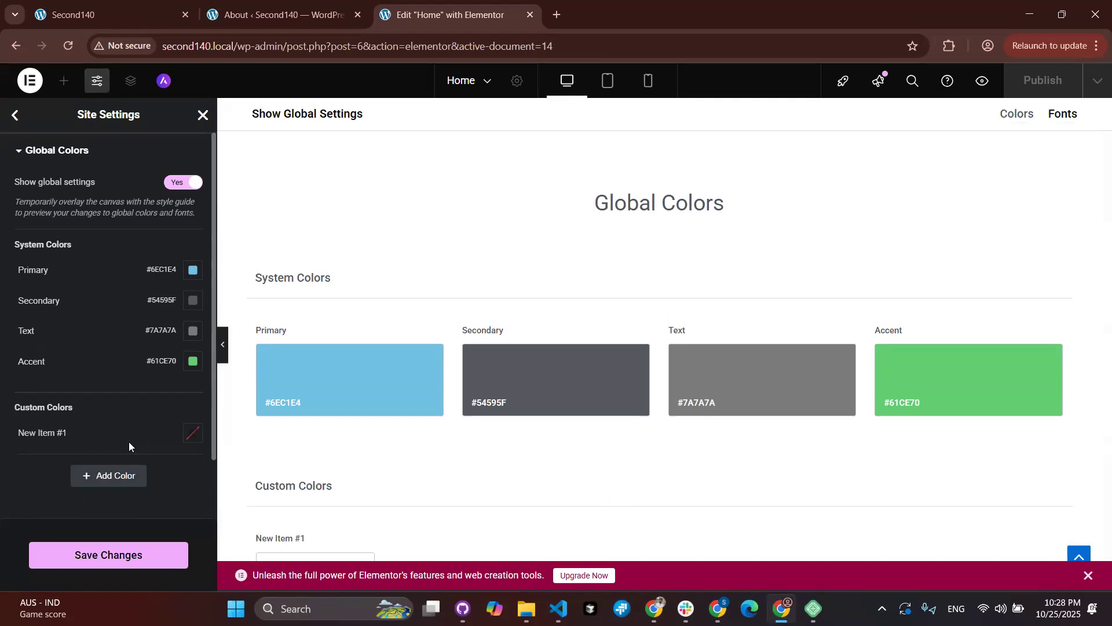
Step: Set the new colour to #D92626, name it Brand Red, and save
left_click(39, 432)
triple_click(76, 432)
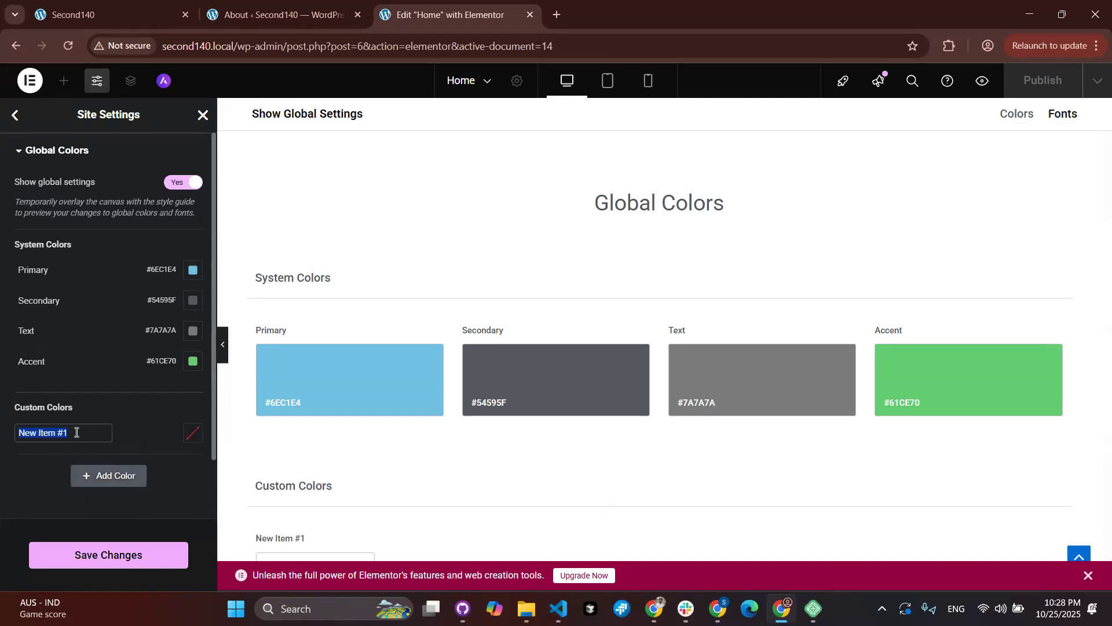
left_click(198, 431)
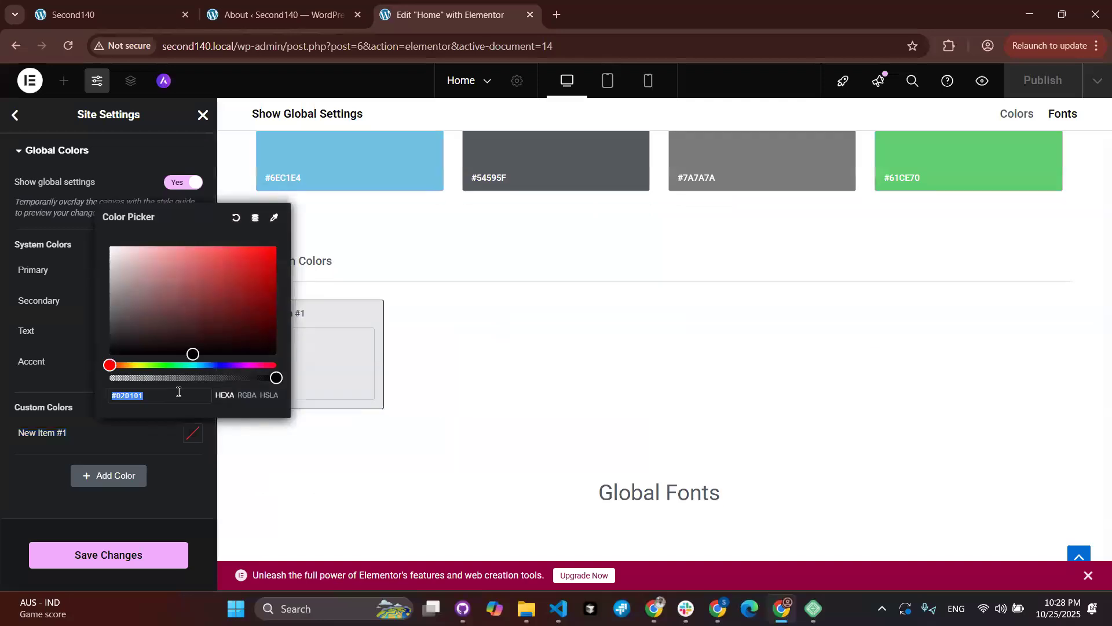
left_click(235, 279)
left_click(248, 260)
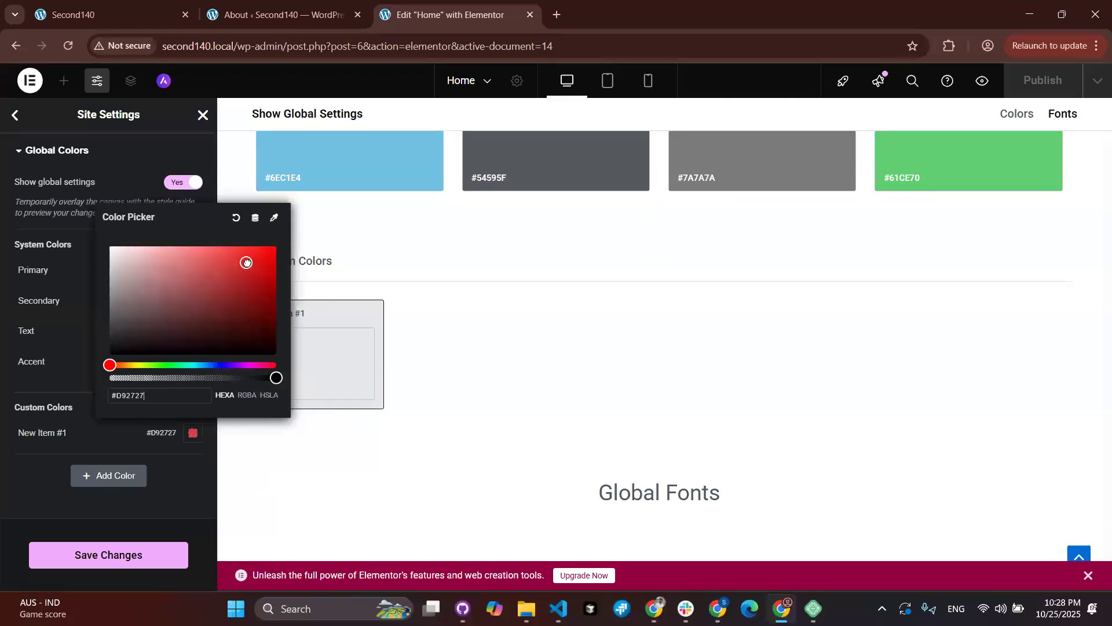
left_click(0, 449)
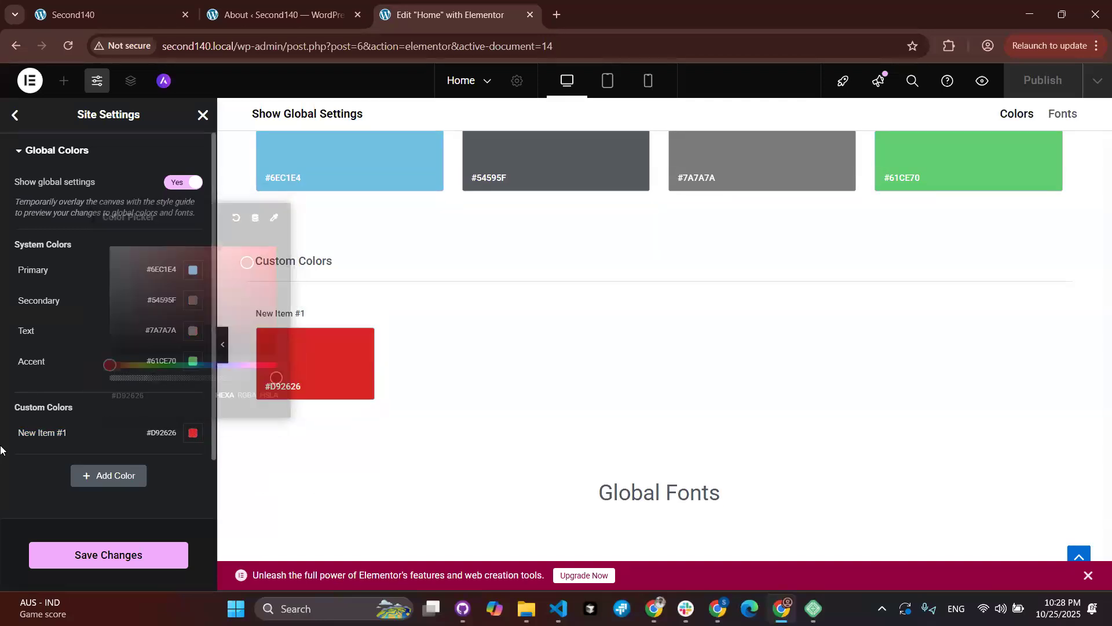
left_click(48, 429)
type("Brand Red")
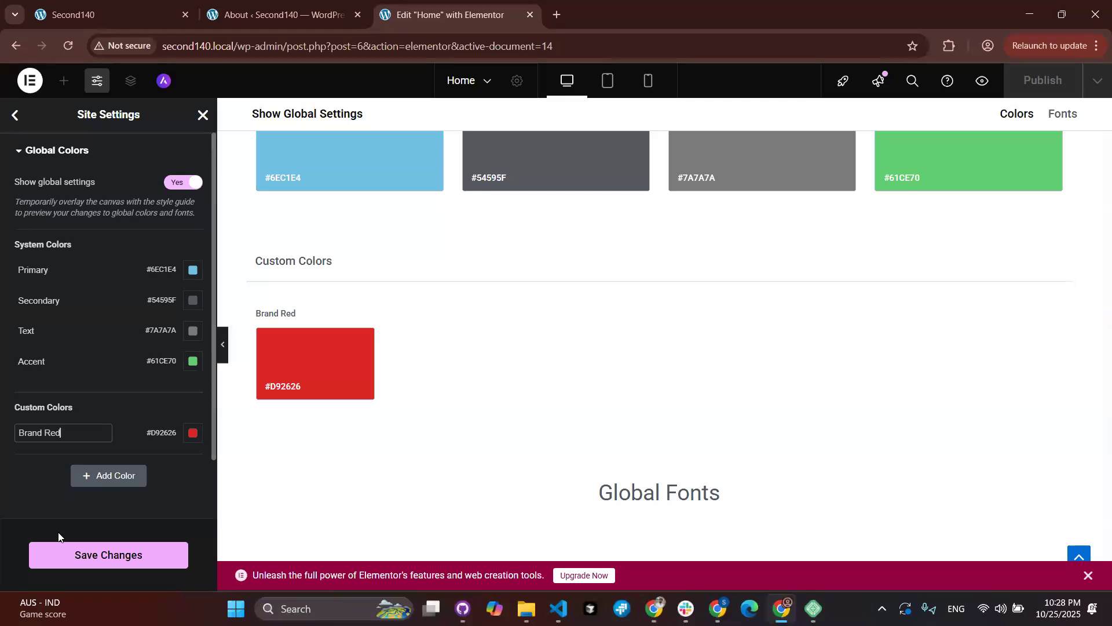
left_click(63, 558)
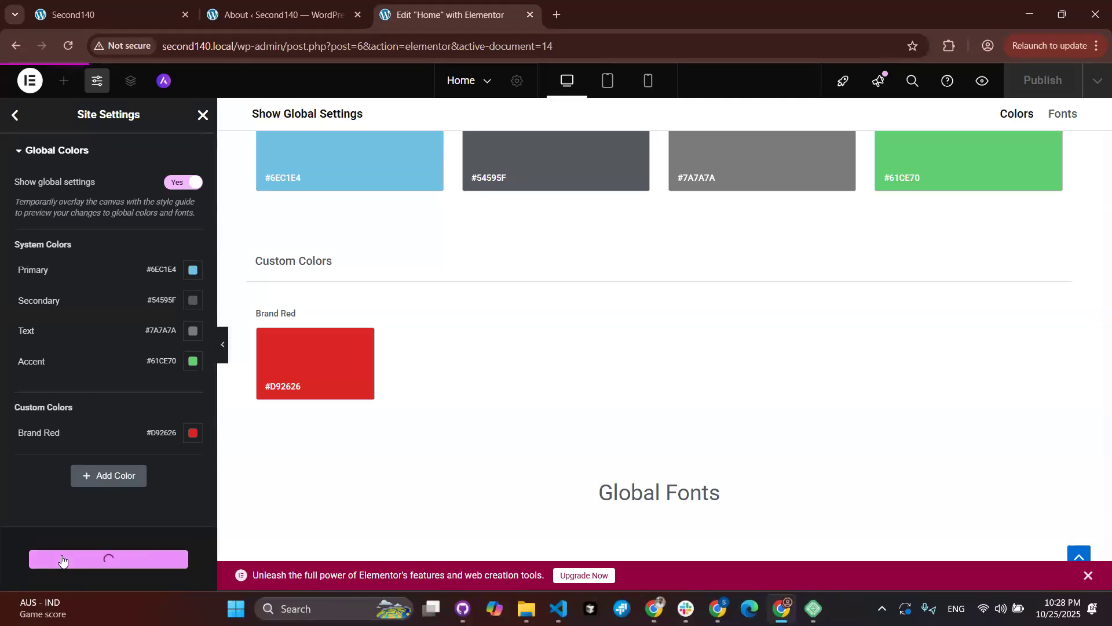
left_click(15, 115)
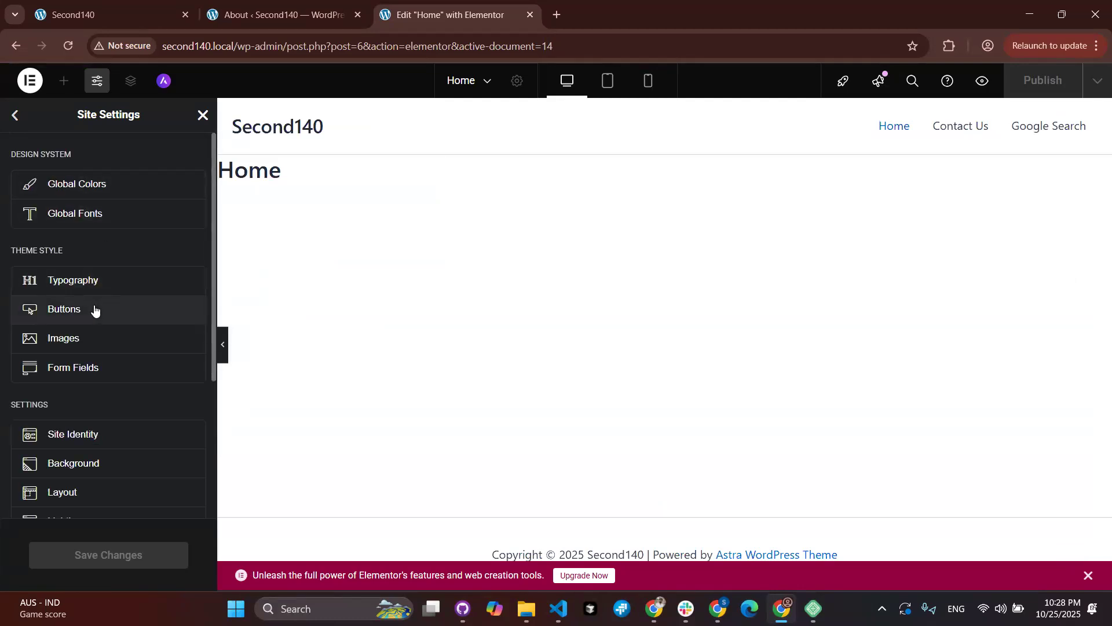
scroll(102, 321, "down", 3)
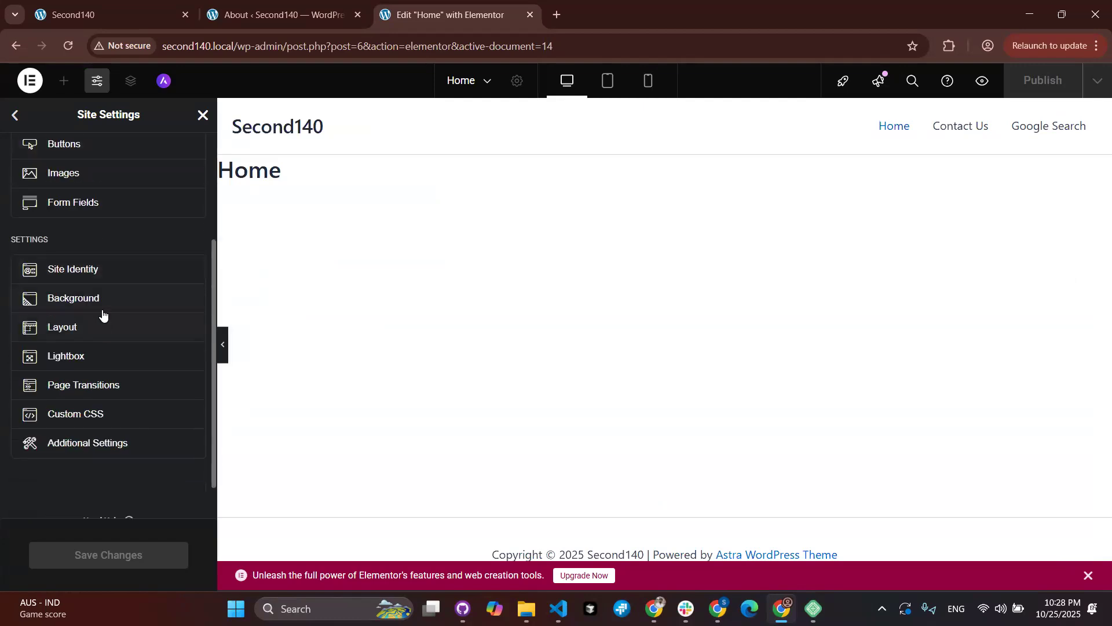
left_click(99, 269)
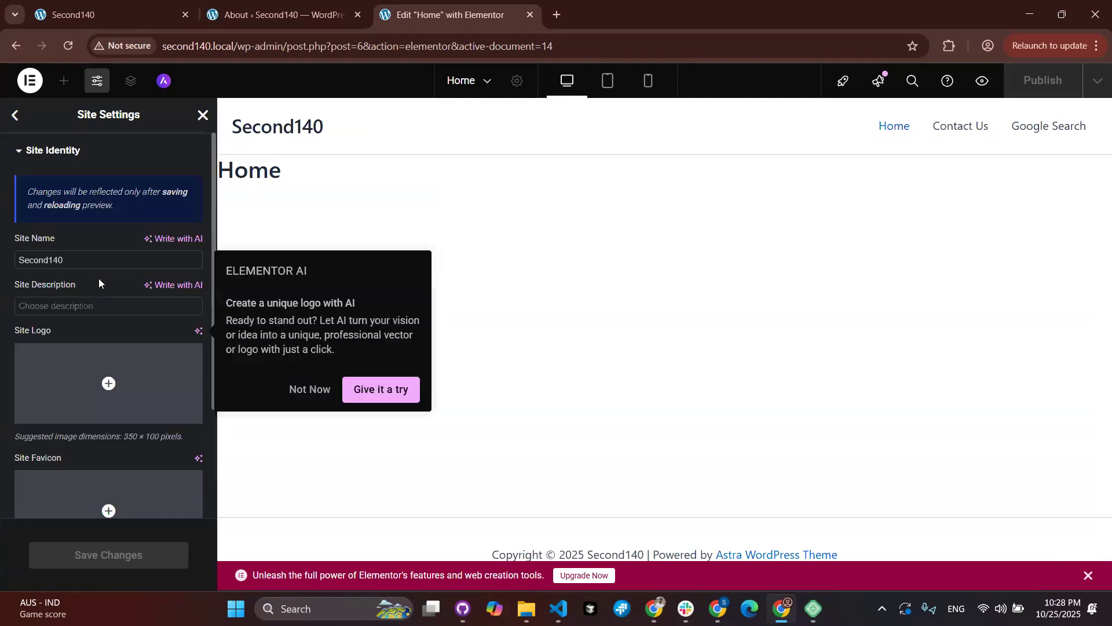
scroll(97, 226, "down", 3)
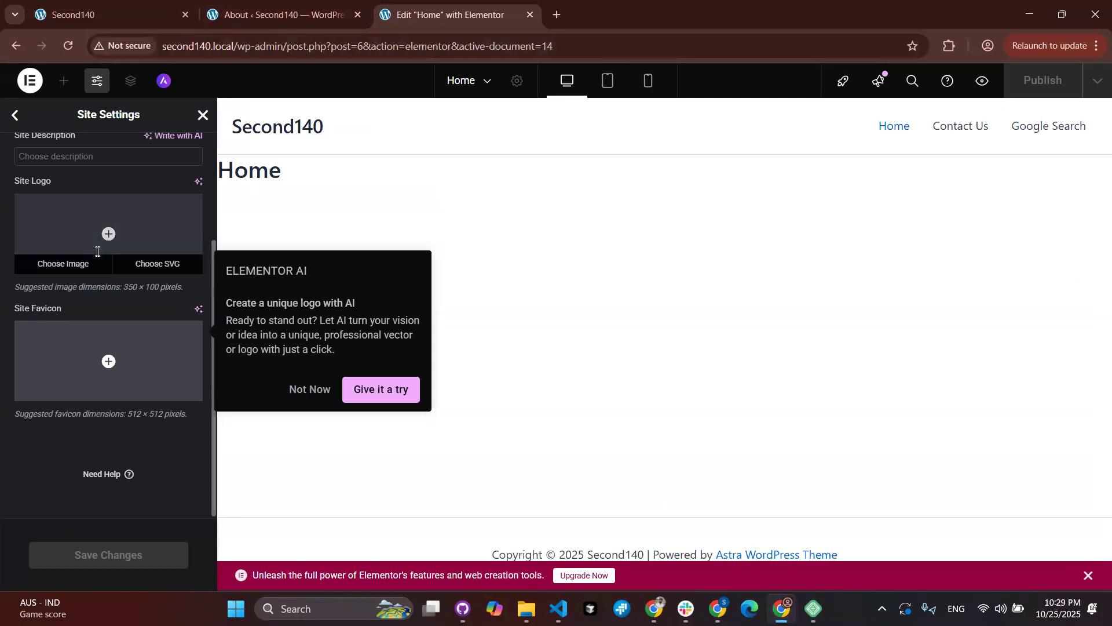
scroll(58, 174, "up", 3)
left_click(15, 117)
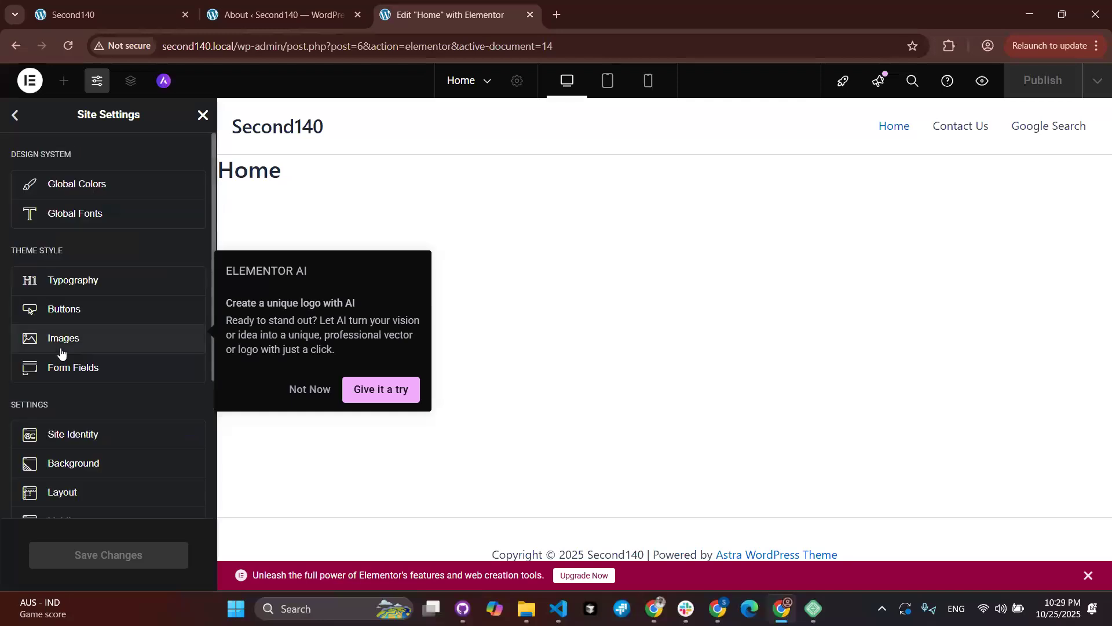
scroll(62, 355, "down", 3)
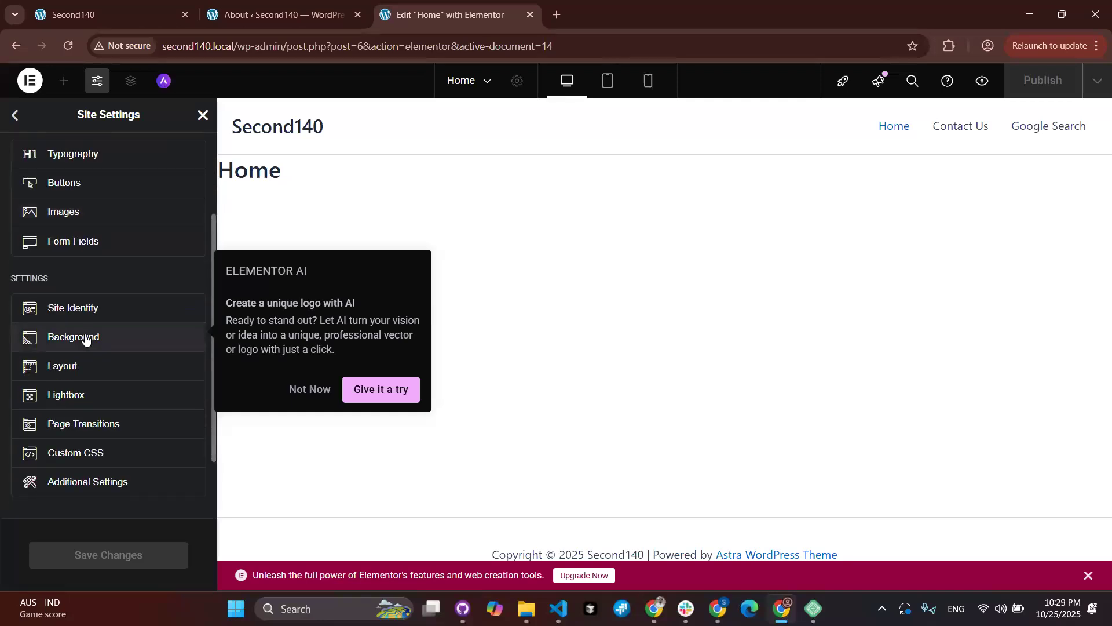
left_click(86, 366)
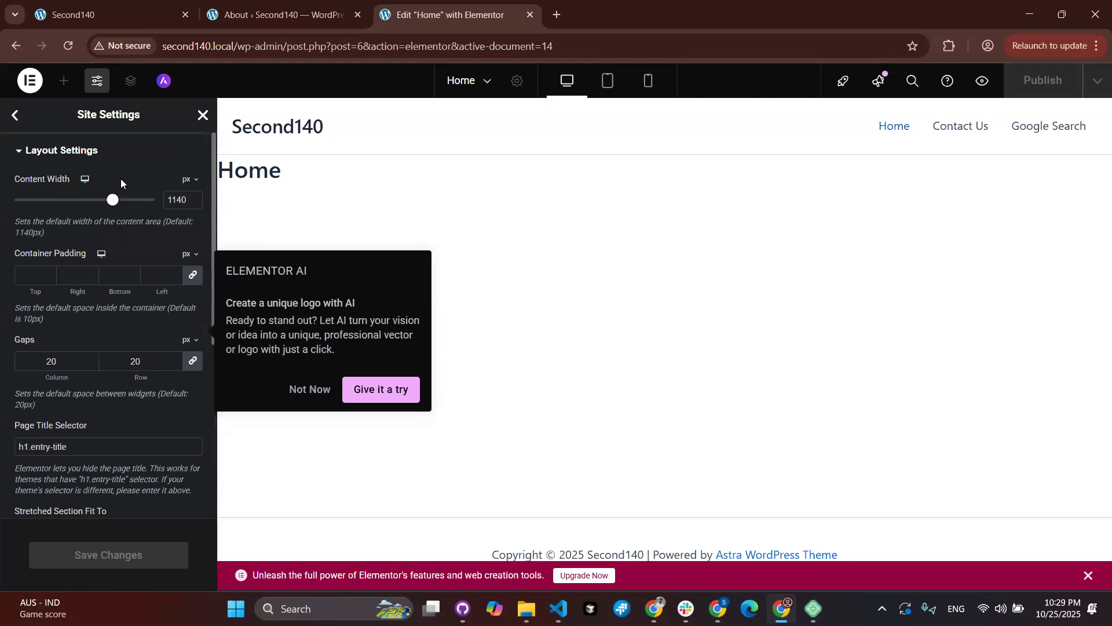
left_click(15, 114)
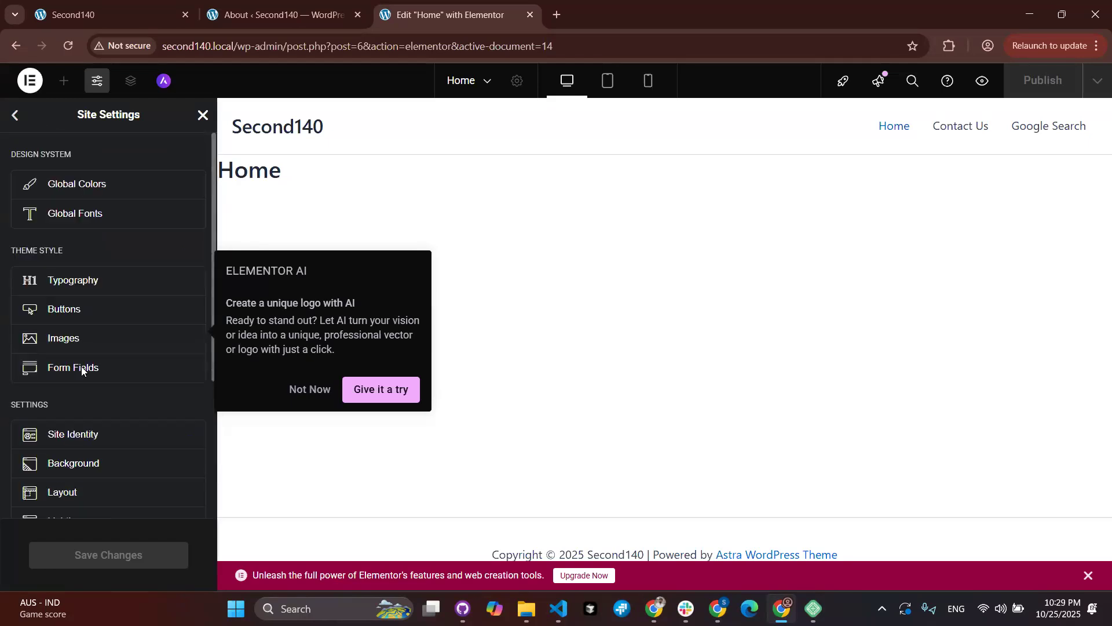
scroll(87, 383, "down", 3)
Step: Close Site Settings and the Elementor editor tab, returning to the WordPress 6.8.3 About page
left_click(202, 115)
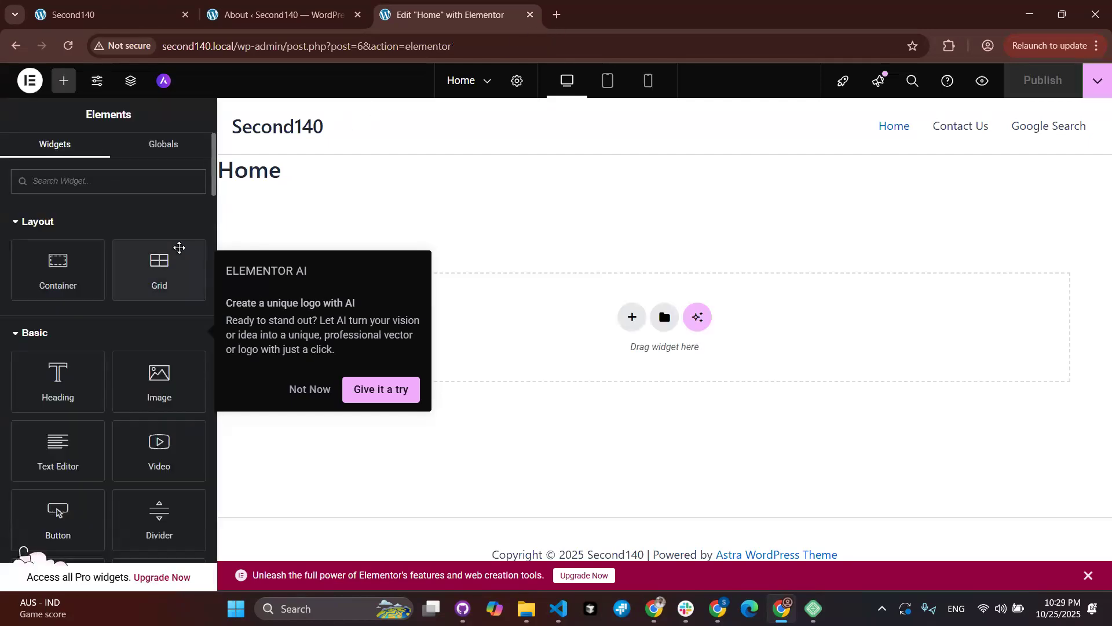
left_click(530, 14)
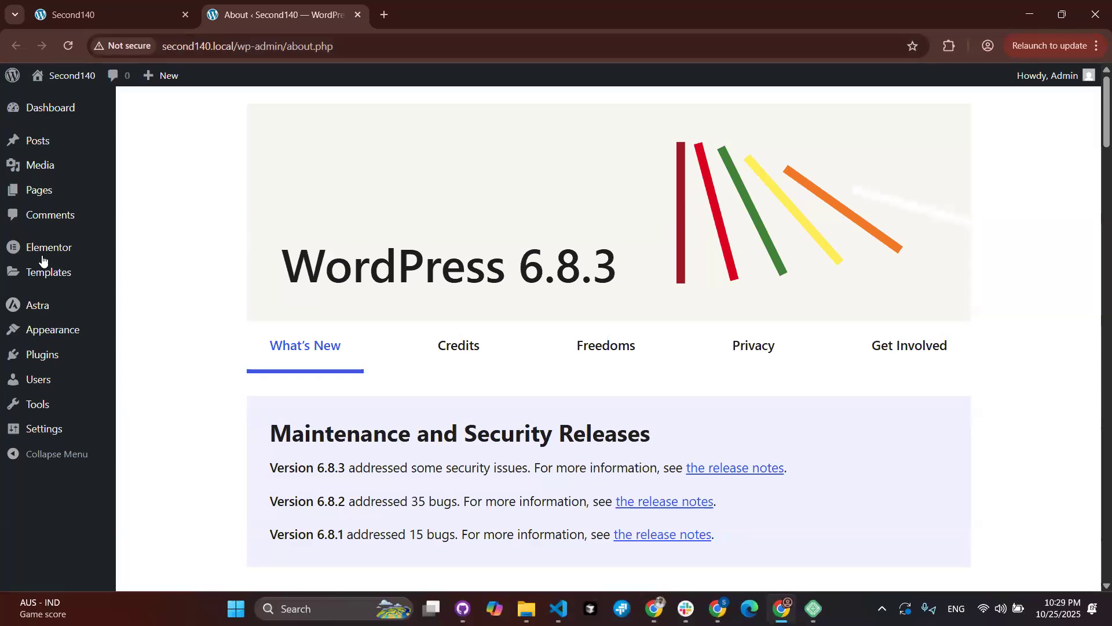
mouse_move(77, 276)
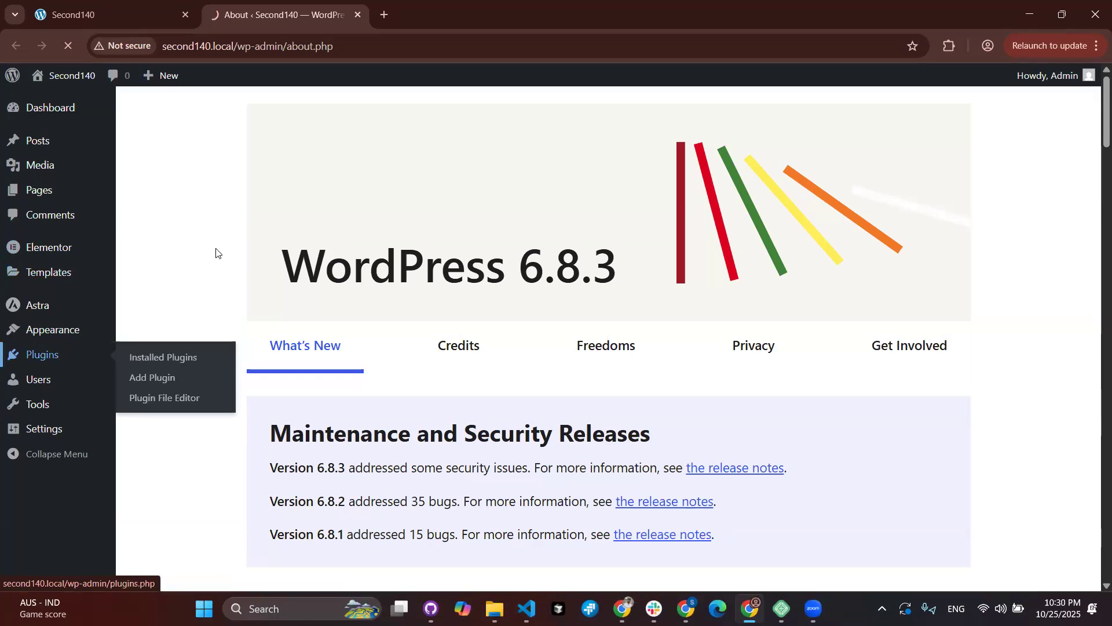
Step: From Plugins > Add Plugin, search the plugin directory for 'elementor Addons'
left_click(41, 354)
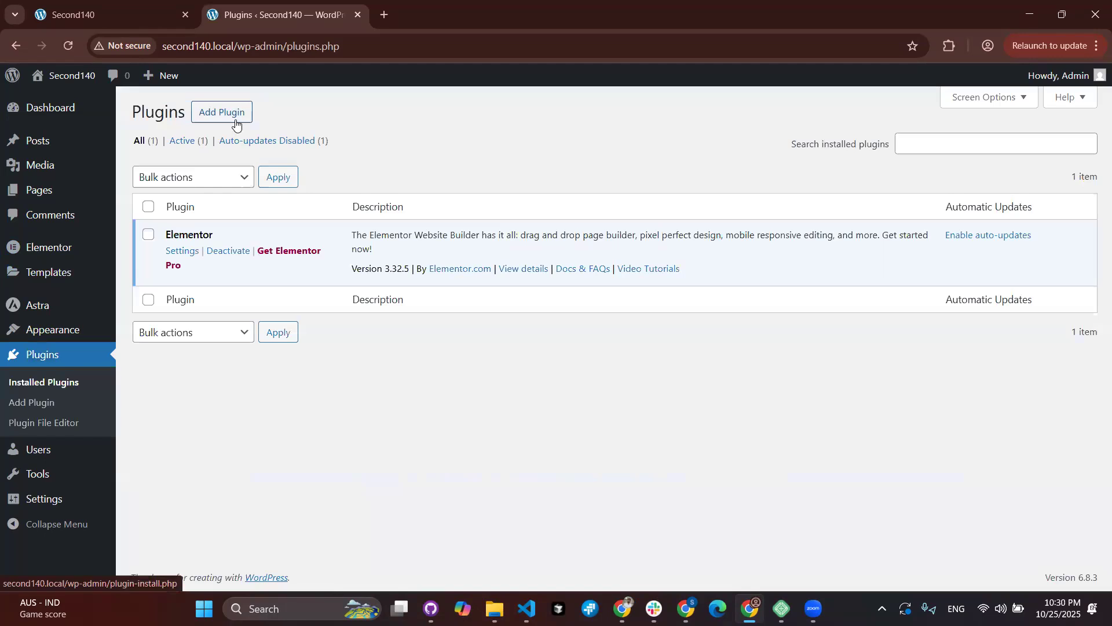
left_click(236, 125)
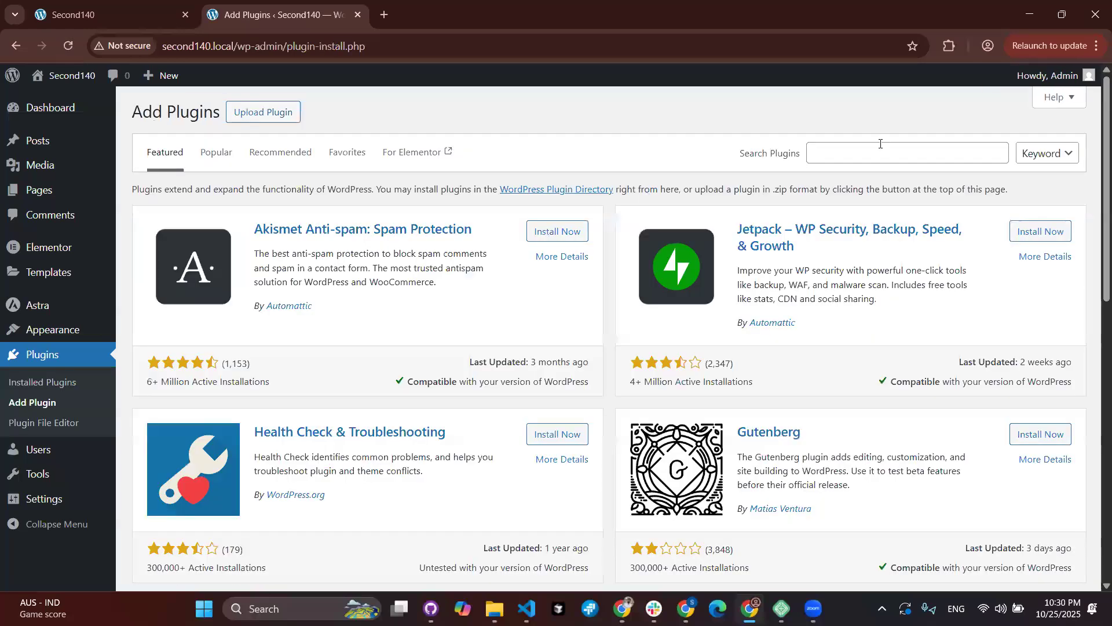
left_click(892, 154)
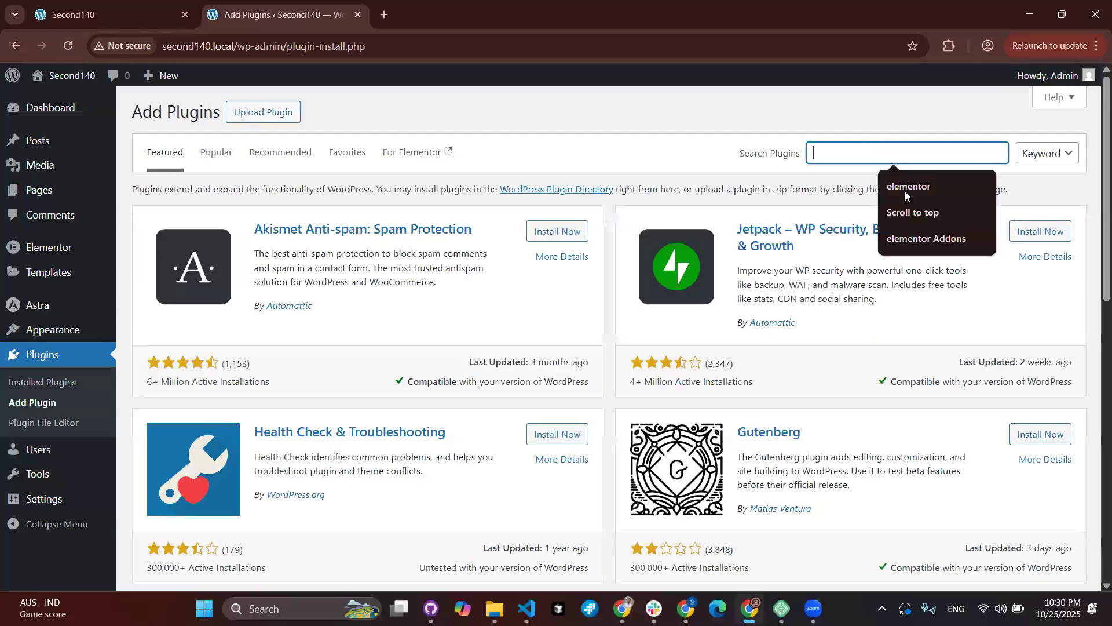
left_click(919, 236)
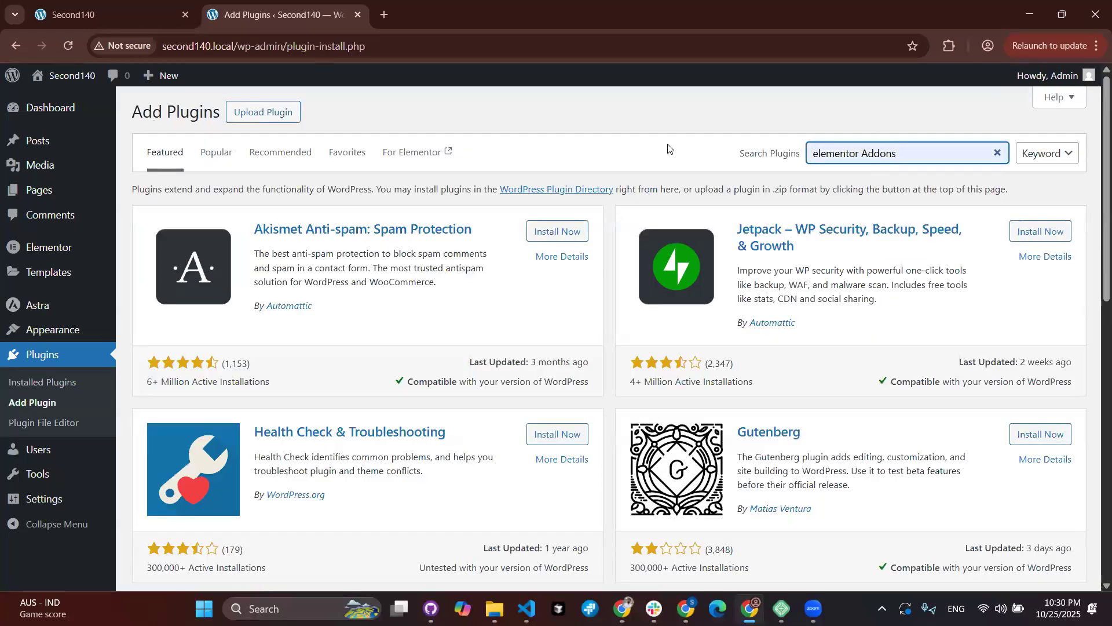
key("Return")
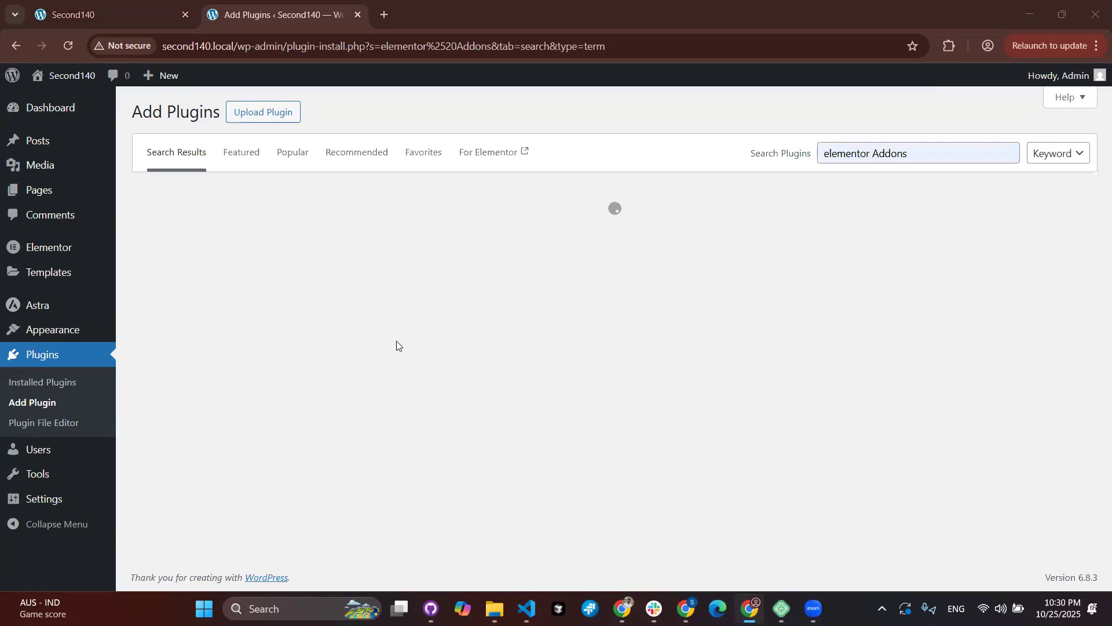
Step: Scroll the 1,107 results and highlight the Essential Addons widget count
scroll(397, 345, "down", 1)
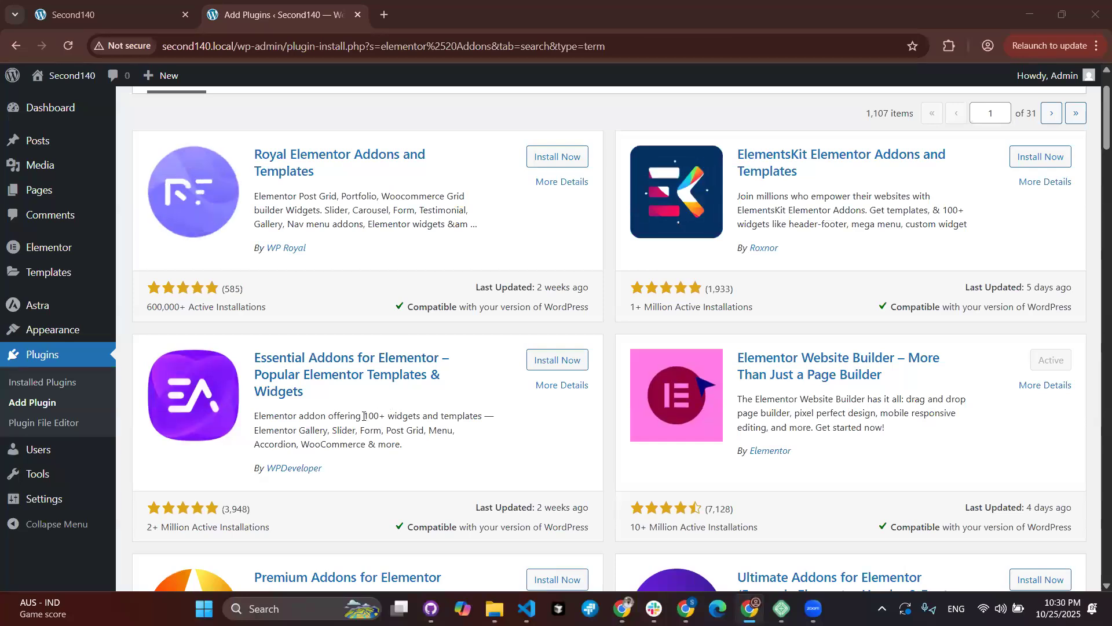
left_click_drag(364, 416, 408, 416)
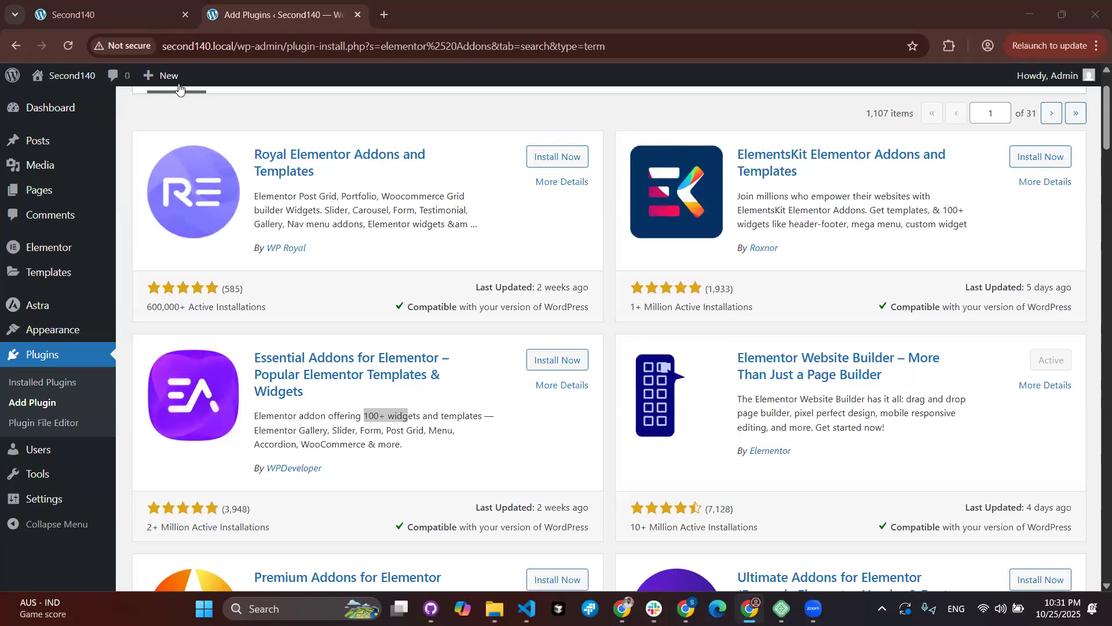
Step: Open All Pages in a new tab, edit Home with Elementor, and browse the widget panel
right_click(39, 189)
left_click(65, 211)
left_click(393, 22)
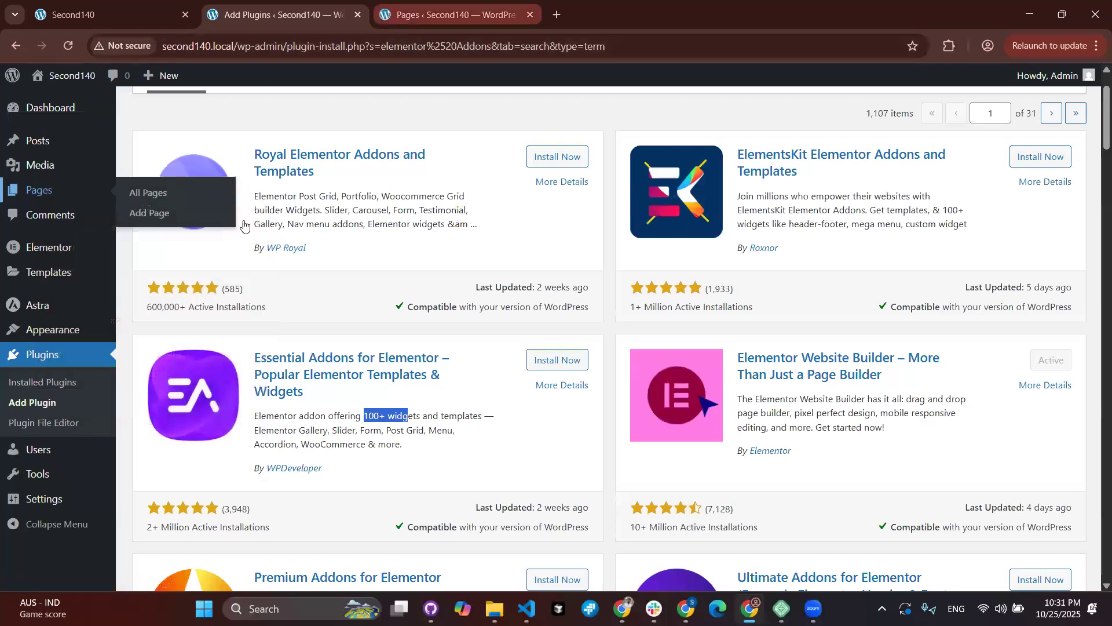
left_click(333, 403)
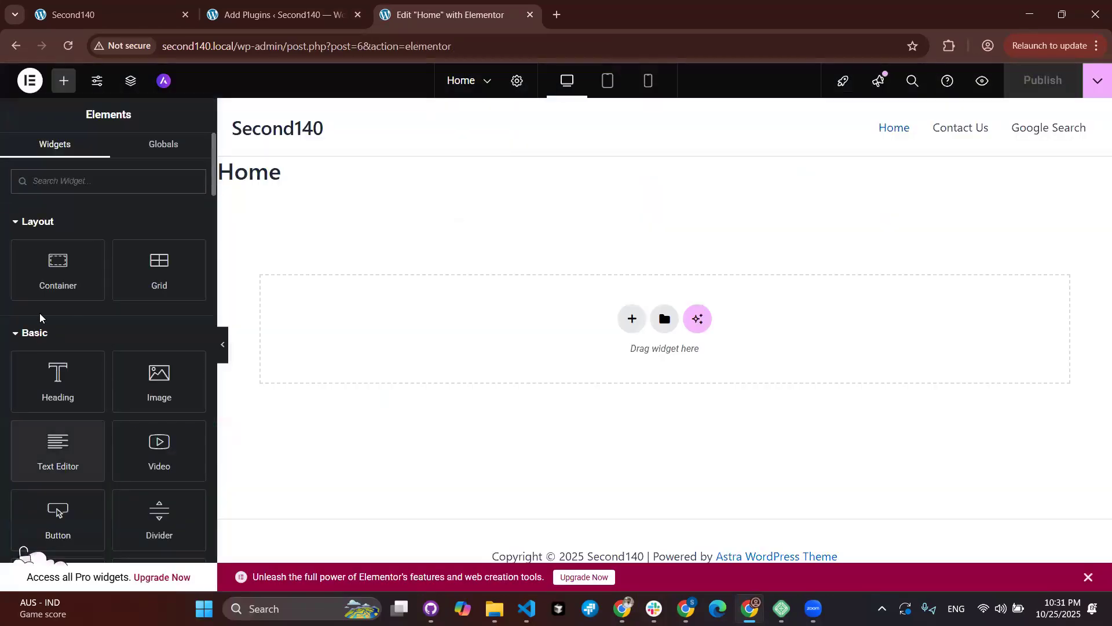
scroll(79, 443, "down", 10)
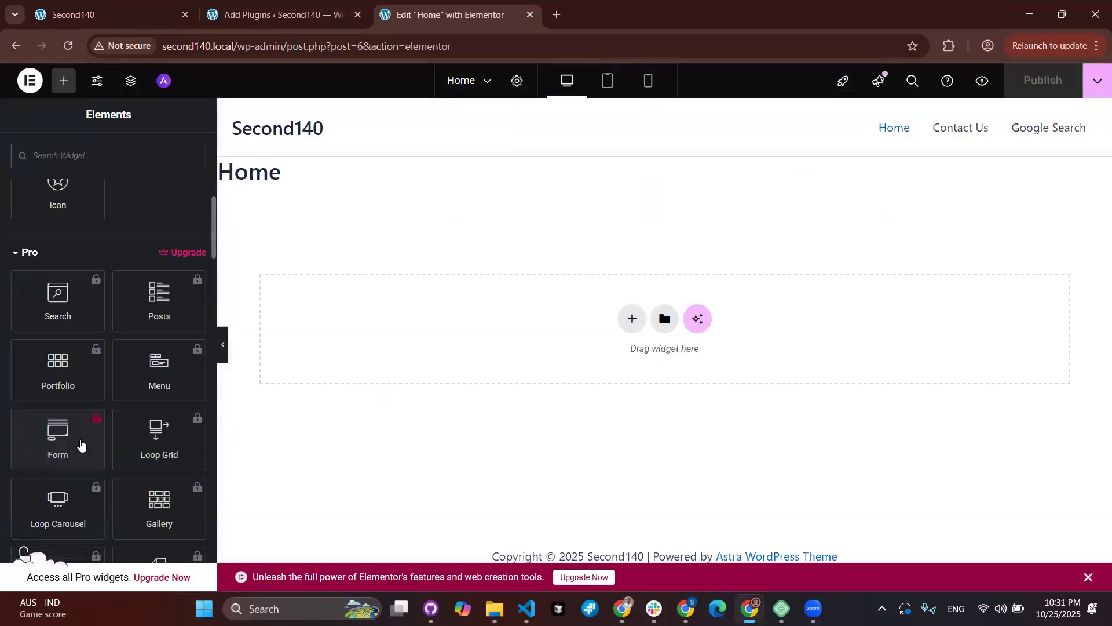
scroll(142, 402, "down", 8)
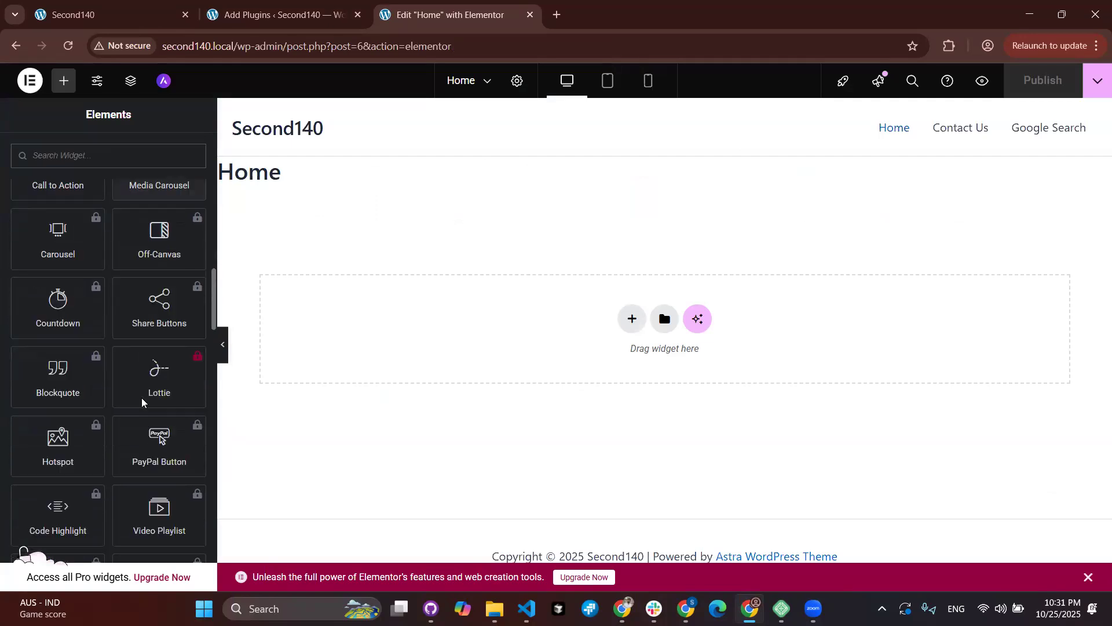
scroll(142, 402, "down", 10)
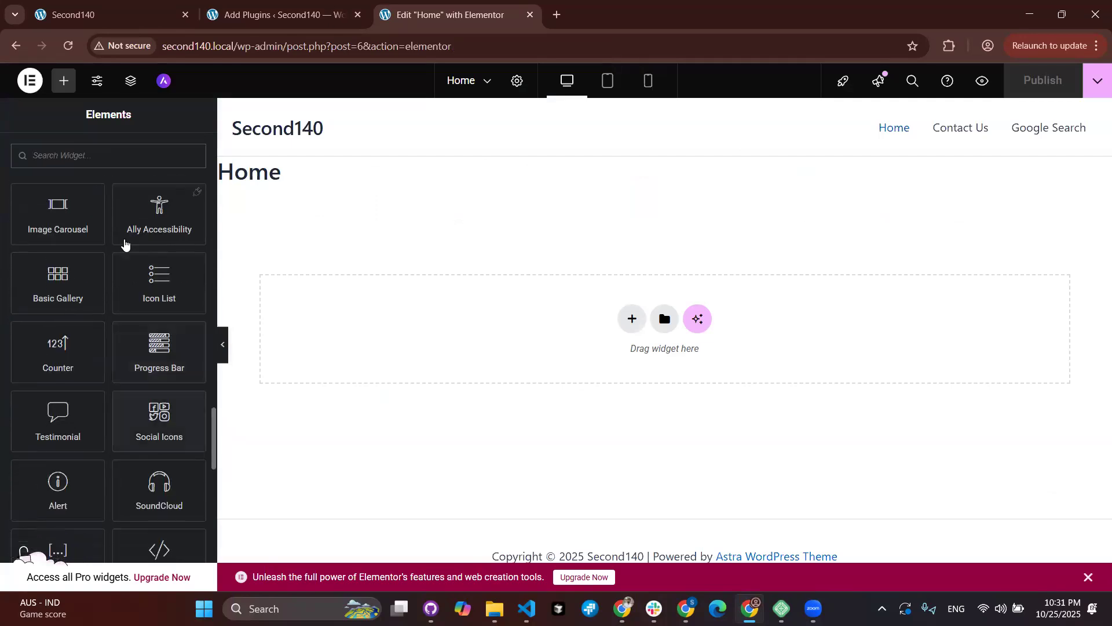
scroll(88, 391, "down", 3)
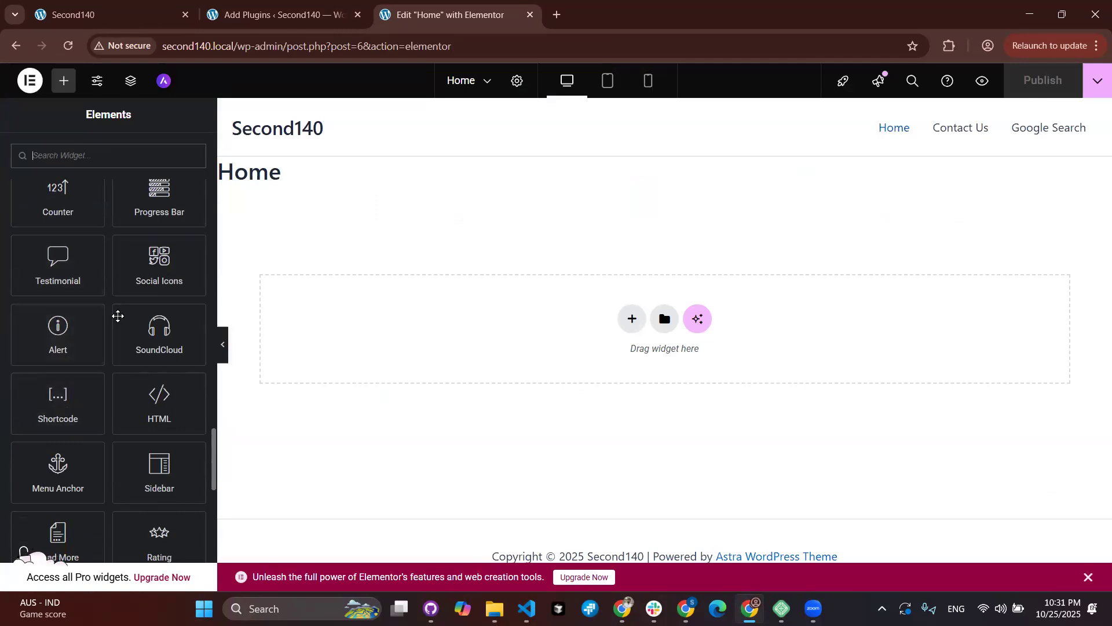
Step: Compare ElementsKit's '100+' widgets with Elementor's panel, ending back on the plugin results
left_click(284, 18)
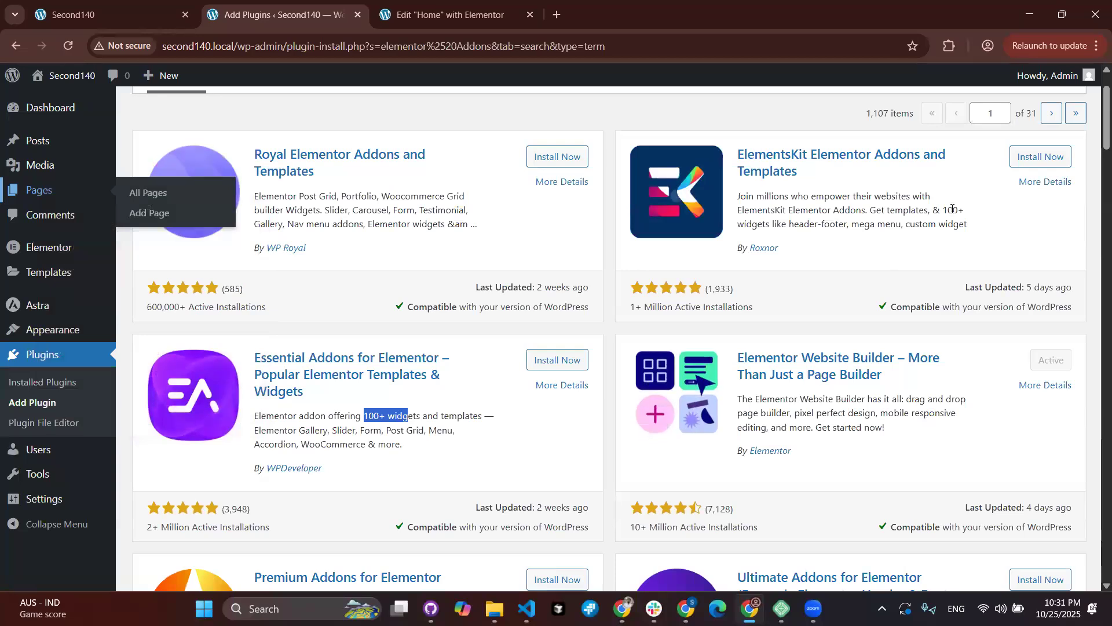
left_click_drag(966, 209, 940, 210)
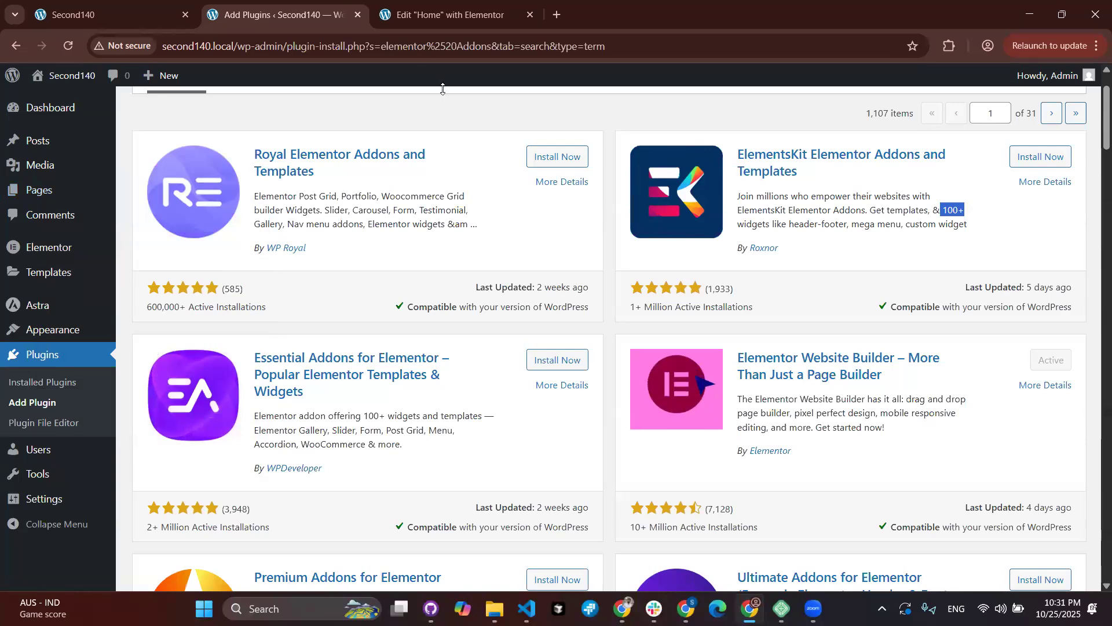
left_click(412, 22)
scroll(91, 336, "up", 8)
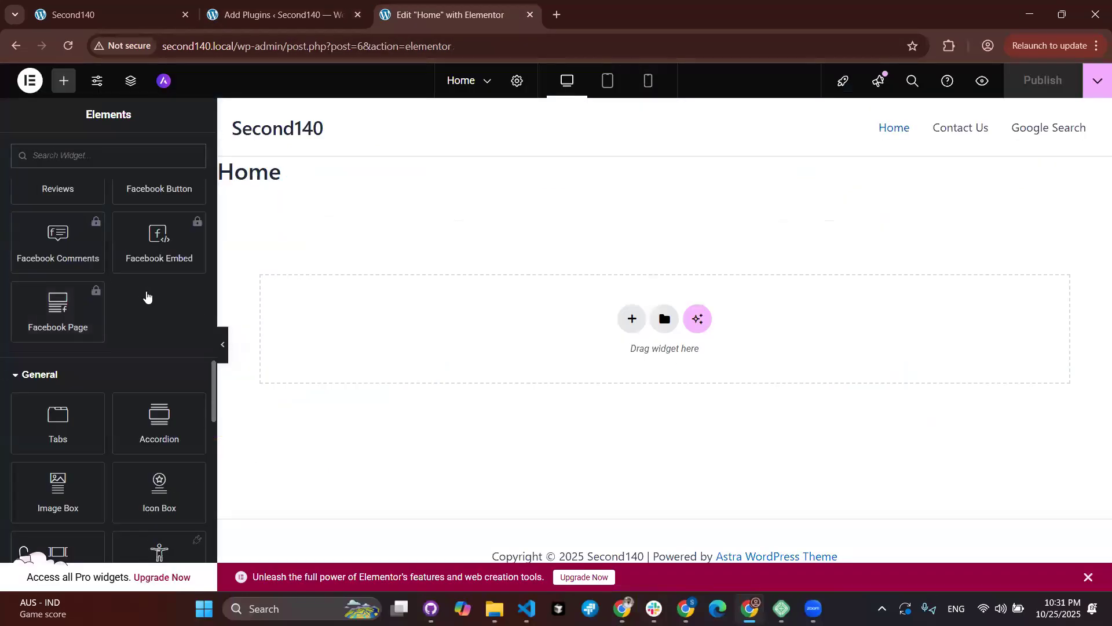
scroll(146, 295, "up", 1)
scroll(146, 291, "up", 15)
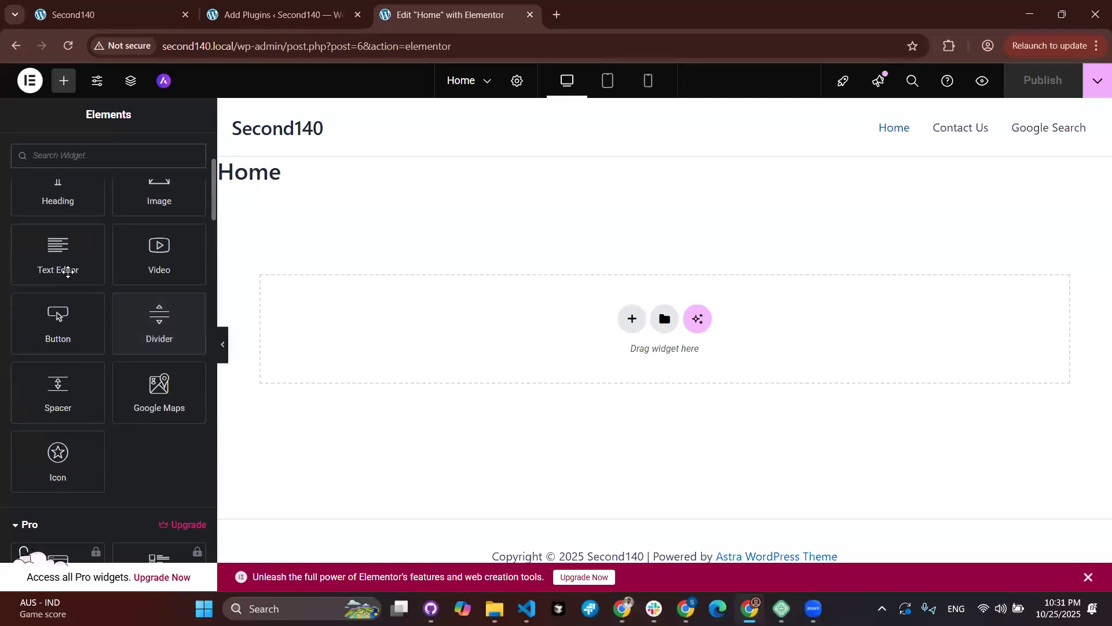
scroll(68, 272, "up", 4)
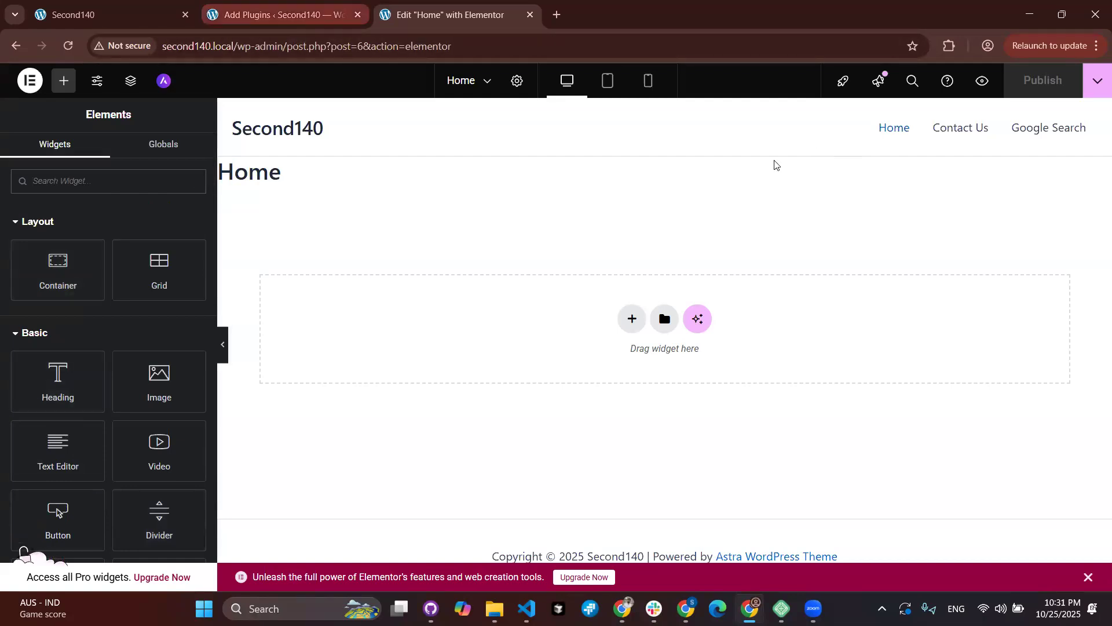
key("ctrl+shift+Tab")
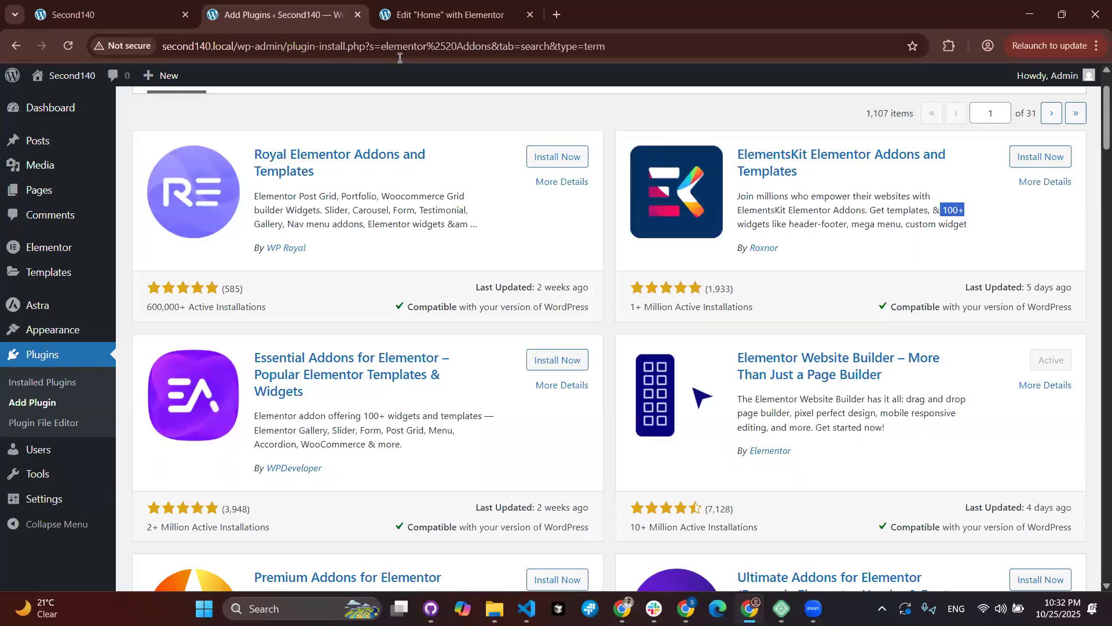
Step: Return to the 'Edit Home with Elementor' tab with its empty Home canvas
left_click(446, 15)
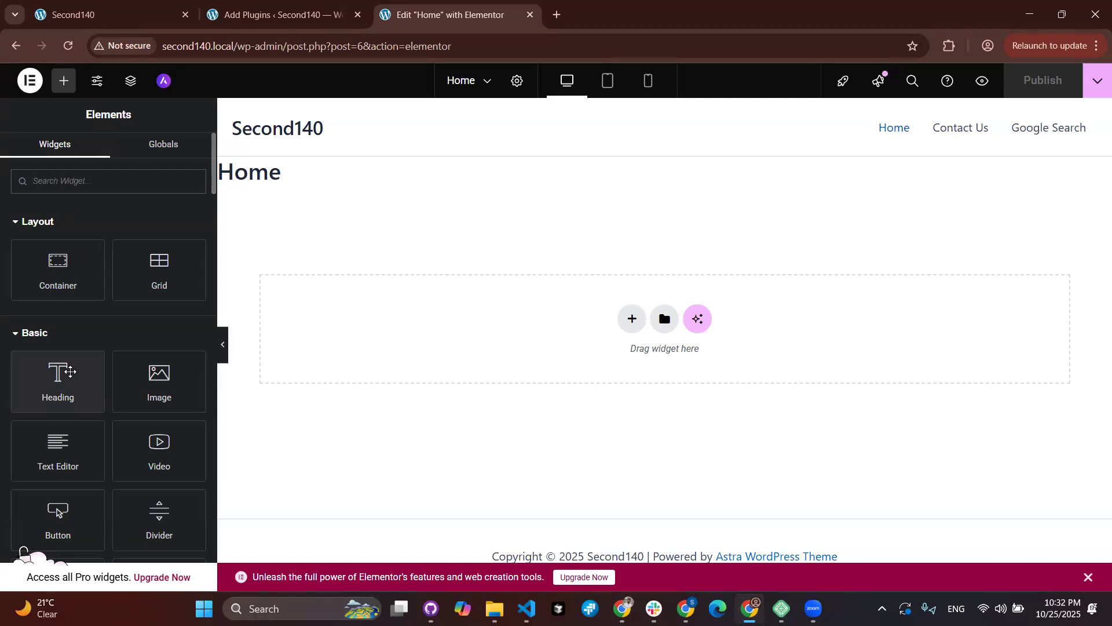
Step: Browse the full Elements panel, checking the Icon widget's context menu
scroll(70, 372, "down", 2)
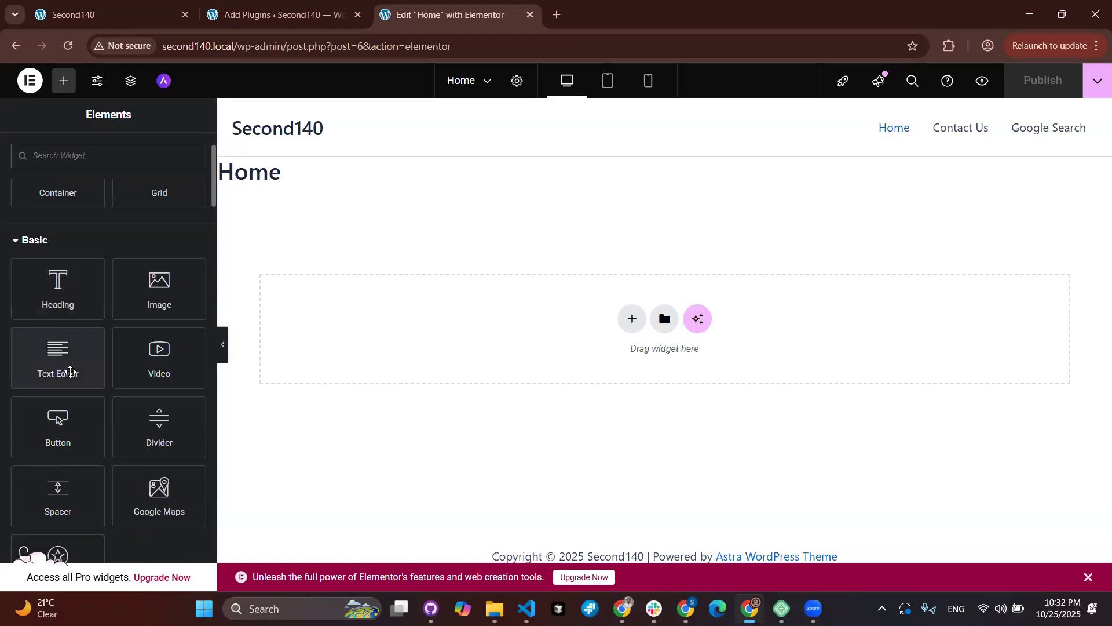
scroll(70, 371, "down", 4)
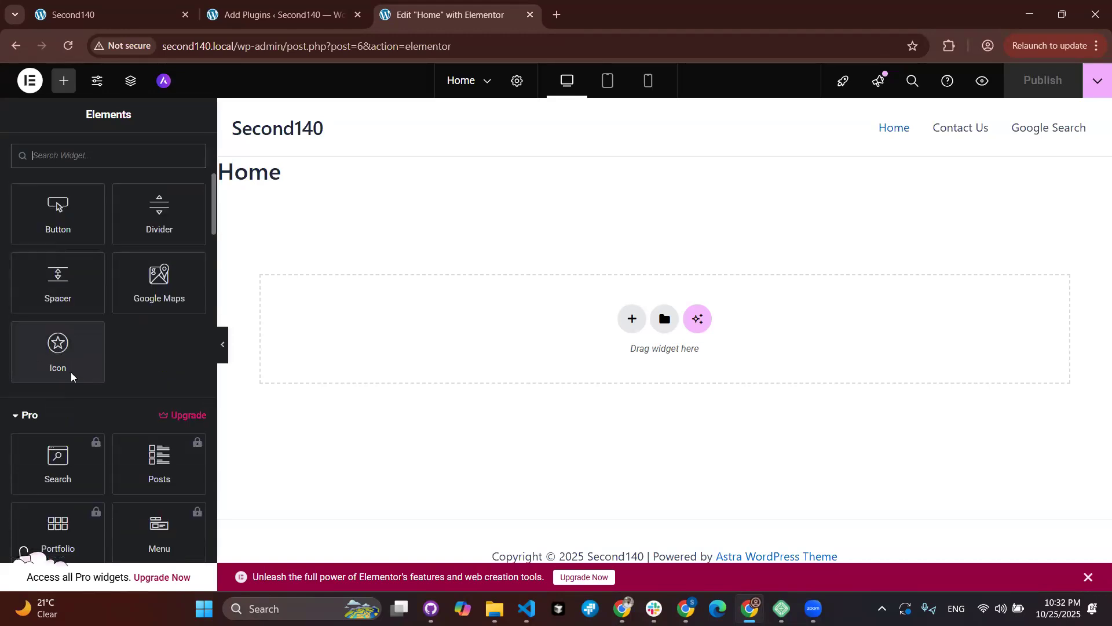
right_click(70, 372)
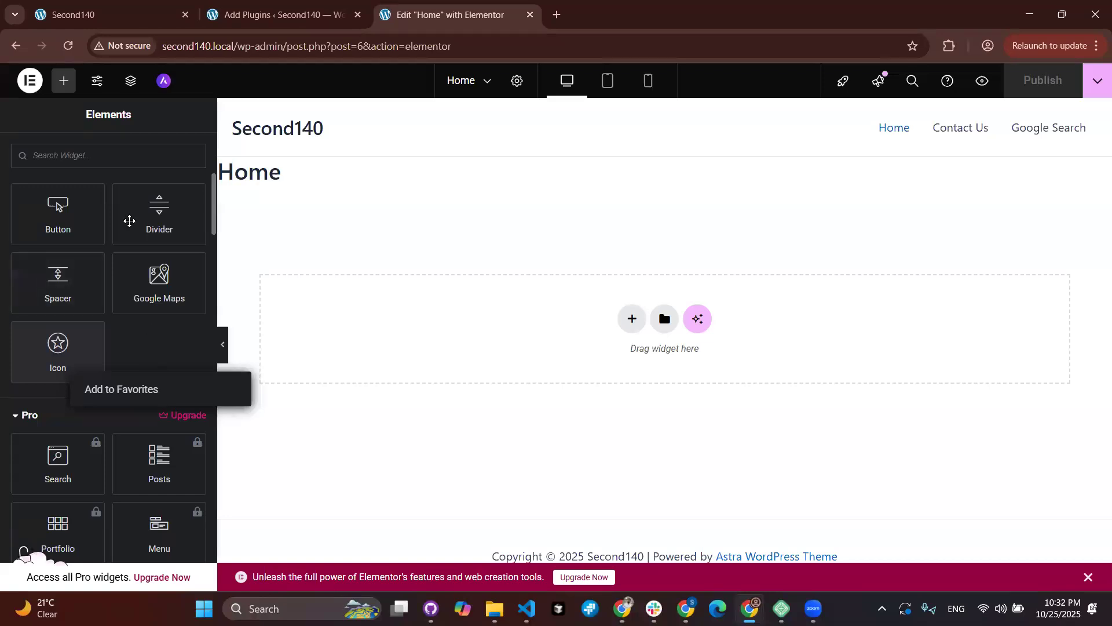
left_click(131, 409)
scroll(132, 408, "down", 8)
scroll(62, 242, "down", 10)
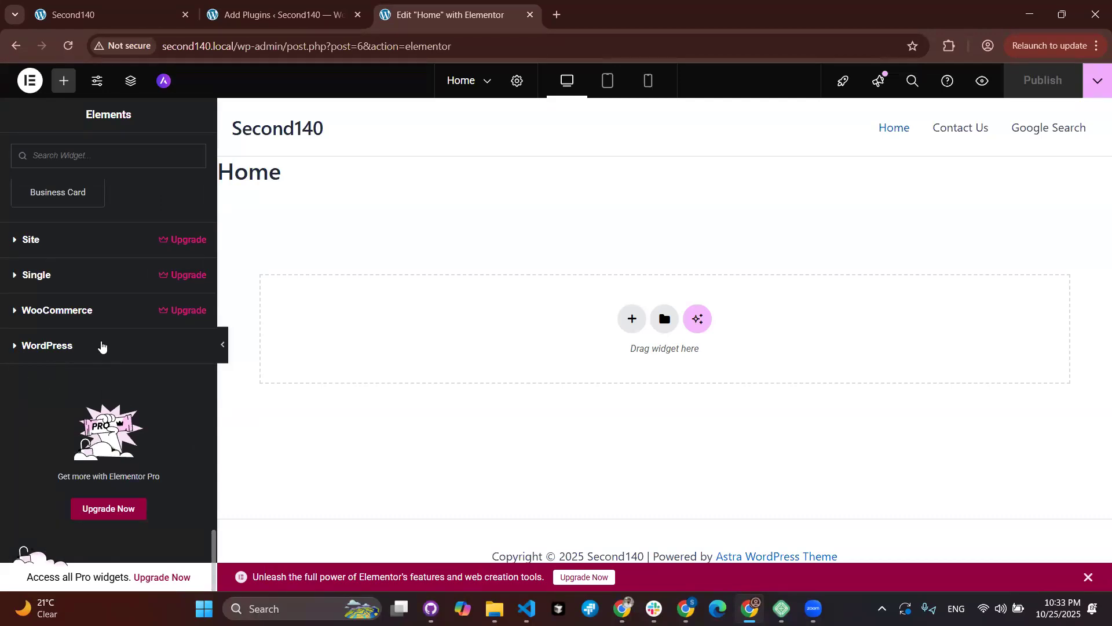
scroll(109, 307, "up", 5)
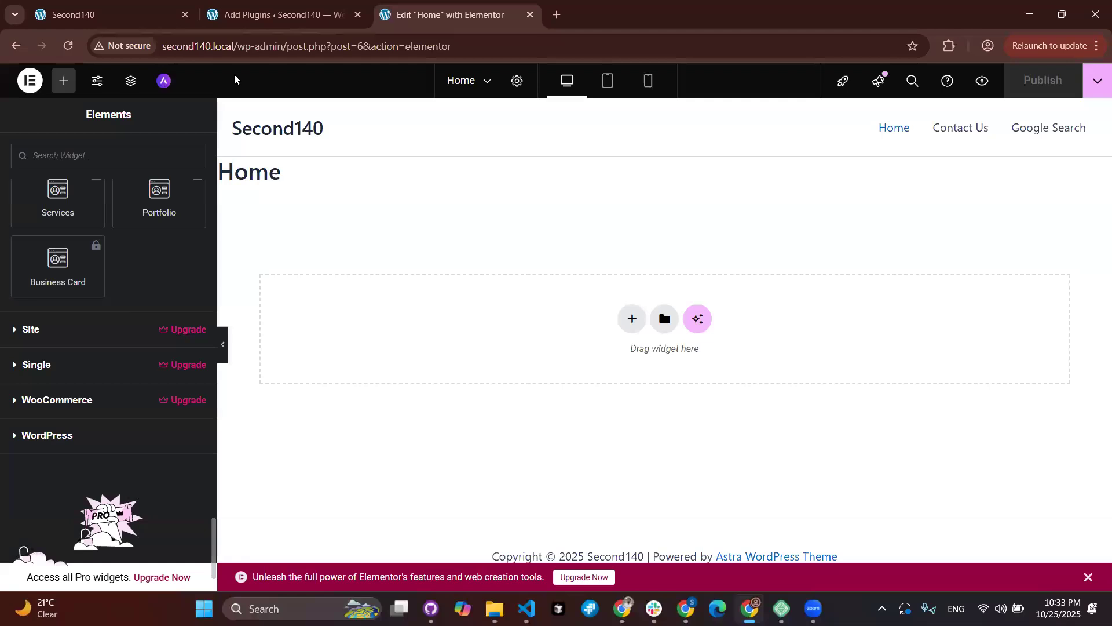
Step: Return to the addon results and scroll to Premium Addons and Ultimate Addons
left_click(251, 23)
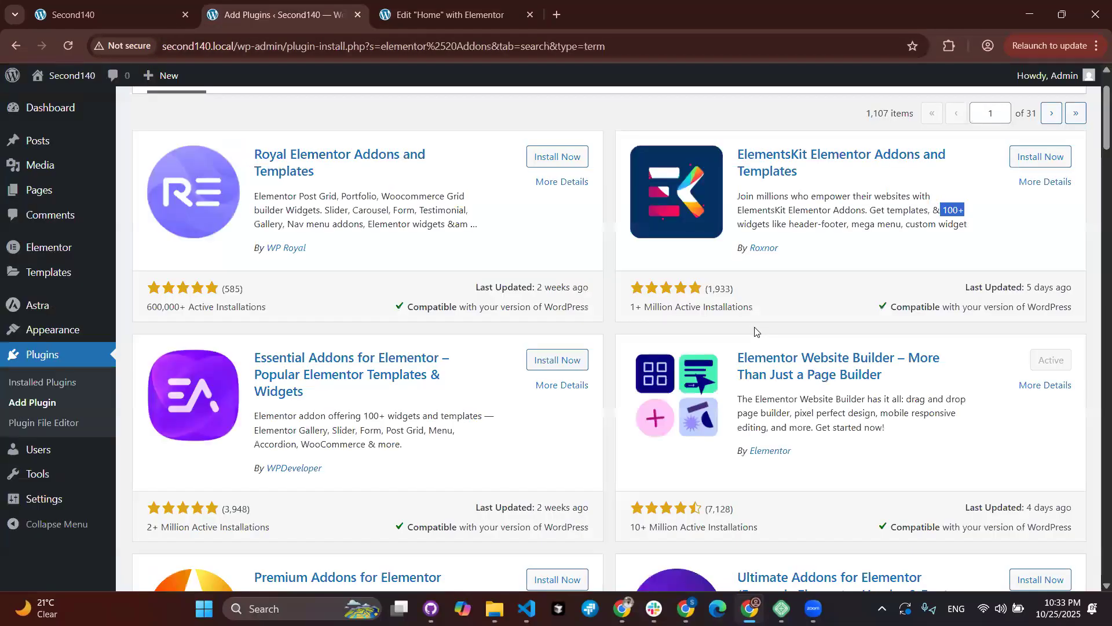
left_click(800, 274)
scroll(800, 273, "down", 3)
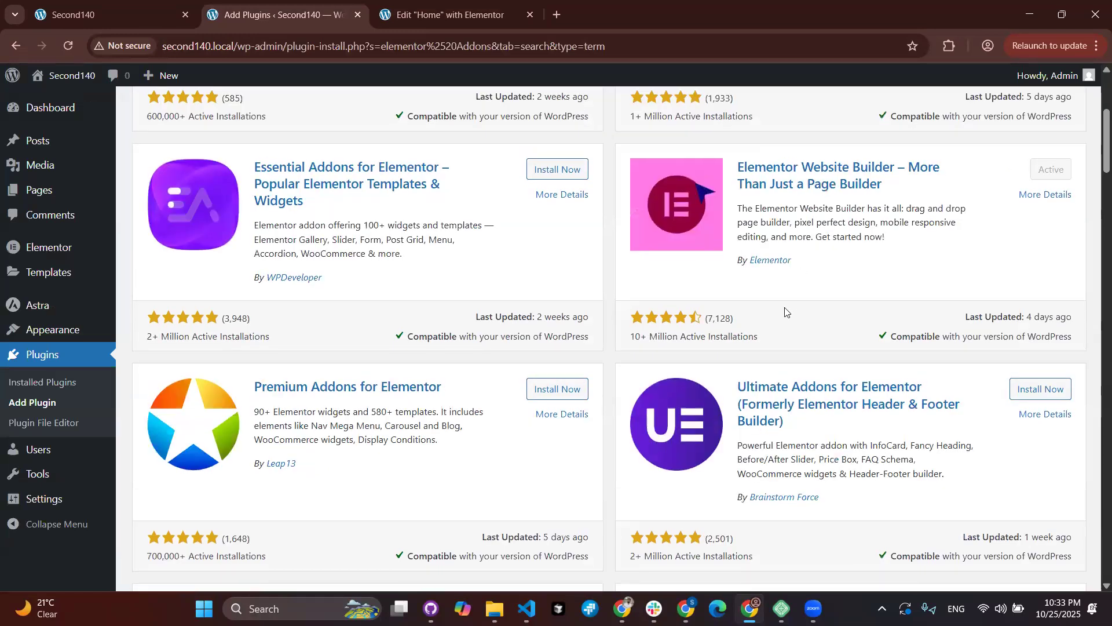
Step: Read the Essential Addons description, highlighting 'templates' and '100+ widgets'
scroll(785, 311, "down", 3)
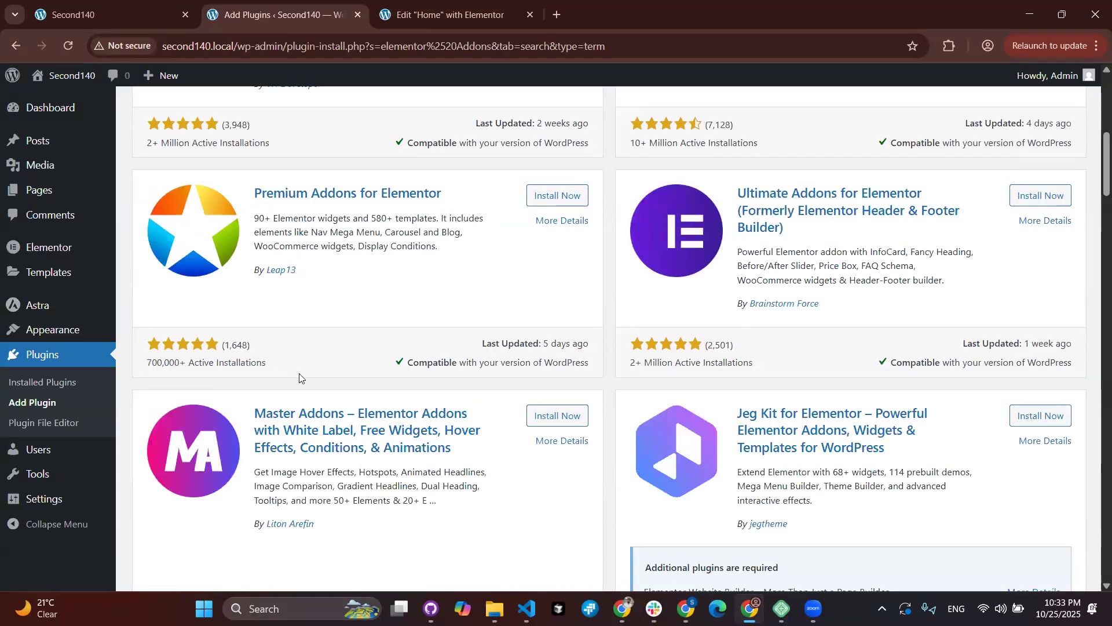
scroll(299, 377, "up", 6)
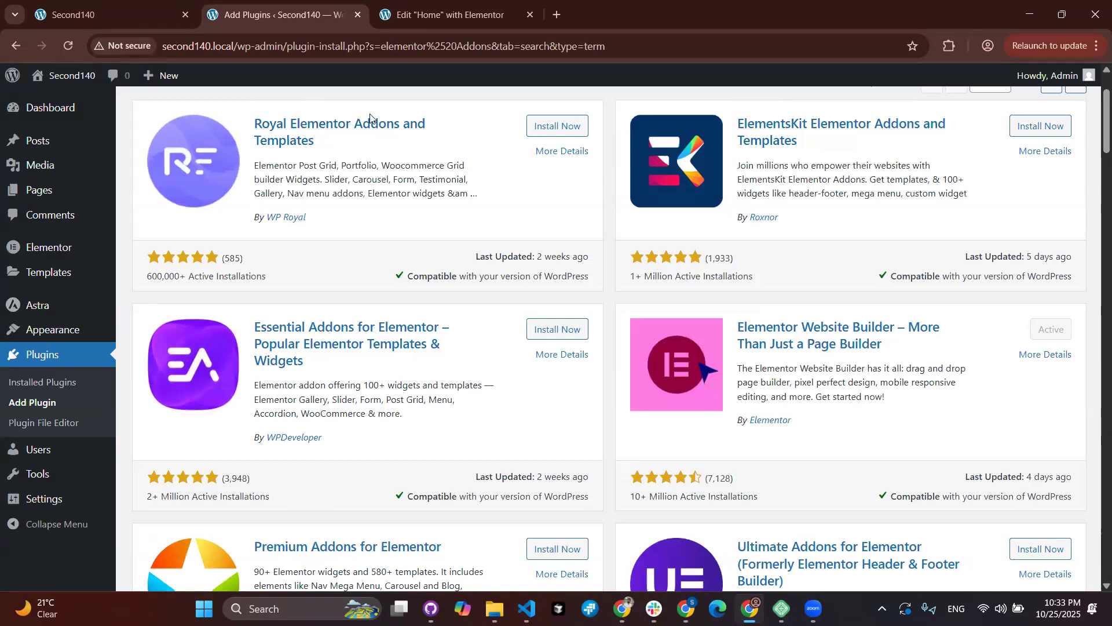
key("ctrl+Tab")
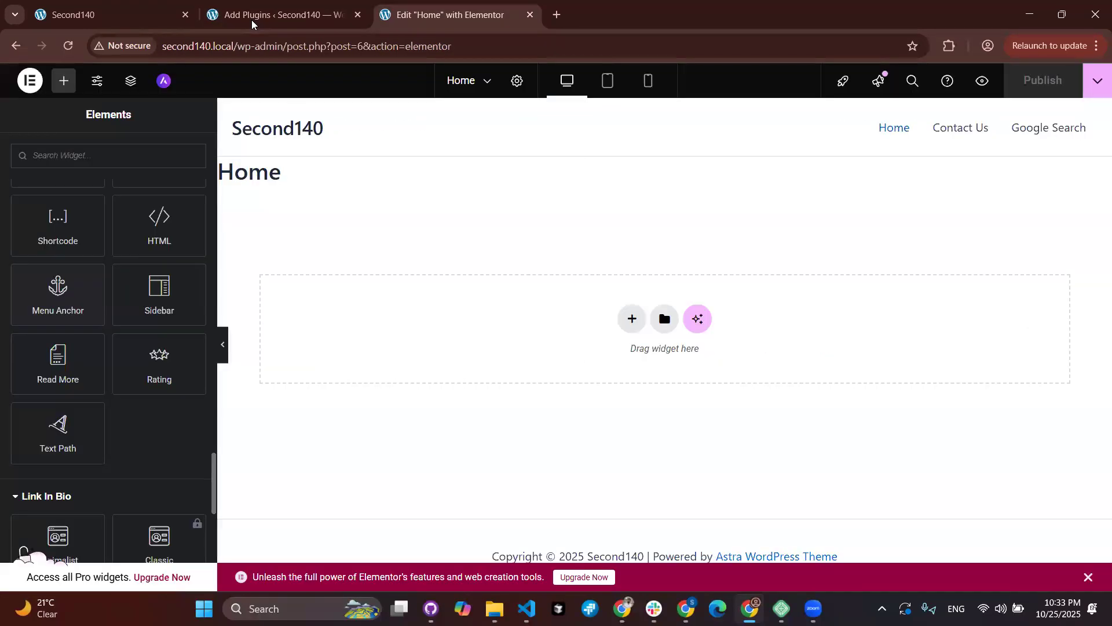
key("ctrl+shift+Tab")
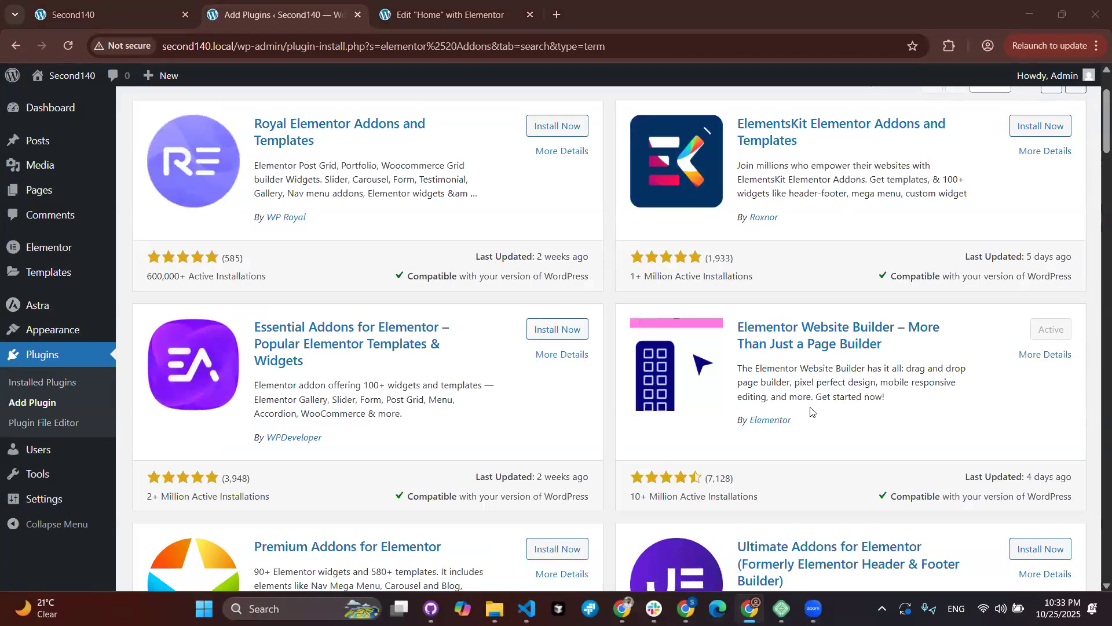
scroll(798, 488, "down", 3)
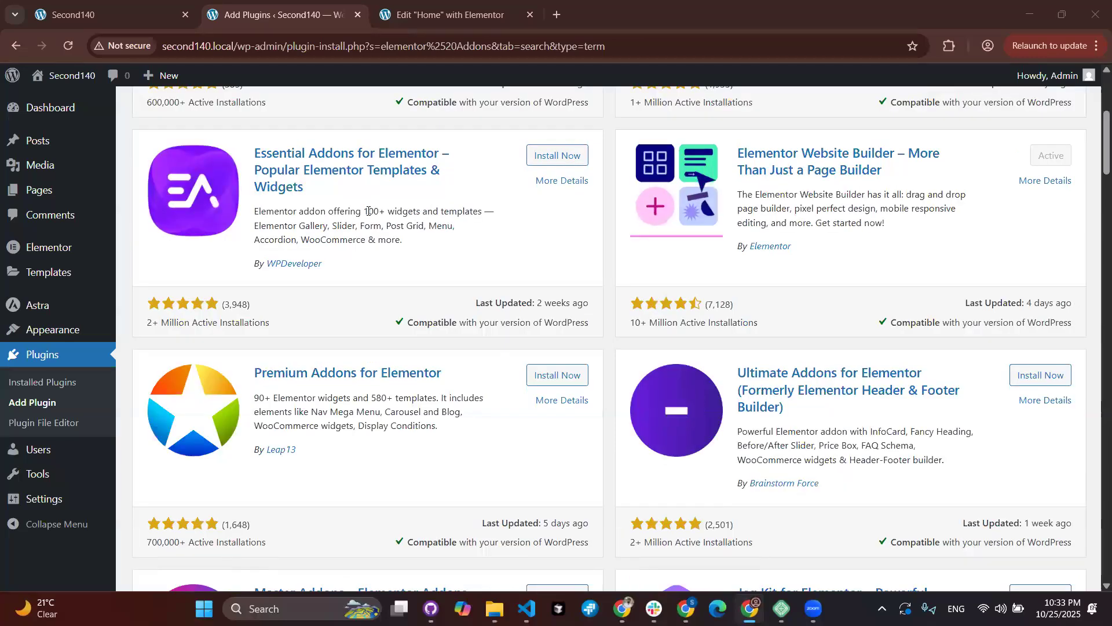
double_click(436, 212)
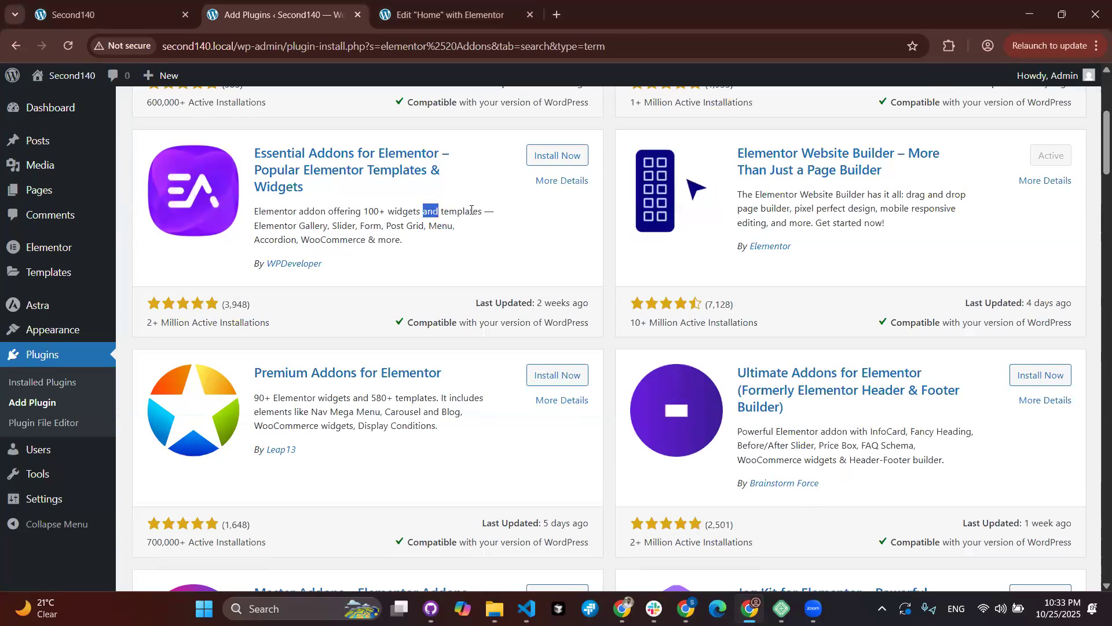
triple_click(471, 210)
left_click(471, 210)
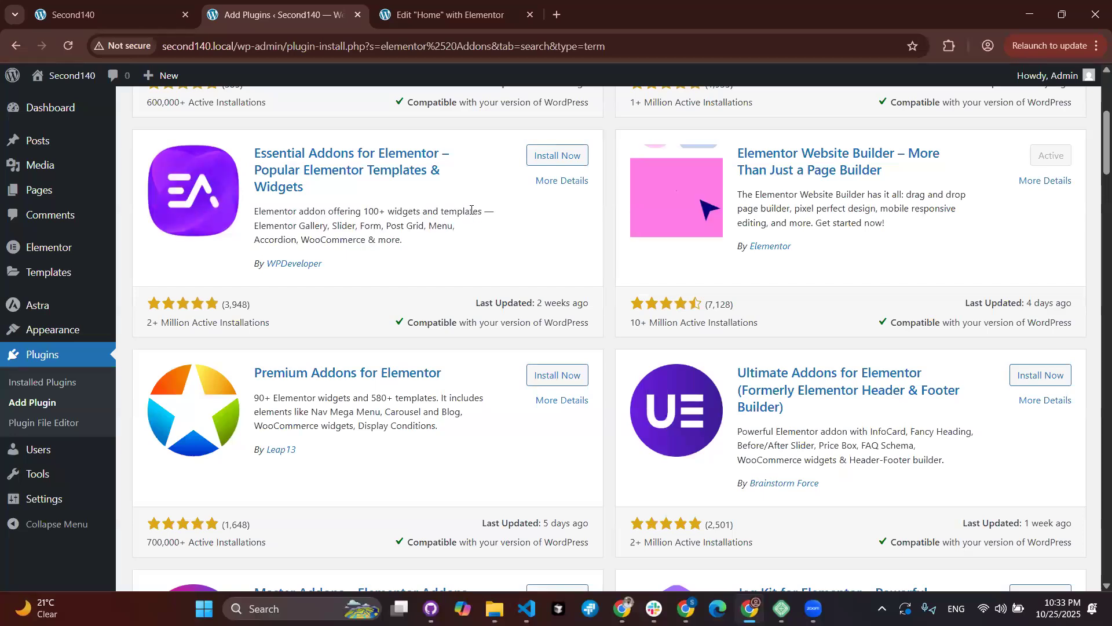
double_click(471, 210)
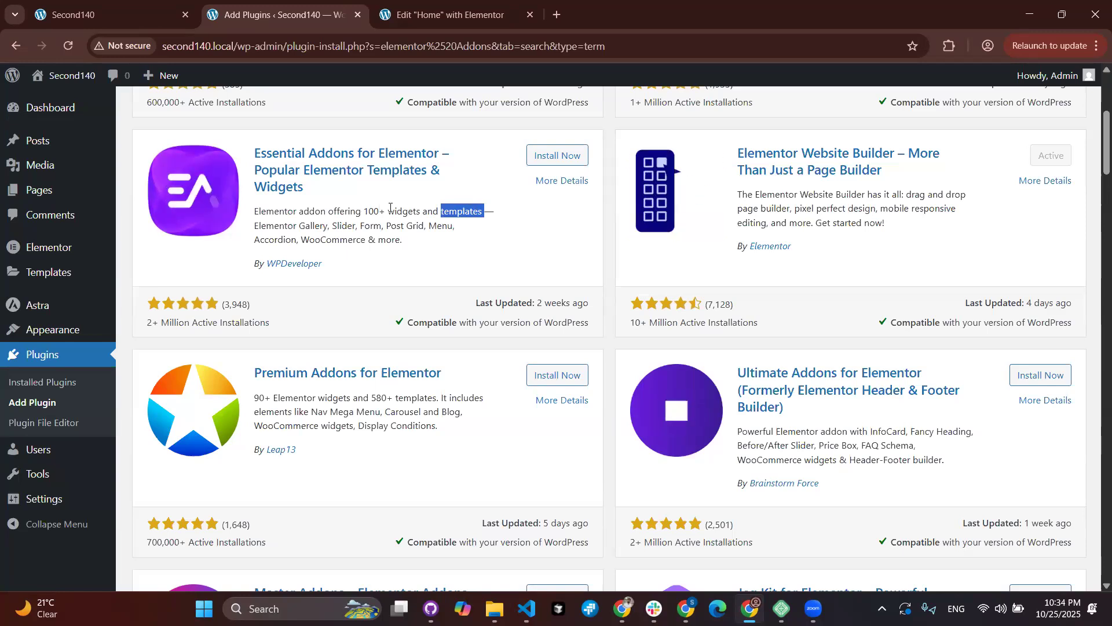
left_click_drag(362, 211, 422, 210)
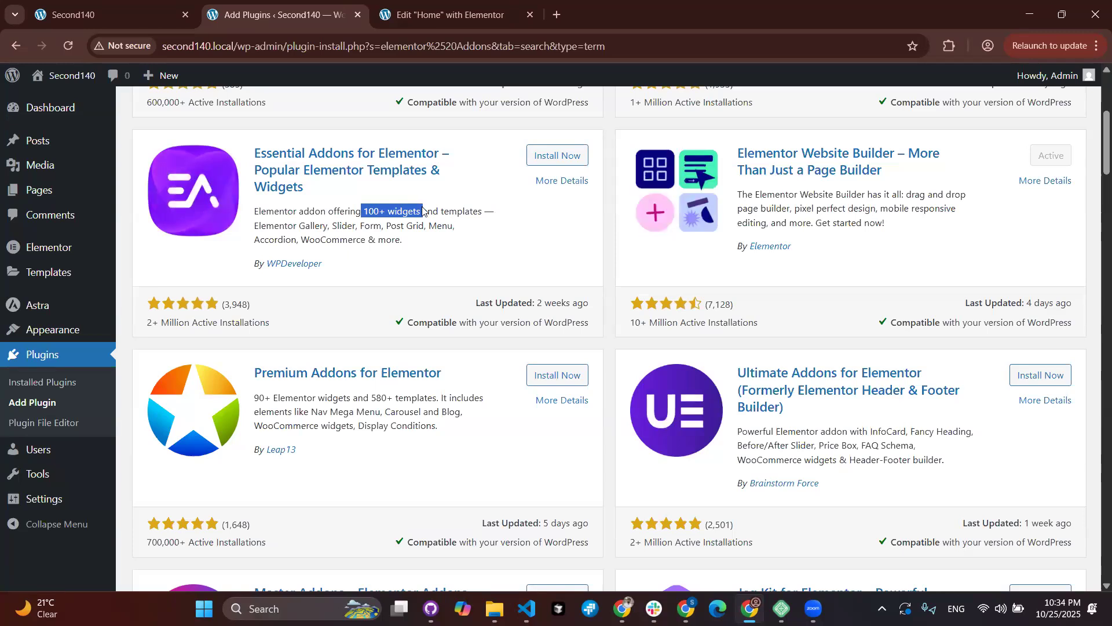
Step: Return to the Home page's Elementor editor, now showing Link In Bio widgets
left_click(431, 28)
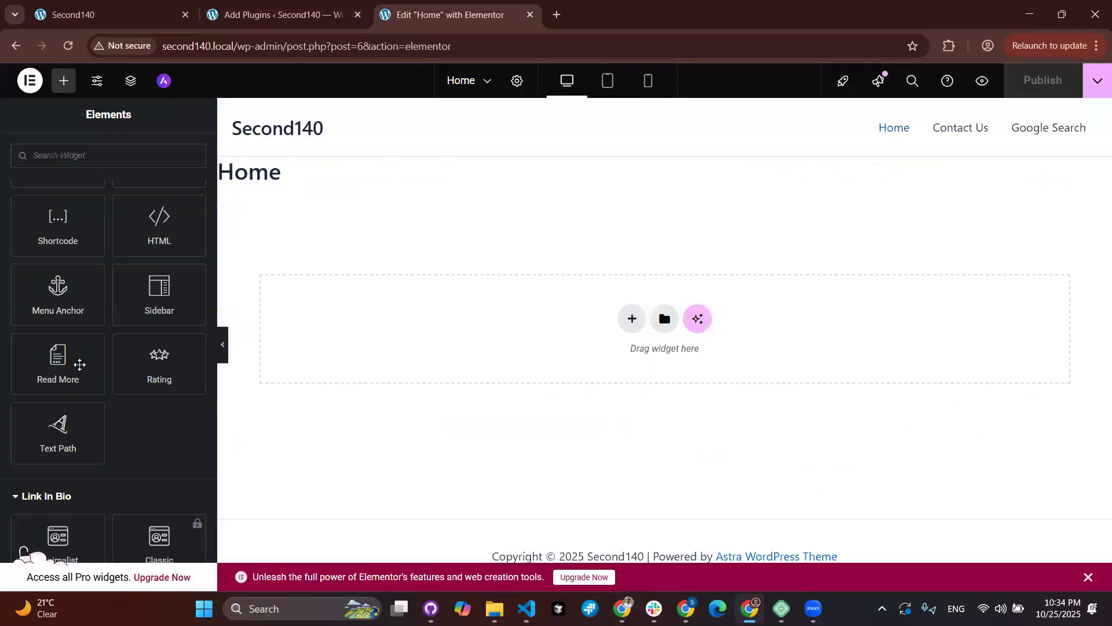
scroll(89, 454, "up", 1)
scroll(92, 389, "down", 3)
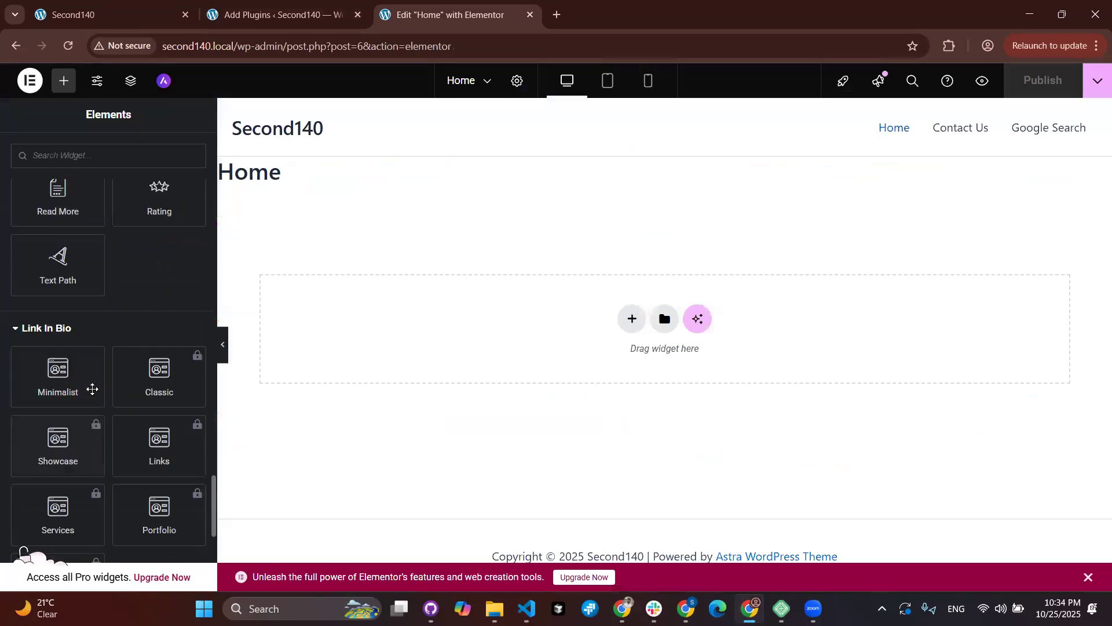
scroll(92, 390, "up", 2)
Step: On the plugin results, highlight '100+' and 'header-footer' in ElementsKit's description
left_click(243, 11)
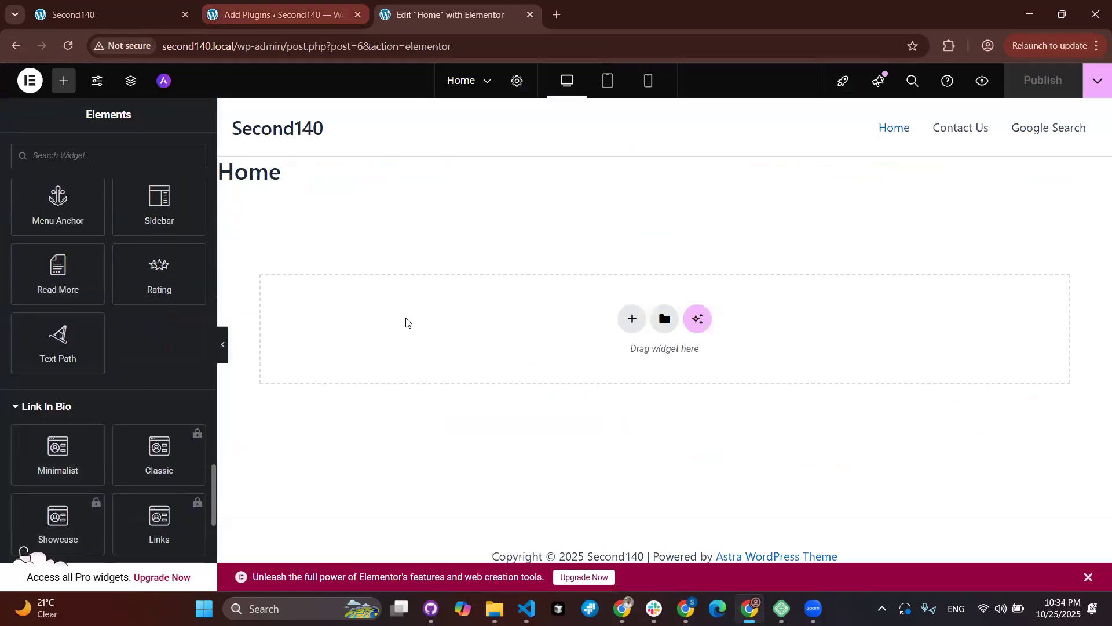
scroll(406, 321, "down", 3)
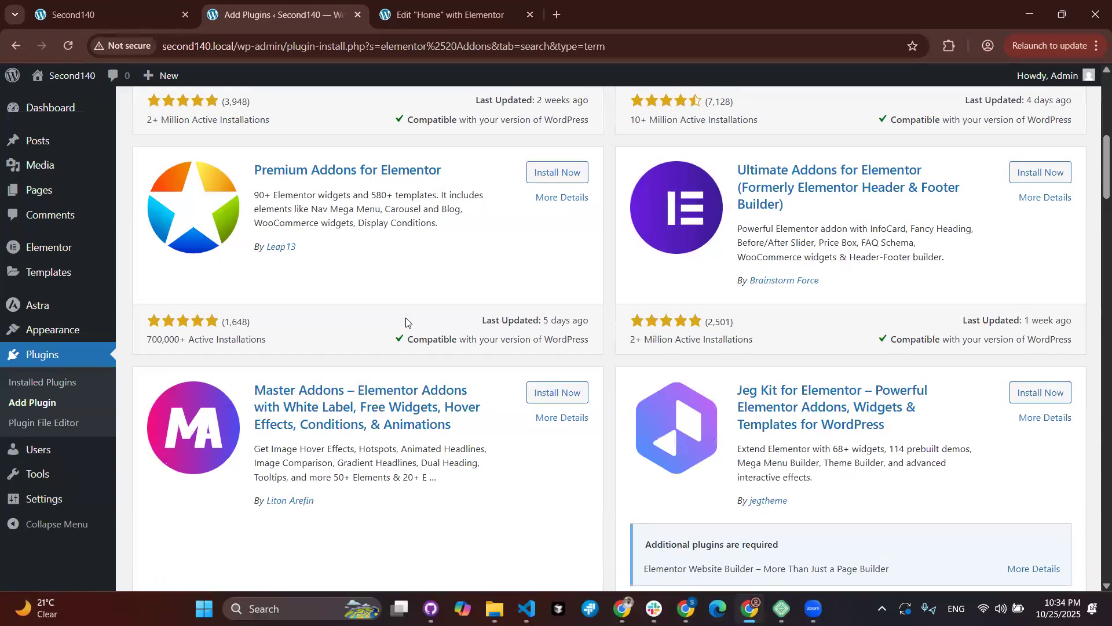
scroll(405, 320, "down", 1)
scroll(486, 298, "up", 5)
scroll(599, 283, "up", 1)
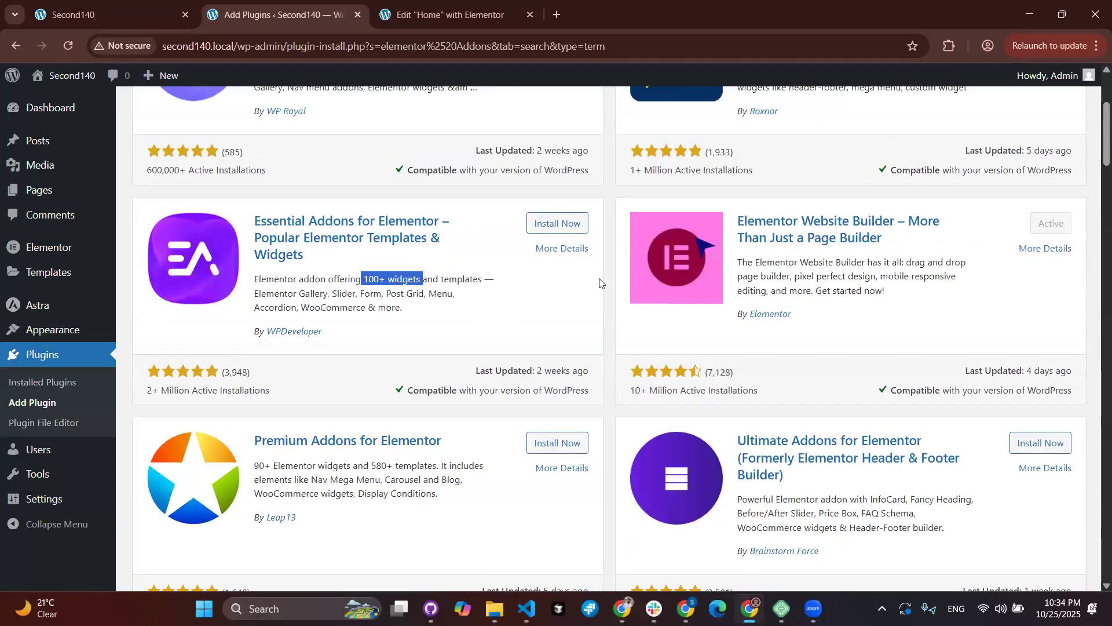
scroll(915, 163, "up", 2)
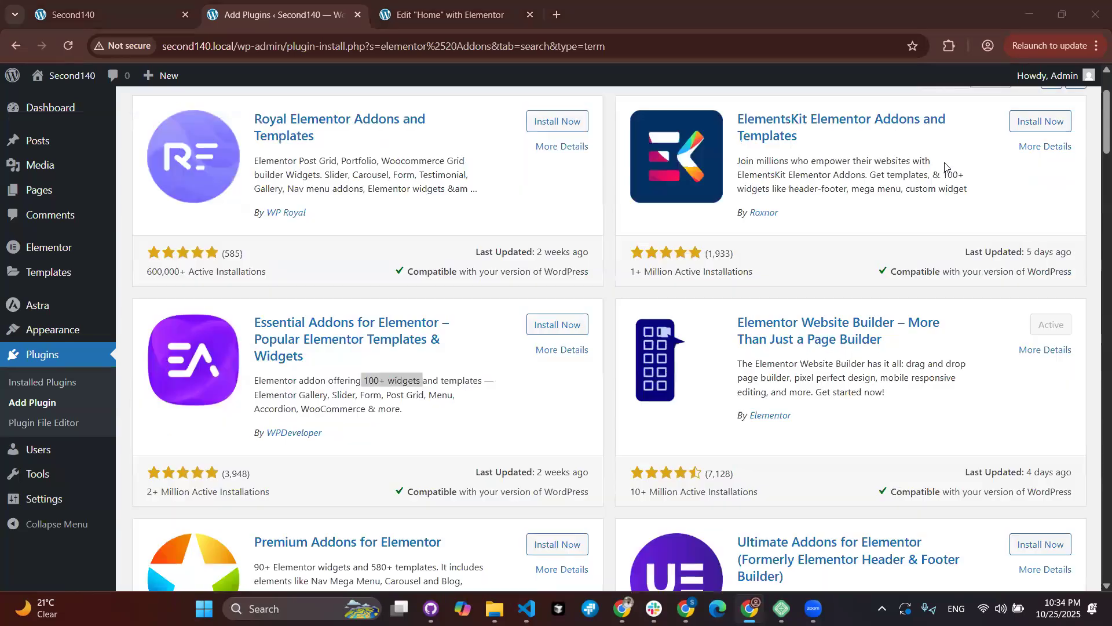
double_click(915, 176)
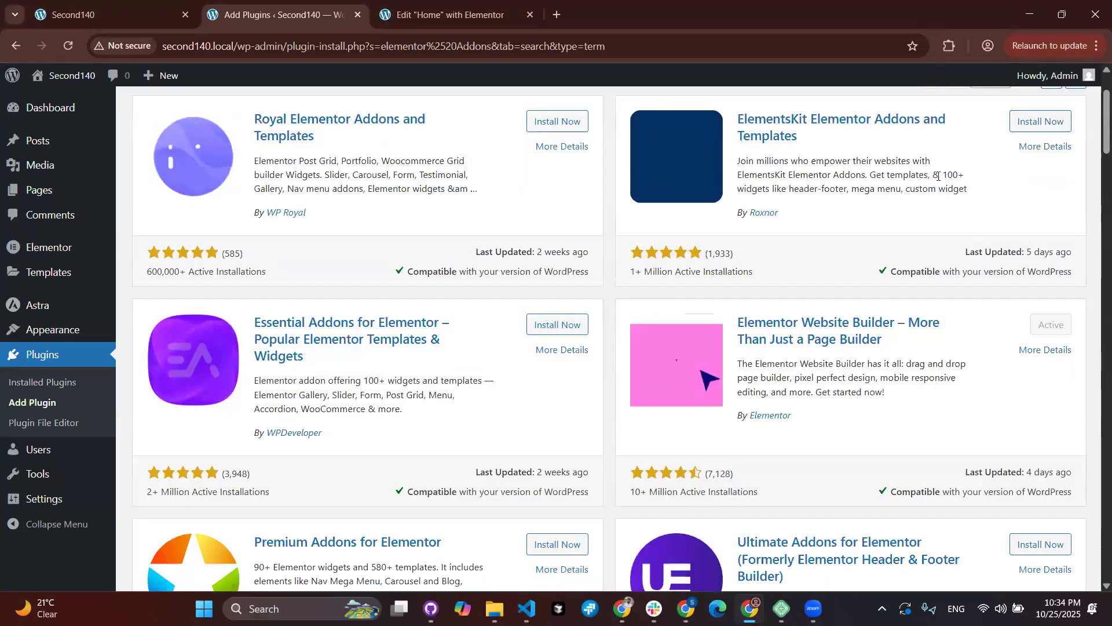
left_click(970, 179)
left_click_drag(970, 179, 943, 177)
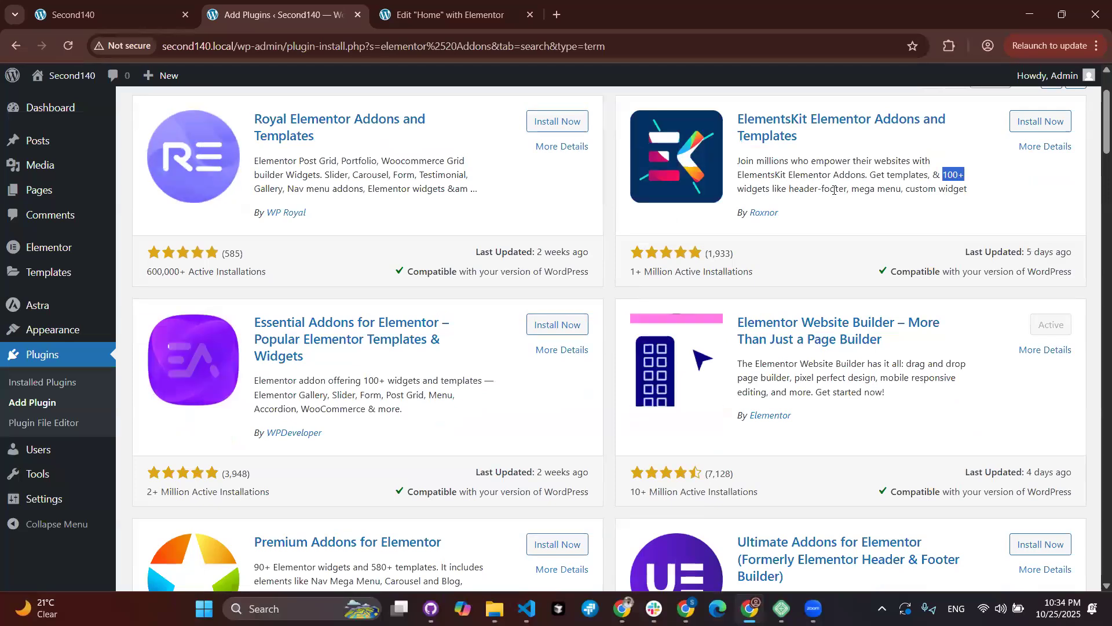
left_click_drag(789, 188, 845, 189)
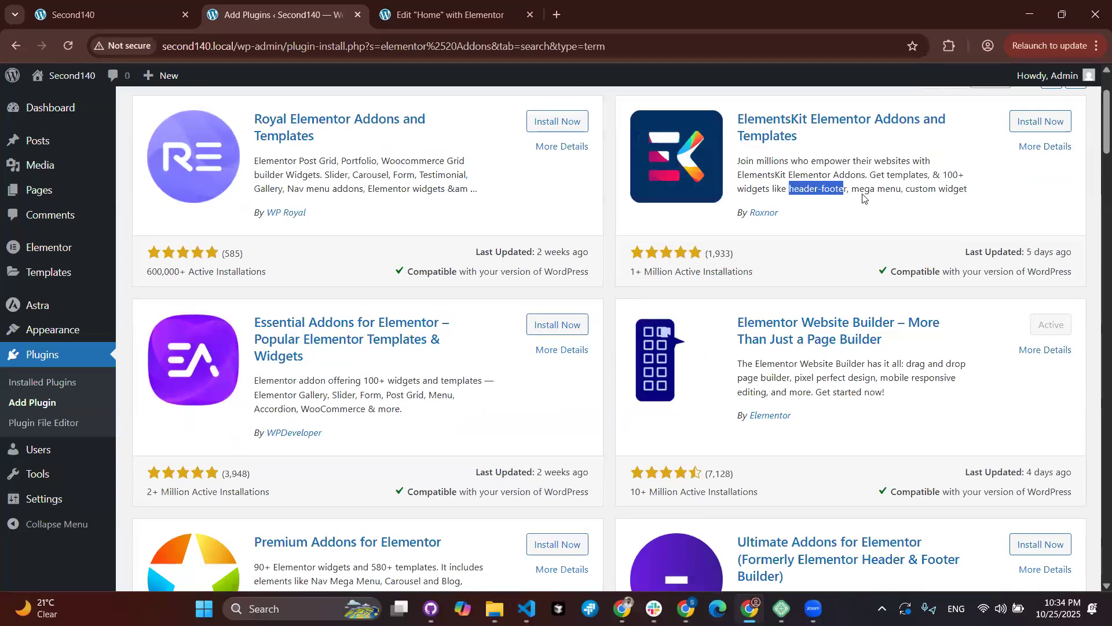
Step: Load elo.shopping in a new tab, inspect its header menus, then return to Elementor
left_click(561, 22)
type("elo")
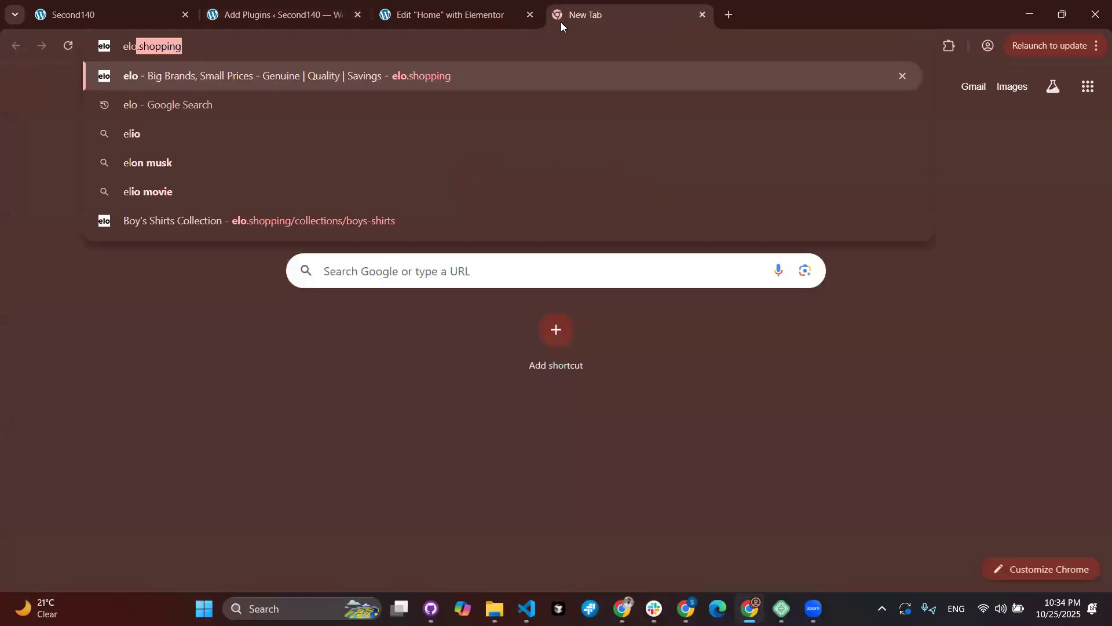
key("Return")
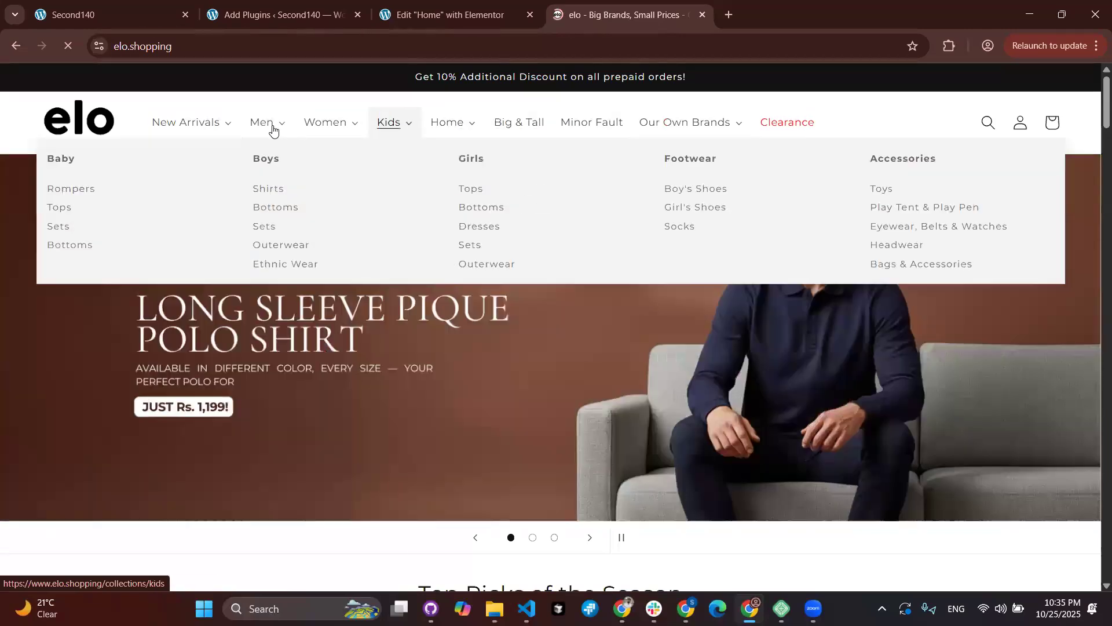
mouse_move(214, 128)
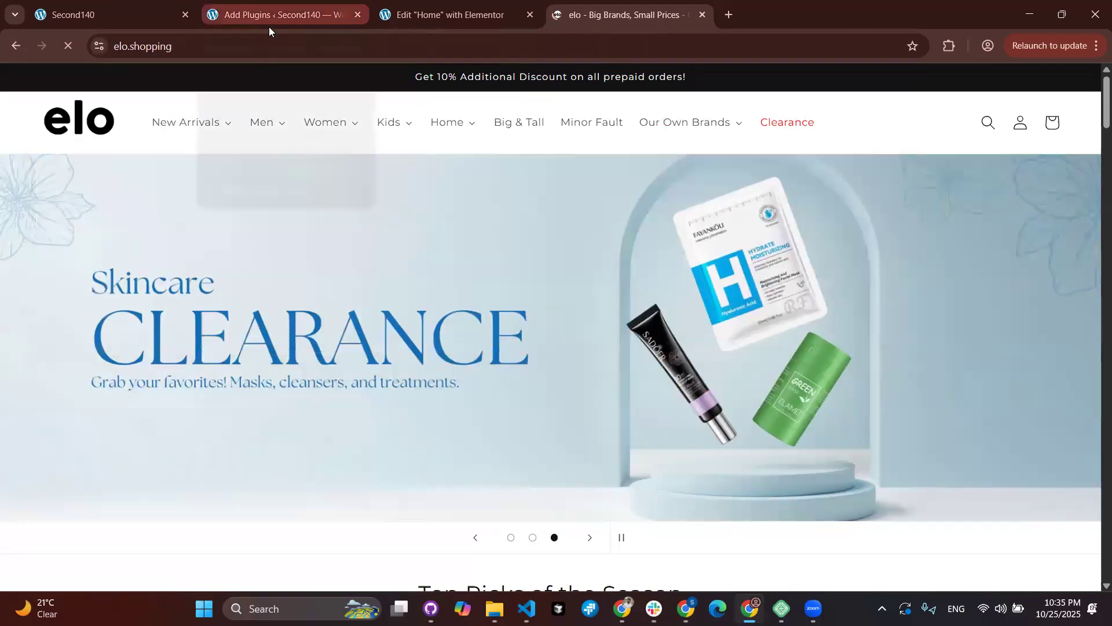
mouse_move(268, 27)
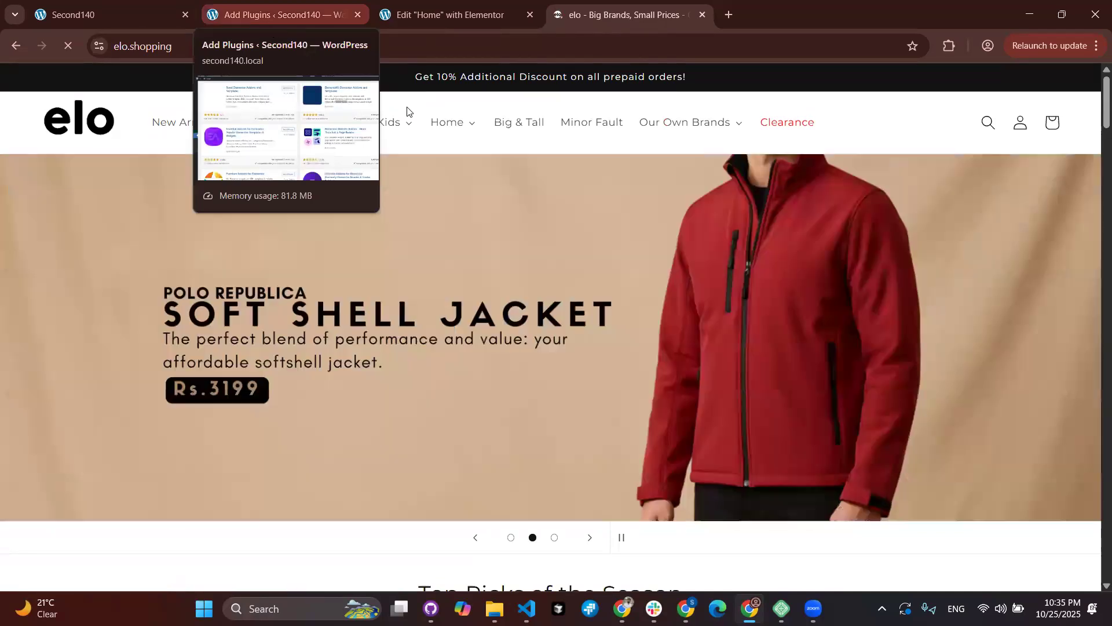
mouse_move(390, 119)
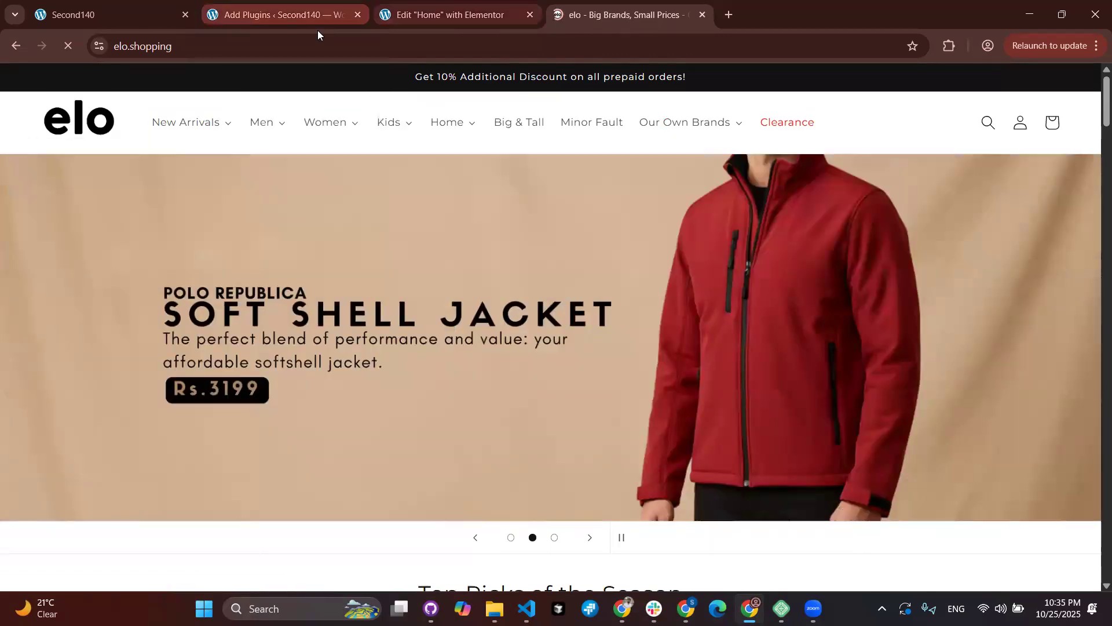
key("ctrl+shift+Tab")
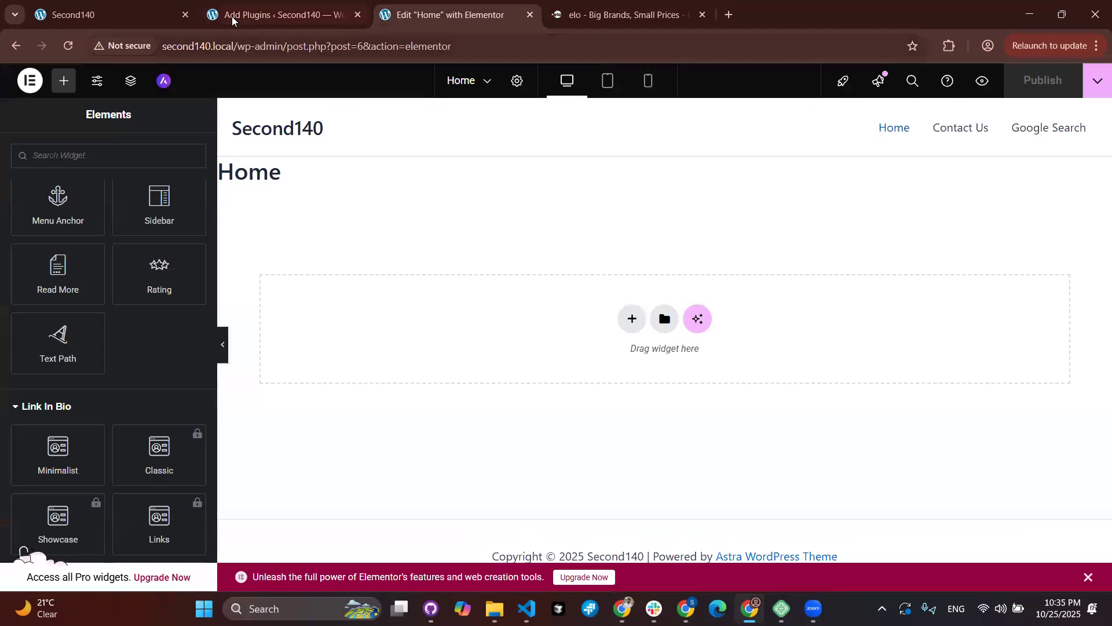
Step: Highlight ElementsKit's mega menu feature and Premium Addons' 580+ templates in the results
key("ctrl+shift+Tab")
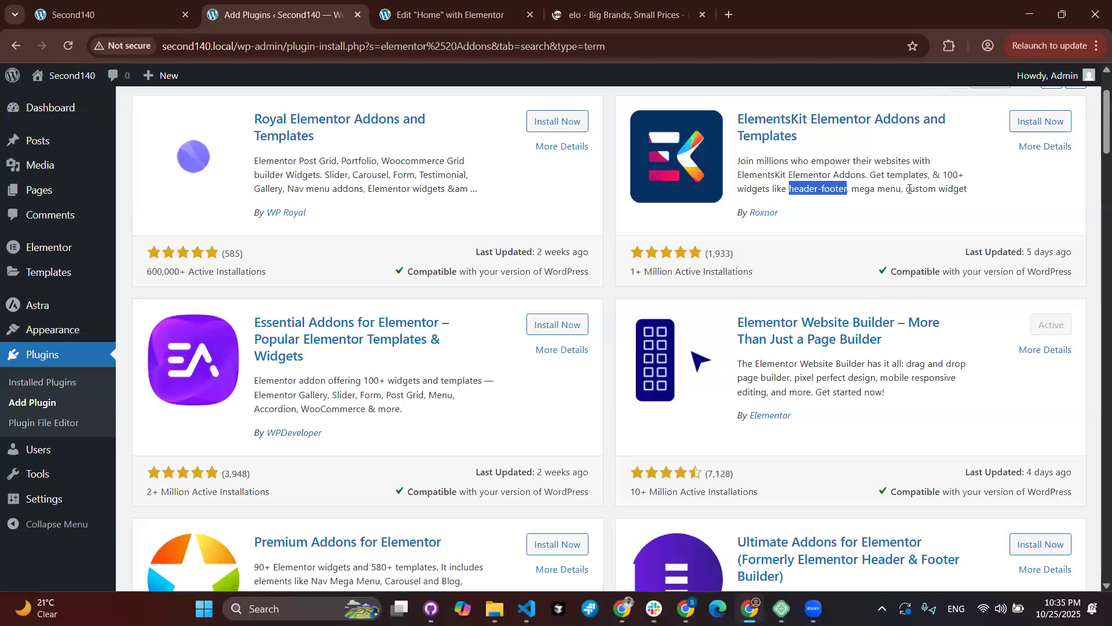
left_click_drag(852, 189, 910, 189)
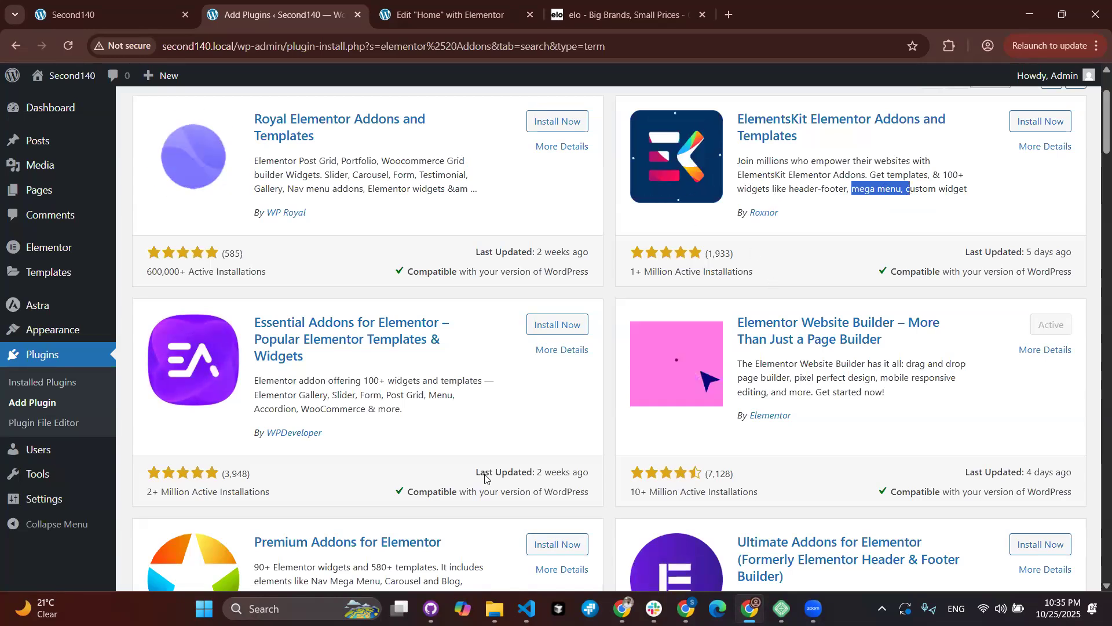
scroll(484, 476, "down", 2)
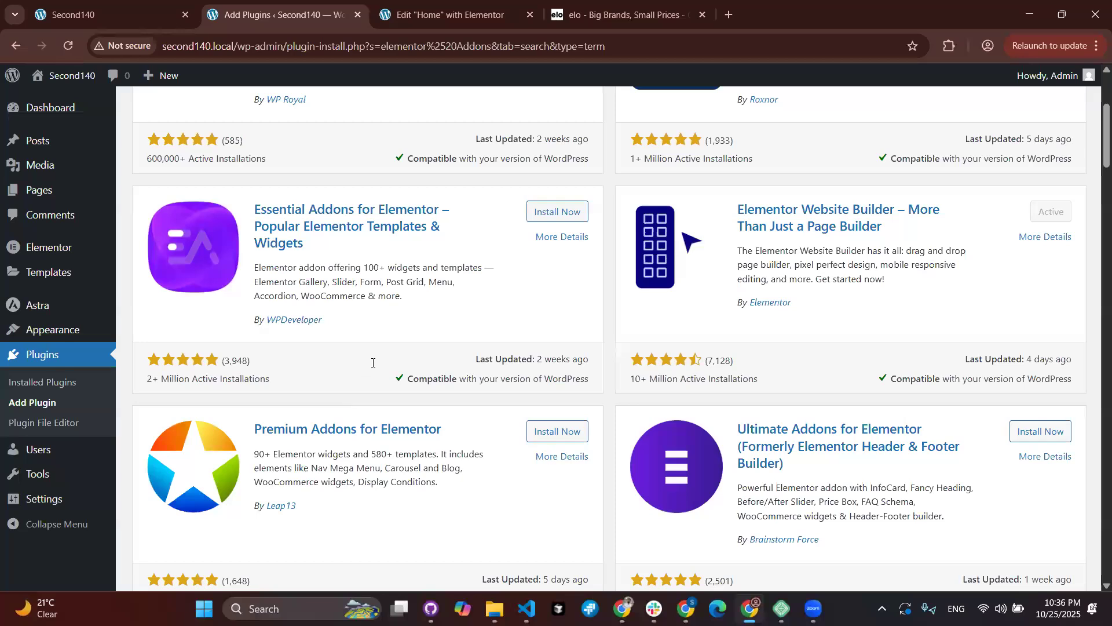
scroll(371, 365, "down", 2)
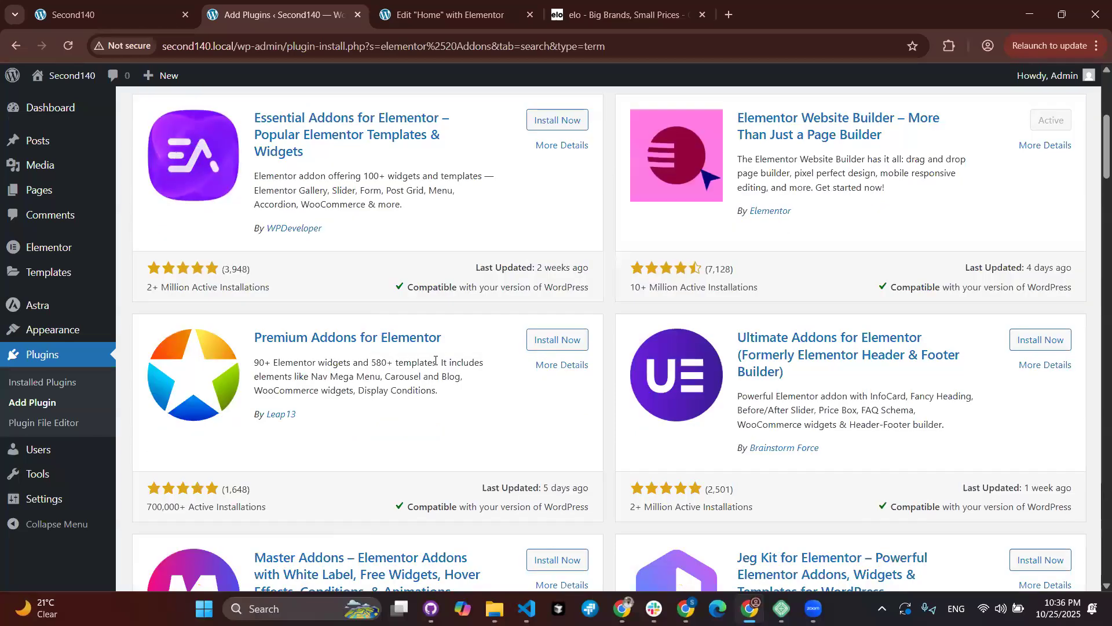
left_click_drag(436, 360, 371, 362)
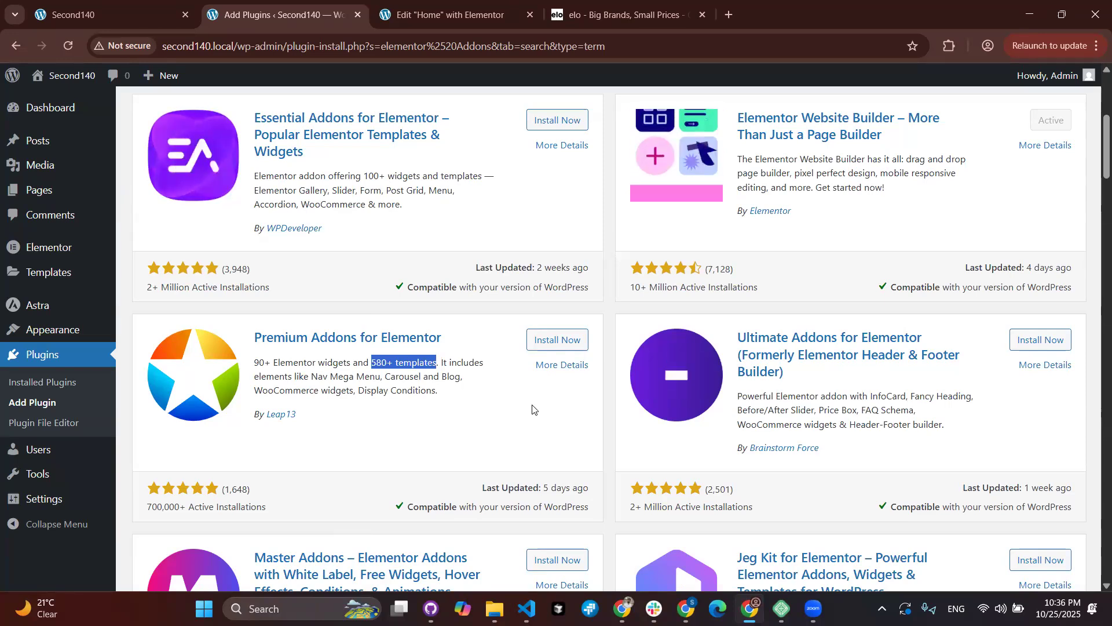
scroll(532, 409, "down", 1)
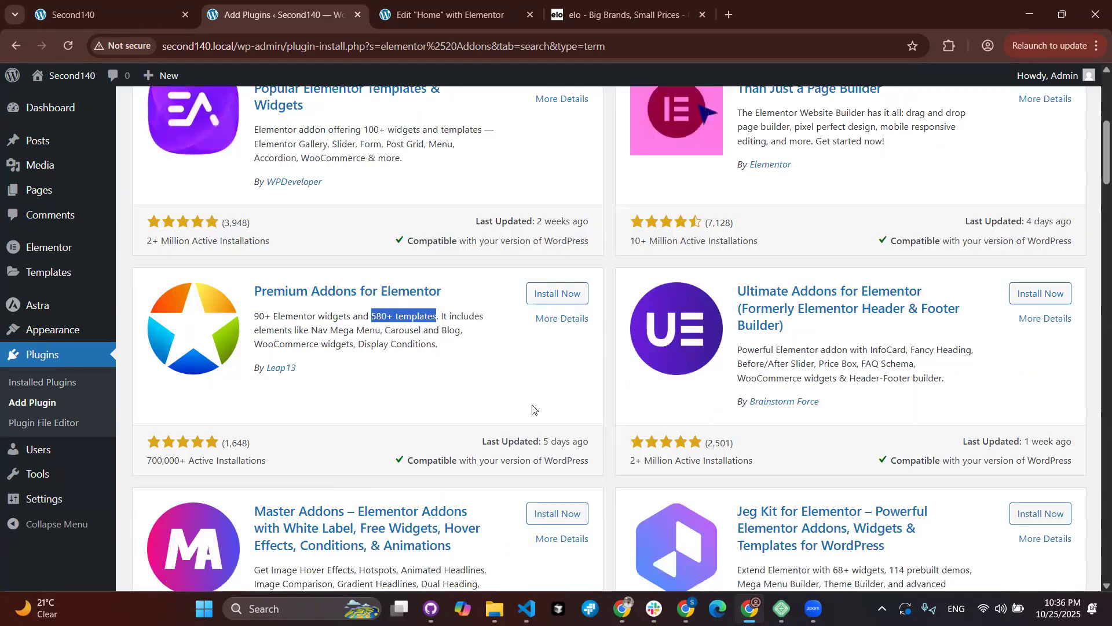
scroll(534, 409, "down", 1)
scroll(531, 405, "down", 1)
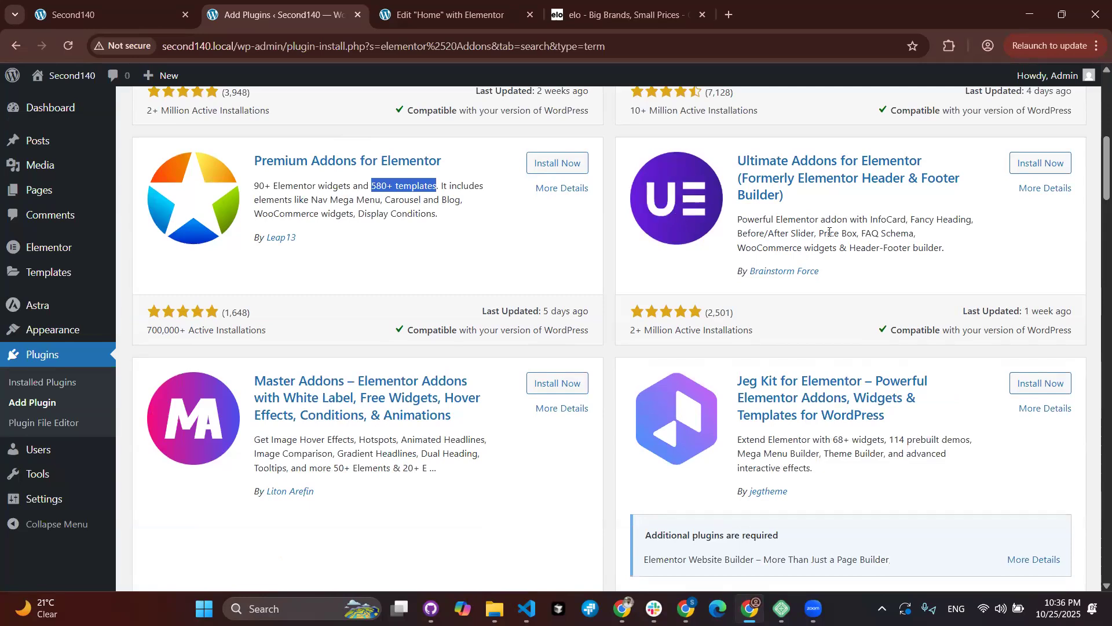
scroll(829, 232, "up", 8)
scroll(846, 266, "down", 1)
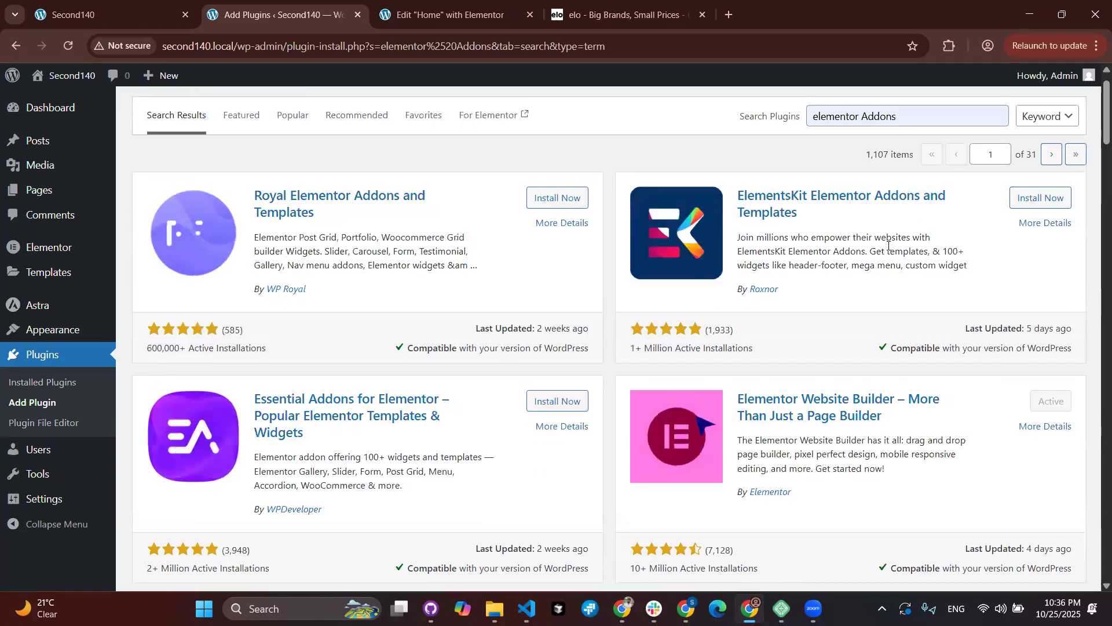
scroll(741, 191, "down", 1)
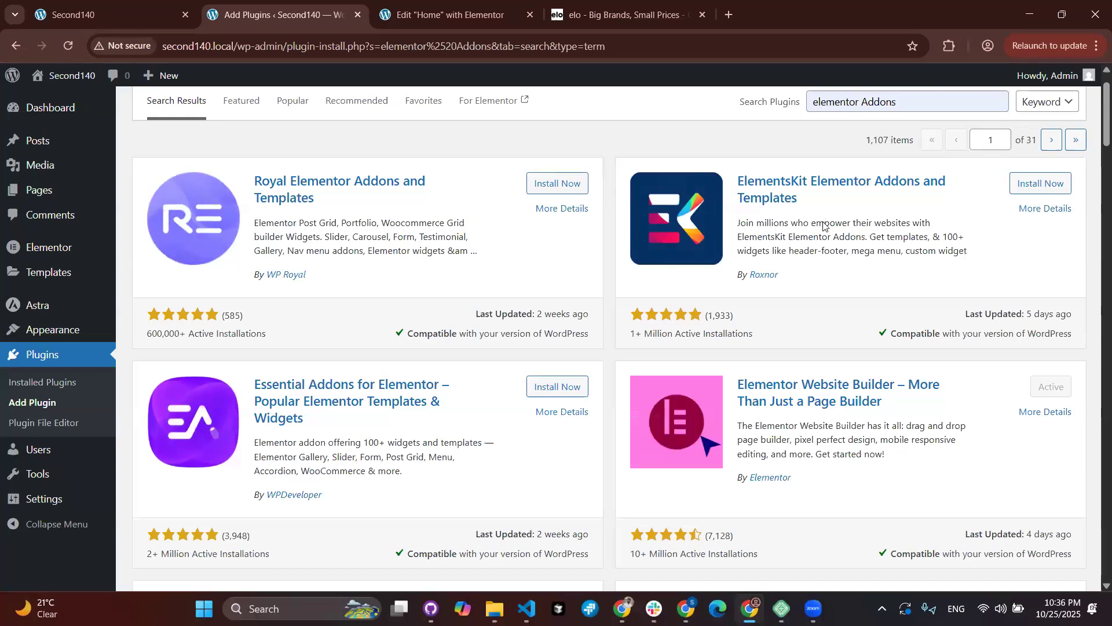
scroll(823, 226, "down", 10)
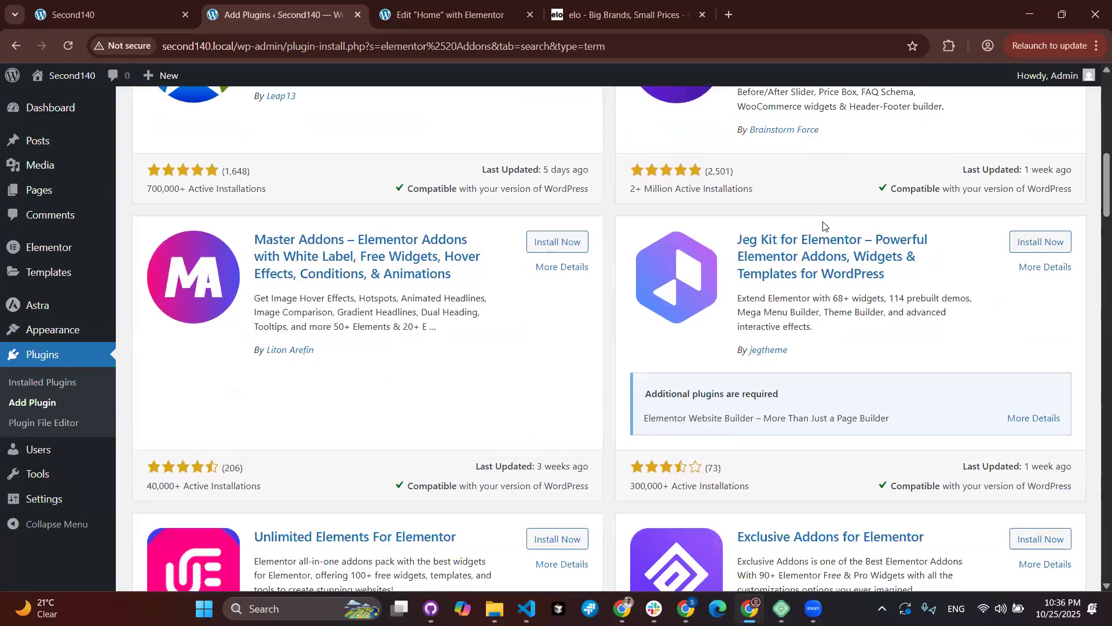
scroll(823, 225, "up", 2)
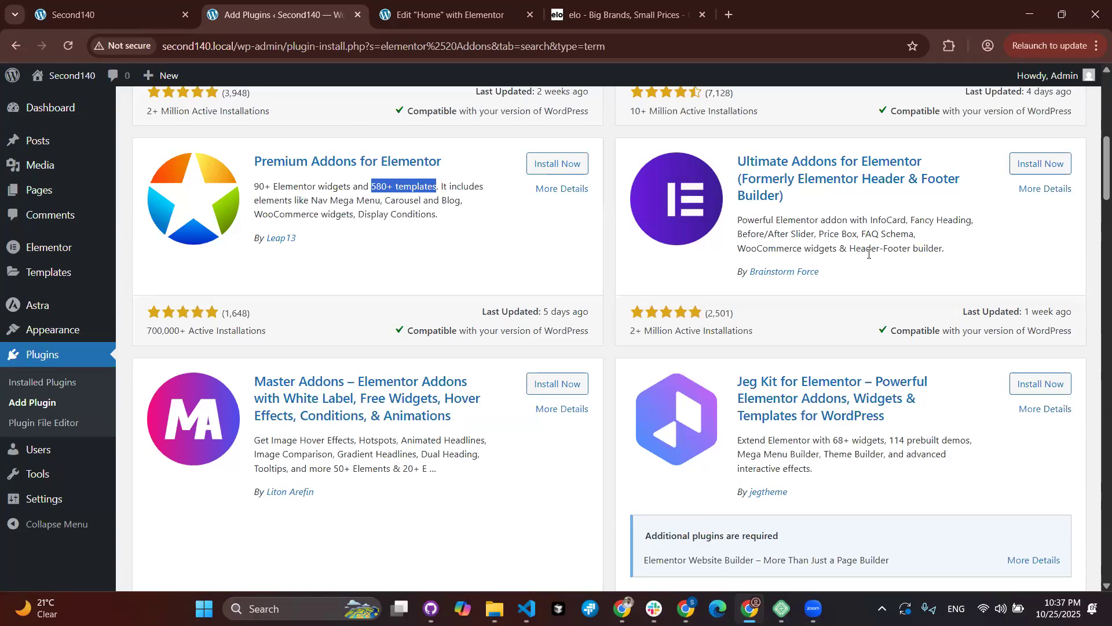
scroll(868, 253, "up", 6)
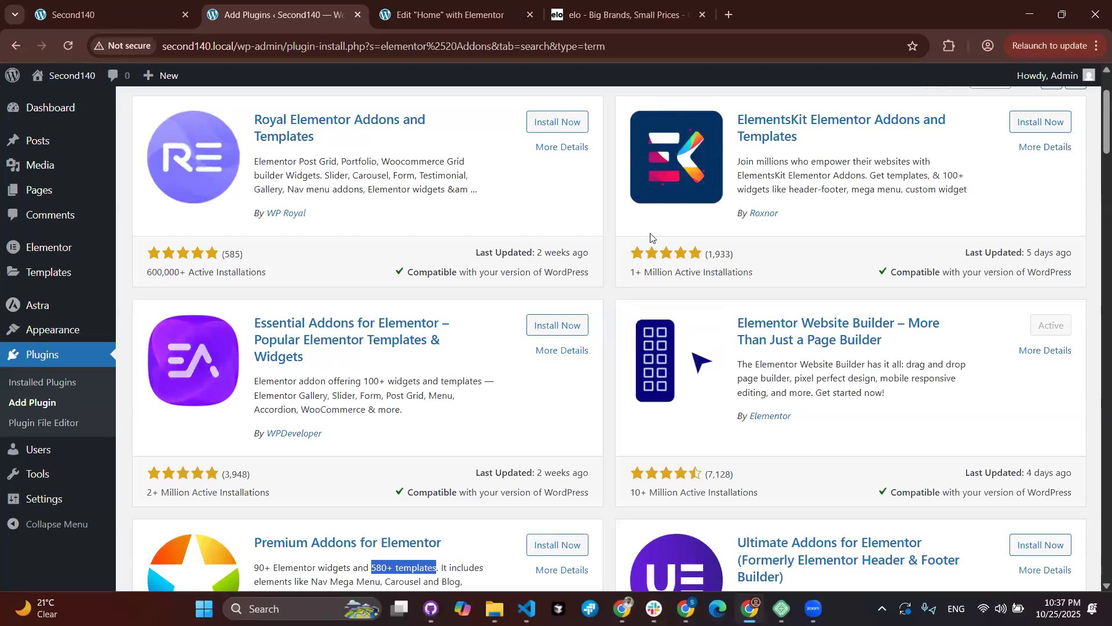
scroll(648, 240, "down", 1)
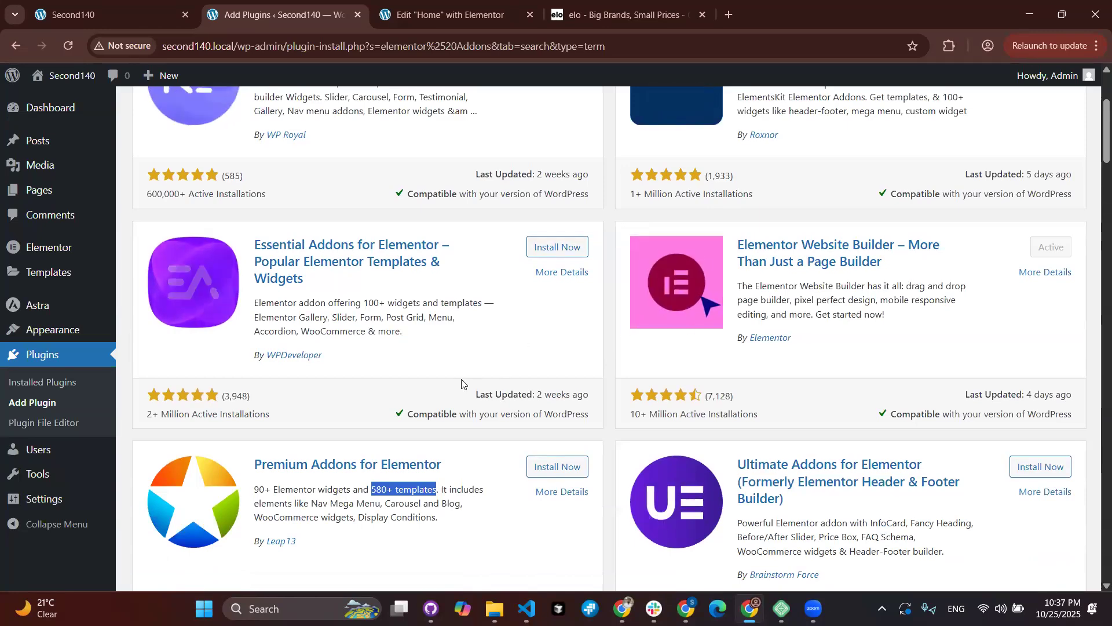
scroll(461, 383, "down", 1)
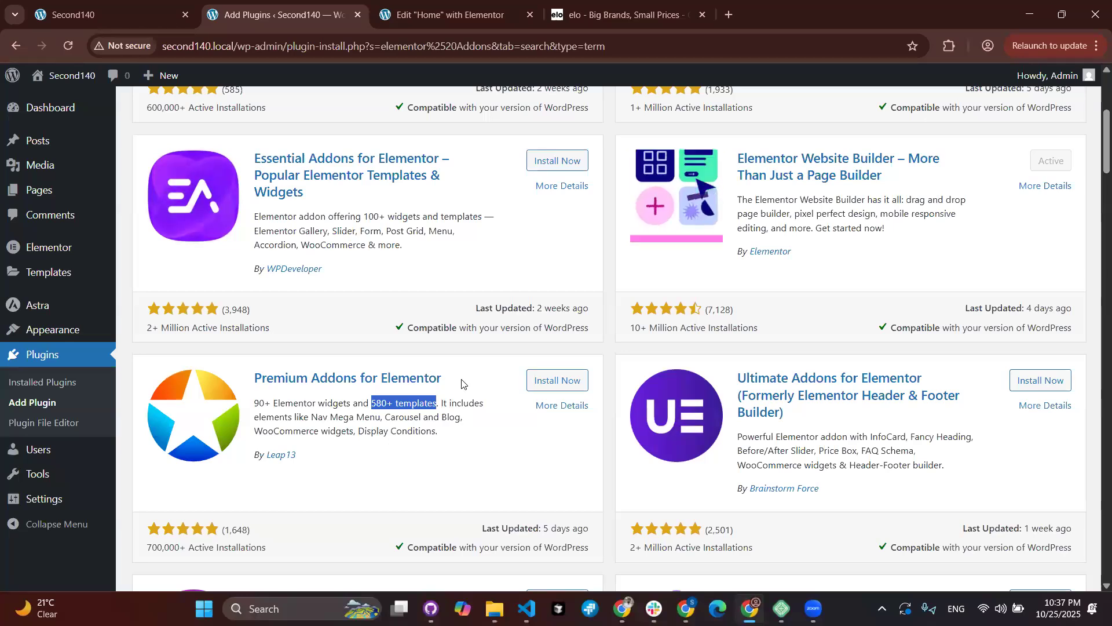
scroll(461, 384, "down", 2)
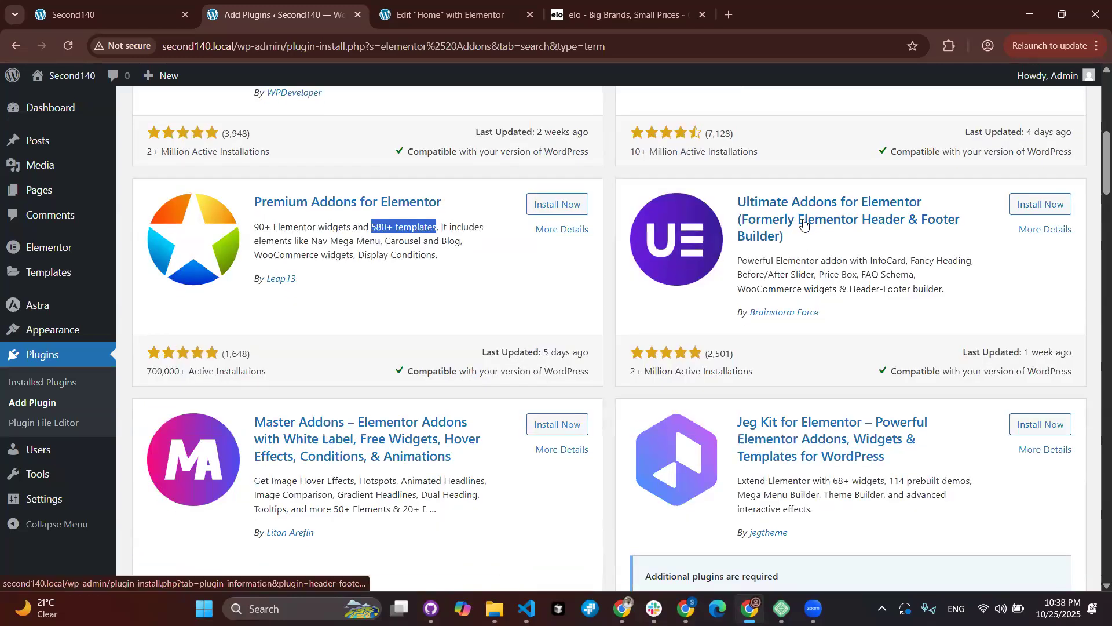
scroll(835, 212, "down", 1)
Step: Check the Ultimate Addons for Elementor details and start installing it
left_click(838, 209)
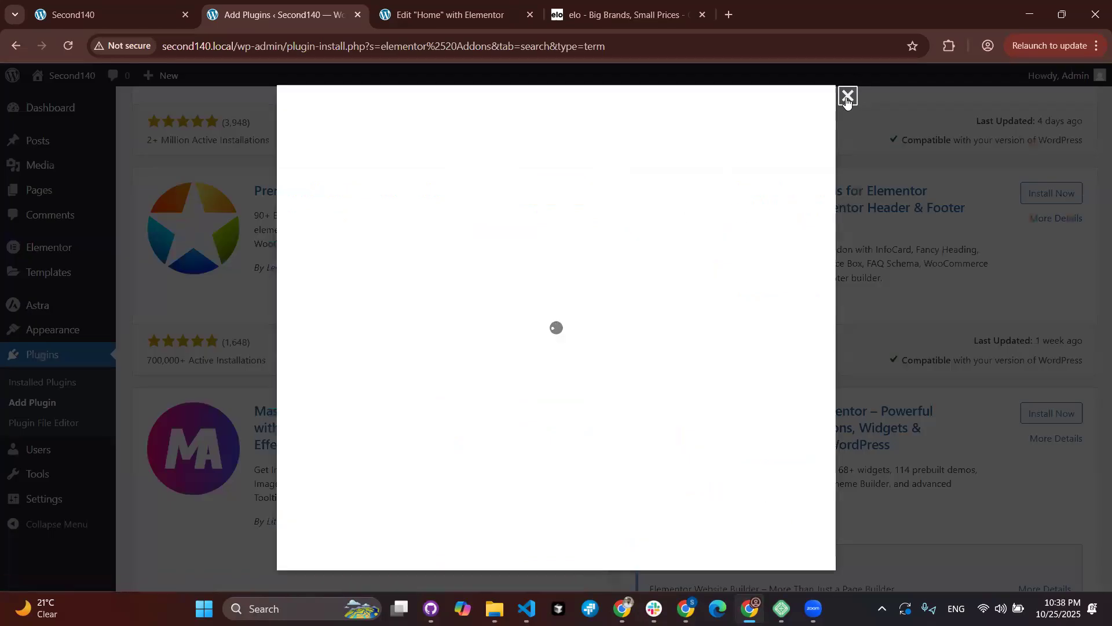
left_click(1051, 187)
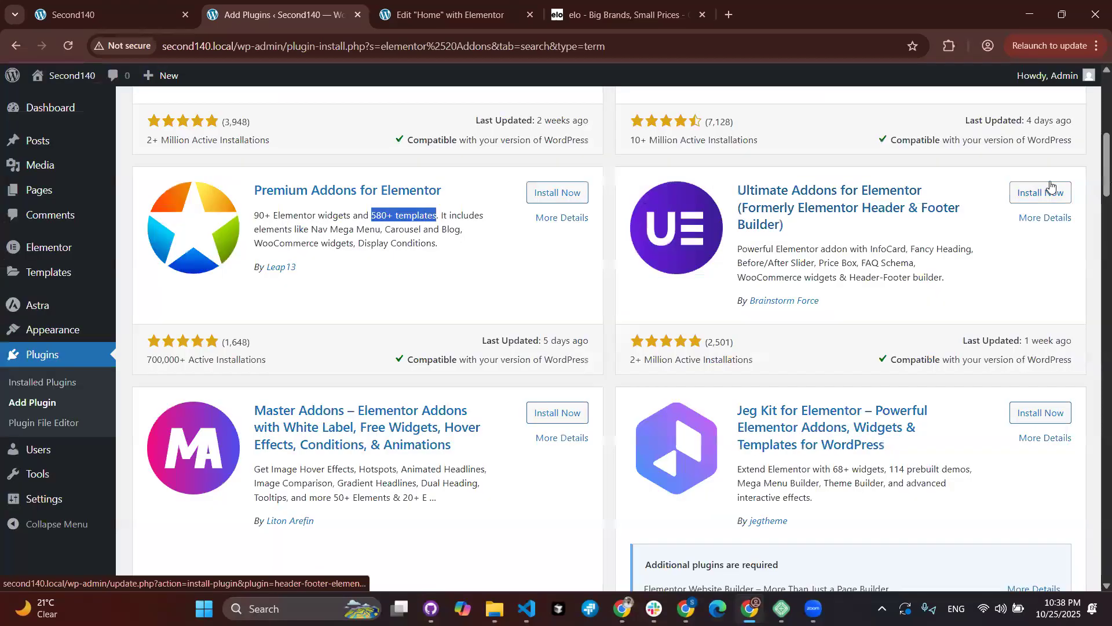
left_click(1051, 185)
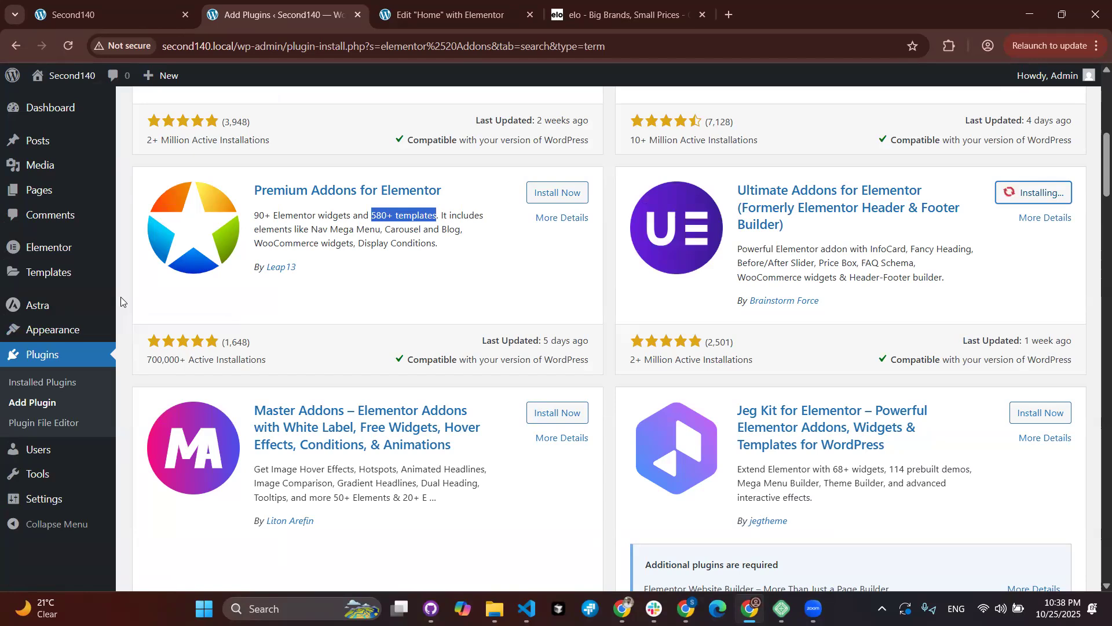
Step: Switch to the Home page's Elementor editor while the install runs
mouse_move(59, 276)
mouse_move(27, 326)
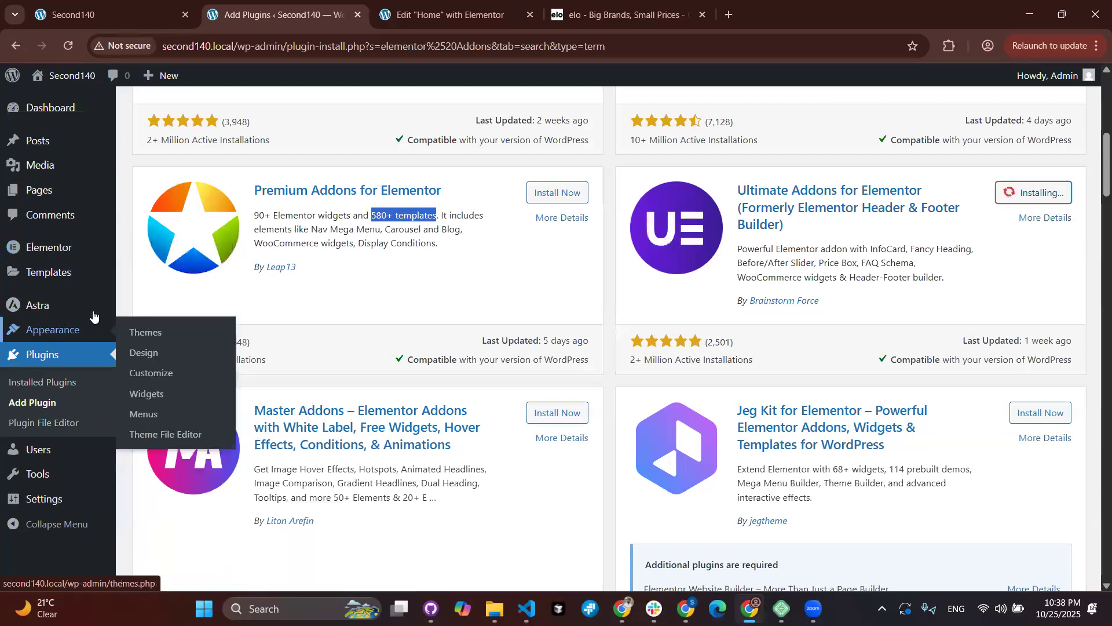
mouse_move(112, 311)
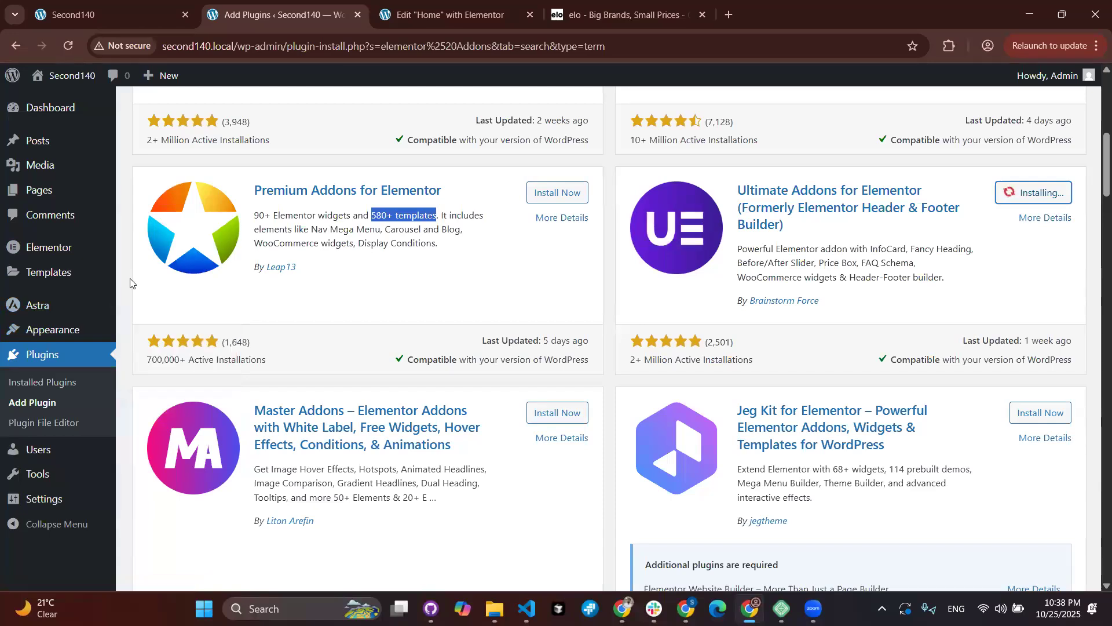
left_click(418, 16)
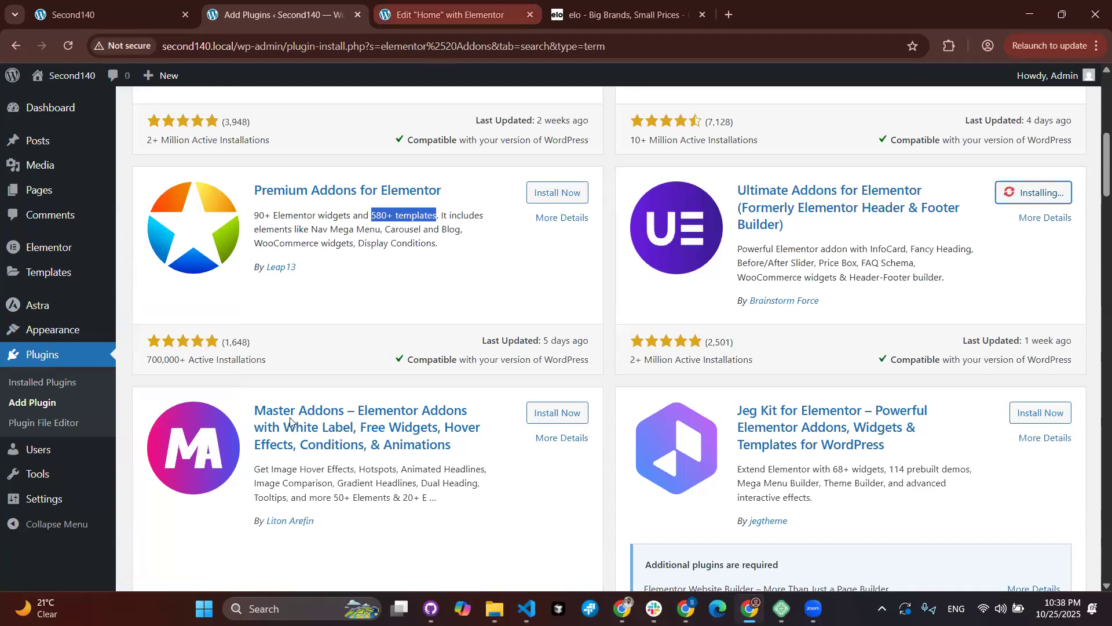
Step: Return to the Ultimate Addons for Elementor search results after a quick look at the Home page editor
left_click(284, 15)
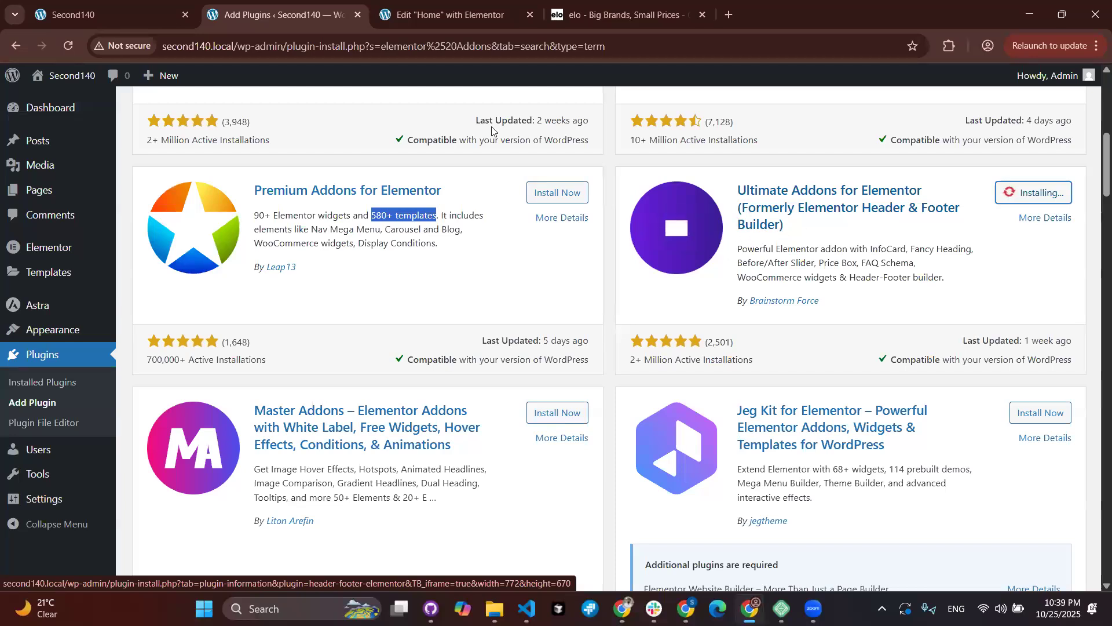
left_click(422, 19)
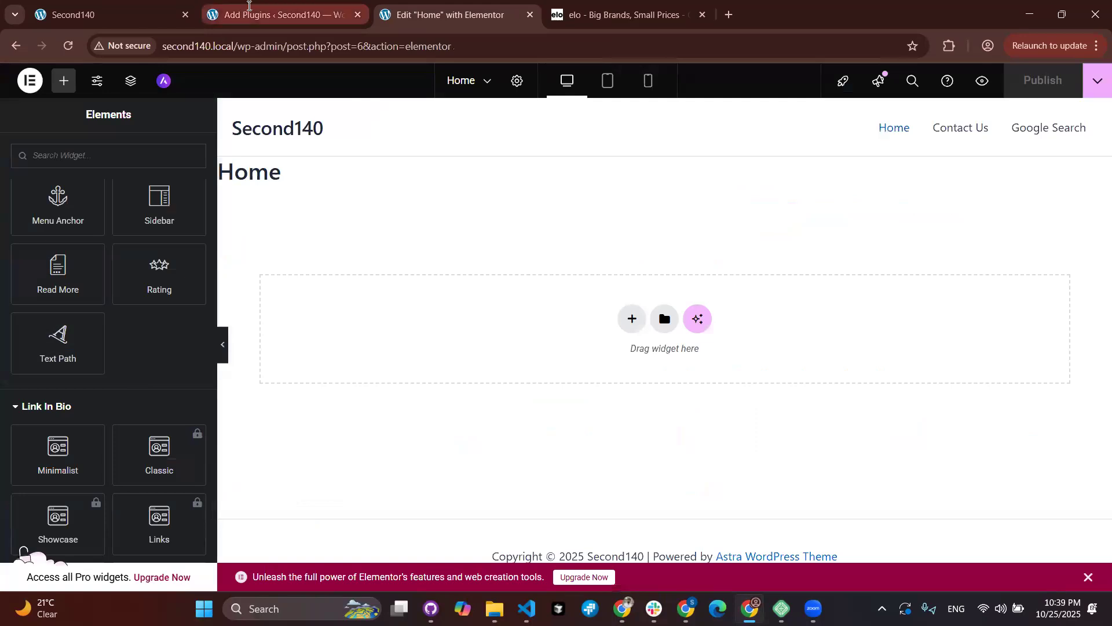
left_click(249, 5)
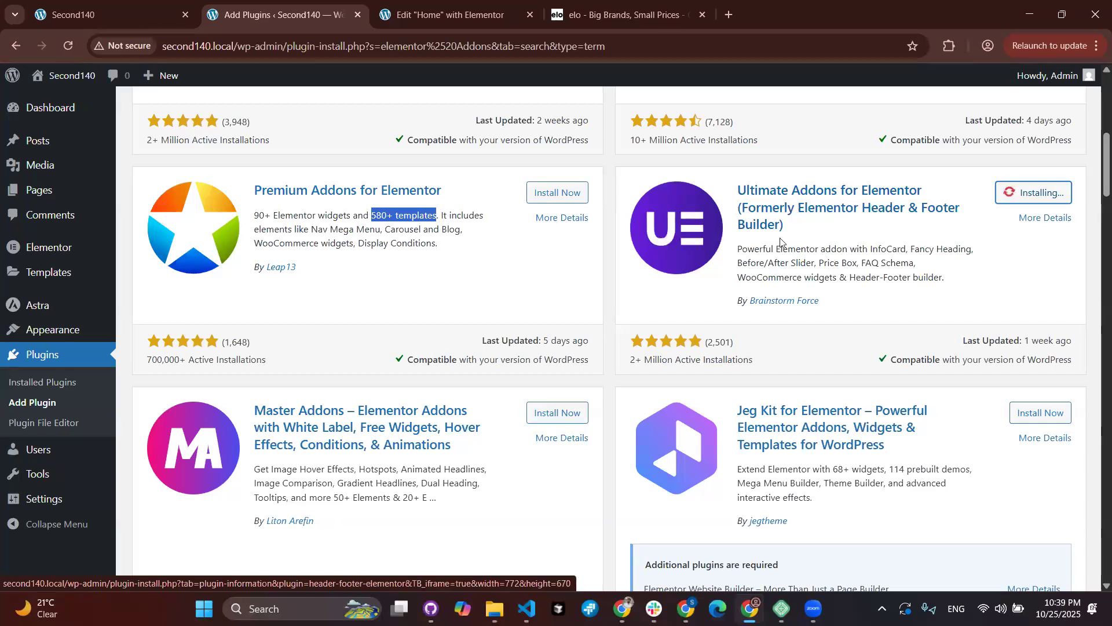
scroll(764, 244, "up", 4)
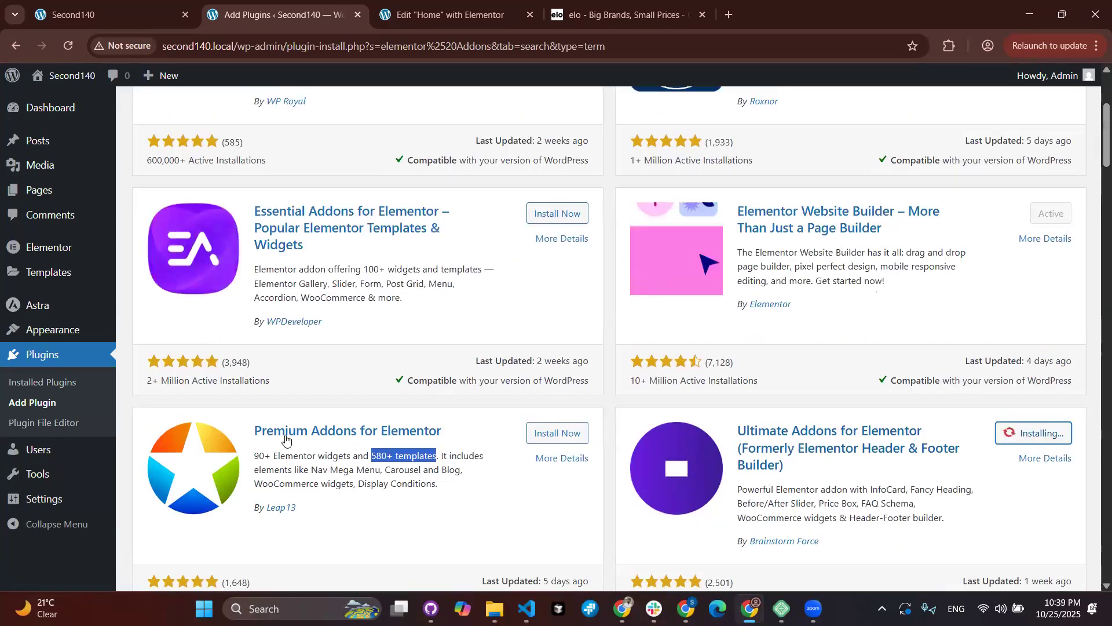
scroll(612, 204, "down", 4)
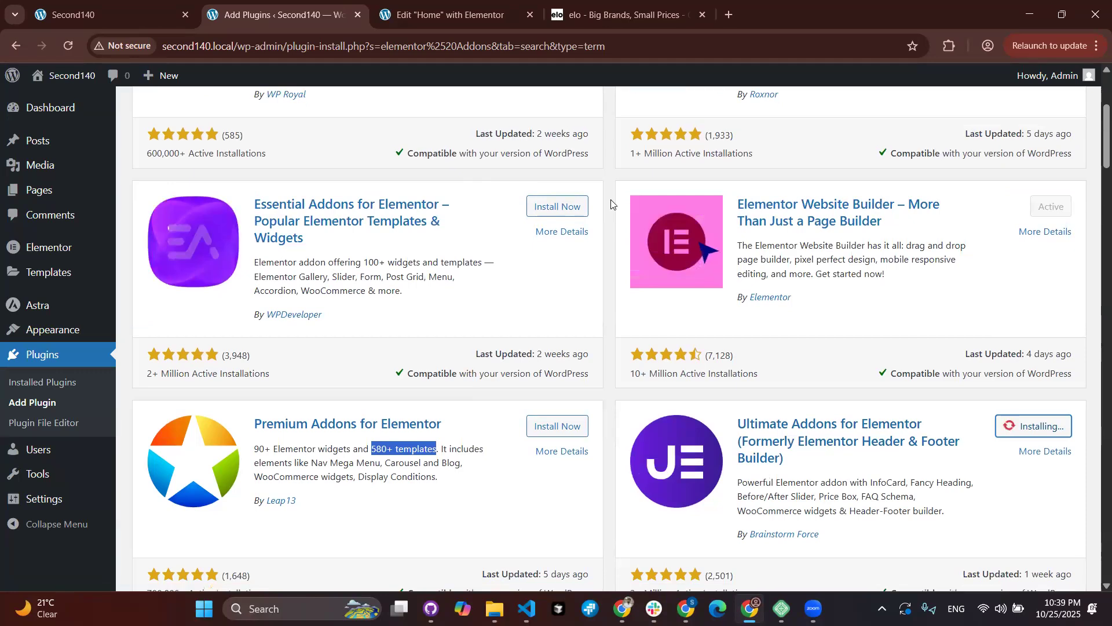
left_click(415, 26)
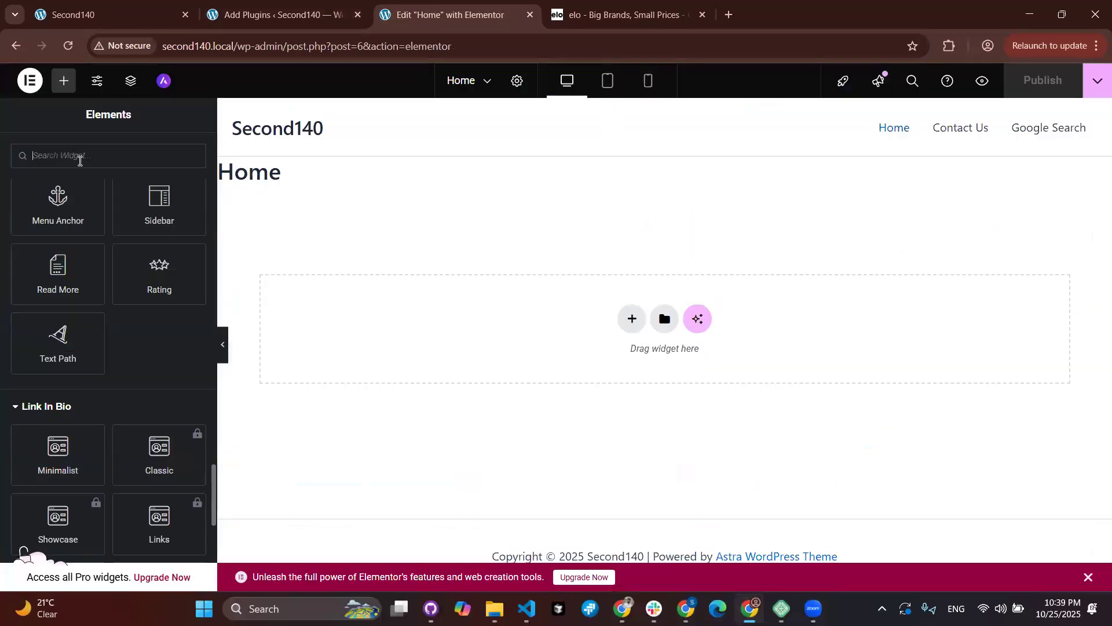
left_click(79, 162)
type("wid")
type("get")
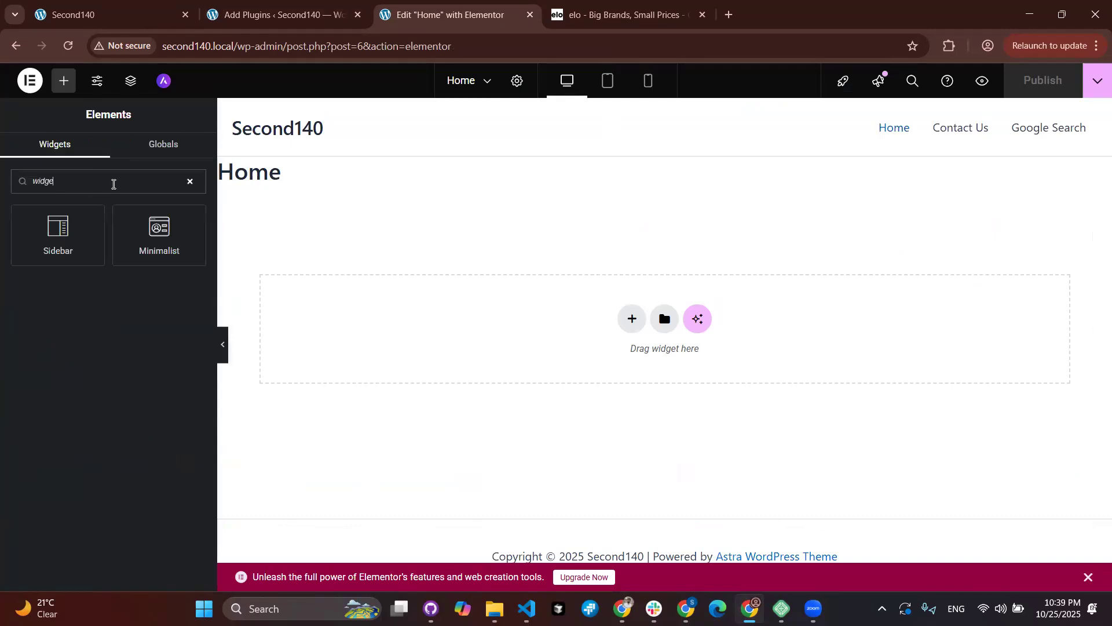
key("BackSpace")
type("post")
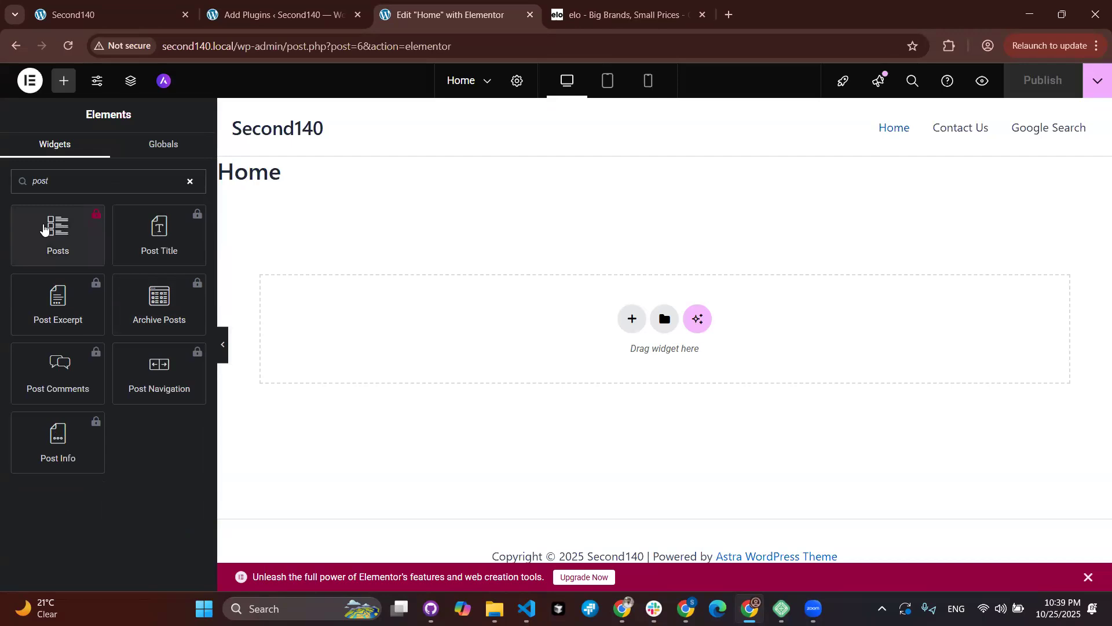
key("BackSpace")
key("BackSpace")
key("BackSpace")
key("BackSpace")
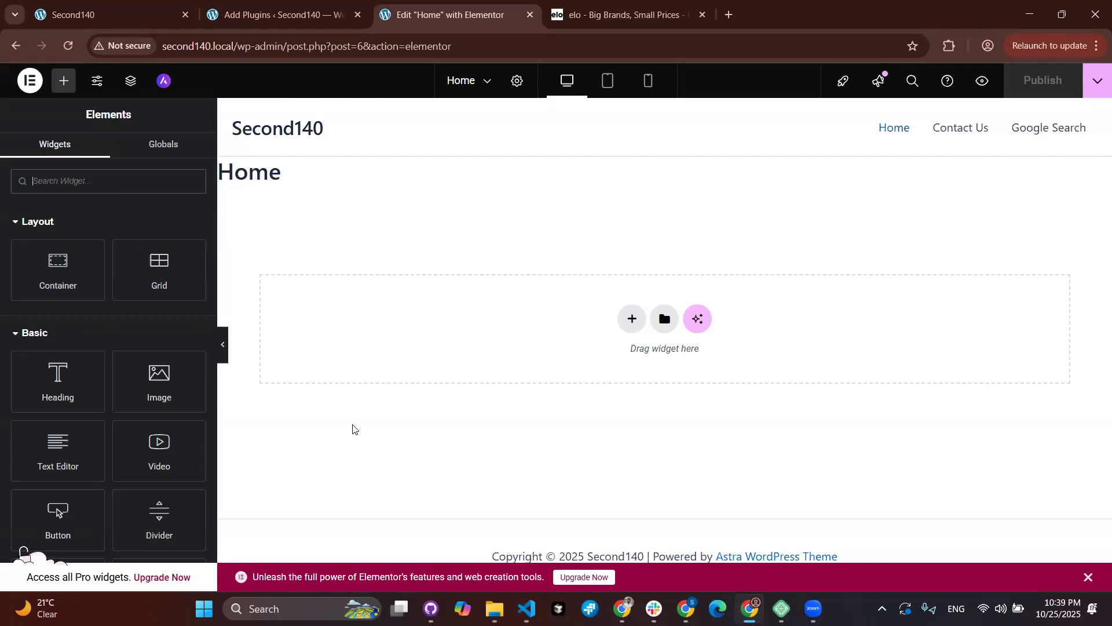
scroll(108, 437, "down", 20)
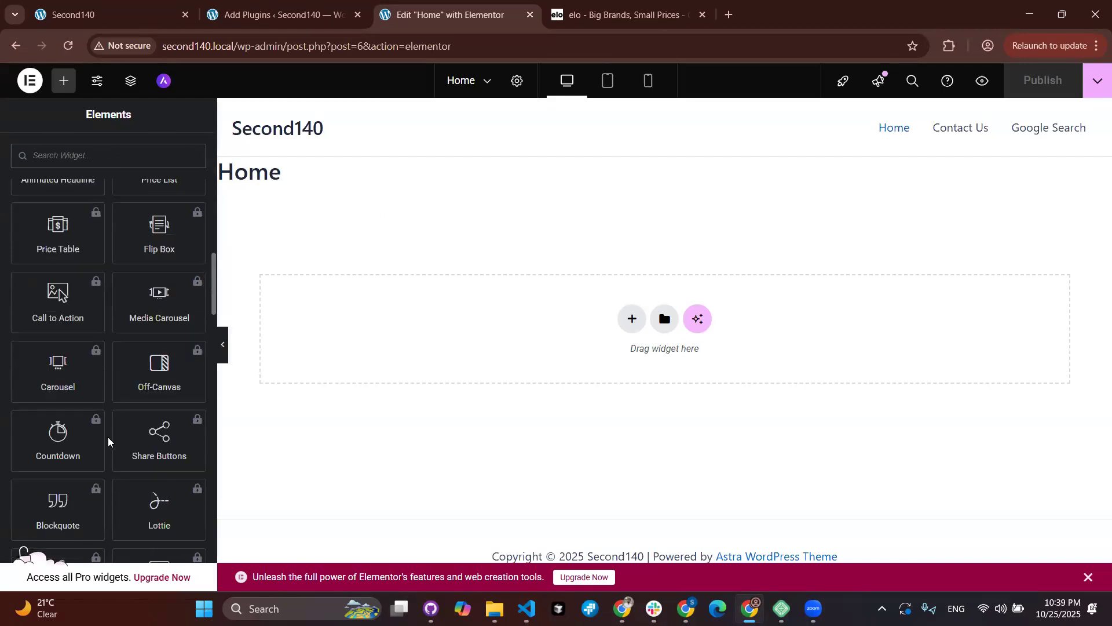
scroll(108, 437, "down", 8)
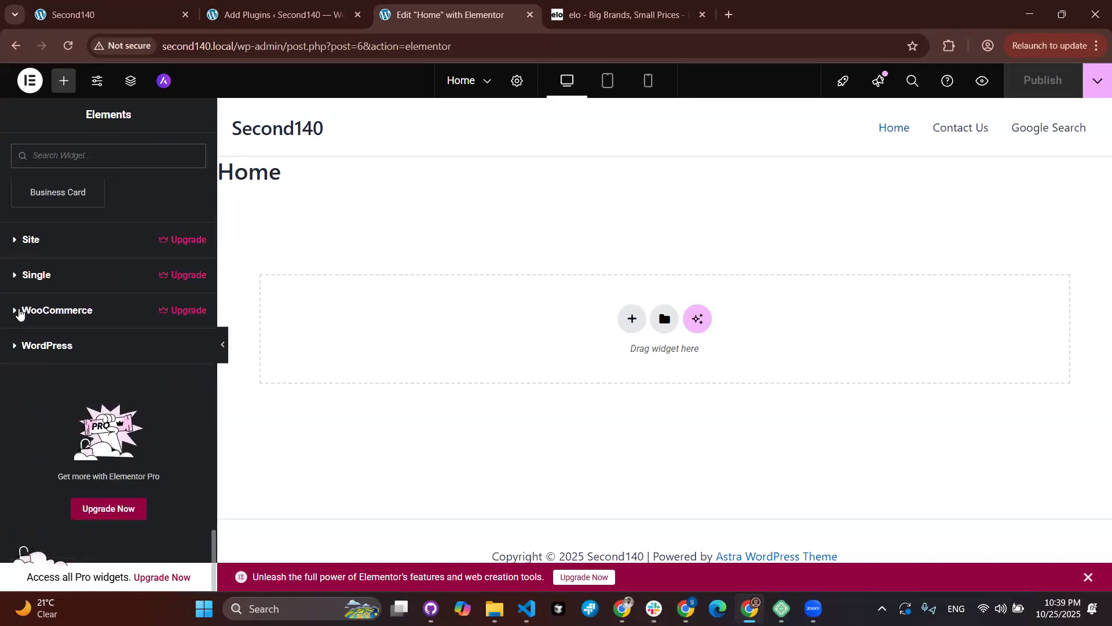
left_click(18, 312)
scroll(115, 325, "down", 2)
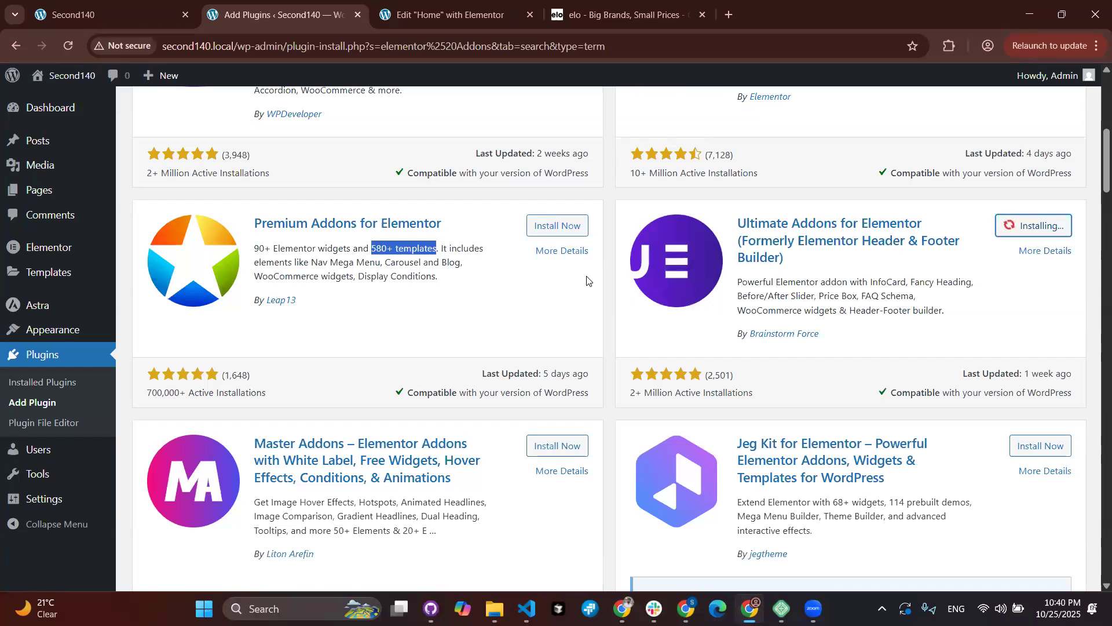
Step: Highlight the Carousel, Blog and WooCommerce widget features in the Premium Addons description
left_click(284, 253)
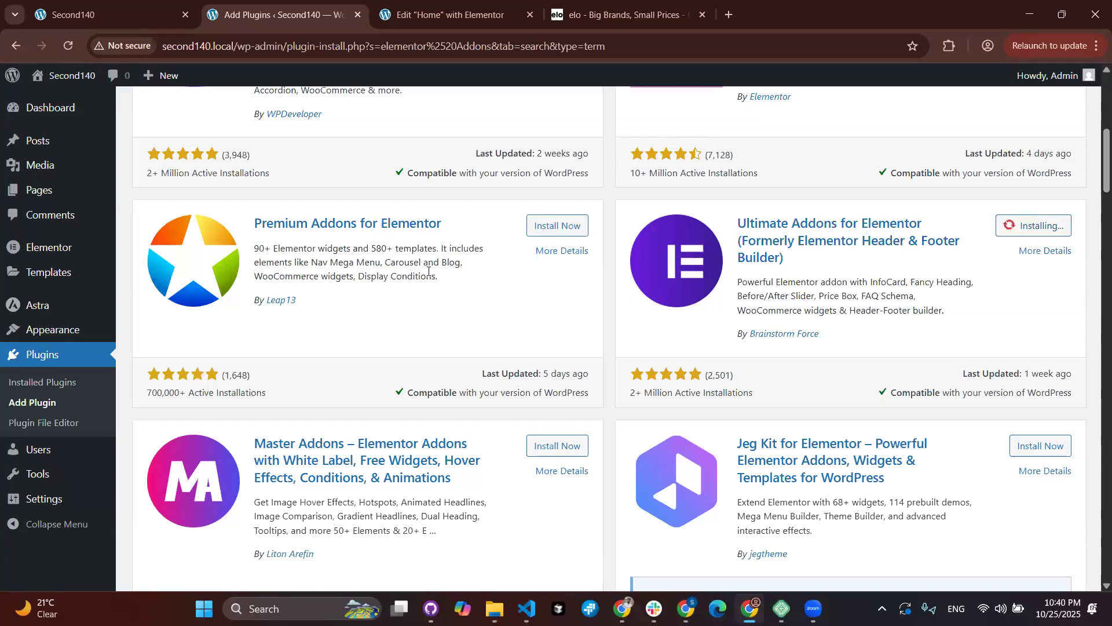
left_click_drag(463, 264, 377, 263)
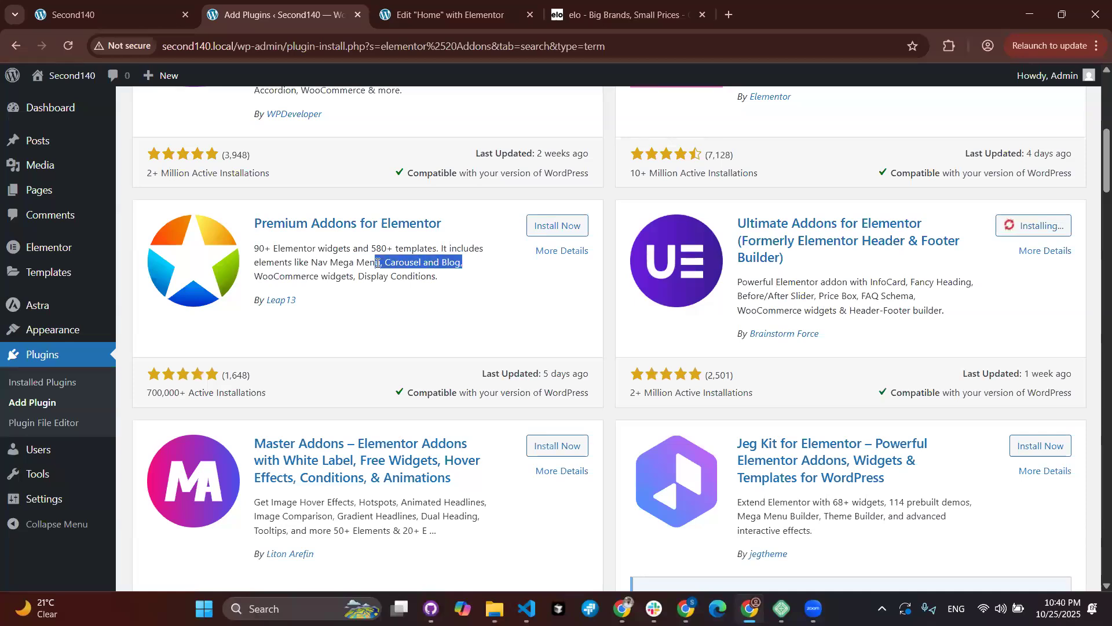
left_click(253, 281)
left_click_drag(286, 279, 352, 276)
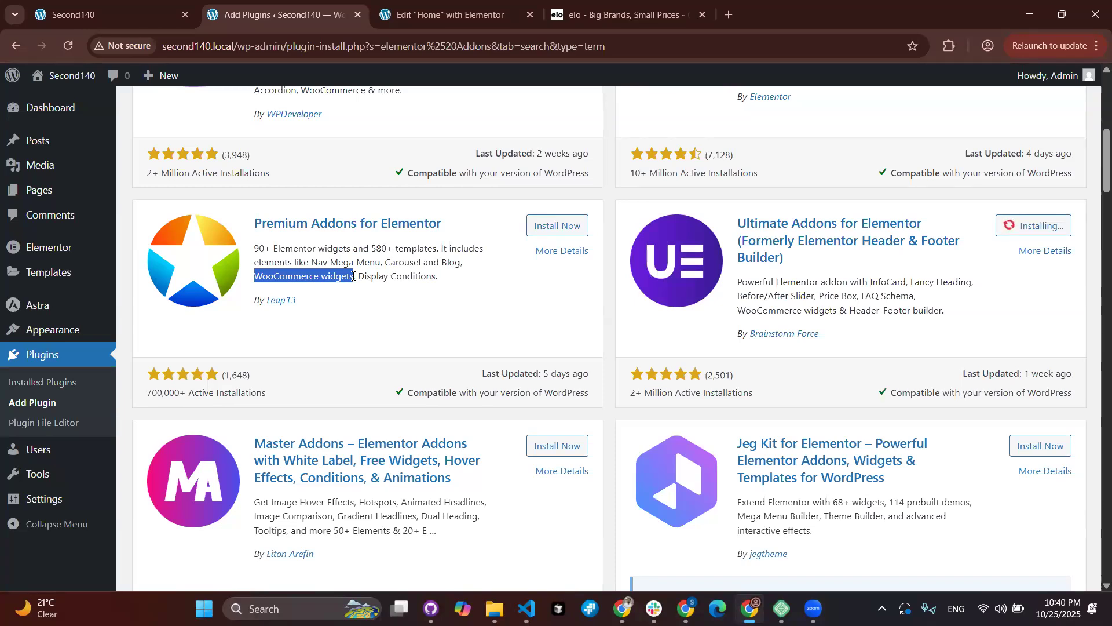
Step: Highlight Post Grid in Essential Addons and the Royal Elementor Addons feature list, then scroll back down
scroll(353, 276, "up", 3)
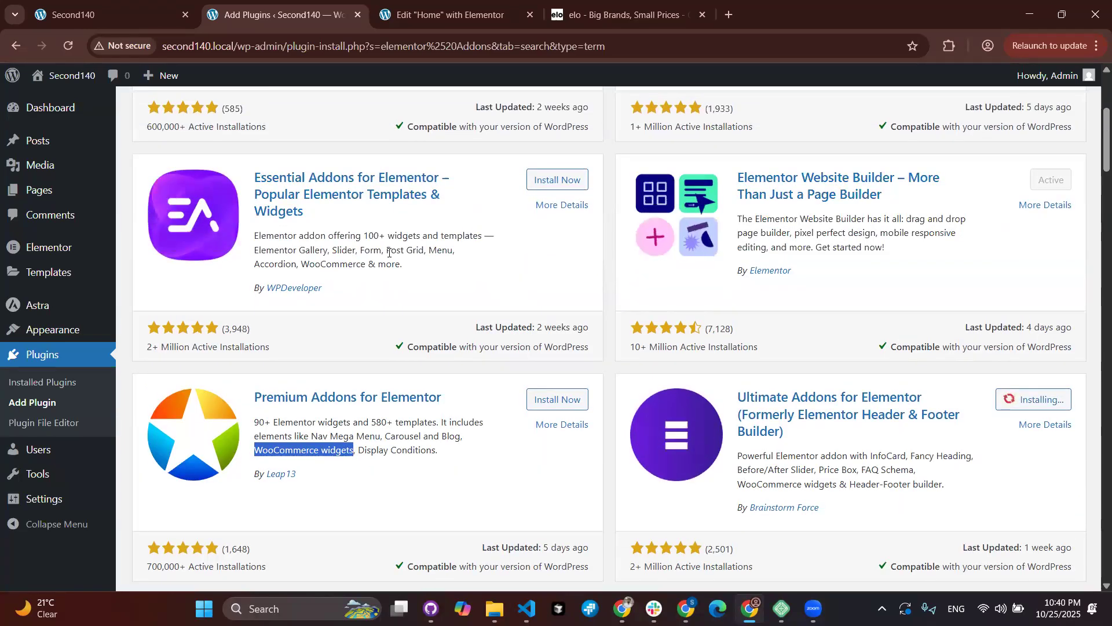
left_click_drag(387, 250, 425, 250)
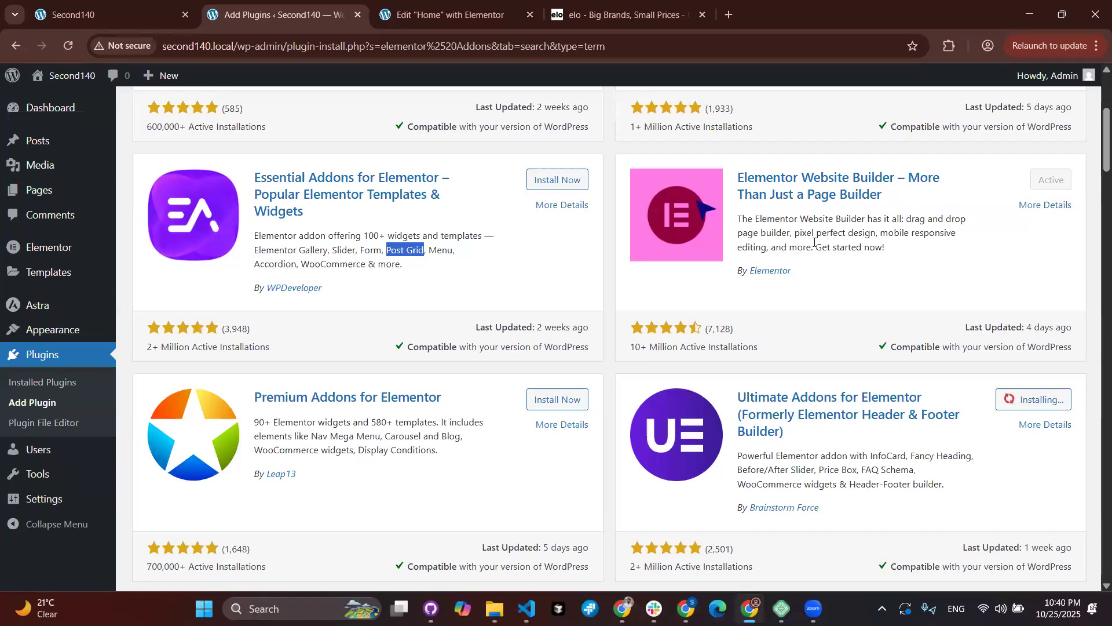
scroll(814, 243, "up", 2)
scroll(813, 247, "up", 1)
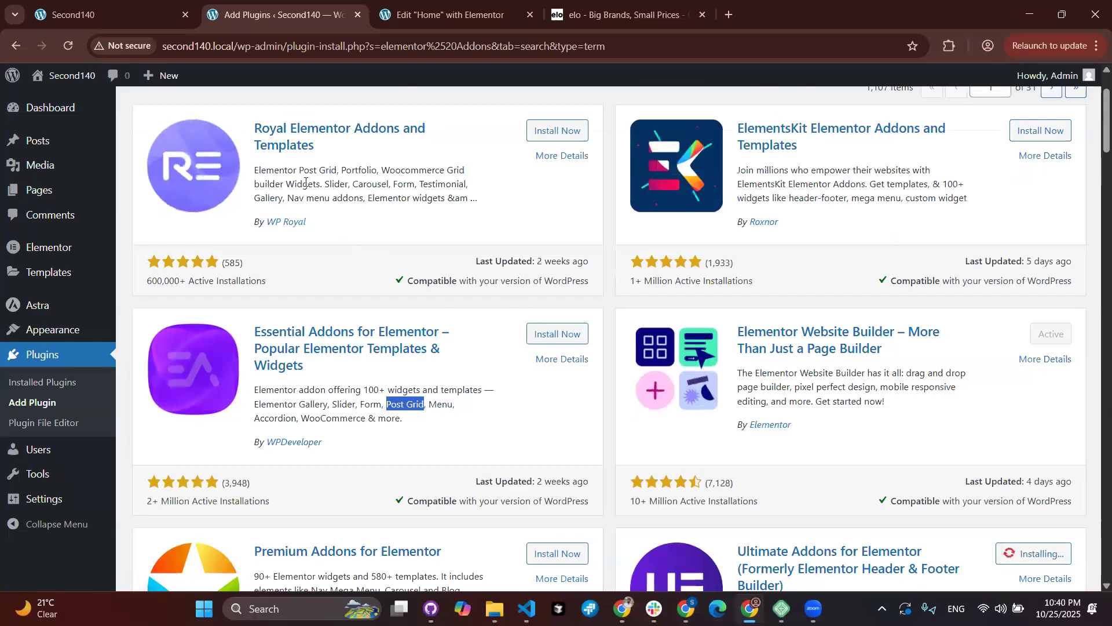
left_click_drag(297, 169, 463, 187)
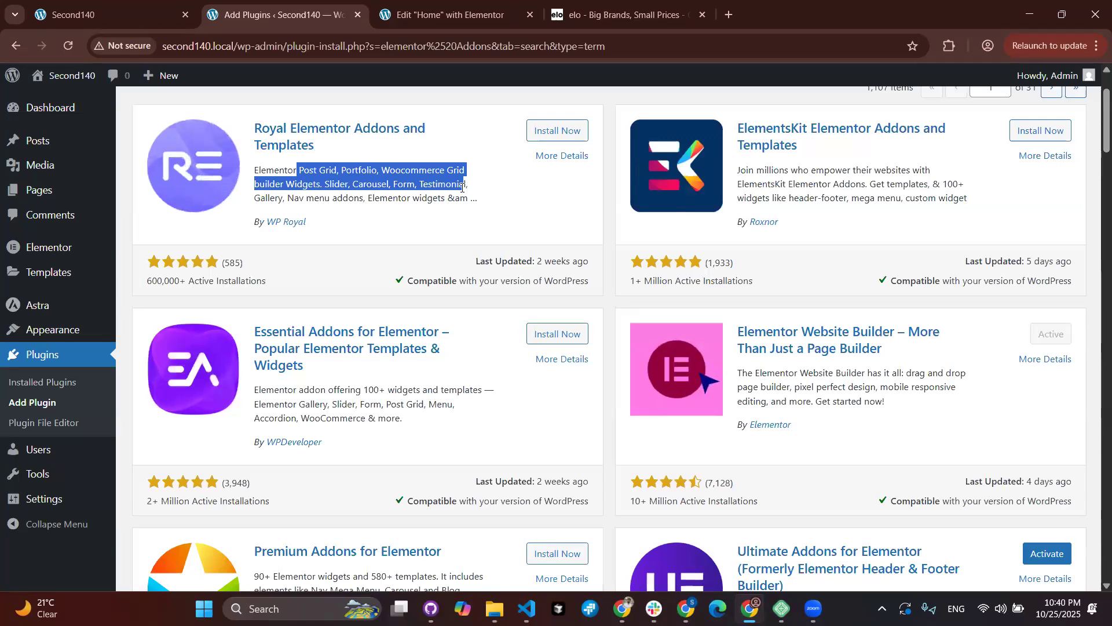
scroll(648, 270, "down", 3)
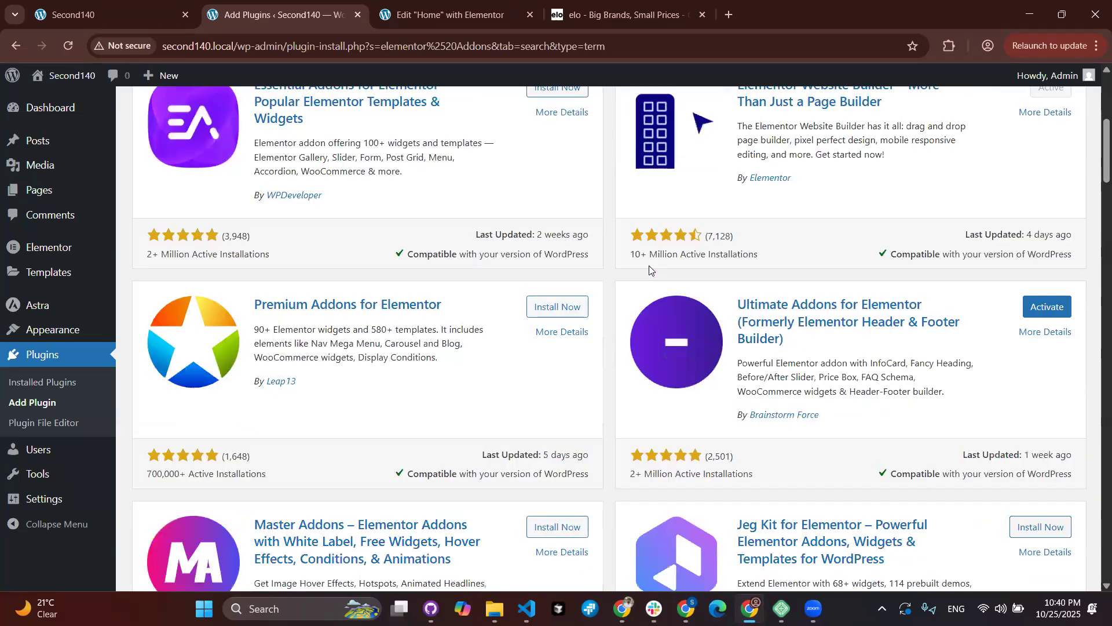
scroll(649, 266, "down", 2)
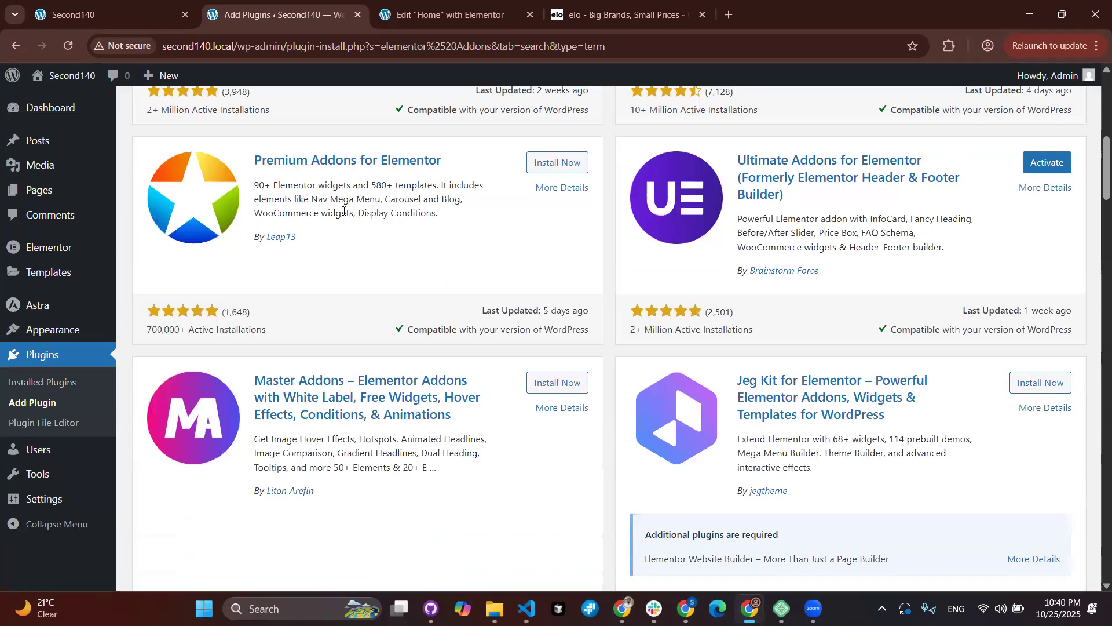
Step: Activate Ultimate Addons, start with Let's Get Started, then Exit Guided Setup to reach the UAE Dashboard
left_click(1032, 164)
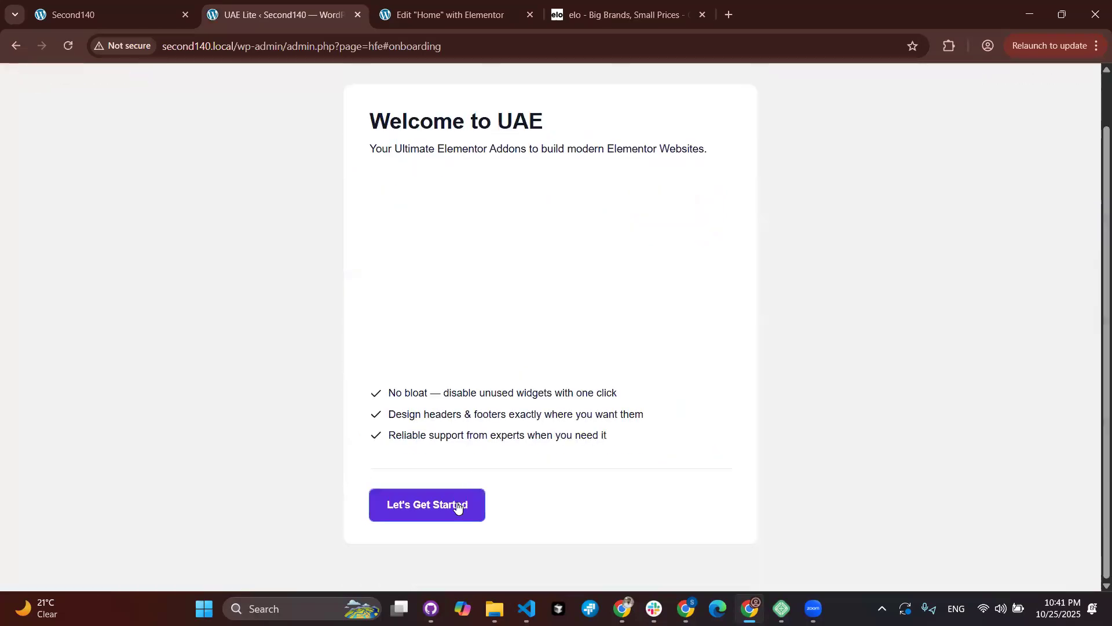
left_click(449, 516)
scroll(449, 516, "down", 1)
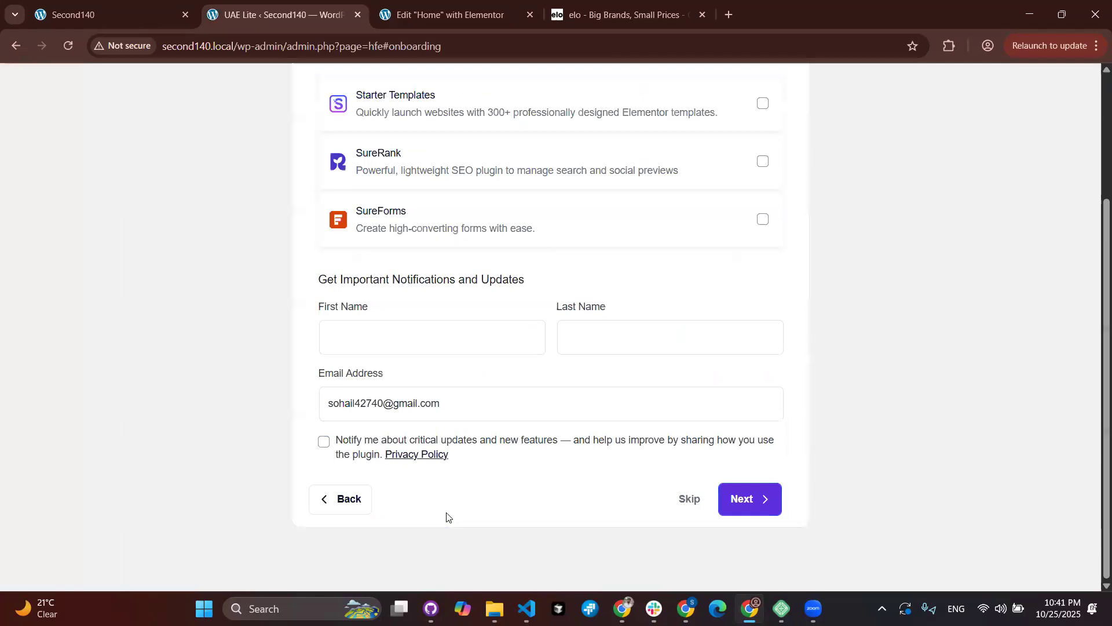
scroll(447, 516, "up", 3)
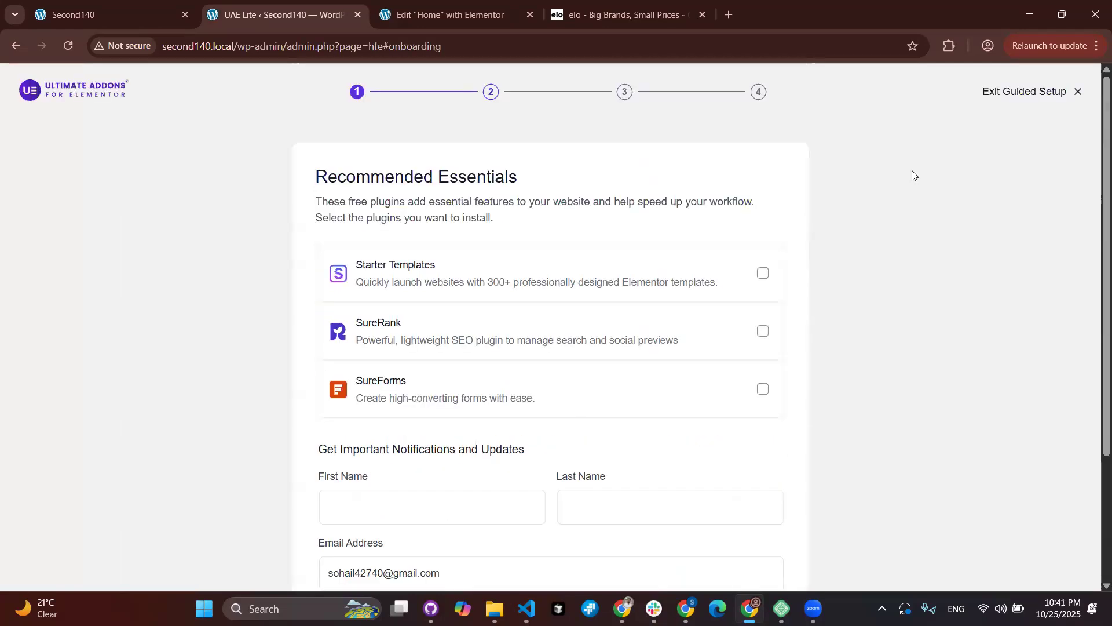
left_click(1076, 94)
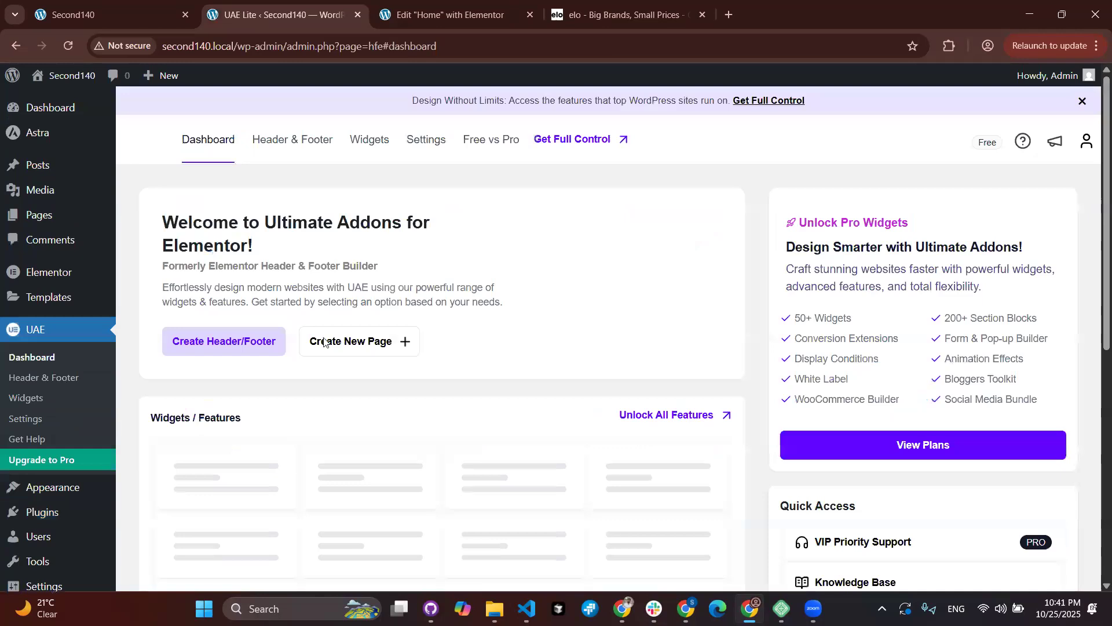
scroll(325, 342, "down", 2)
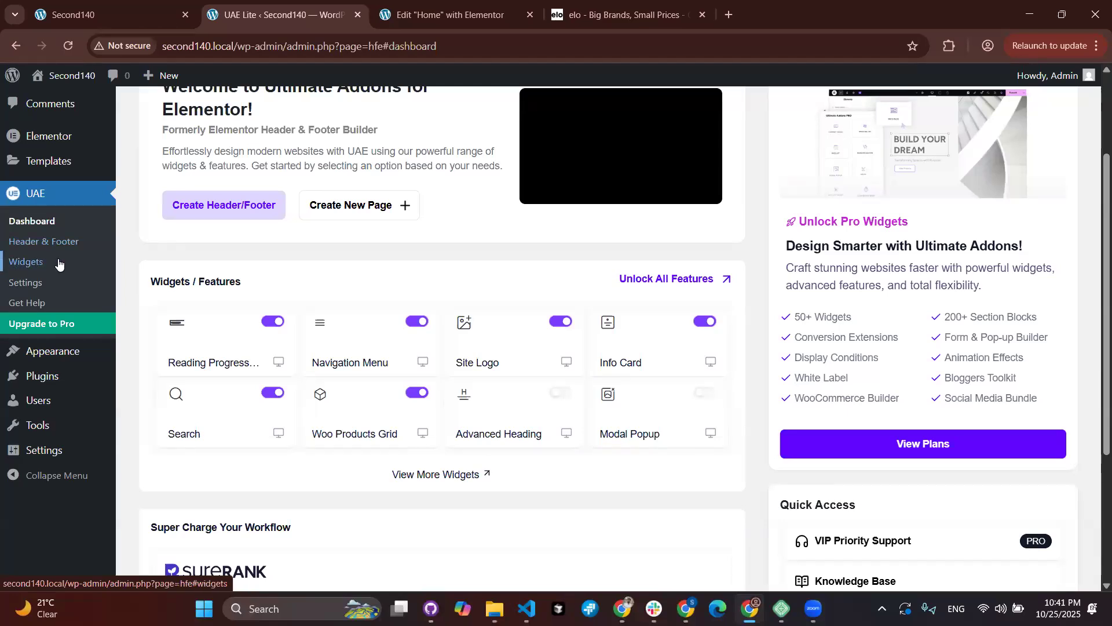
Step: View UAE's empty Header & Footer template list, then go back to the Home page's Elementor editor
scroll(58, 264, "up", 1)
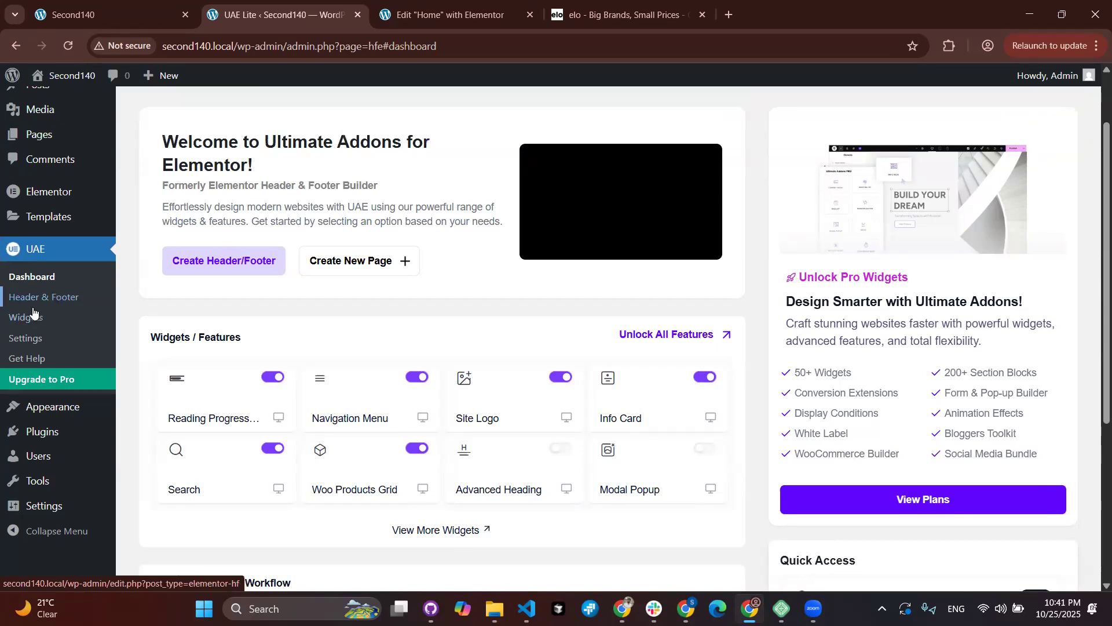
left_click(66, 302)
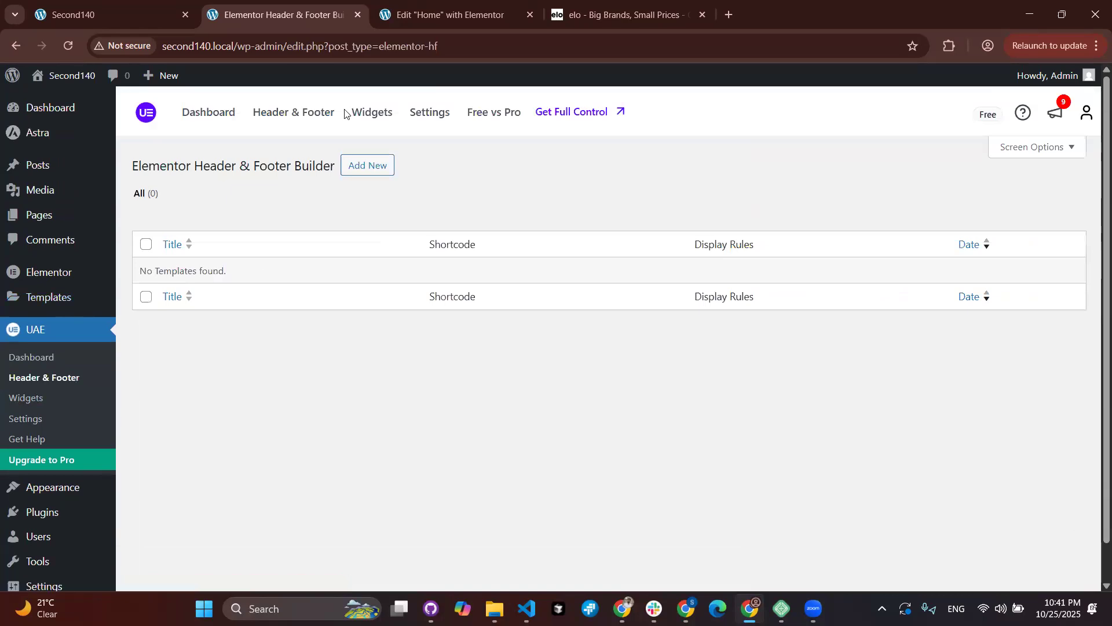
left_click(423, 22)
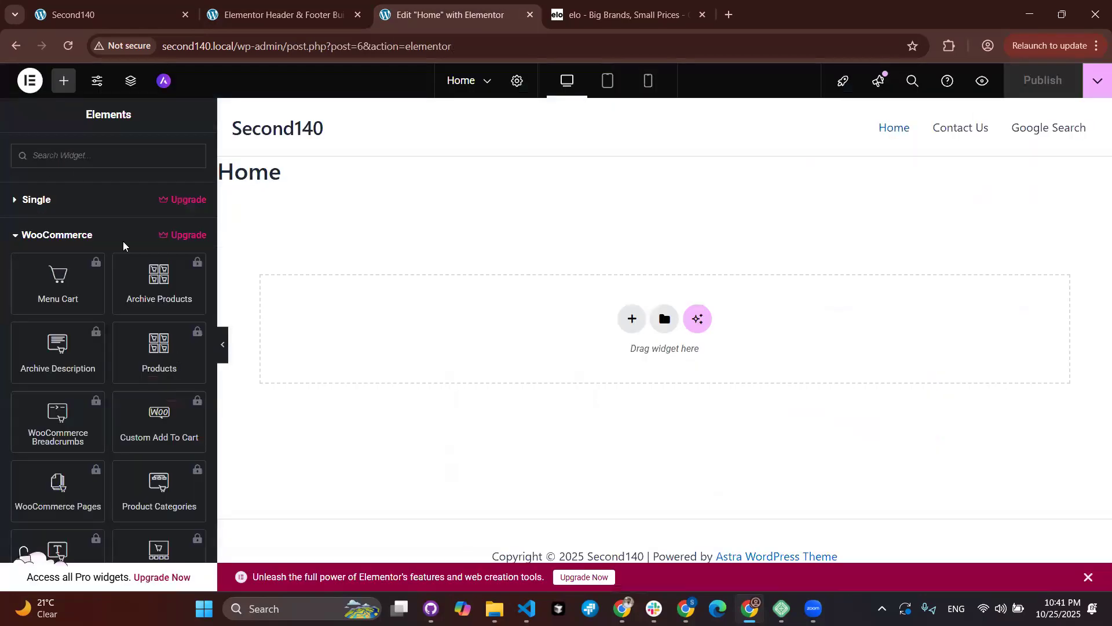
Step: Collapse the WooCommerce widget category and reload the Home editor so the new addon appears
left_click(14, 241)
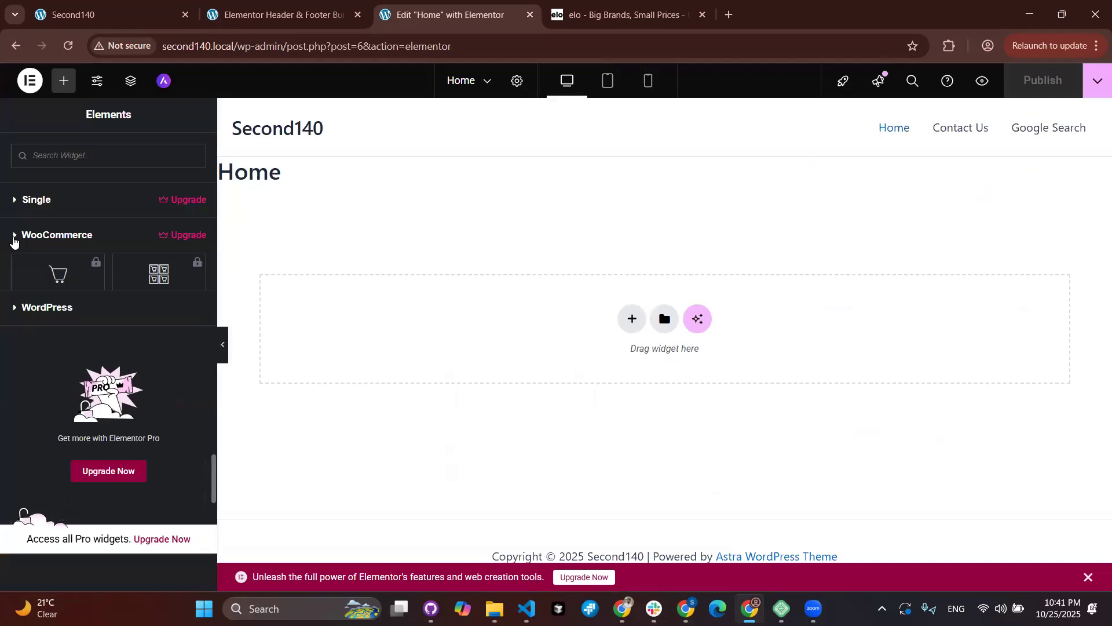
left_click(68, 46)
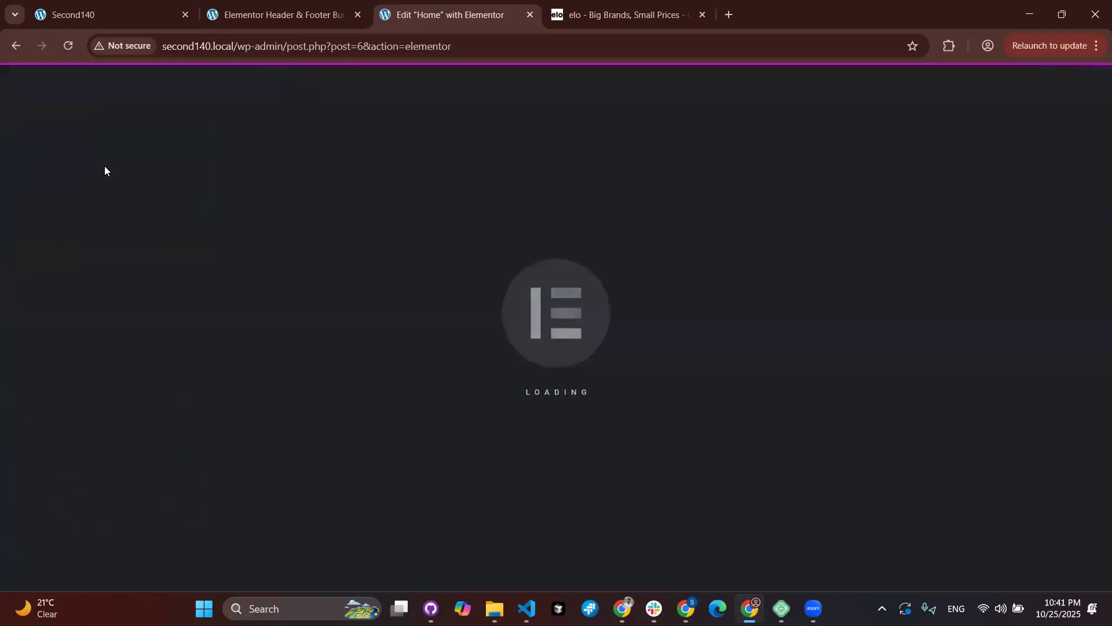
scroll(9, 339, "down", 8)
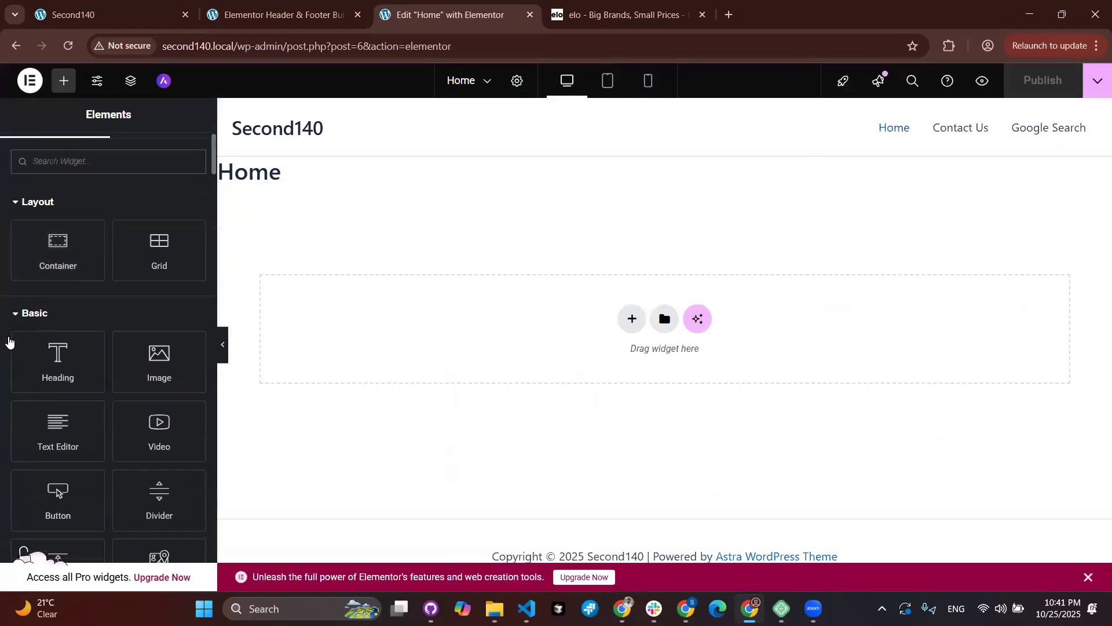
scroll(8, 340, "down", 15)
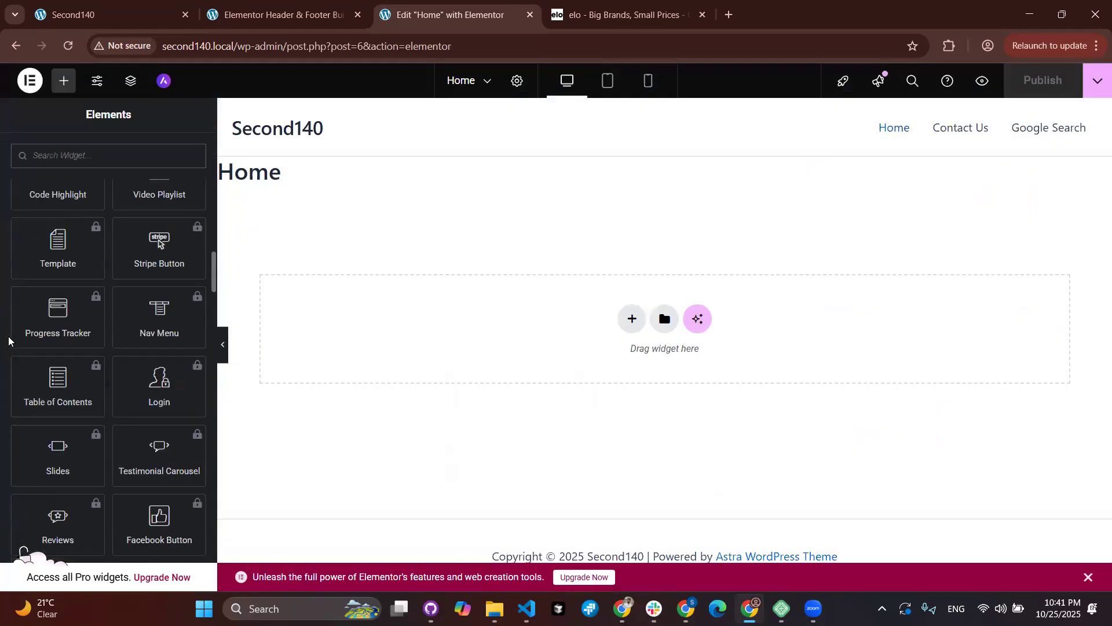
scroll(8, 340, "down", 15)
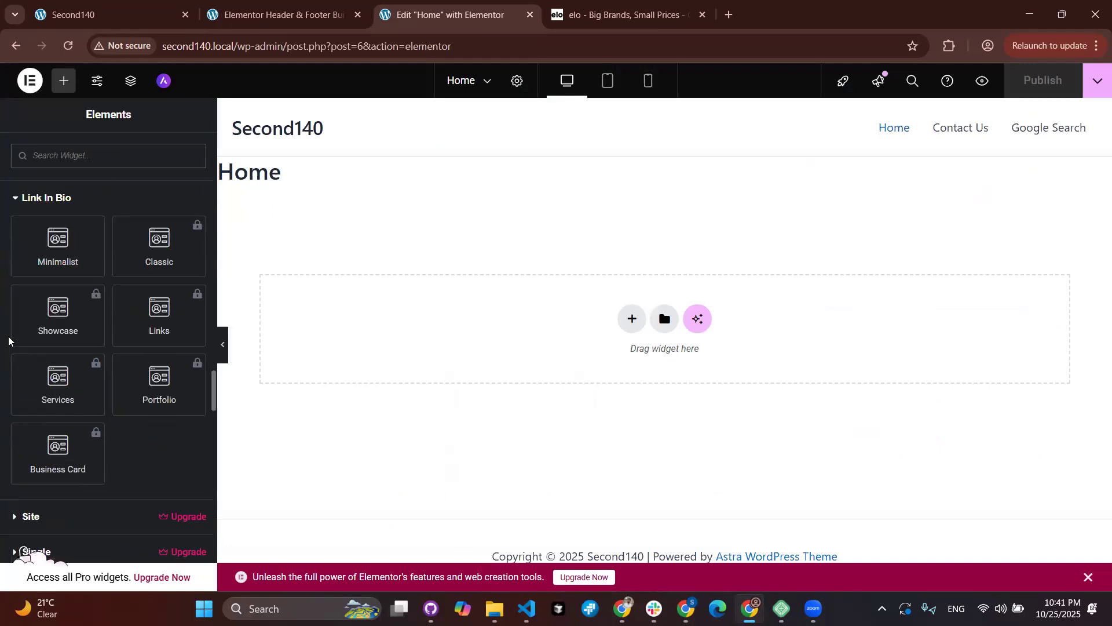
scroll(8, 340, "down", 4)
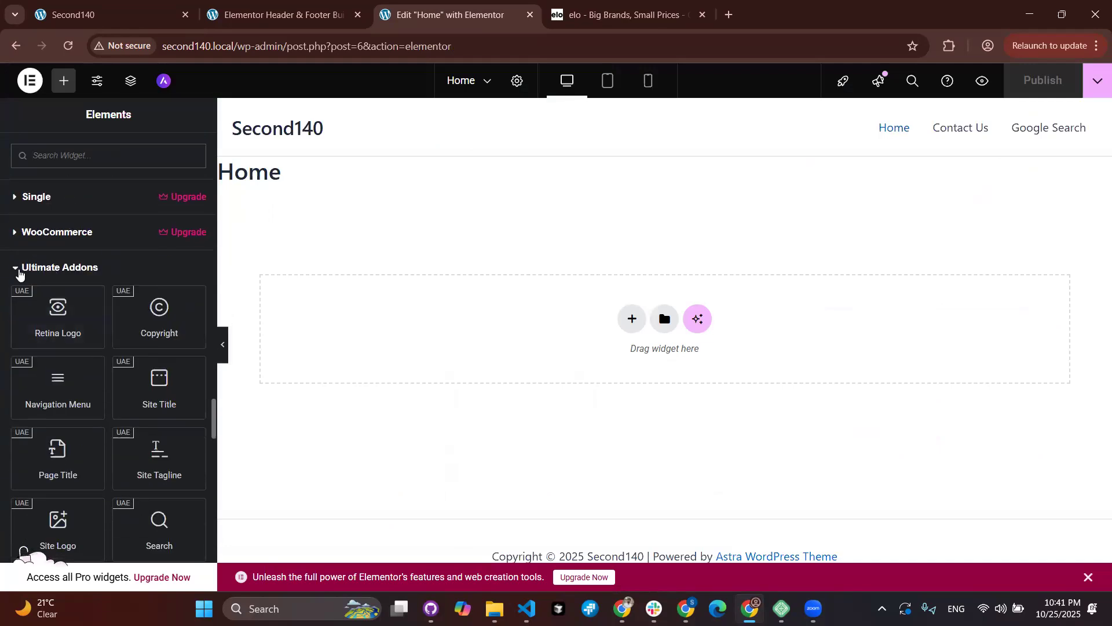
Step: Collapse and re-expand Ultimate Addons, browsing widgets like Breadcrumbs, Post Info, Info Card and Basic Posts
left_click(18, 273)
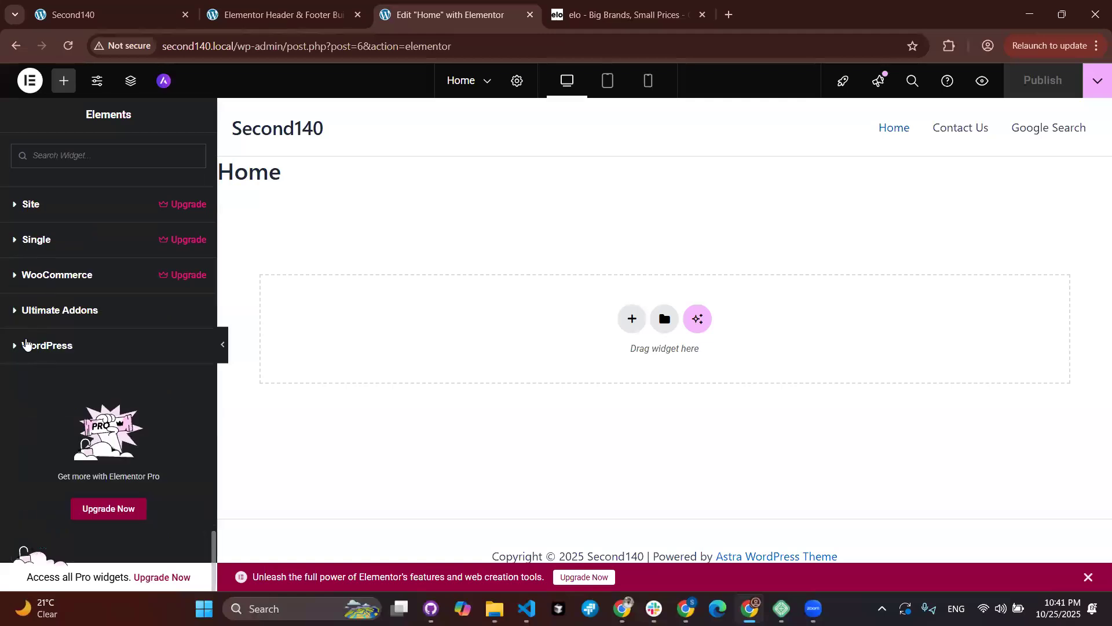
left_click(13, 311)
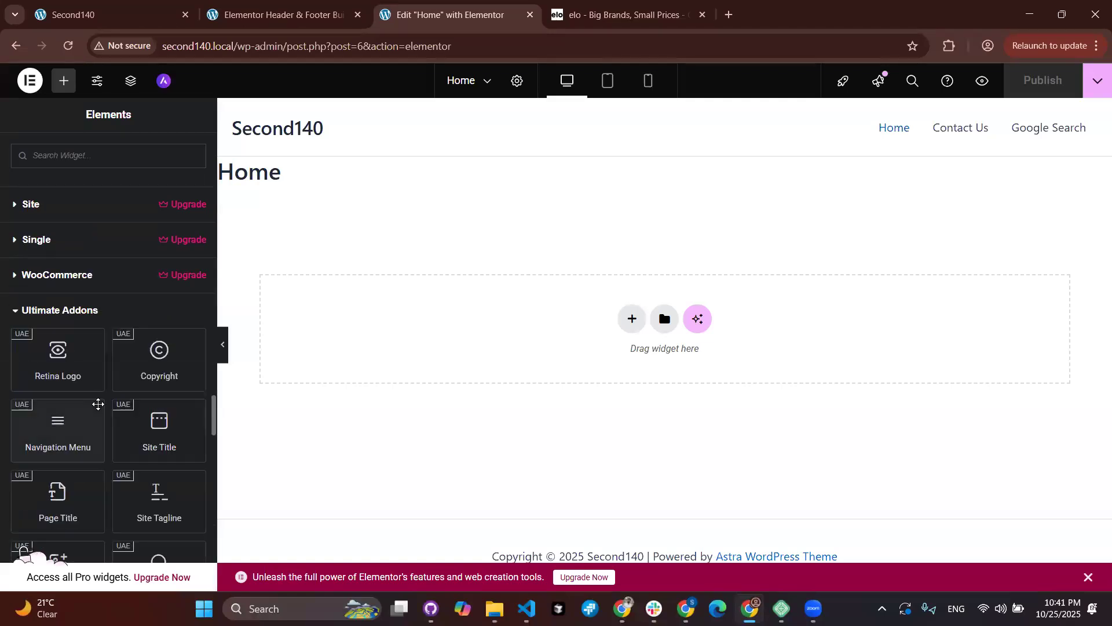
scroll(97, 402, "down", 4)
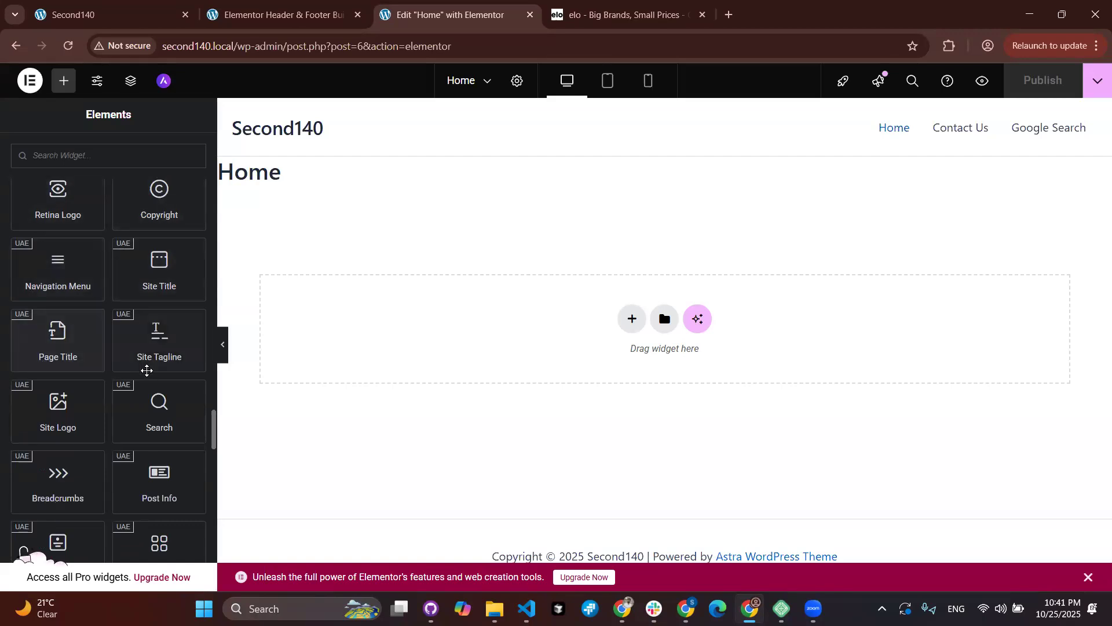
scroll(147, 370, "down", 2)
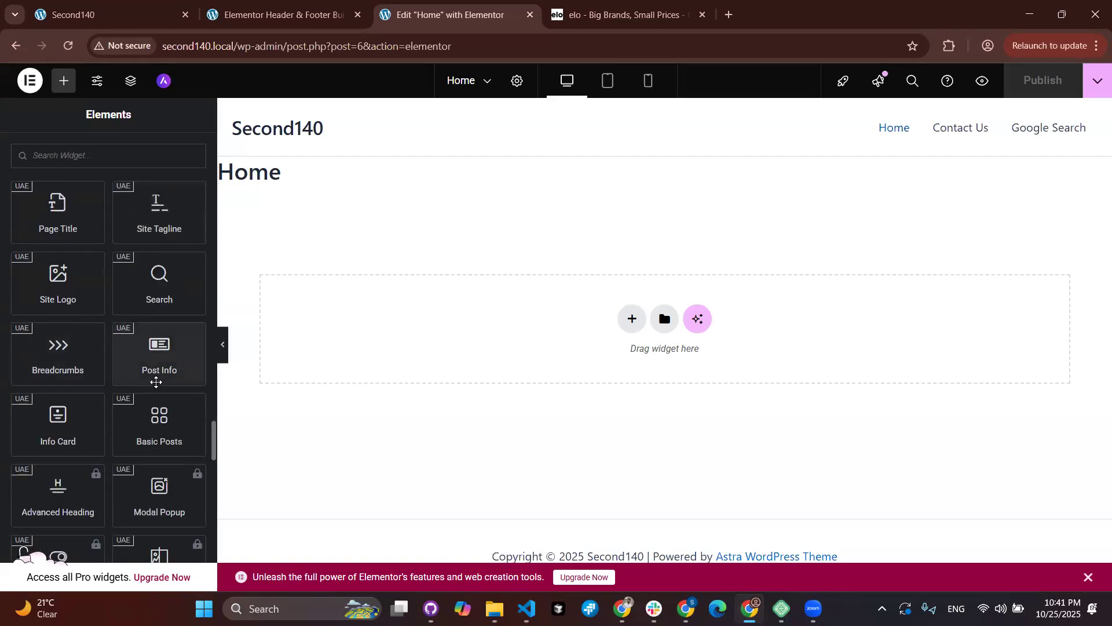
scroll(140, 439, "down", 1)
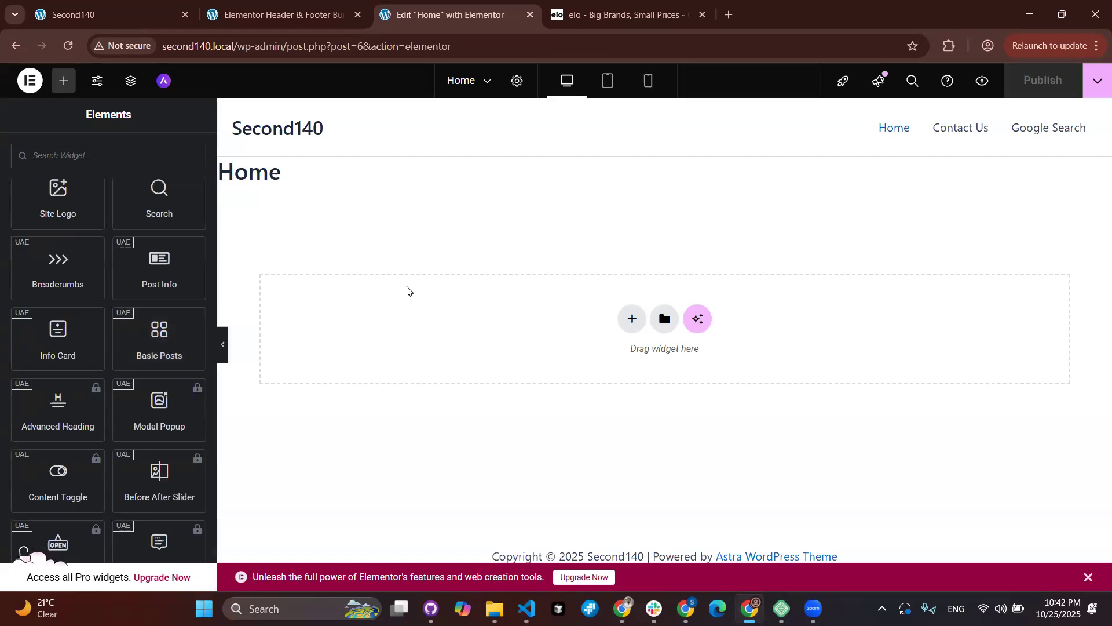
scroll(119, 401, "down", 3)
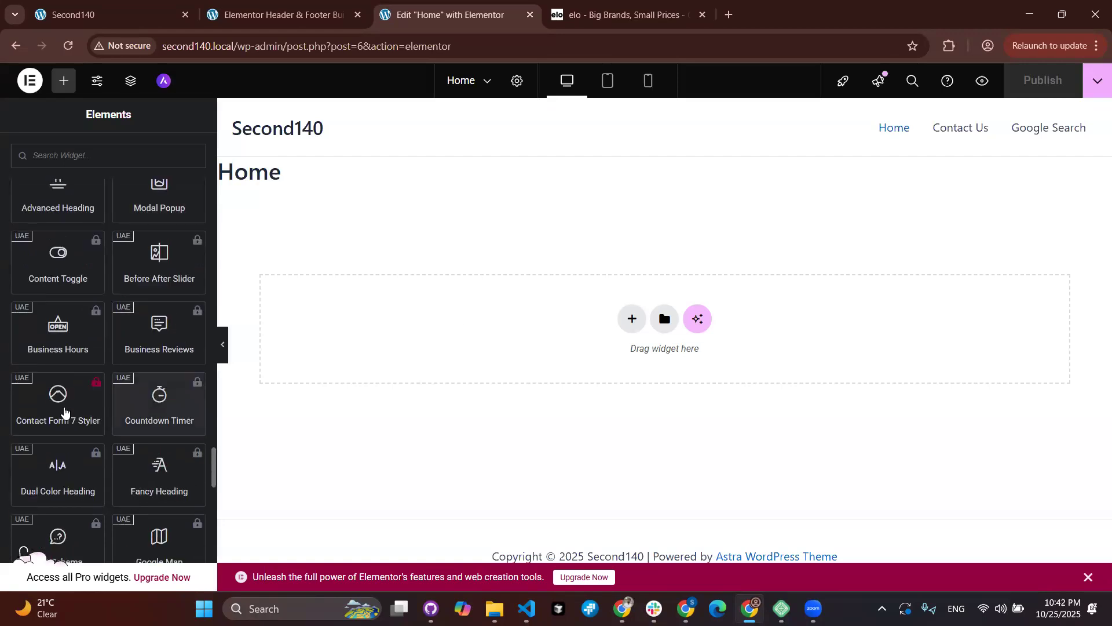
scroll(104, 405, "down", 2)
scroll(112, 423, "down", 4)
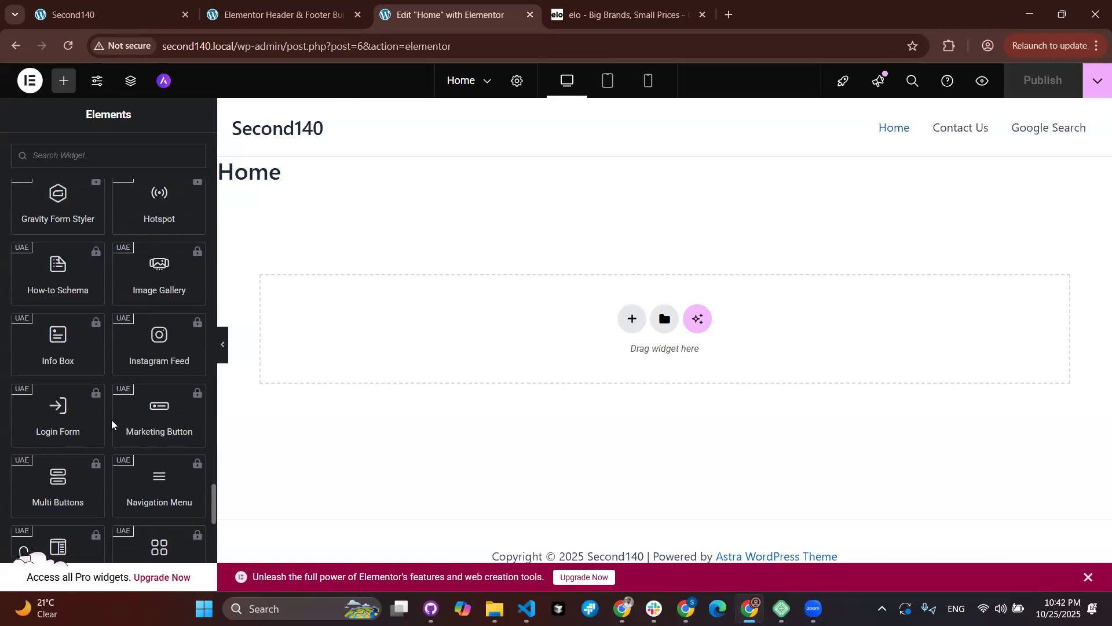
scroll(111, 424, "down", 1)
scroll(98, 486, "down", 2)
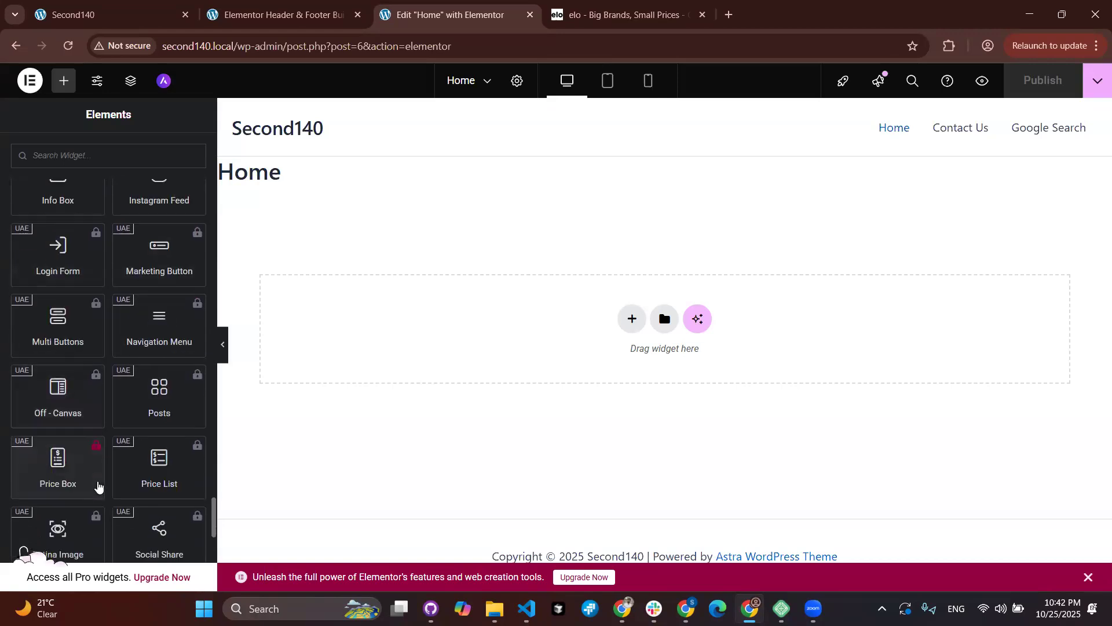
scroll(155, 455, "down", 2)
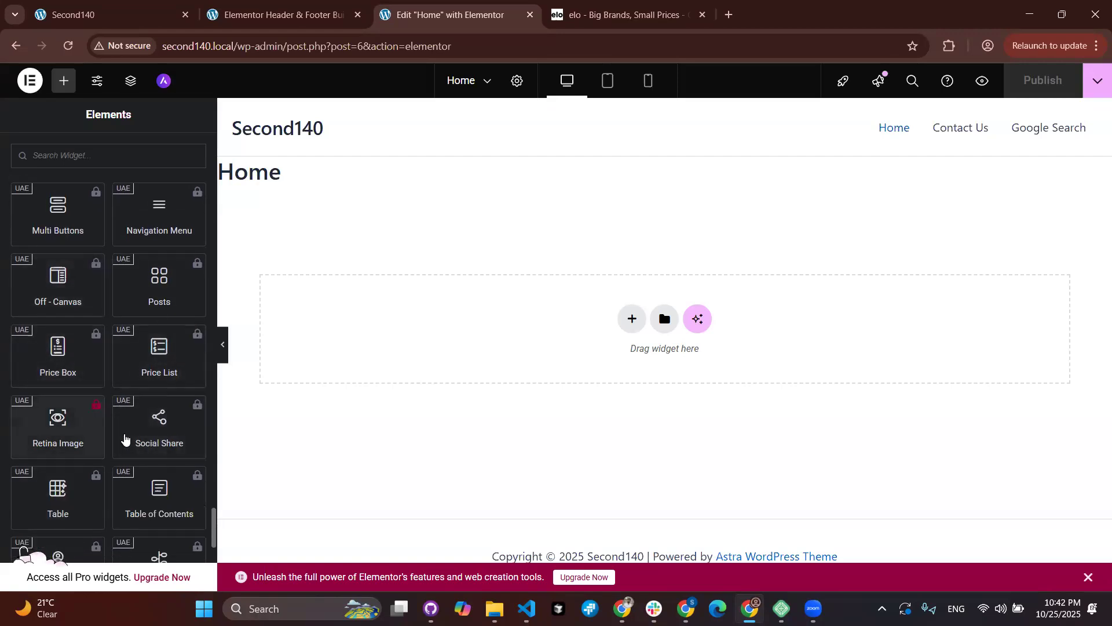
scroll(189, 390, "down", 2)
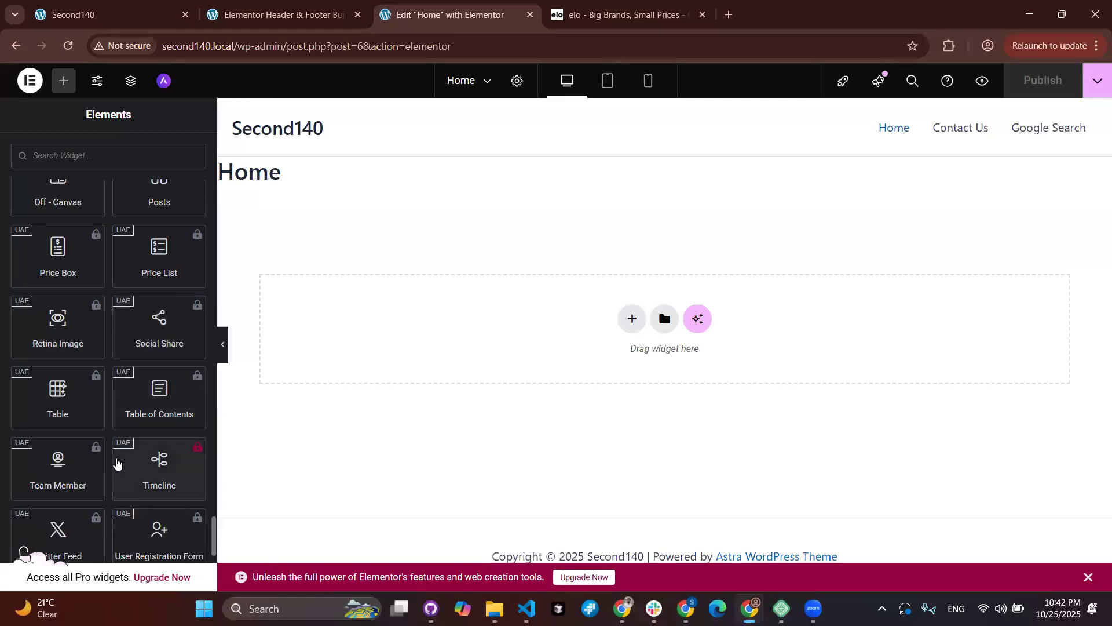
scroll(102, 458, "down", 3)
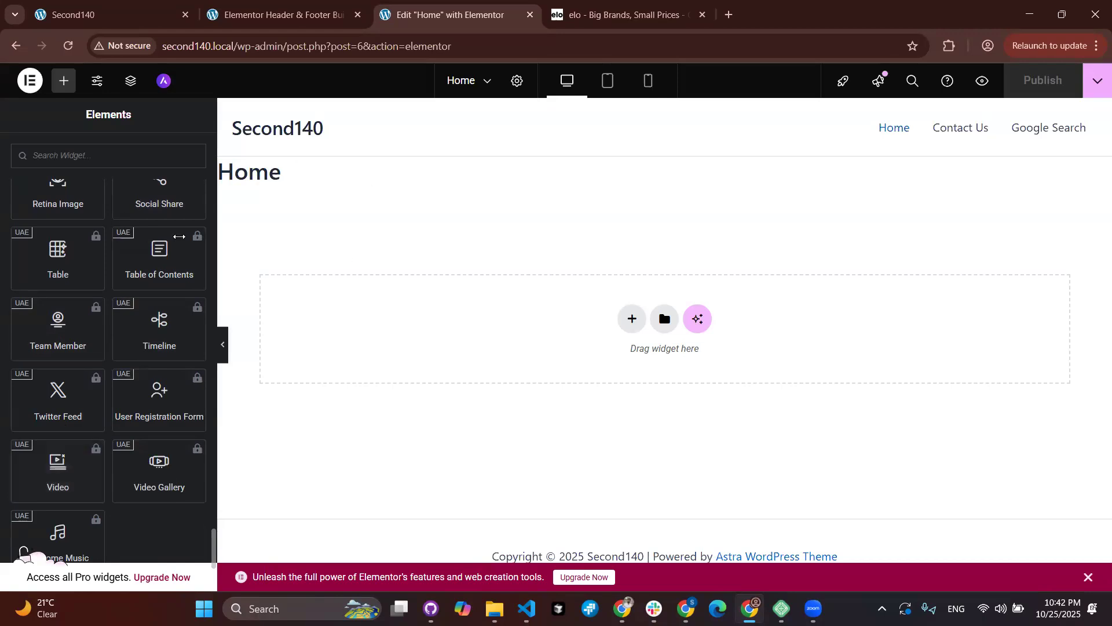
scroll(112, 261, "up", 1)
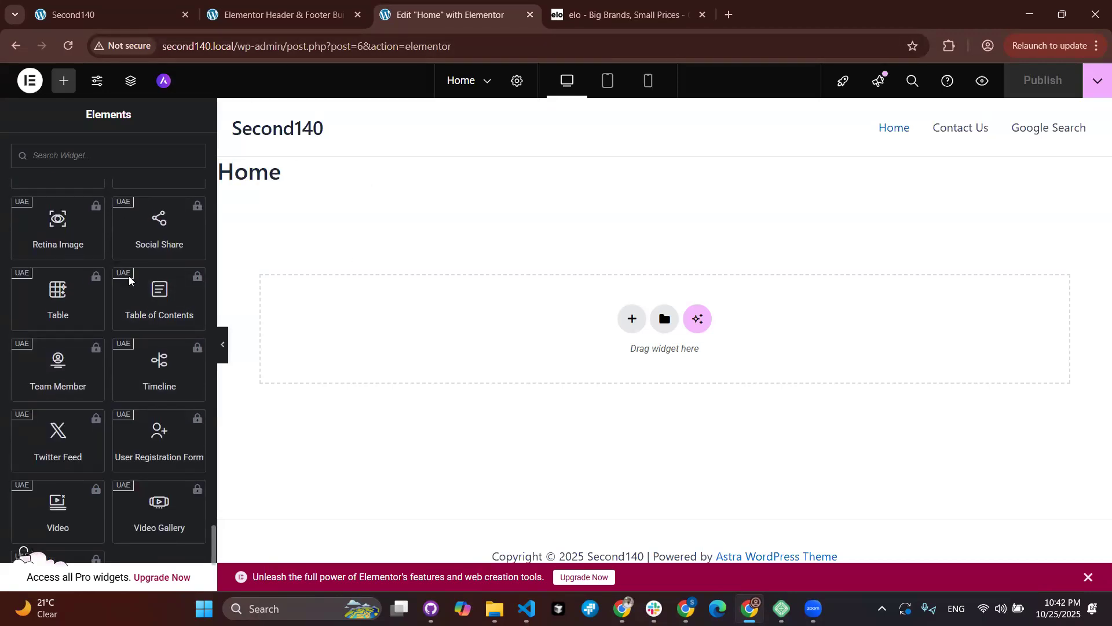
scroll(166, 424, "down", 1)
scroll(134, 327, "up", 2)
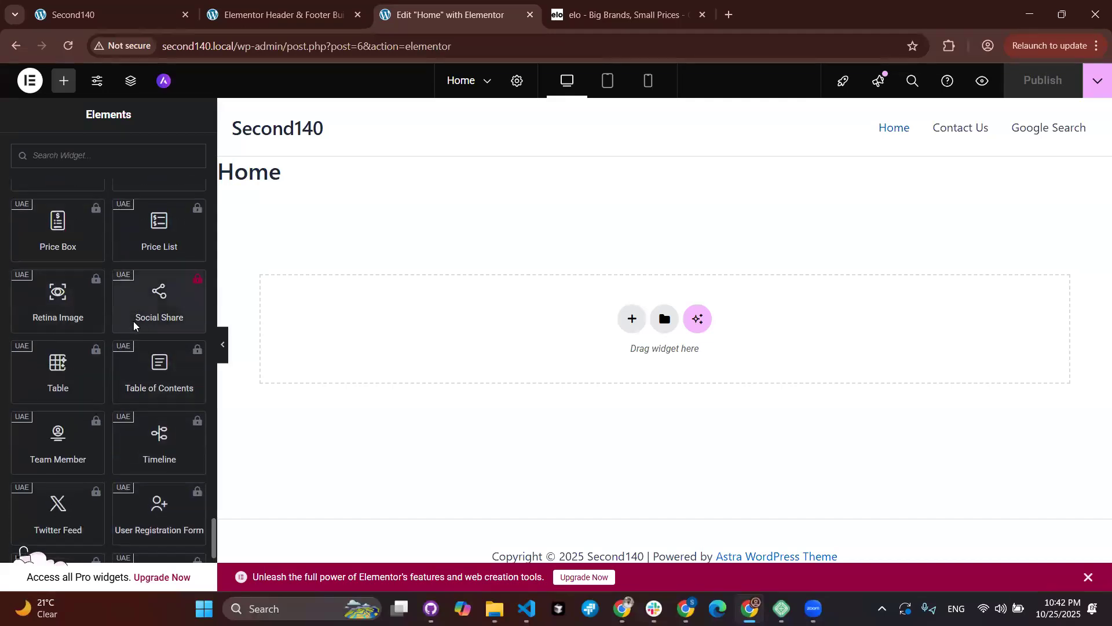
scroll(92, 311, "up", 3)
scroll(109, 289, "up", 3)
scroll(110, 289, "up", 5)
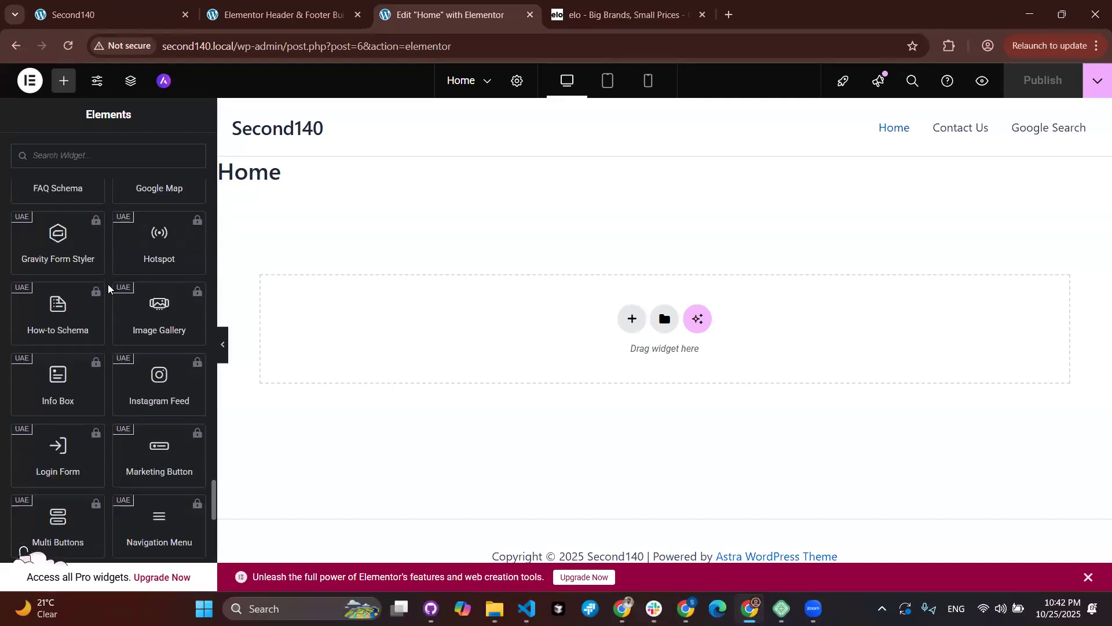
scroll(112, 289, "up", 2)
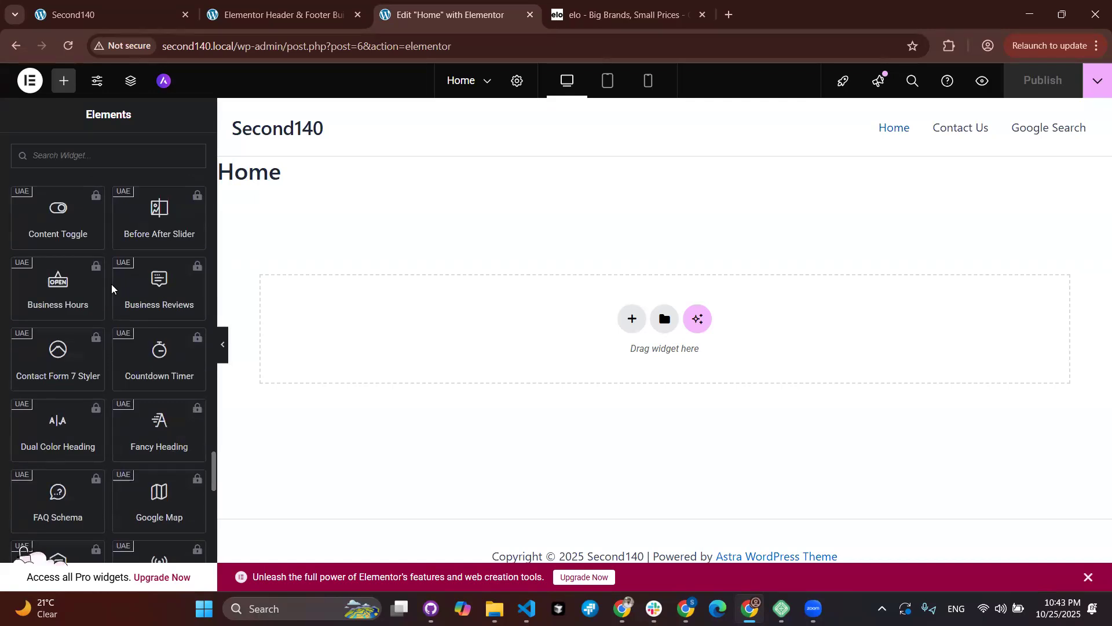
scroll(112, 288, "down", 10)
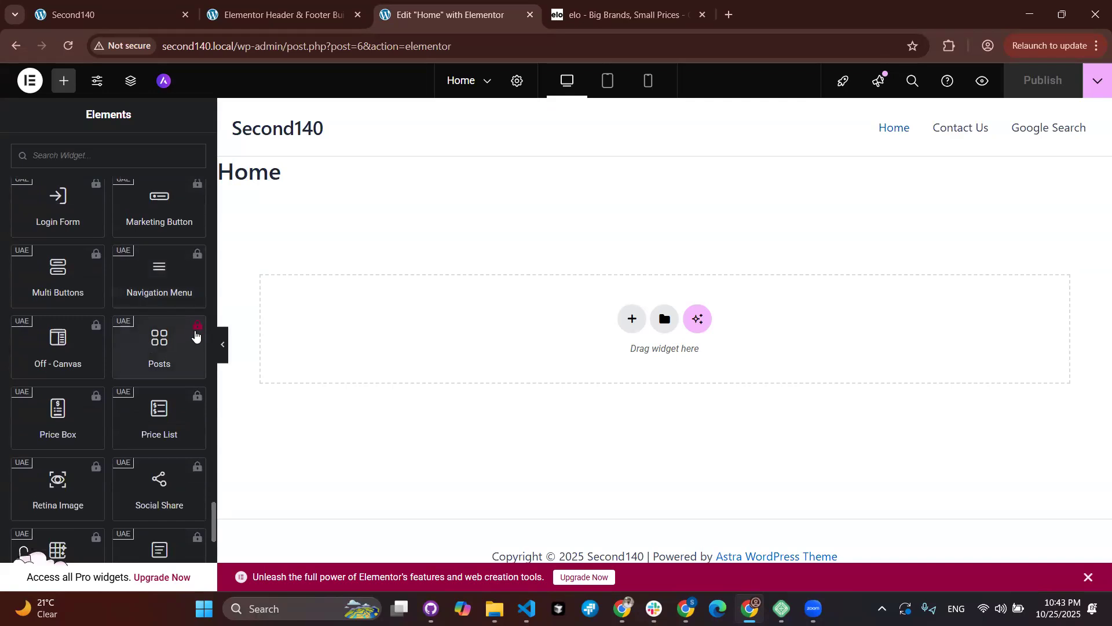
scroll(195, 335, "up", 10)
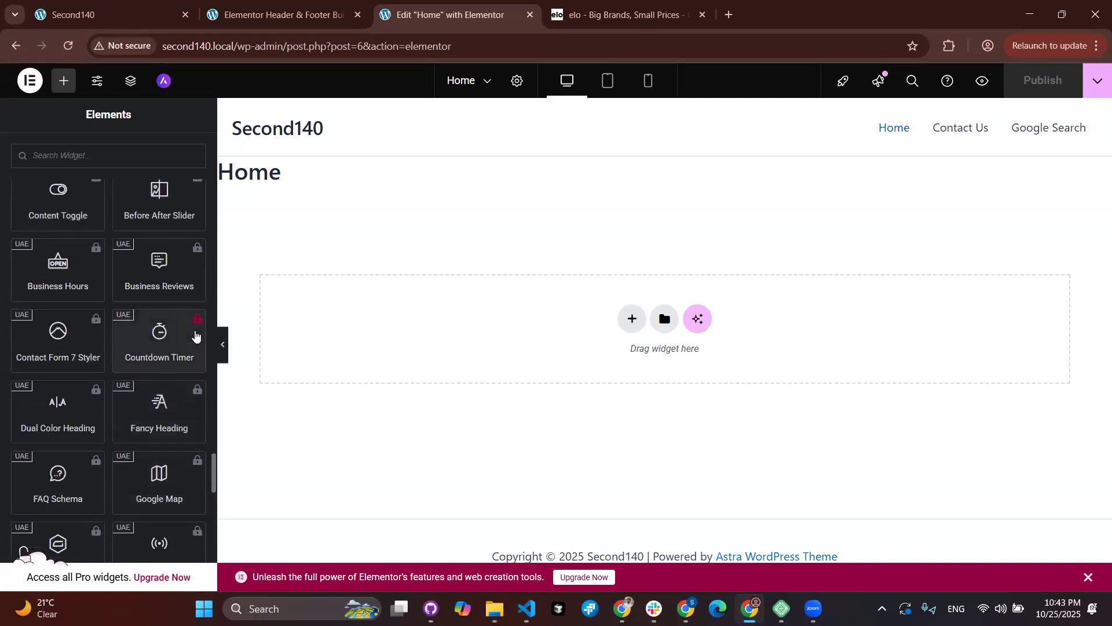
scroll(195, 333, "up", 4)
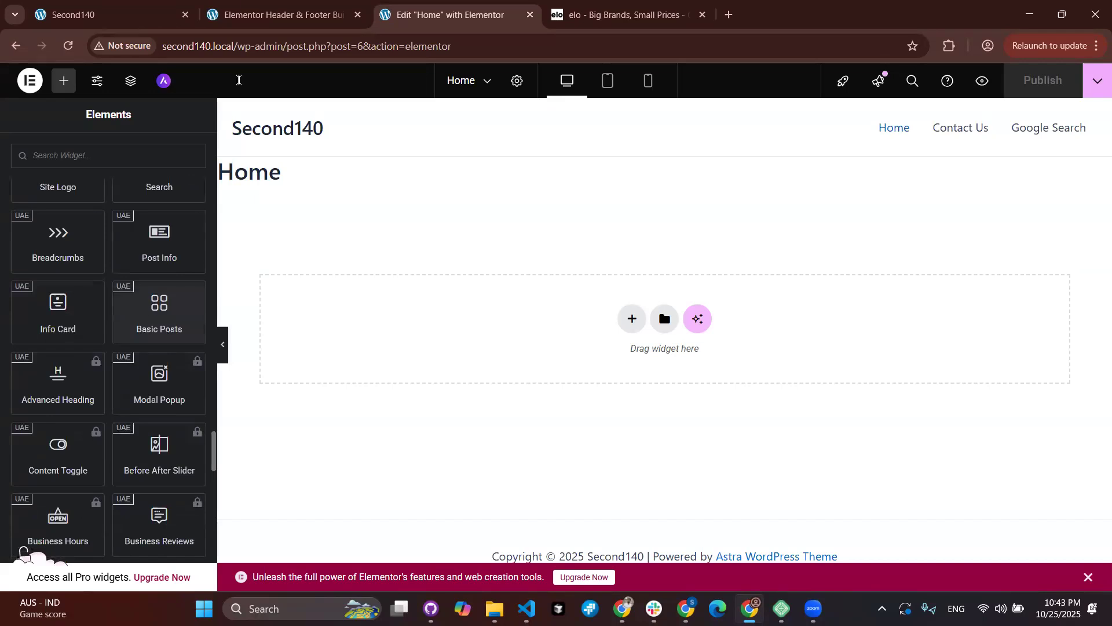
Step: Add a new Header & Footer Builder template titled 'Main Header' and open its Type of Template options
left_click(245, 4)
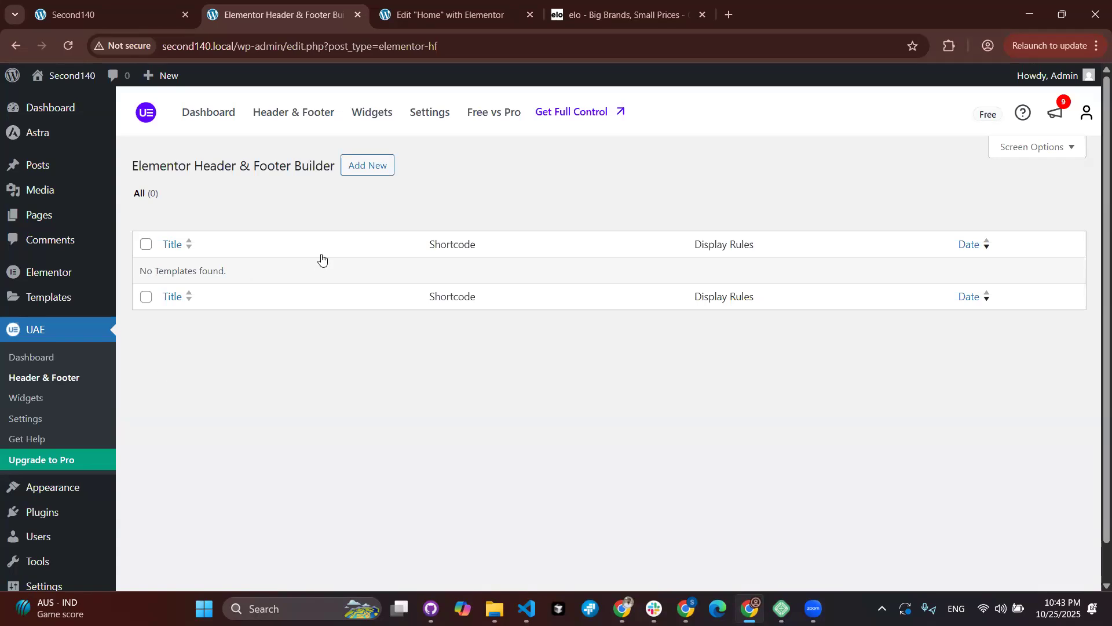
left_click(377, 166)
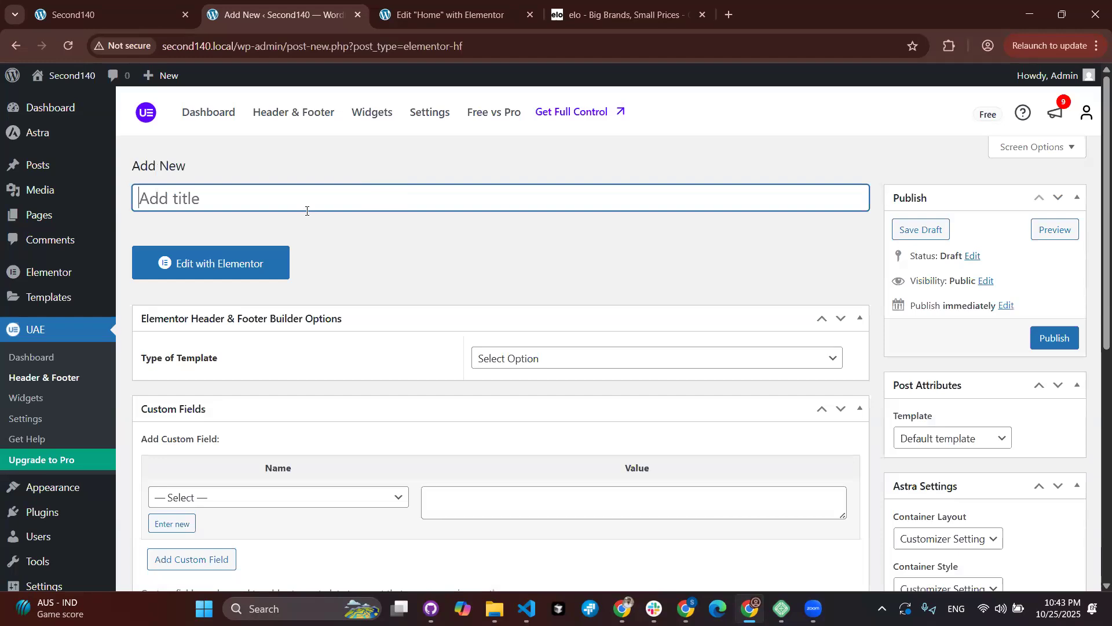
type("Main Header")
scroll(323, 197, "down", 1)
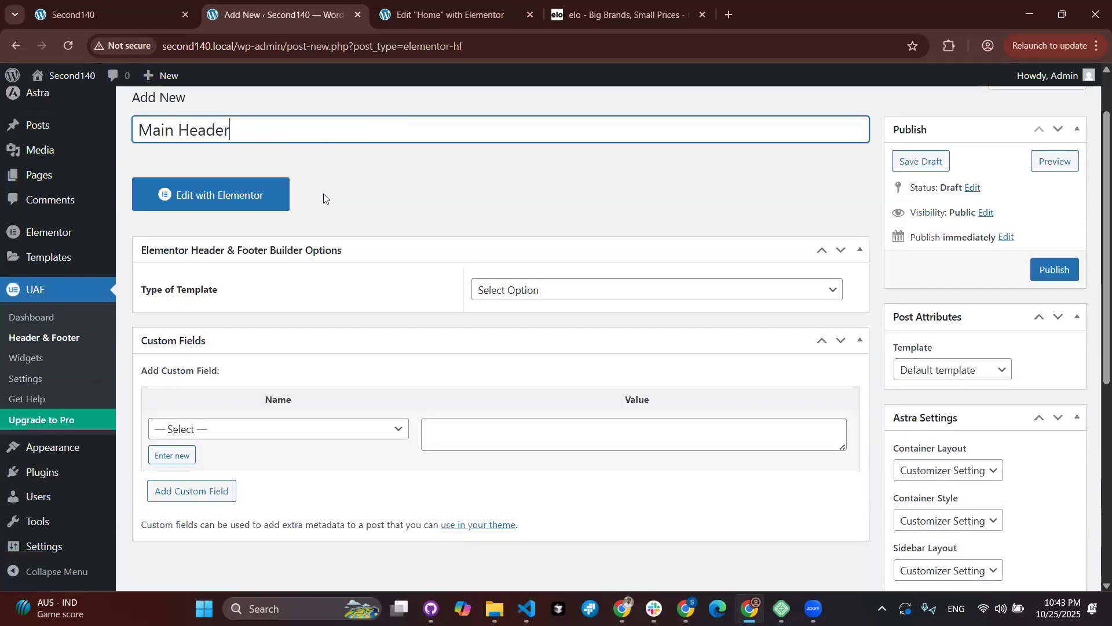
scroll(324, 197, "down", 2)
left_click(536, 195)
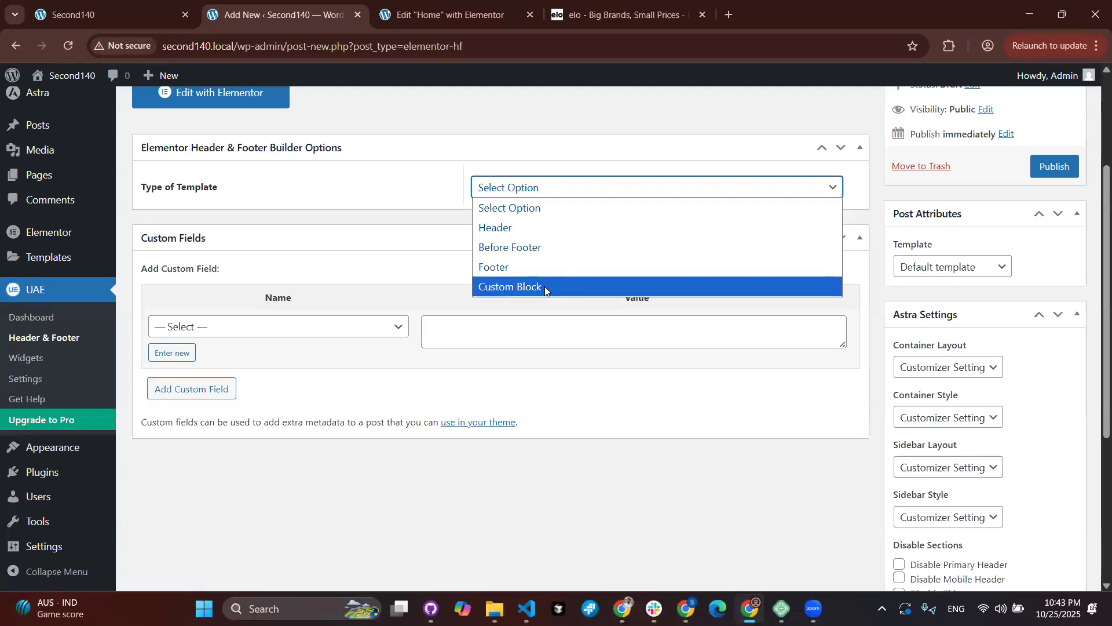
Step: Make the template a Header and set it to display on All Singulars
left_click(544, 225)
scroll(523, 239, "down", 1)
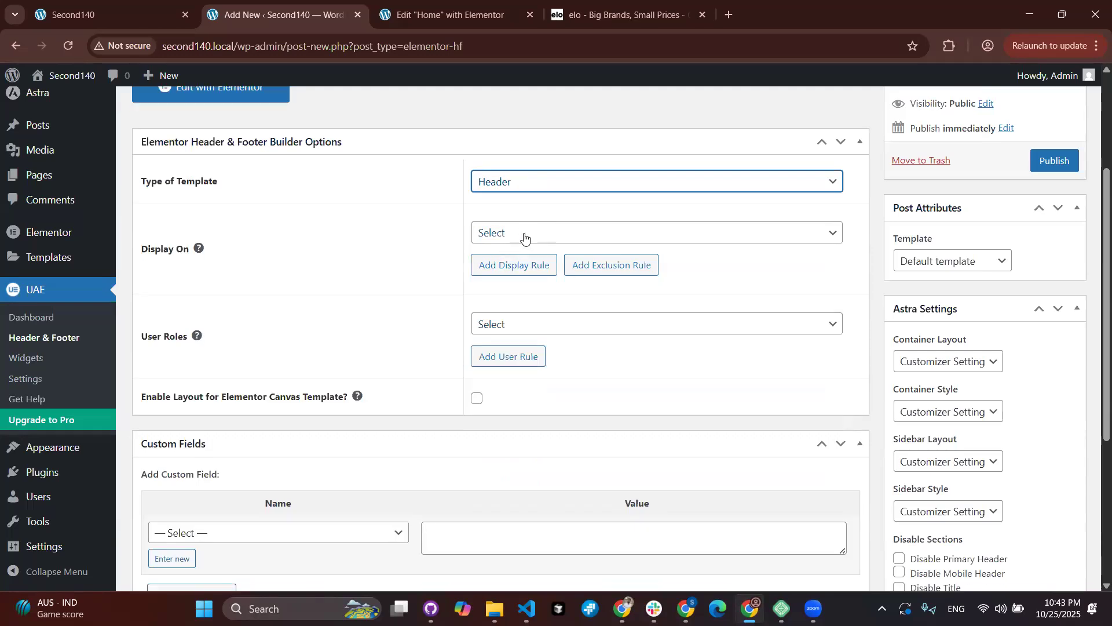
left_click(555, 172)
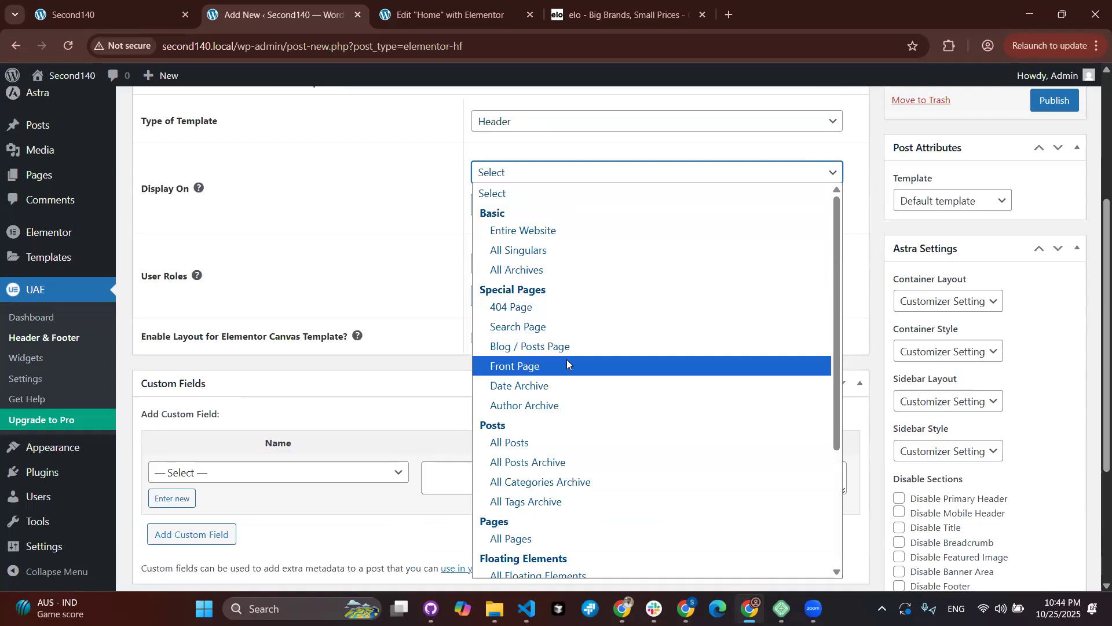
scroll(566, 363, "down", 2)
scroll(566, 363, "down", 3)
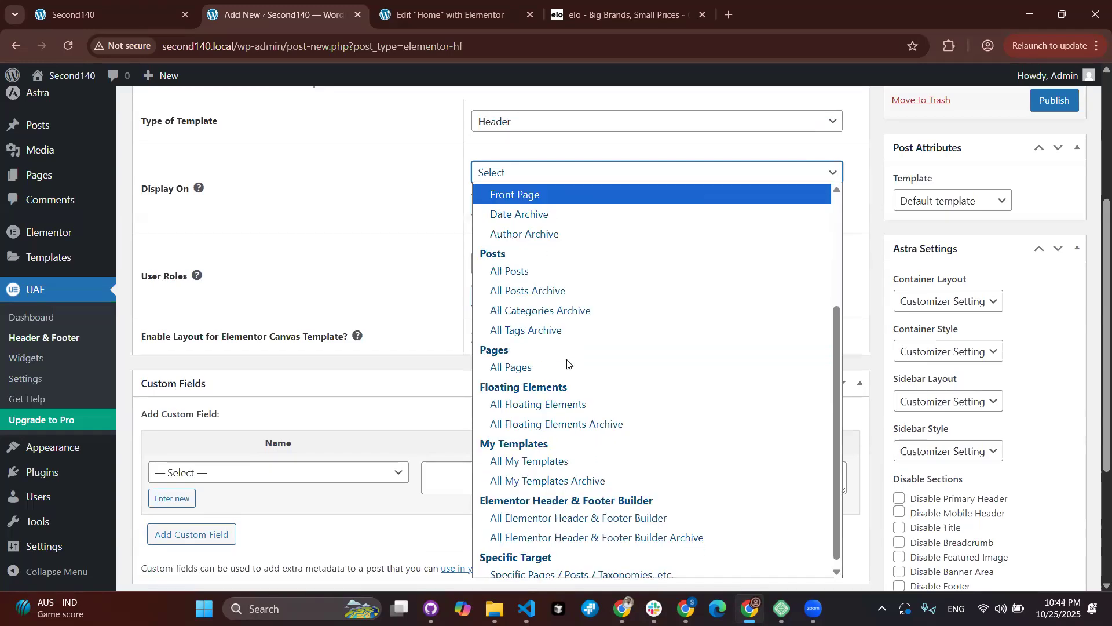
scroll(533, 367, "up", 5)
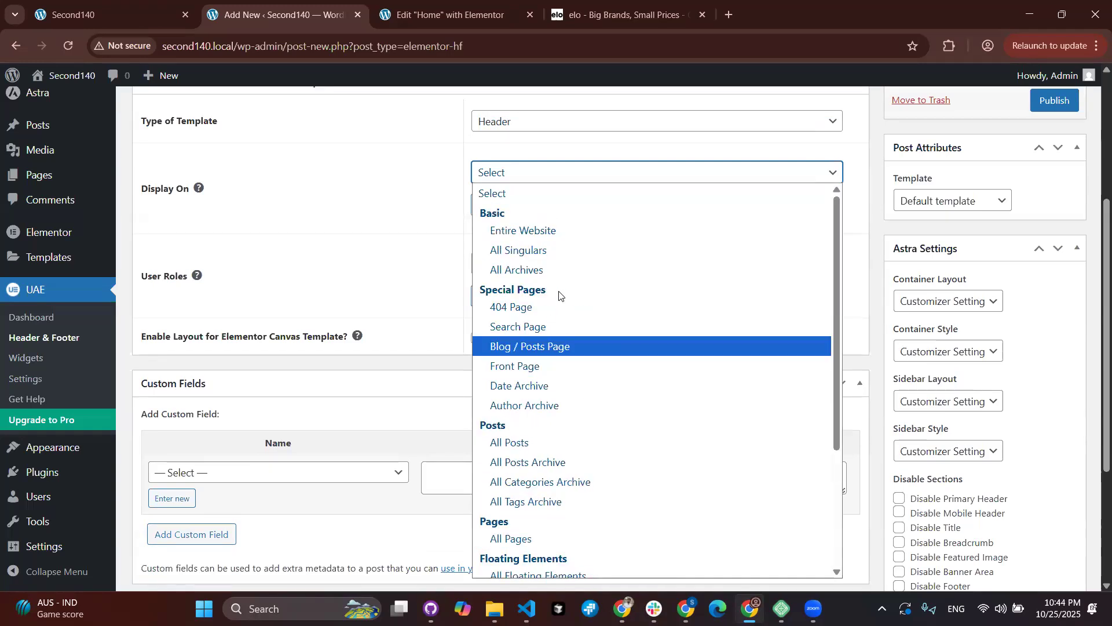
left_click(575, 250)
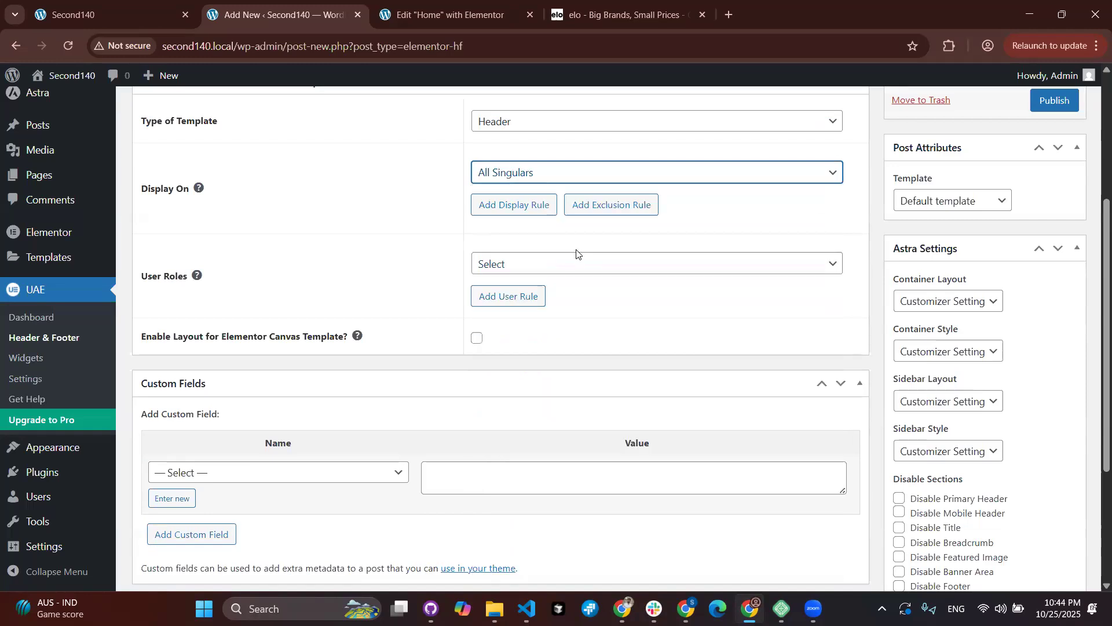
left_click(532, 270)
left_click(538, 258)
Step: Change the display location to All Pages, leaving user roles unset
left_click(596, 186)
left_click(541, 176)
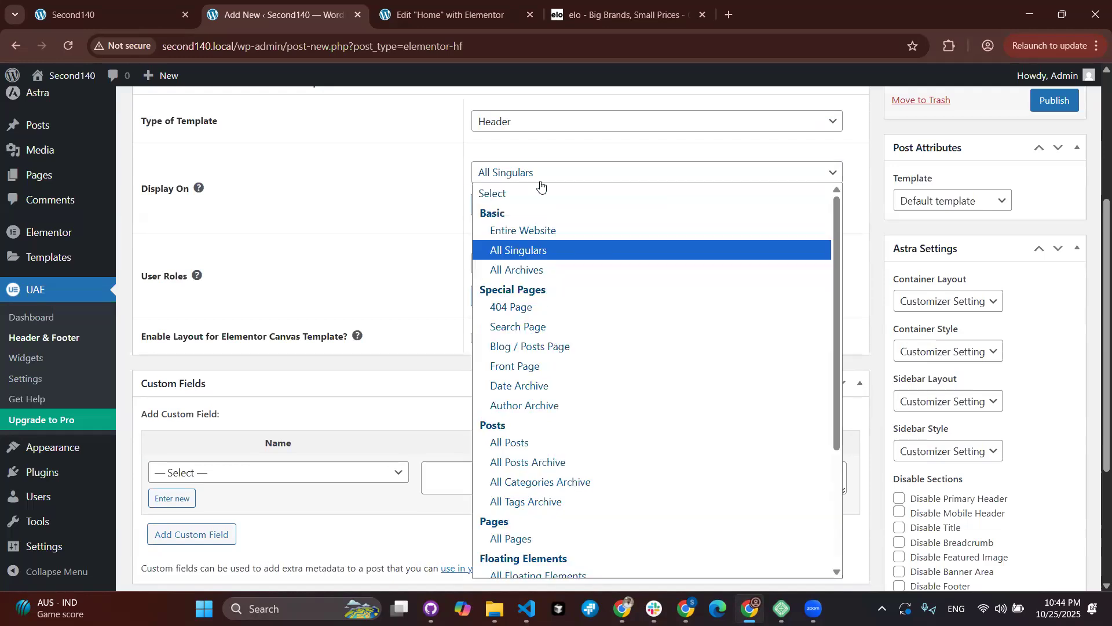
scroll(553, 451, "down", 2)
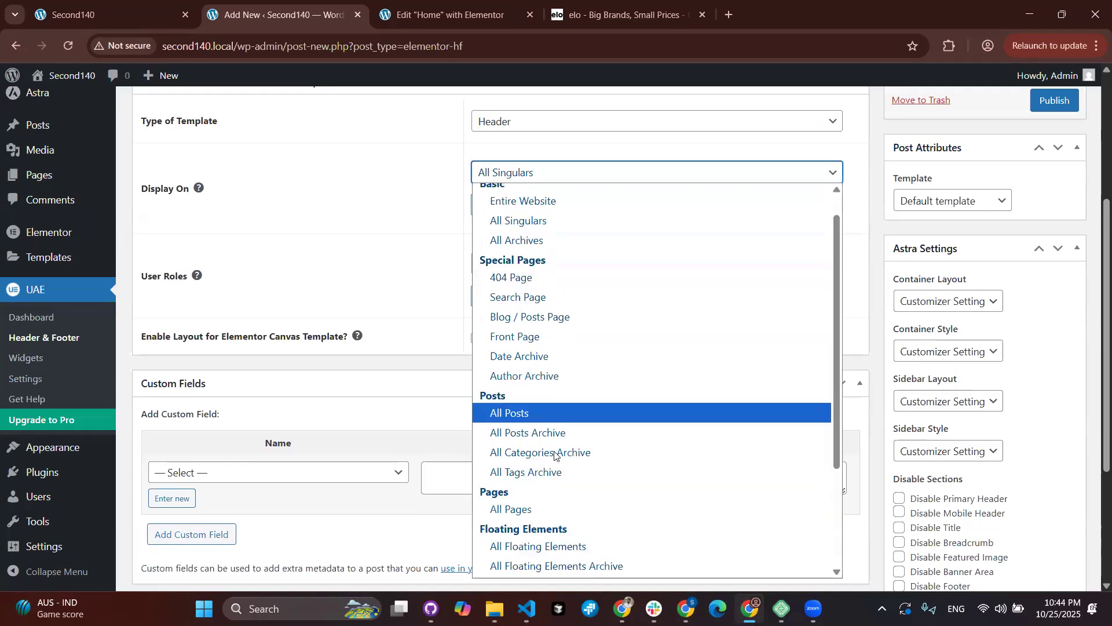
left_click(541, 430)
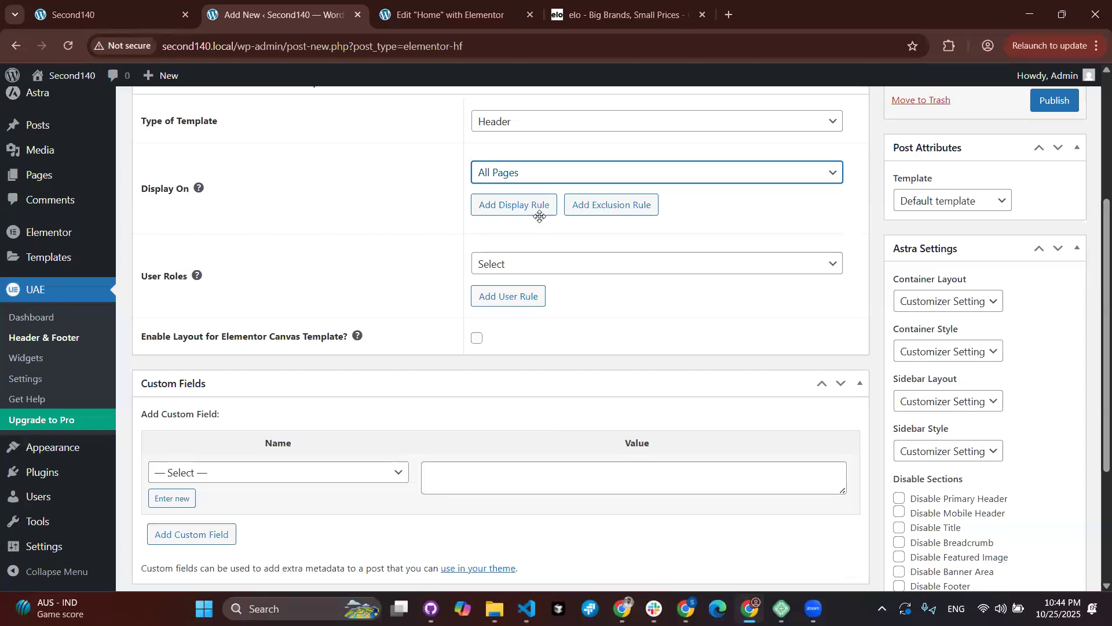
scroll(526, 260, "up", 1)
left_click(527, 280)
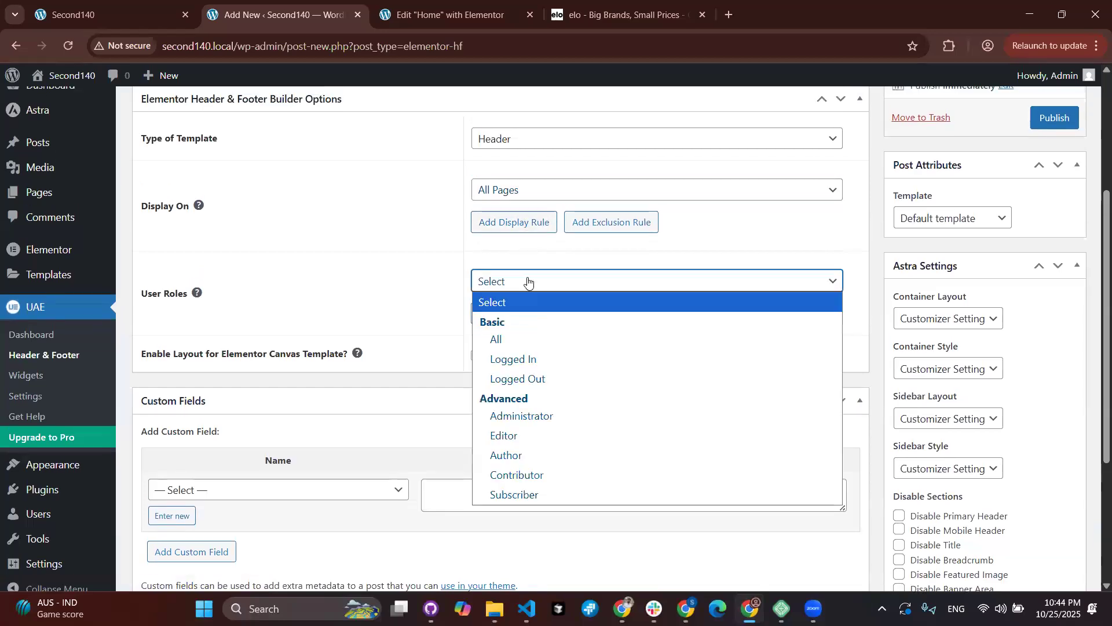
left_click(527, 281)
scroll(506, 248, "up", 1)
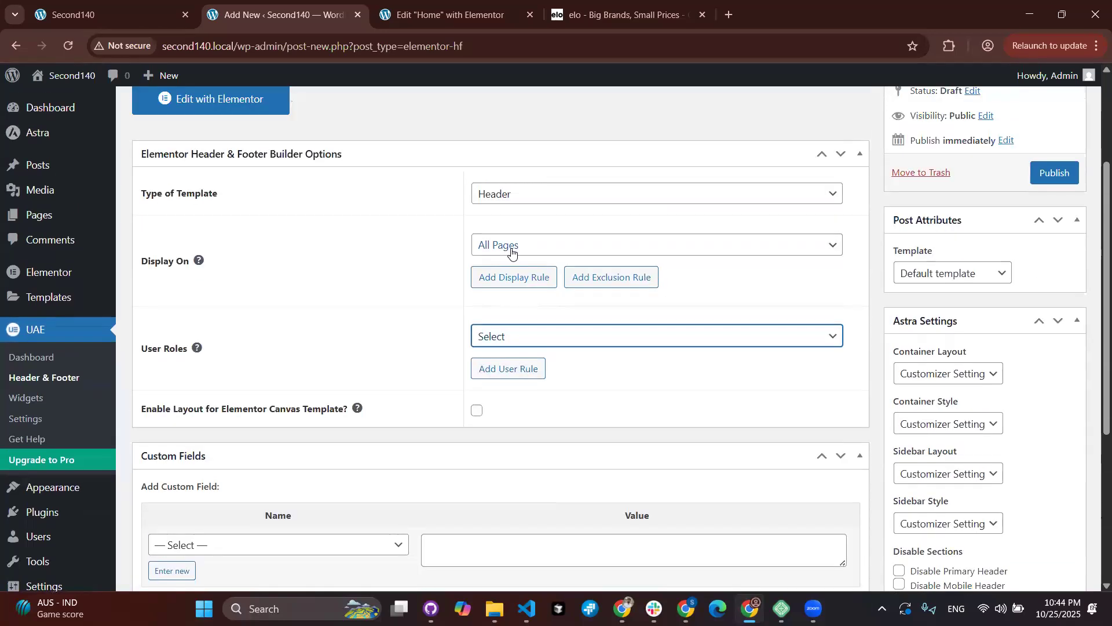
Step: Add a second display rule for specific pages, posts or taxonomies and remove the All Pages rule
left_click(521, 283)
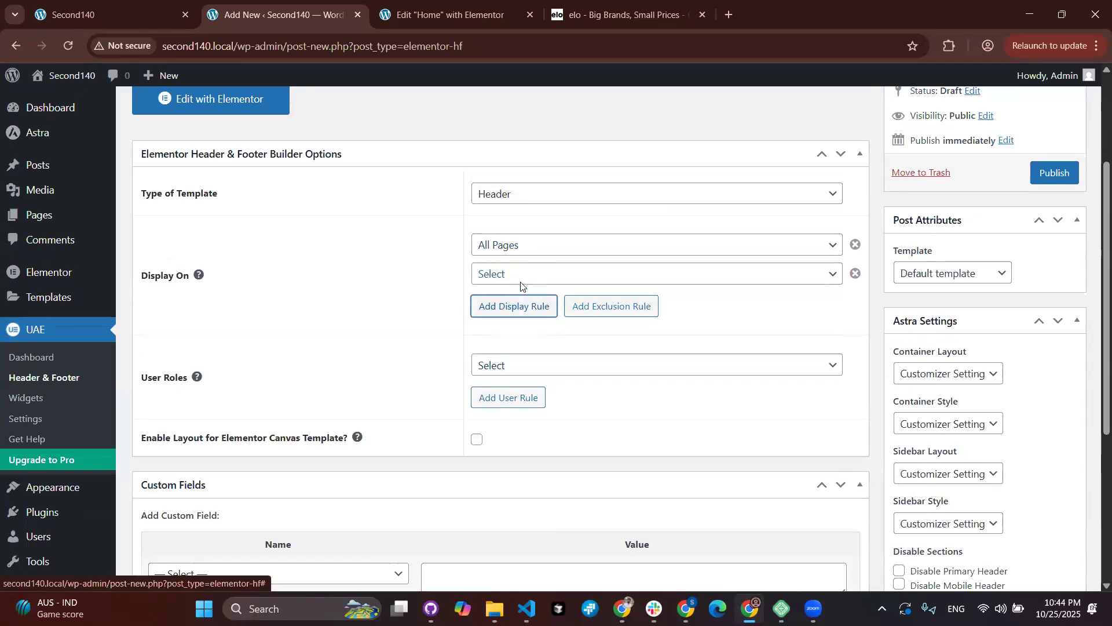
left_click(575, 280)
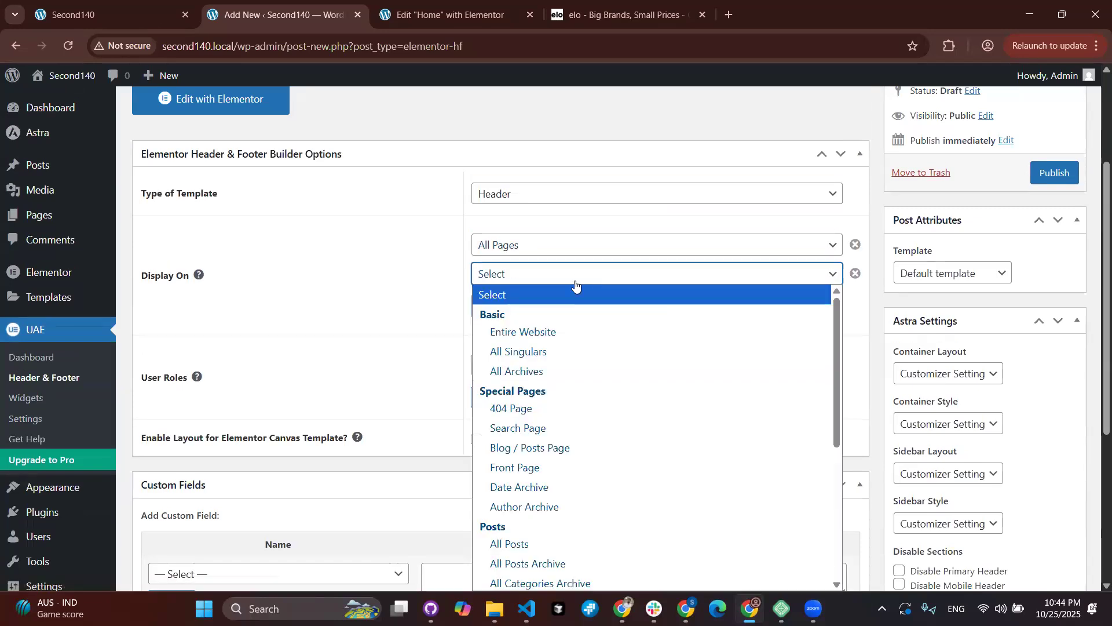
scroll(575, 284, "down", 4)
scroll(569, 191, "up", 3)
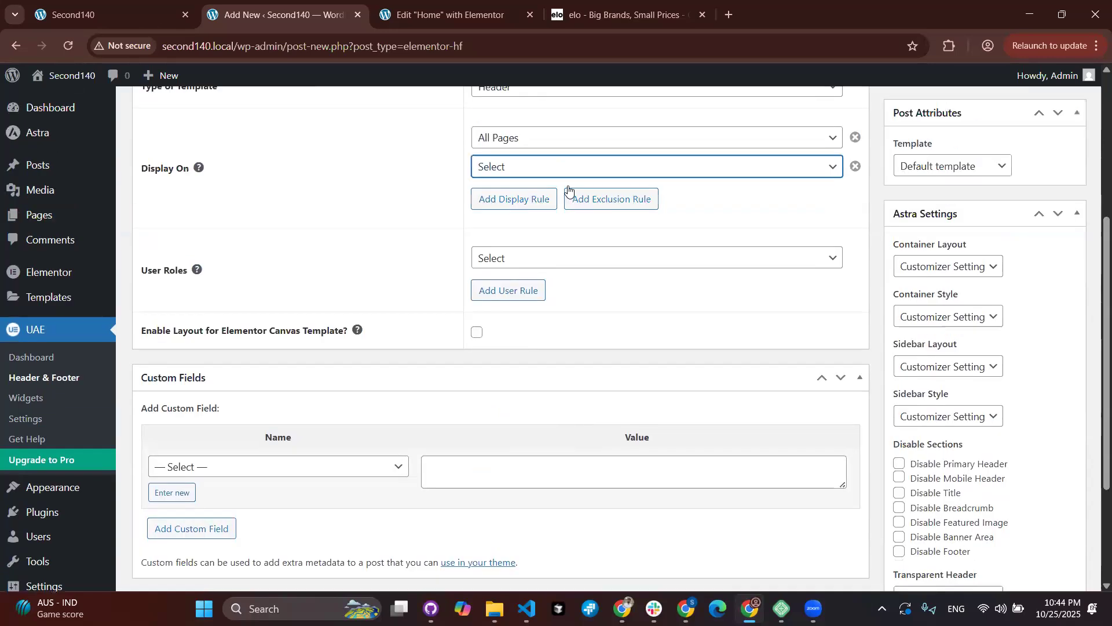
left_click(568, 167)
scroll(571, 355, "down", 5)
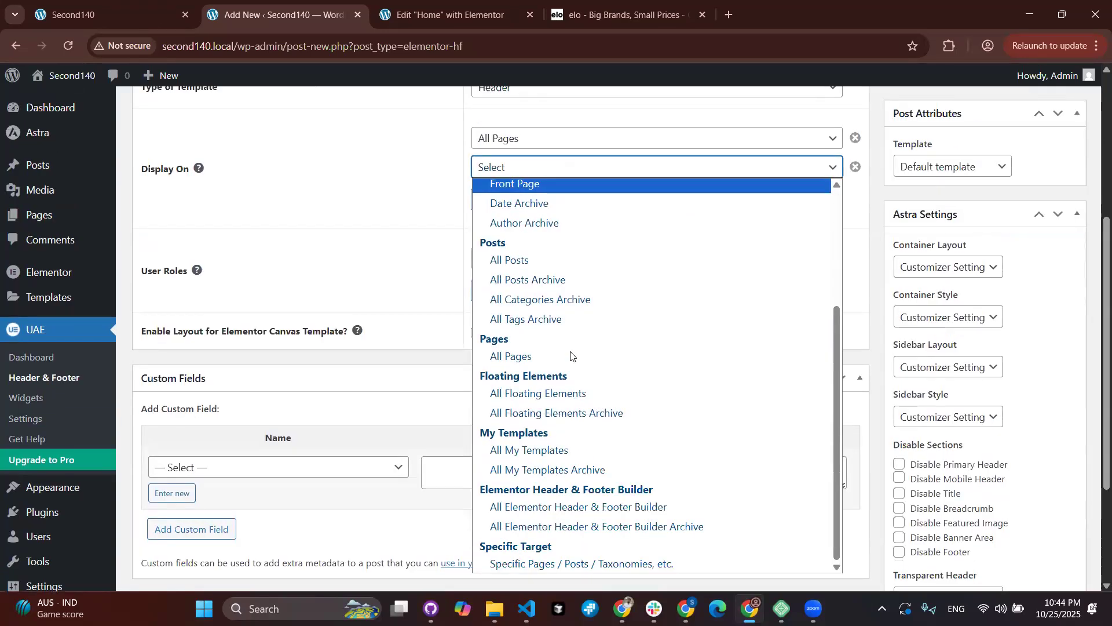
left_click(536, 562)
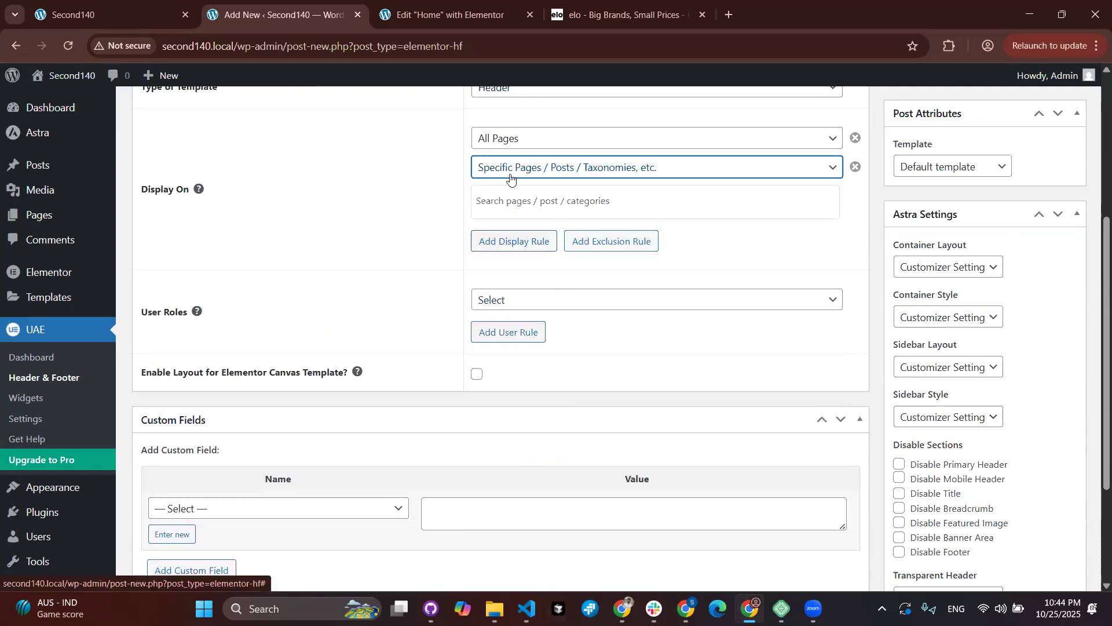
left_click(856, 138)
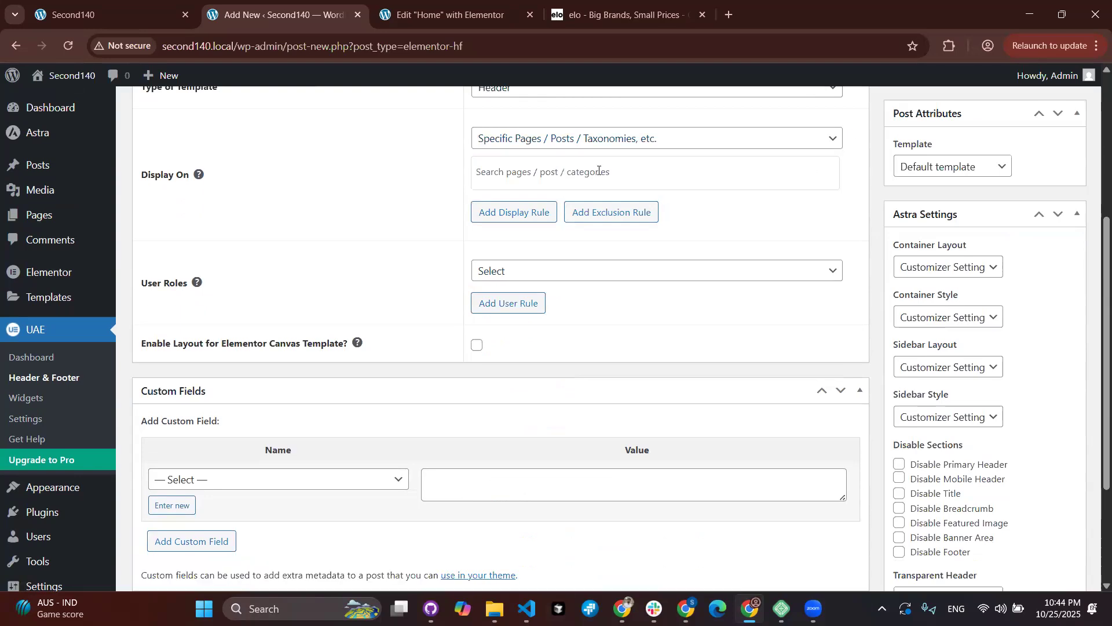
Step: Search for and target the Contact Us page, then remove that target again
left_click(539, 172)
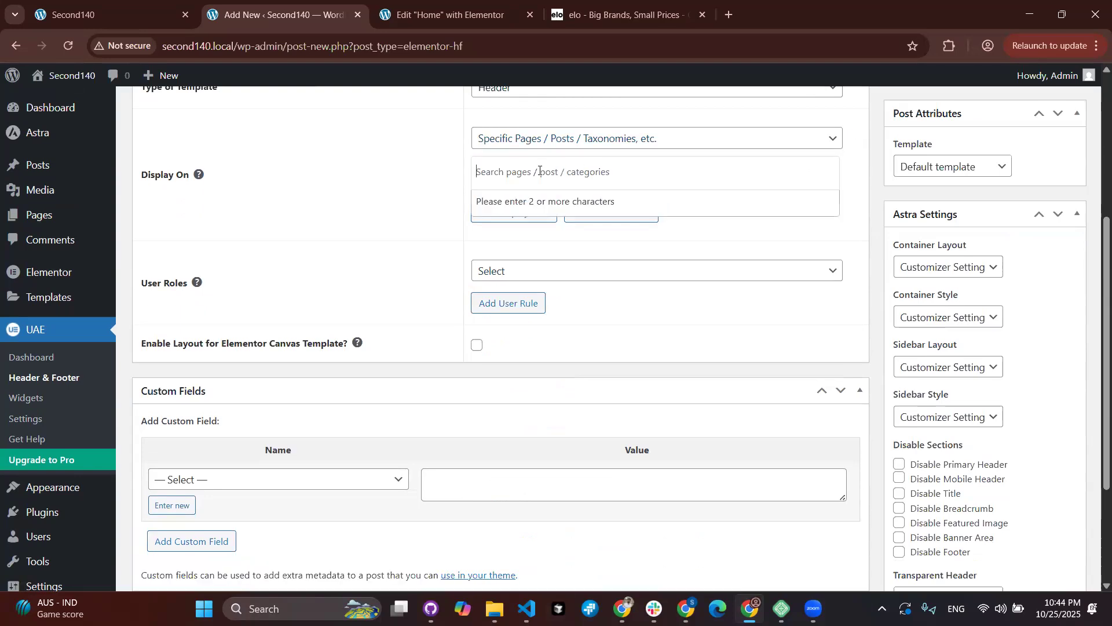
type("Hm")
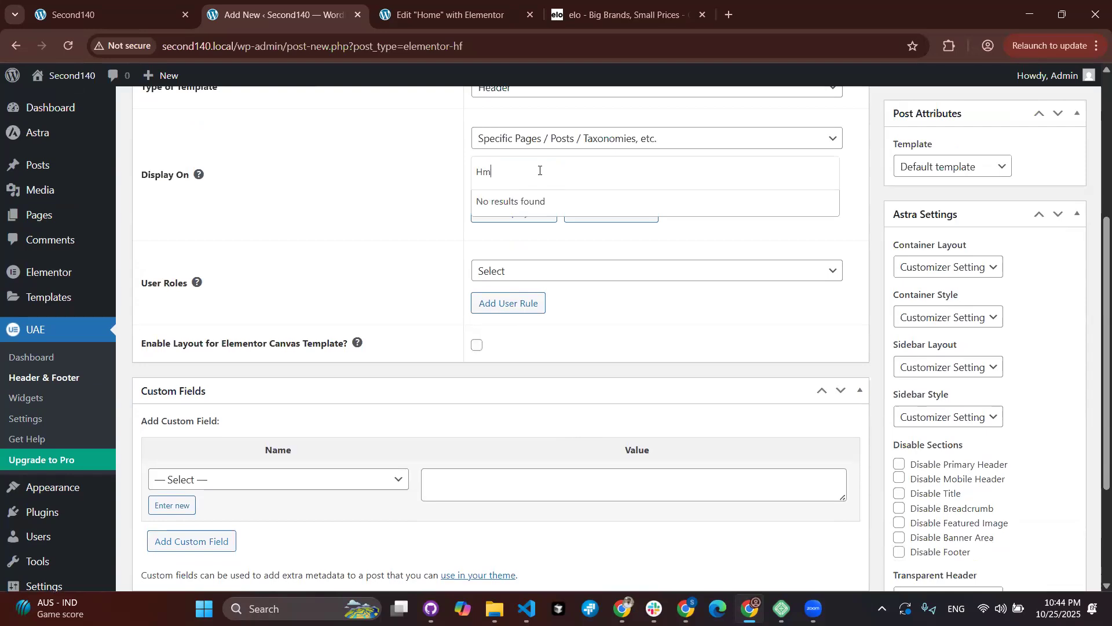
key("BackSpace")
type("o")
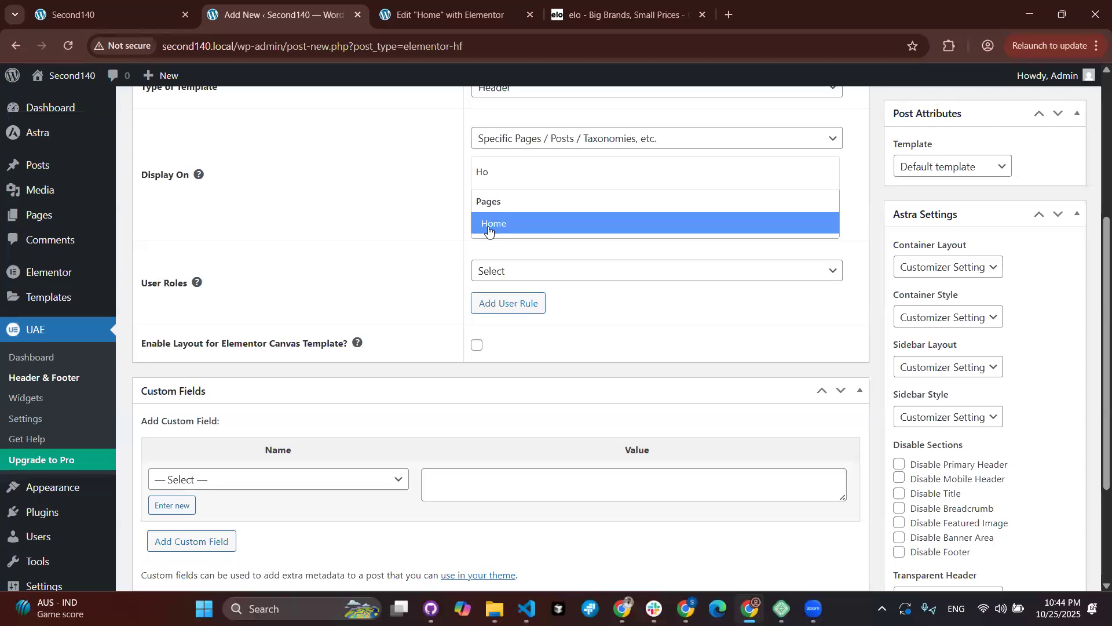
key("BackSpace")
key("BackSpace")
type("conta")
left_click(521, 223)
scroll(469, 174, "up", 2)
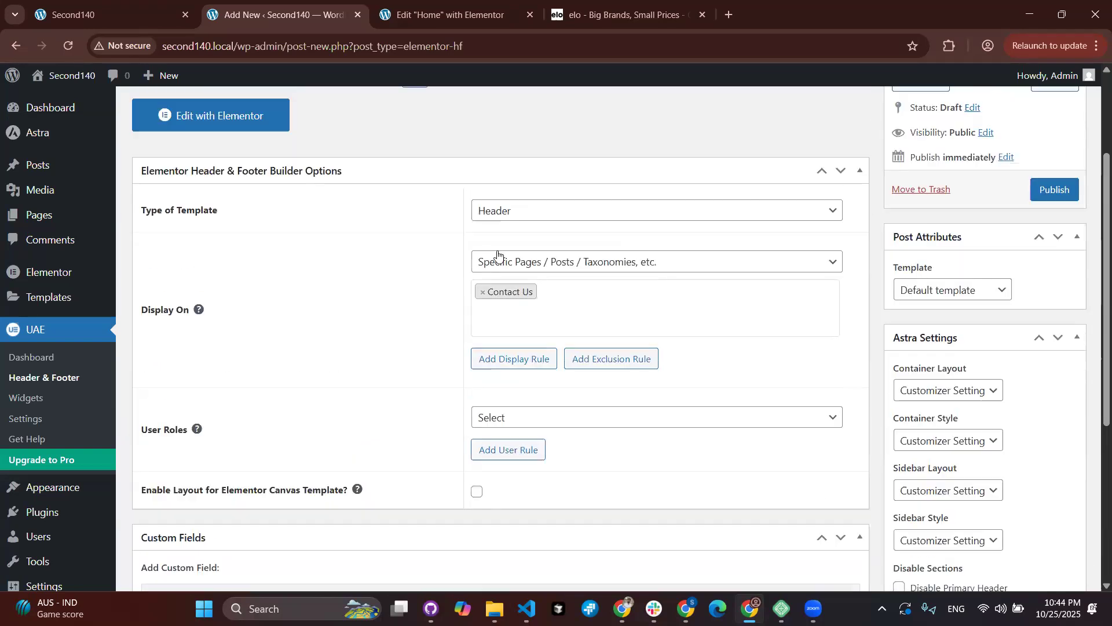
left_click(479, 296)
Step: Set Display On to Entire Website and publish the Main Header template
left_click(674, 265)
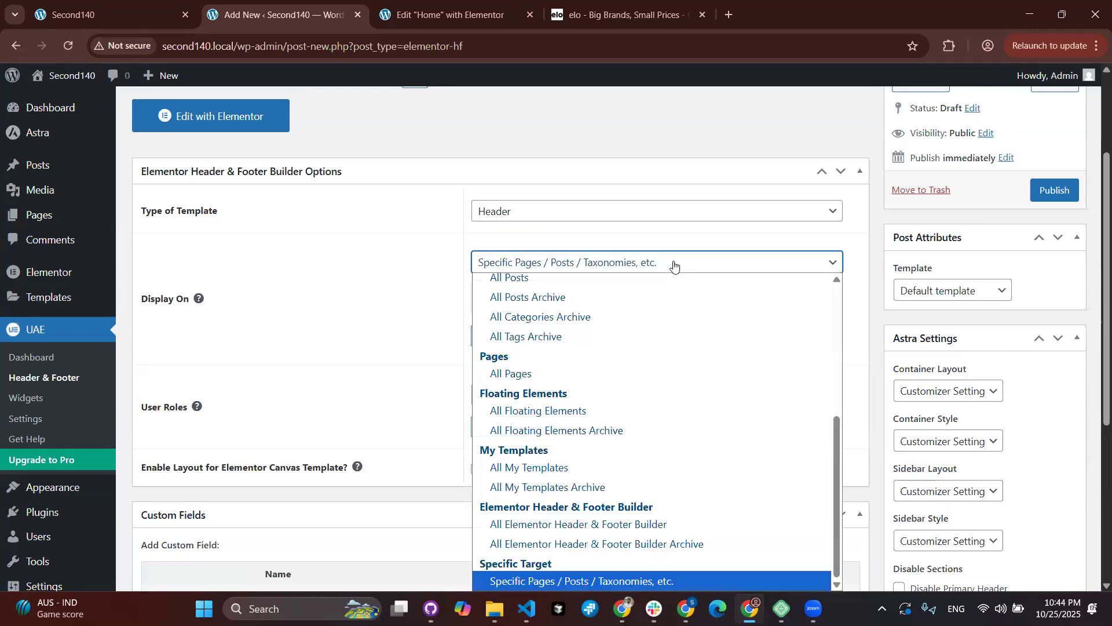
scroll(525, 339, "up", 5)
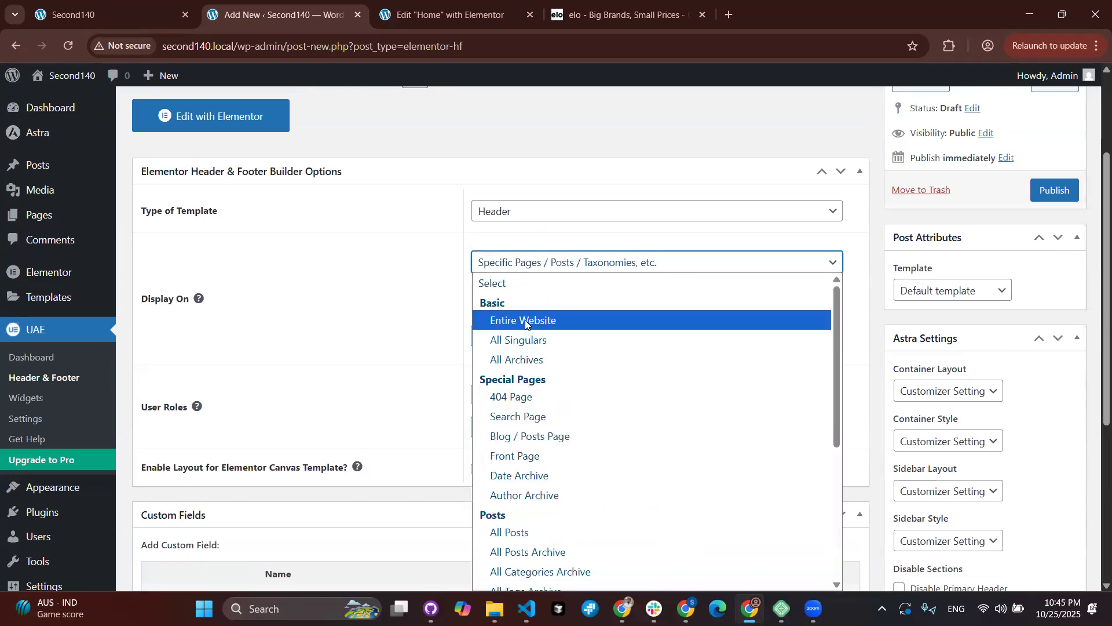
left_click(526, 322)
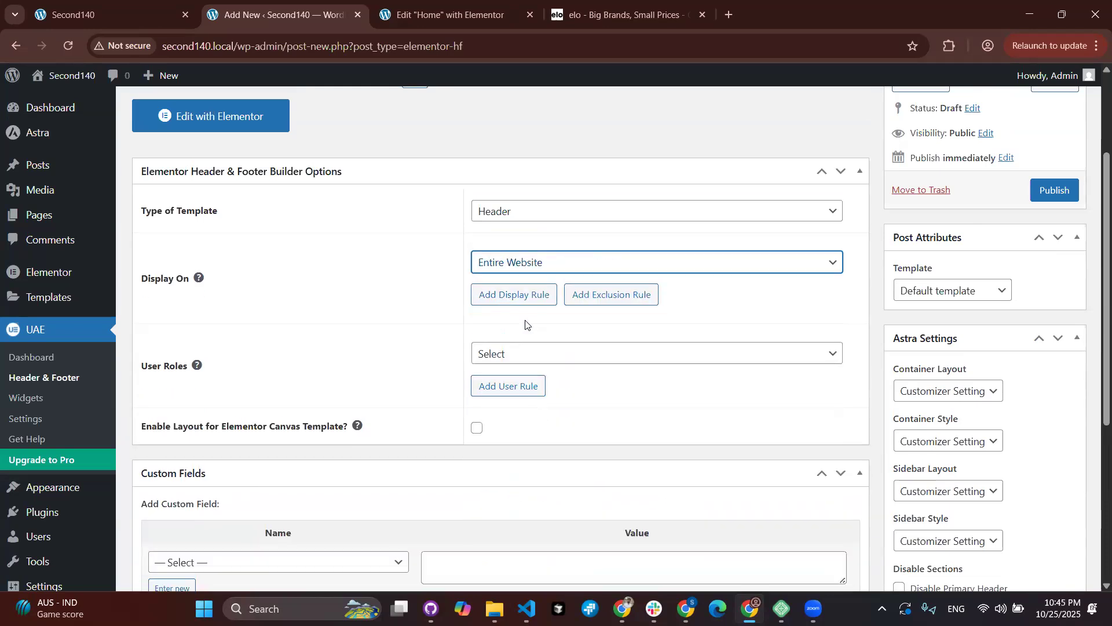
scroll(525, 324, "down", 3)
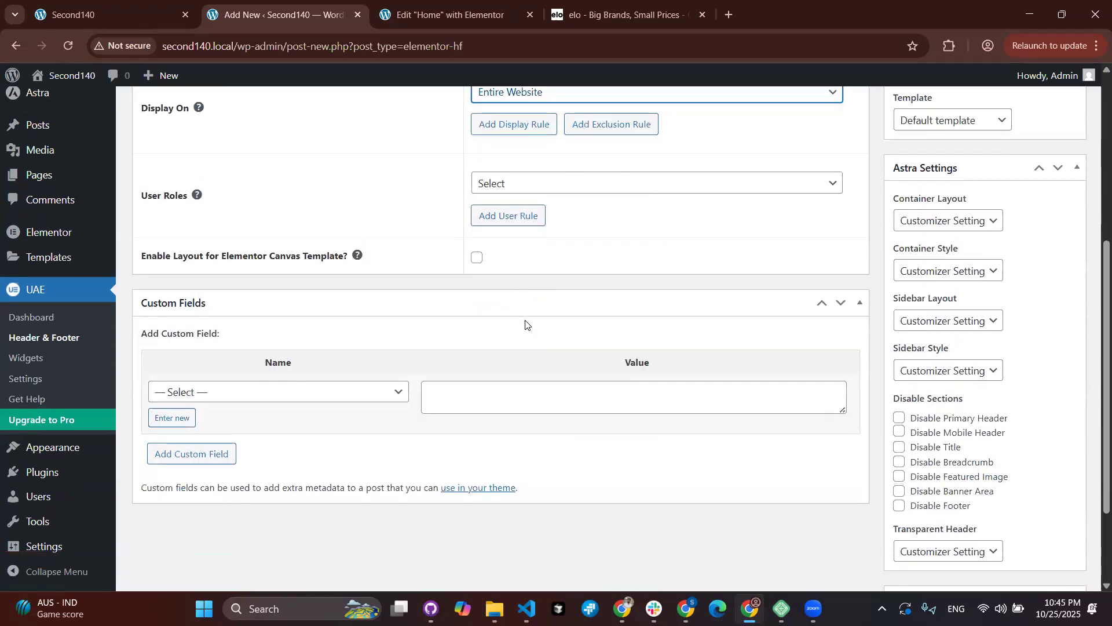
scroll(525, 324, "up", 3)
scroll(525, 324, "up", 3)
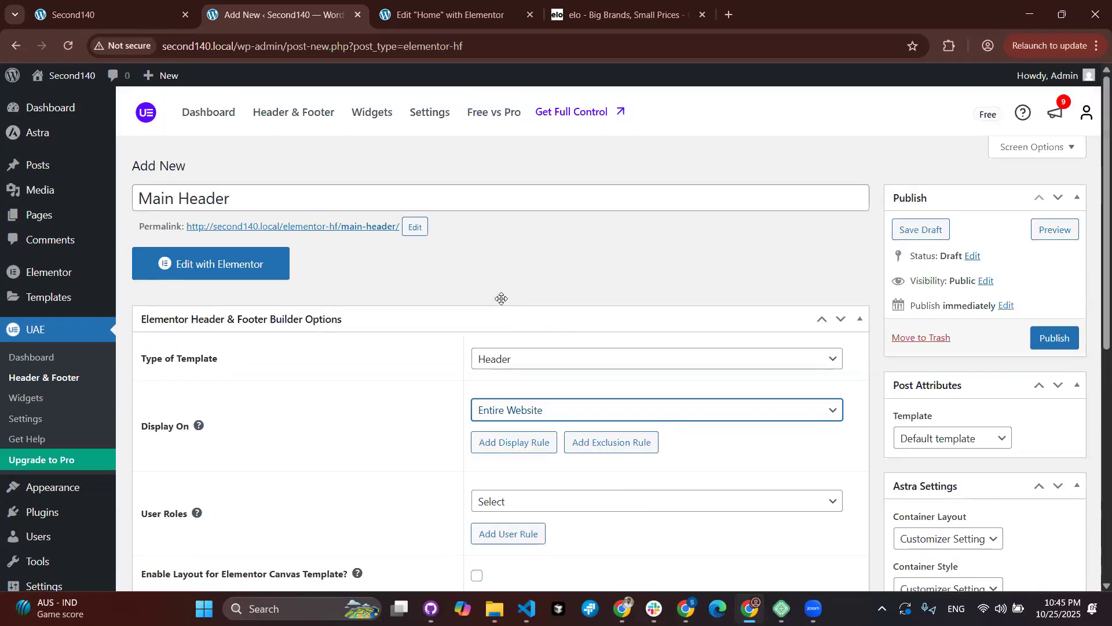
scroll(504, 313, "down", 1)
left_click(1054, 274)
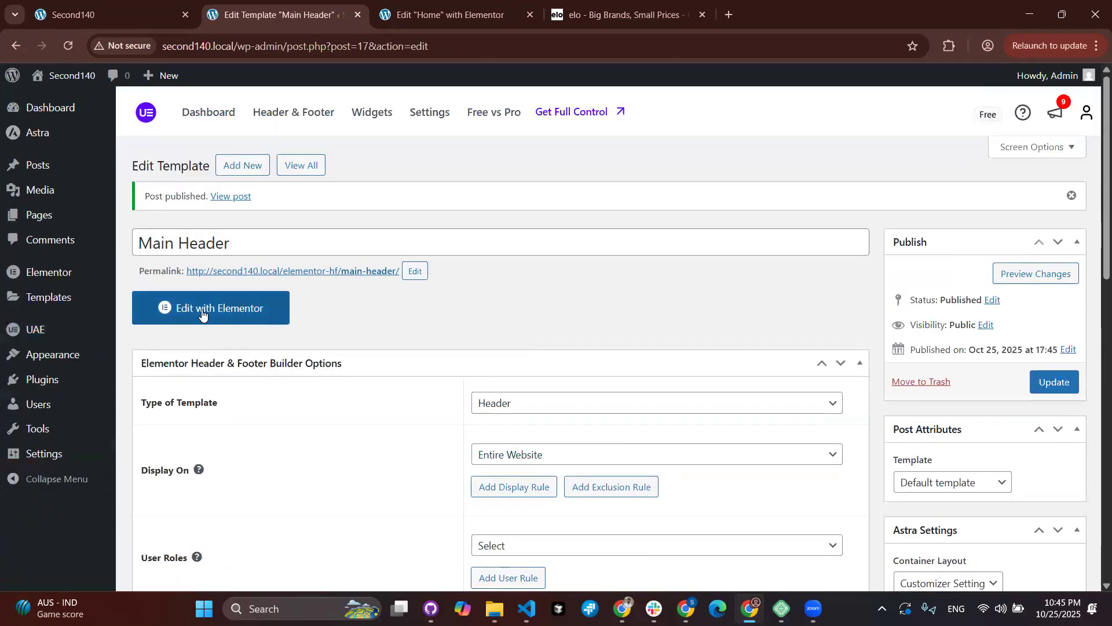
Step: Launch the Main Header template in Elementor using Edit with Elementor
left_click(202, 309)
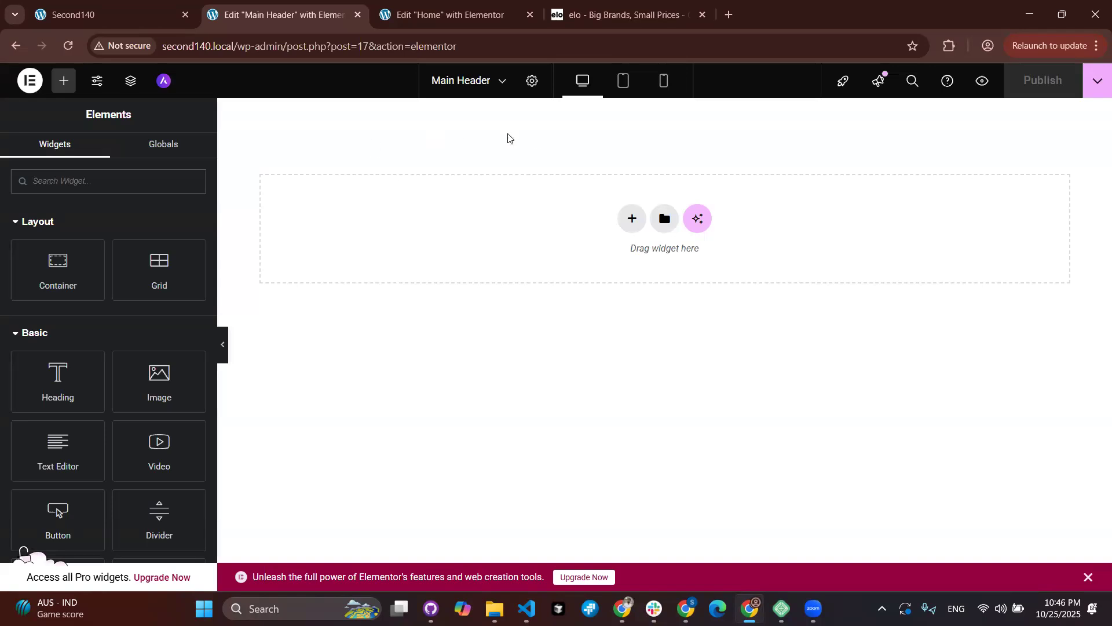
Step: Add a single-column flexbox container to the Main Header canvas
scroll(12, 357, "down", 10)
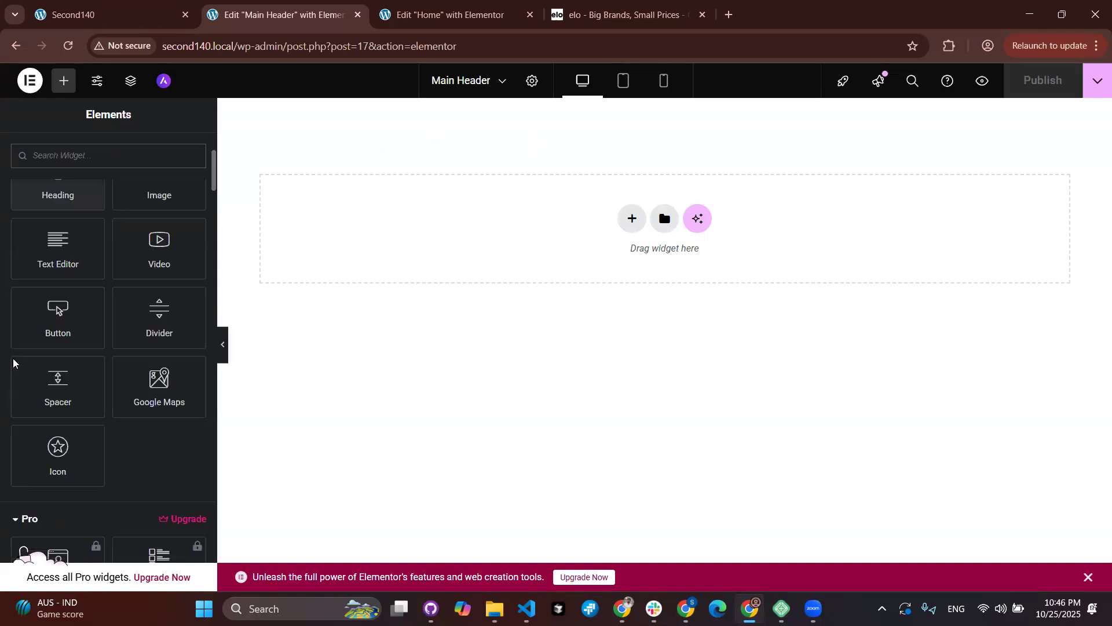
scroll(14, 363, "up", 8)
scroll(14, 363, "up", 5)
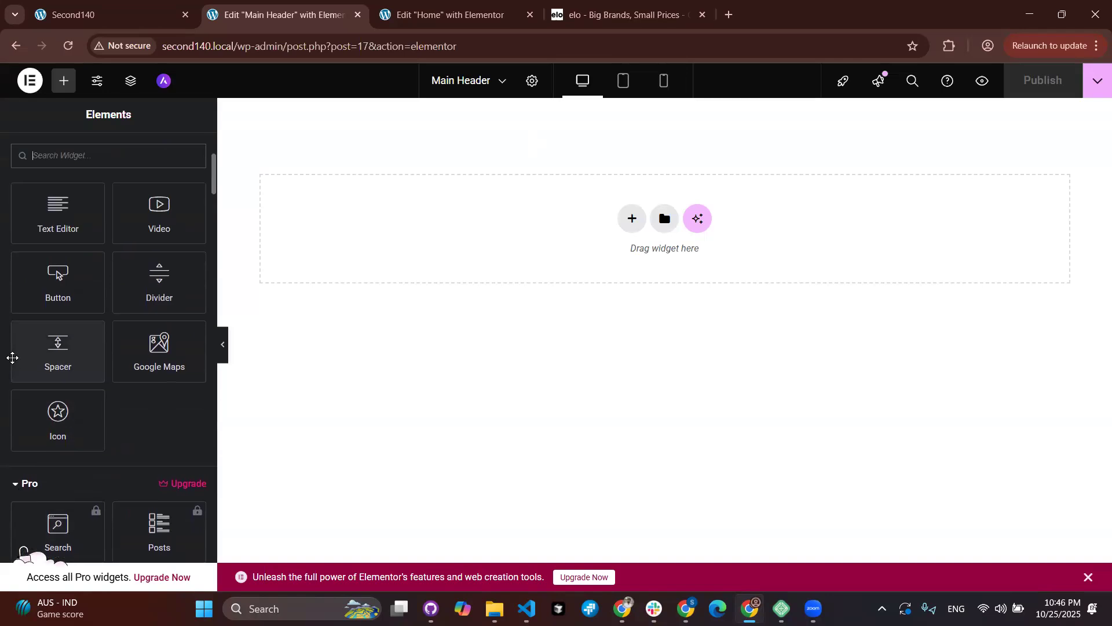
scroll(12, 357, "up", 4)
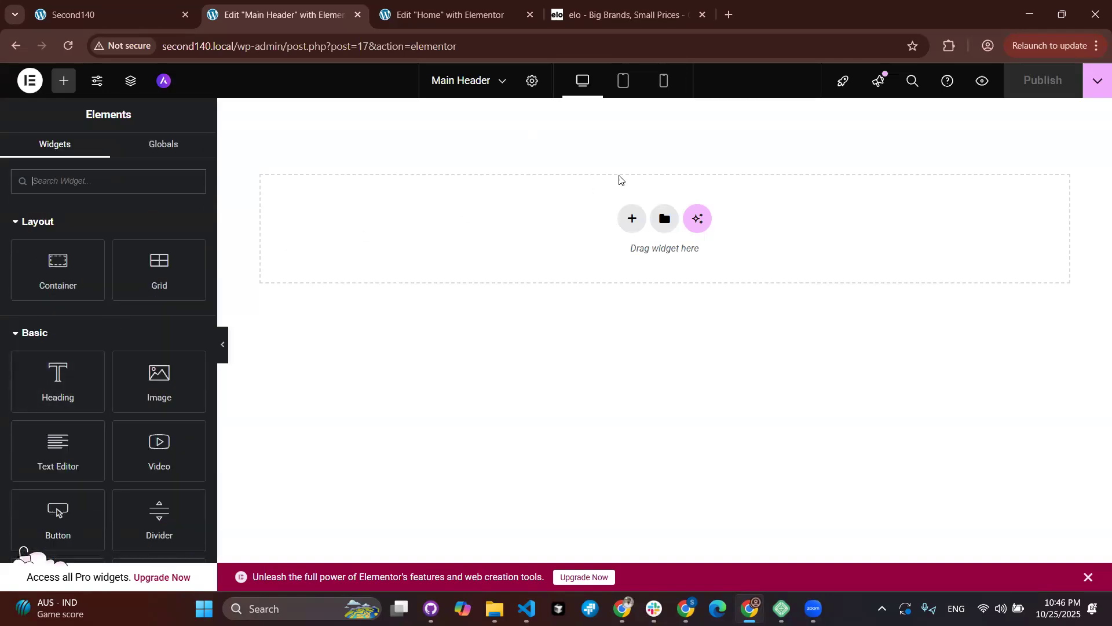
left_click(632, 218)
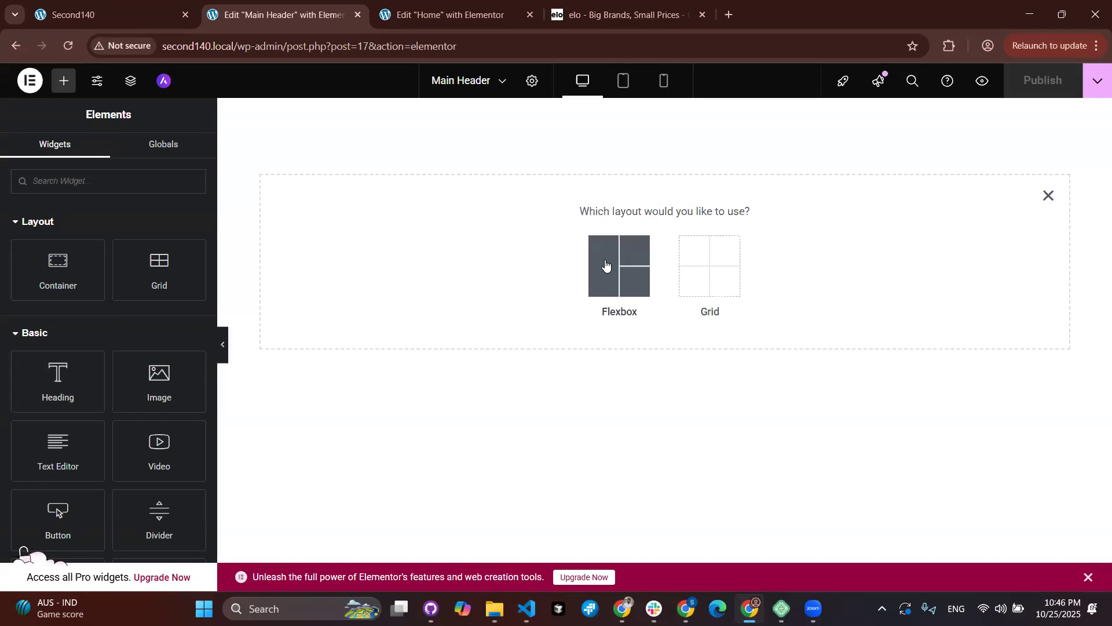
left_click(605, 265)
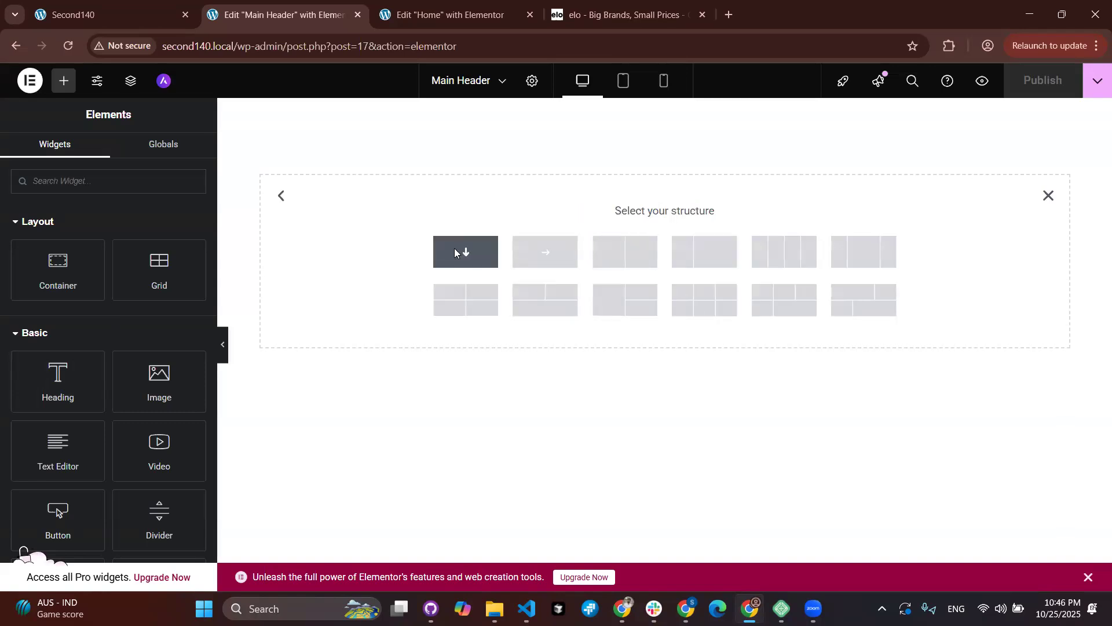
left_click(454, 248)
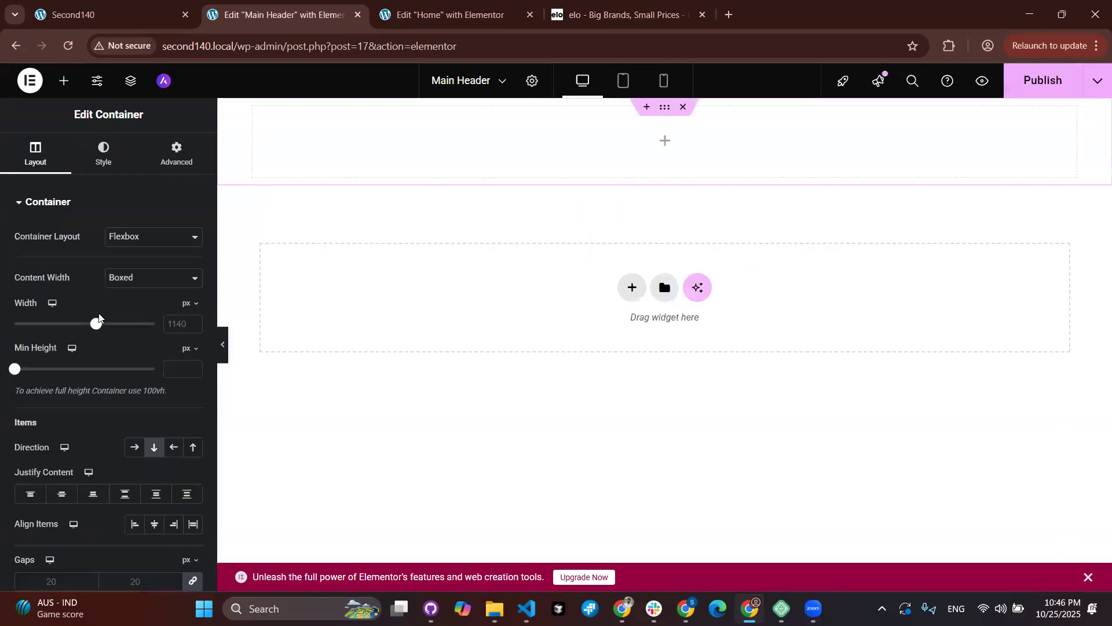
Step: Reset the container width to default and set its minimum height to 90 px
left_click_drag(91, 326, 80, 324)
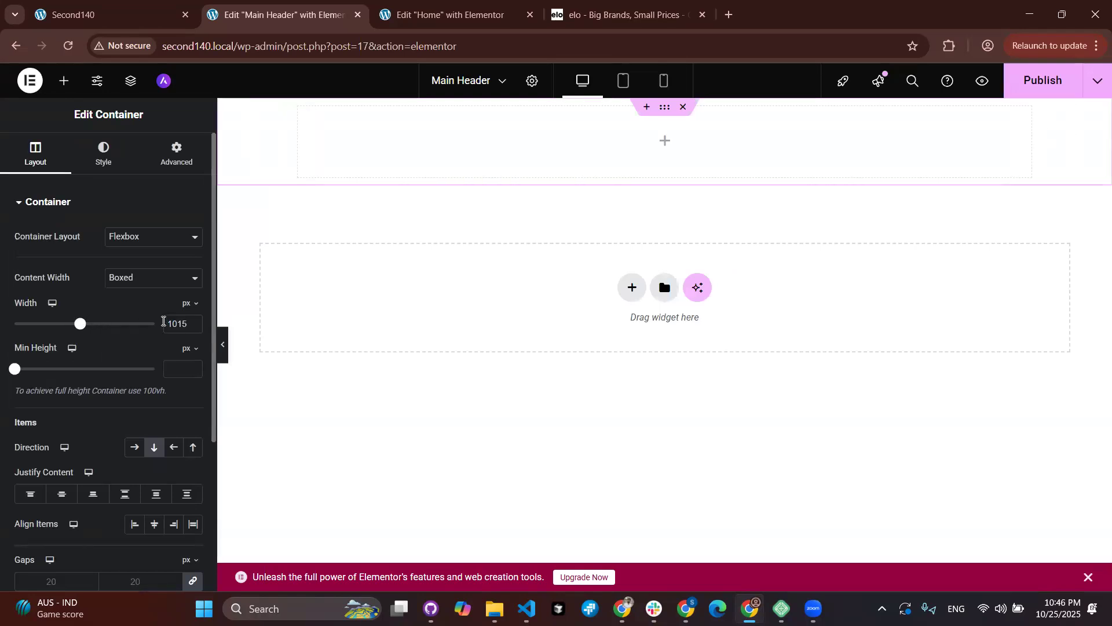
double_click(164, 323)
key("BackSpace")
left_click_drag(17, 370, 22, 369)
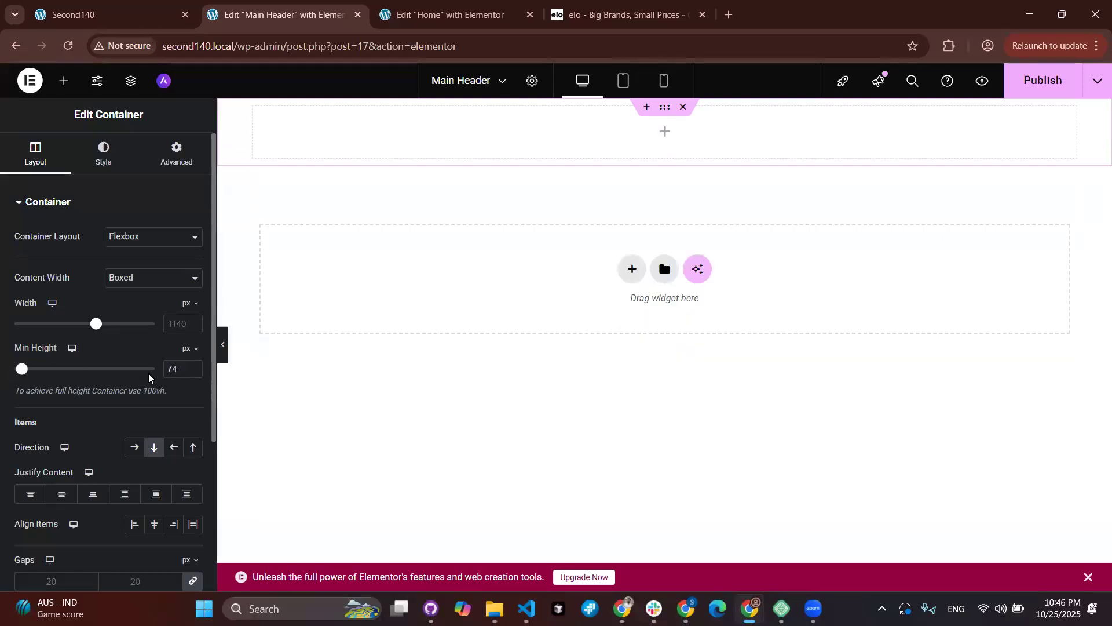
left_click(194, 376)
left_click(194, 376)
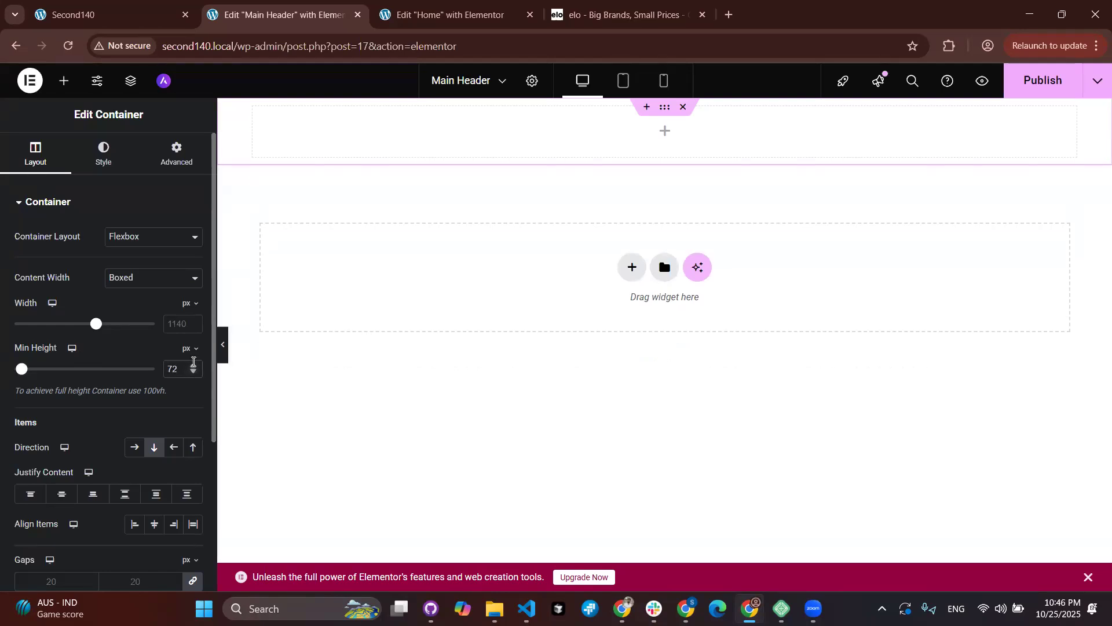
left_click(193, 365)
left_click(192, 366)
left_click(193, 365)
left_click(193, 365)
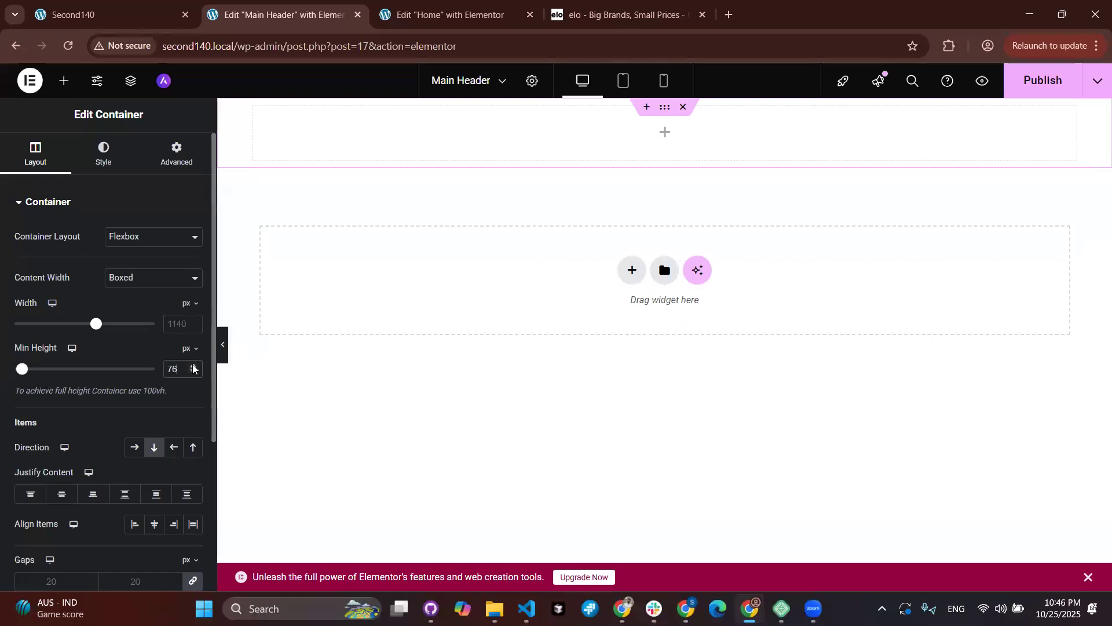
left_click(193, 374)
left_click(193, 374)
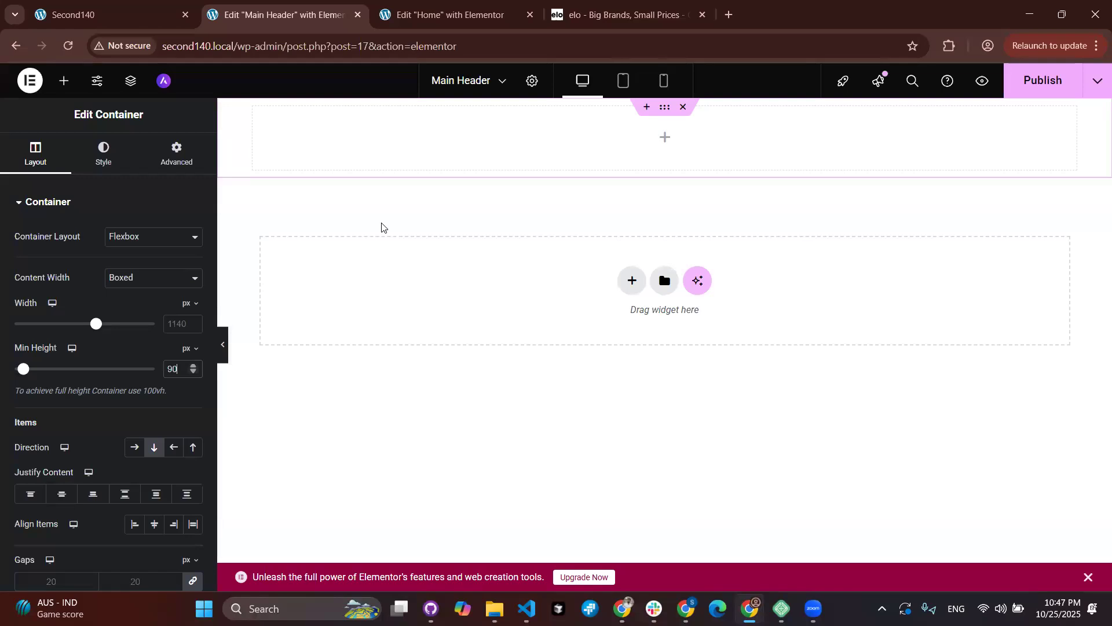
Step: Compare the live Home page with its editor, then return to Main Header and show the widget list
left_click(108, 22)
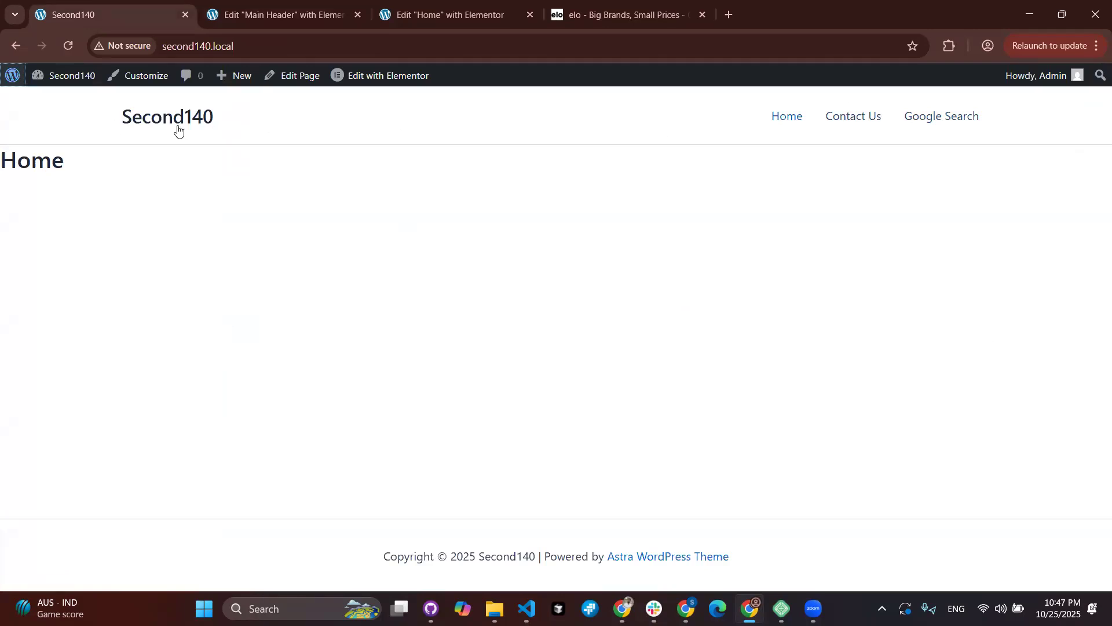
left_click(412, 25)
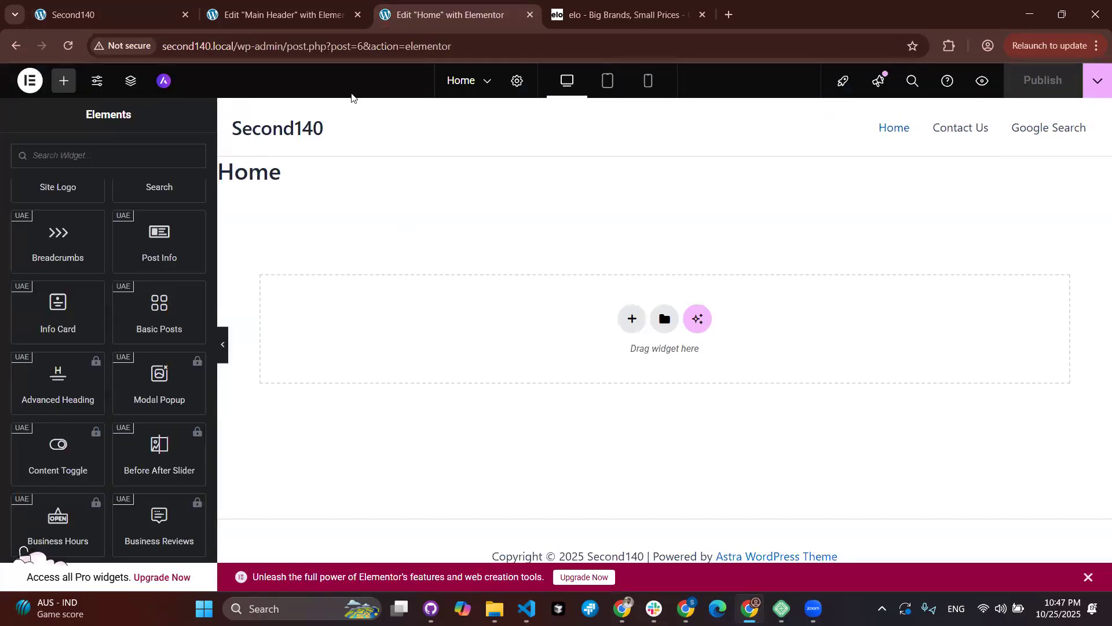
key("ctrl+shift+Tab")
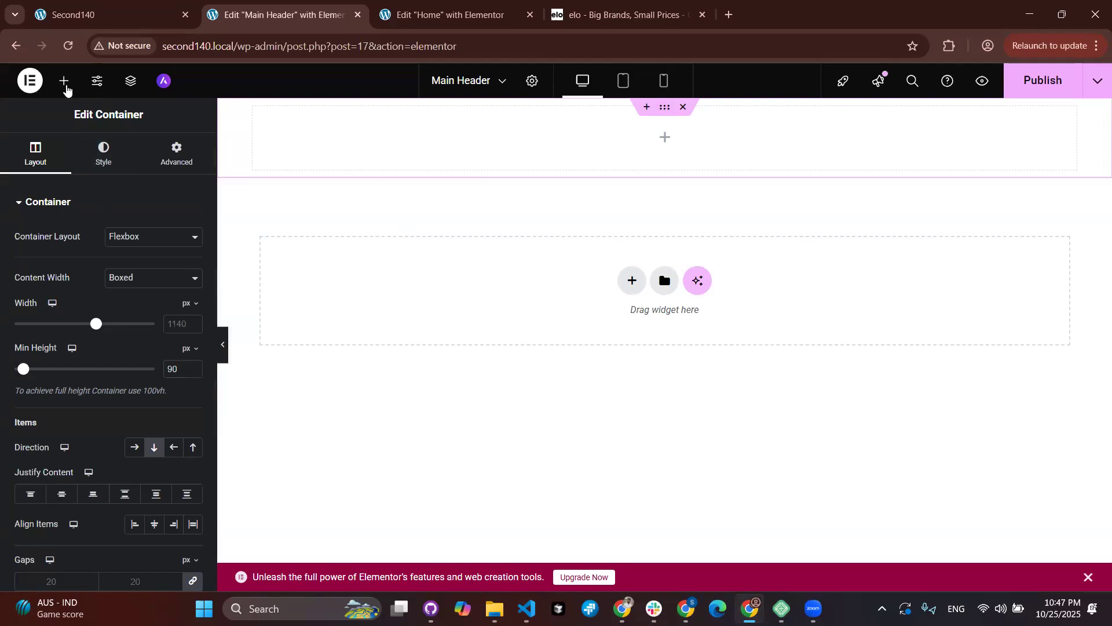
left_click(64, 81)
Step: Try a Site Logo widget in the header, delete it, and add an empty Image widget instead
left_click(64, 181)
type("sit")
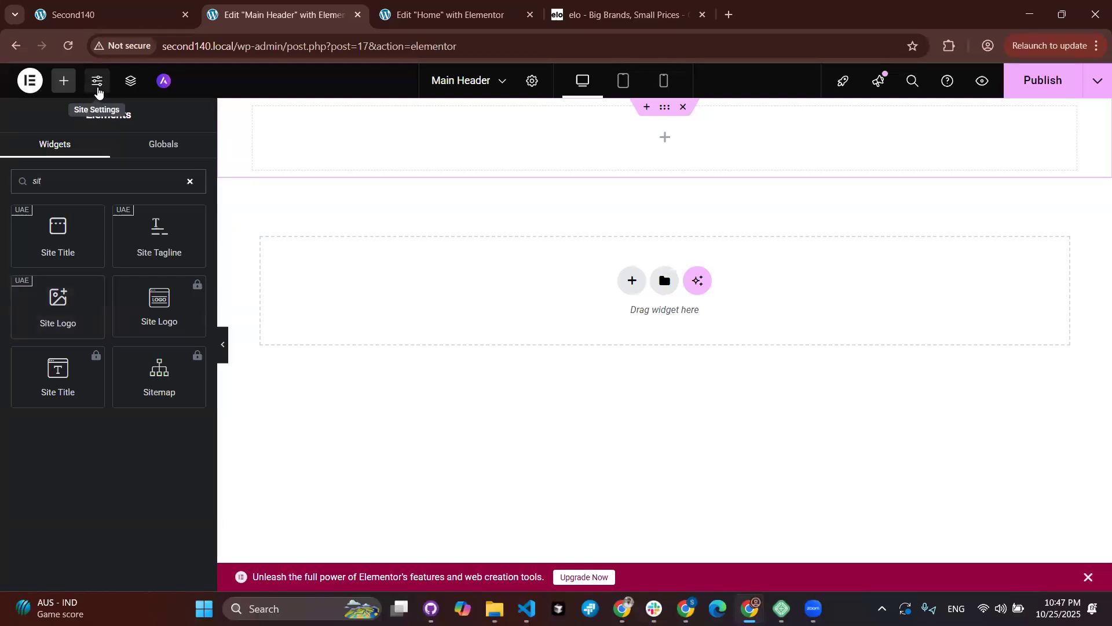
left_click_drag(56, 310, 417, 161)
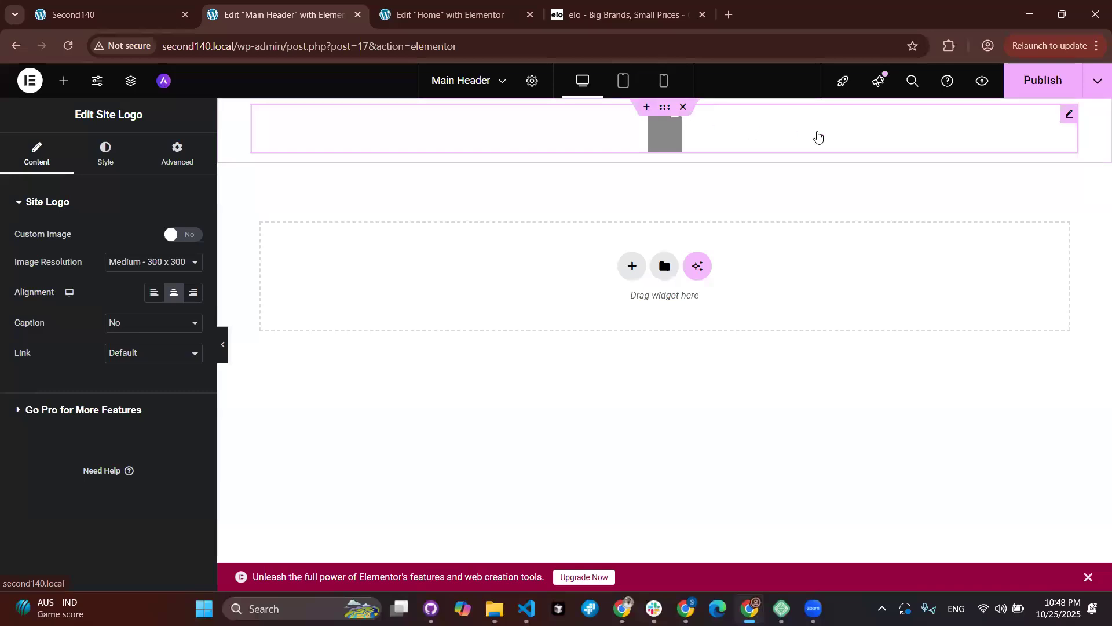
key("Delete")
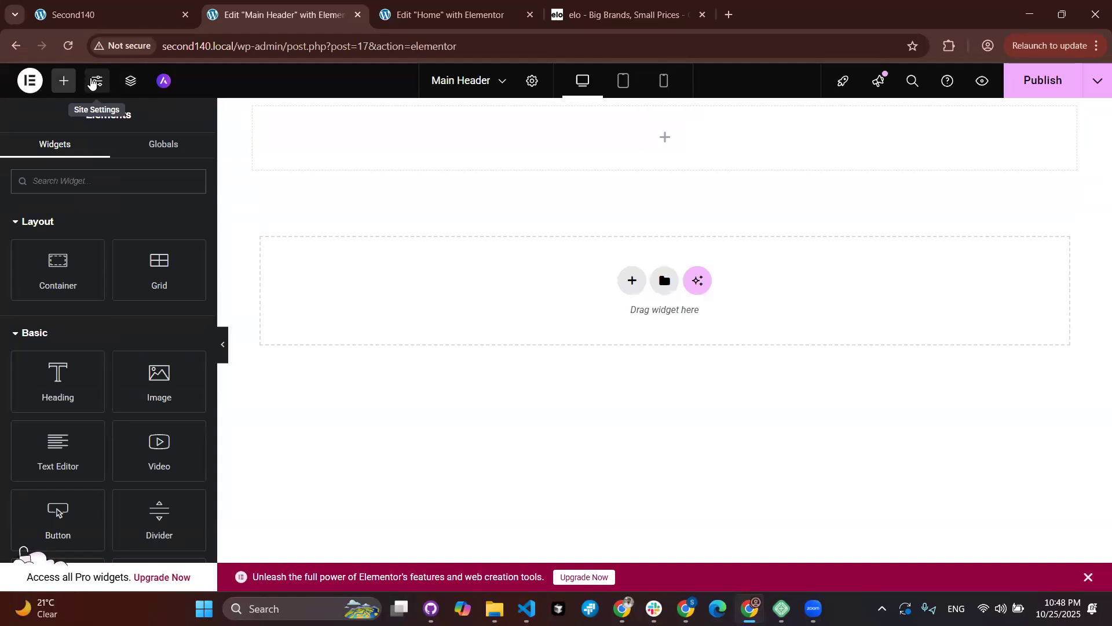
left_click_drag(159, 382, 413, 135)
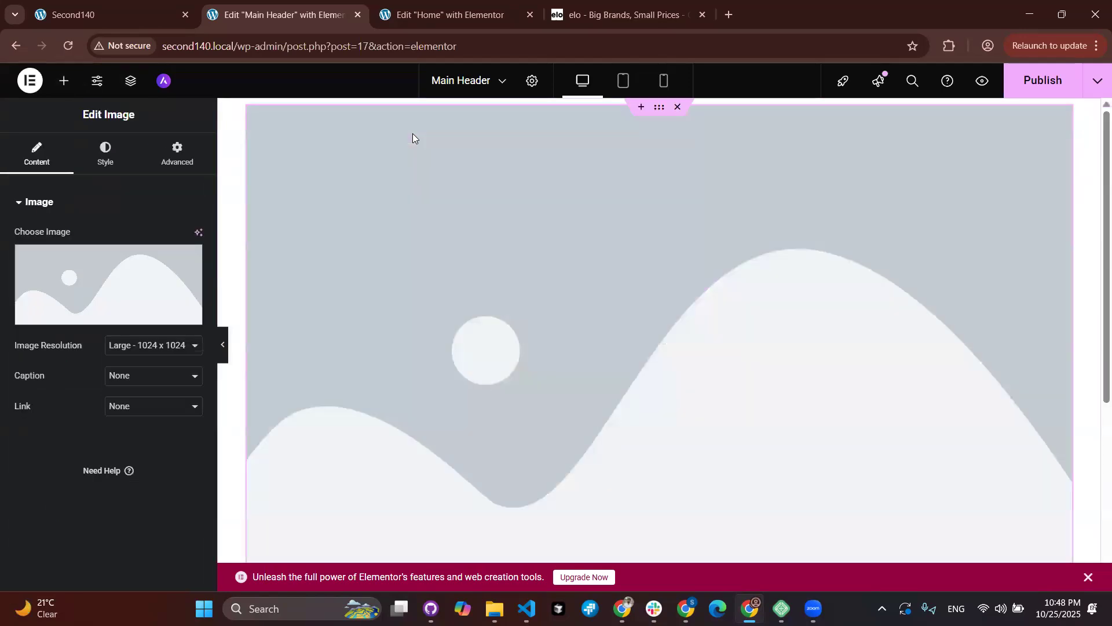
Step: Start choosing an image for the Image widget and browse local files for the logo
left_click(77, 275)
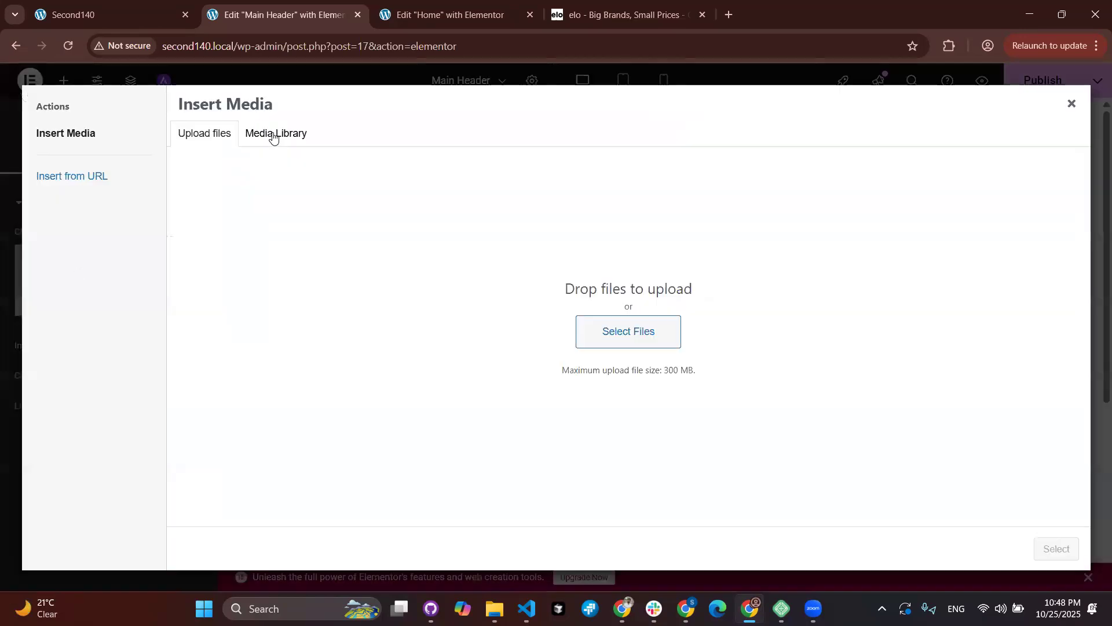
left_click(615, 328)
scroll(395, 326, "down", 15)
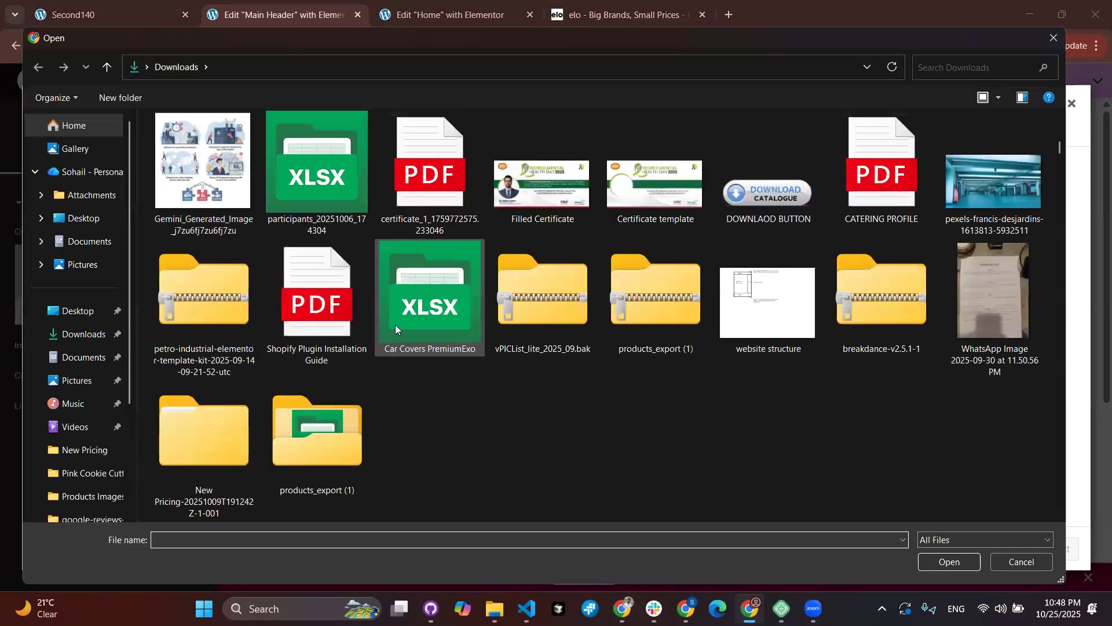
scroll(395, 326, "up", 5)
scroll(396, 325, "down", 10)
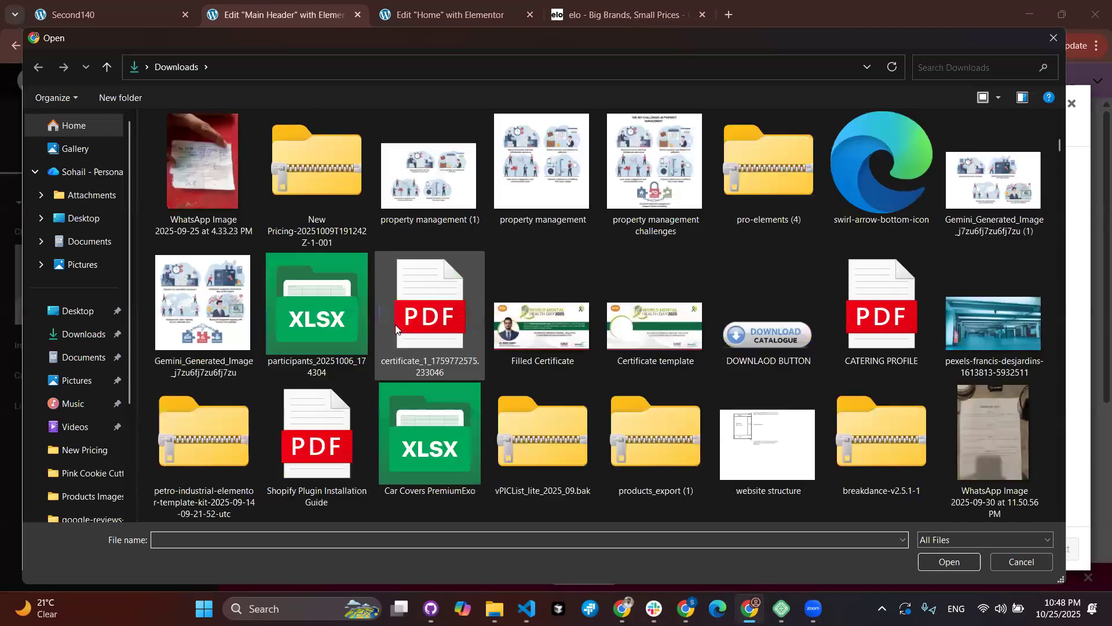
scroll(396, 325, "down", 2)
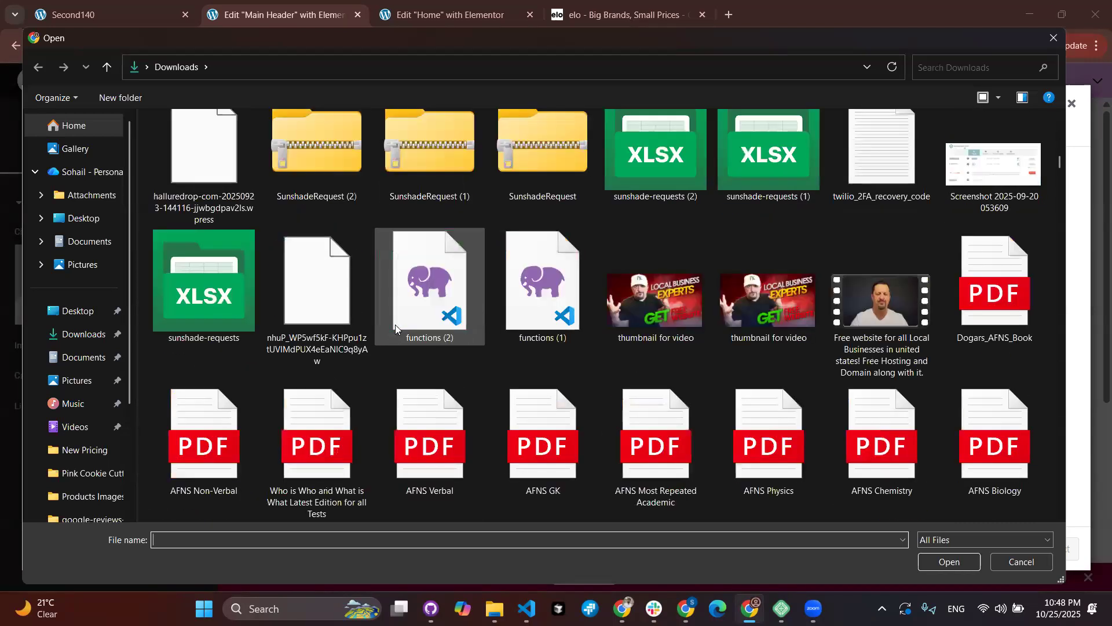
scroll(395, 324, "up", 12)
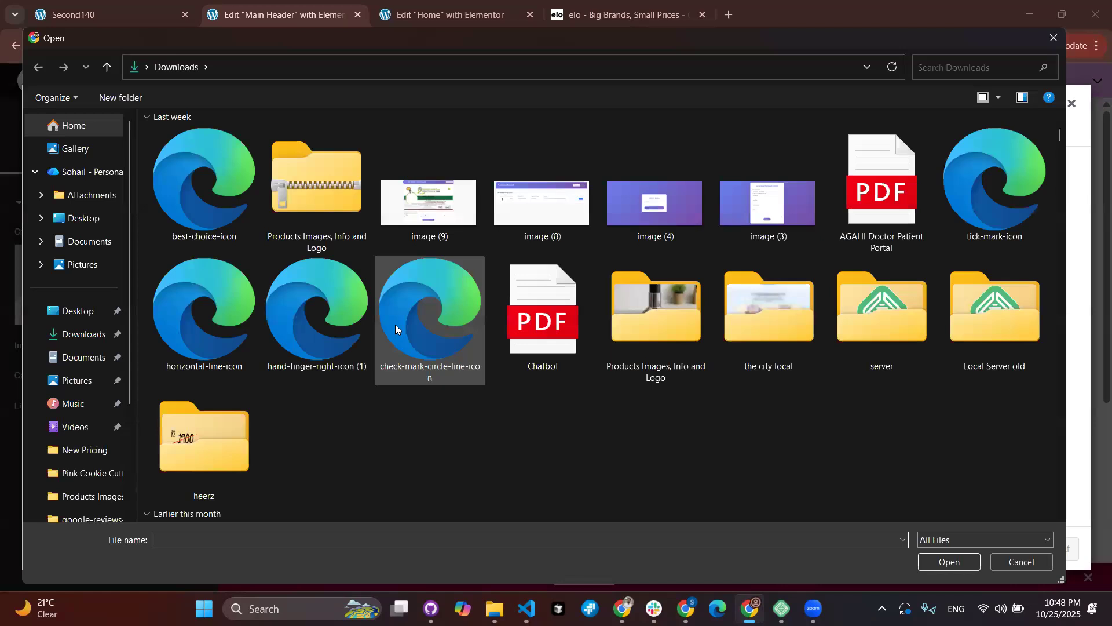
scroll(395, 329, "up", 3)
scroll(395, 329, "down", 5)
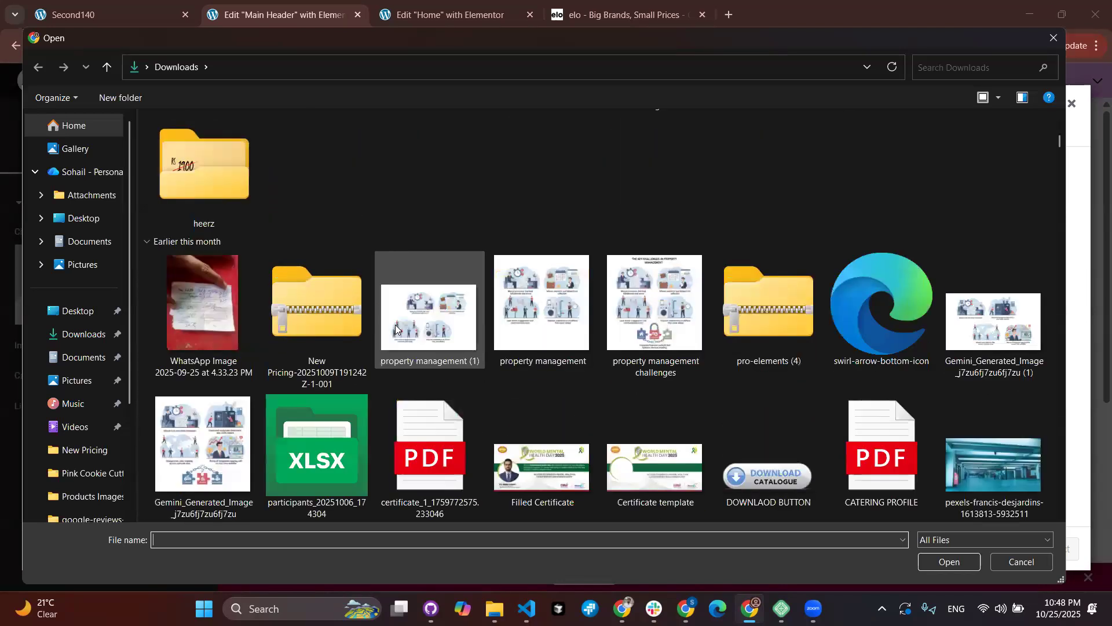
scroll(395, 329, "down", 15)
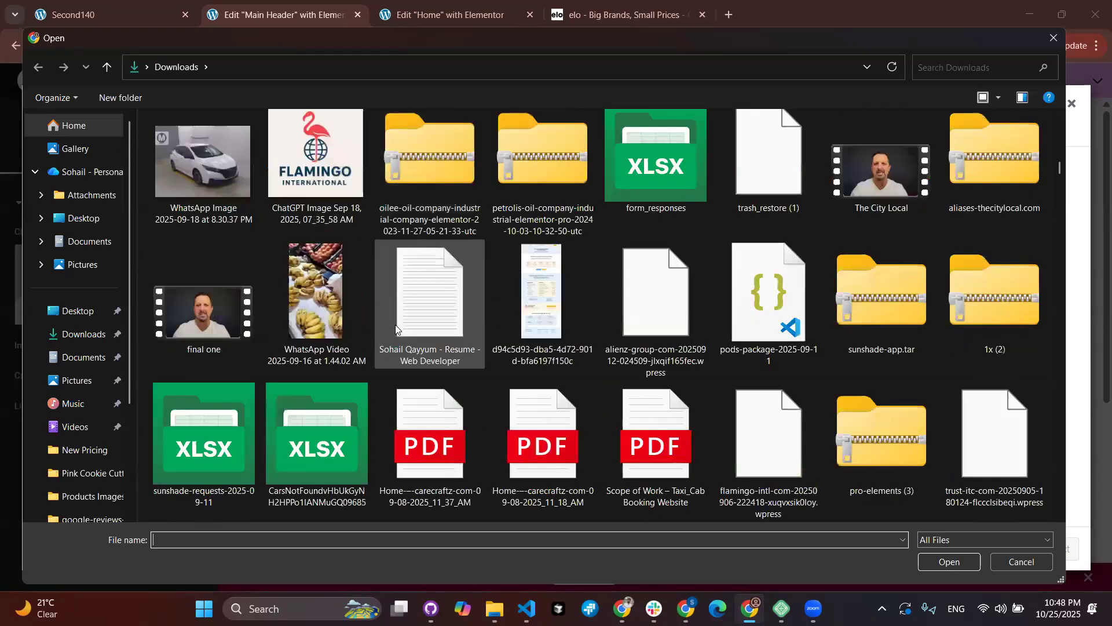
scroll(395, 328, "down", 10)
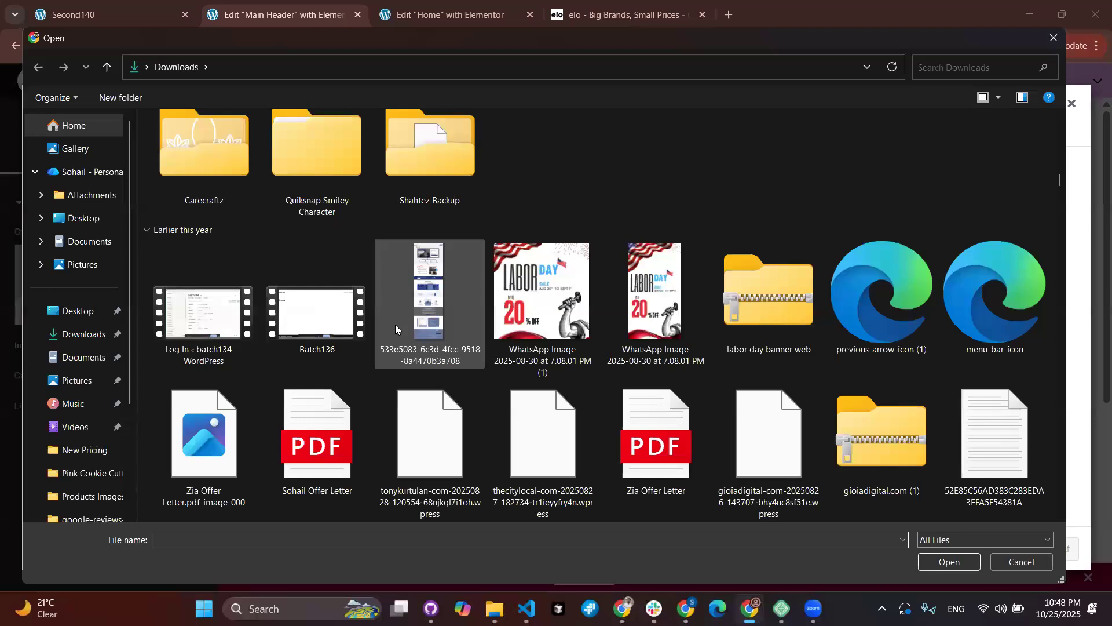
scroll(396, 328, "down", 5)
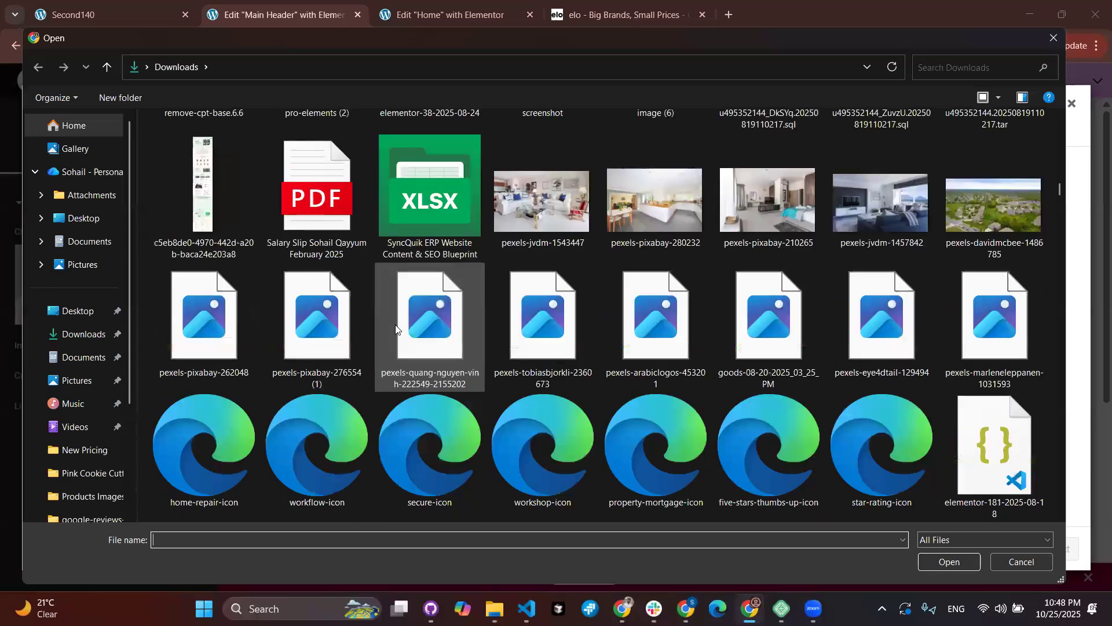
scroll(396, 329, "down", 5)
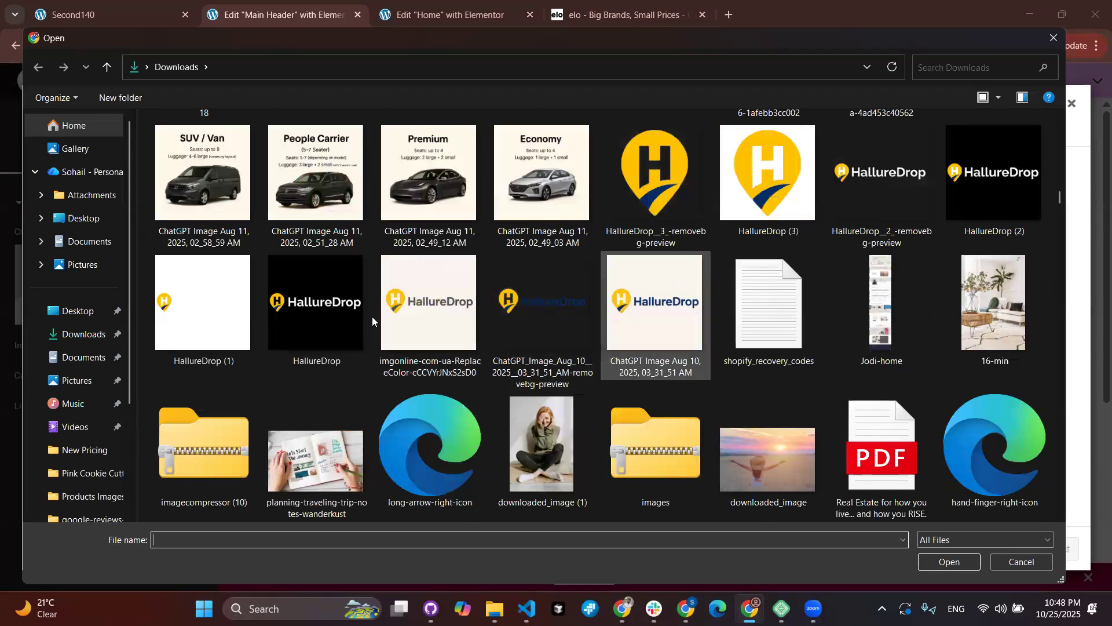
Step: Upload HallureDrop.png to the media library and open it in the image editor
left_click(318, 321)
left_click(963, 567)
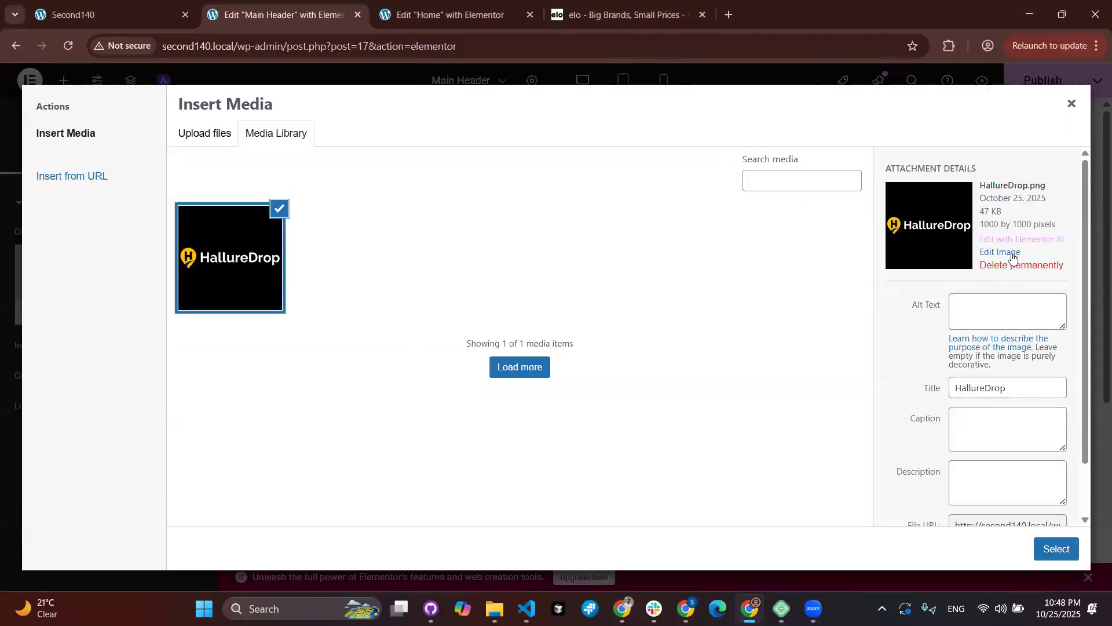
left_click(1013, 258)
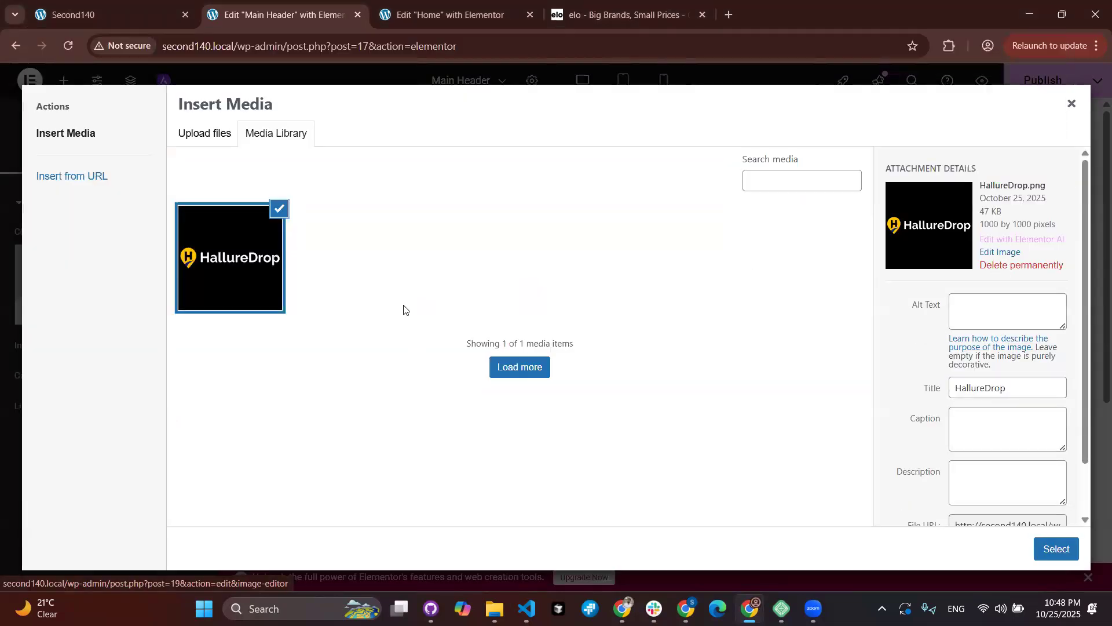
Step: Crop the HallureDrop logo to a 1000 × 215 banner and save the edits
scroll(172, 331, "down", 1)
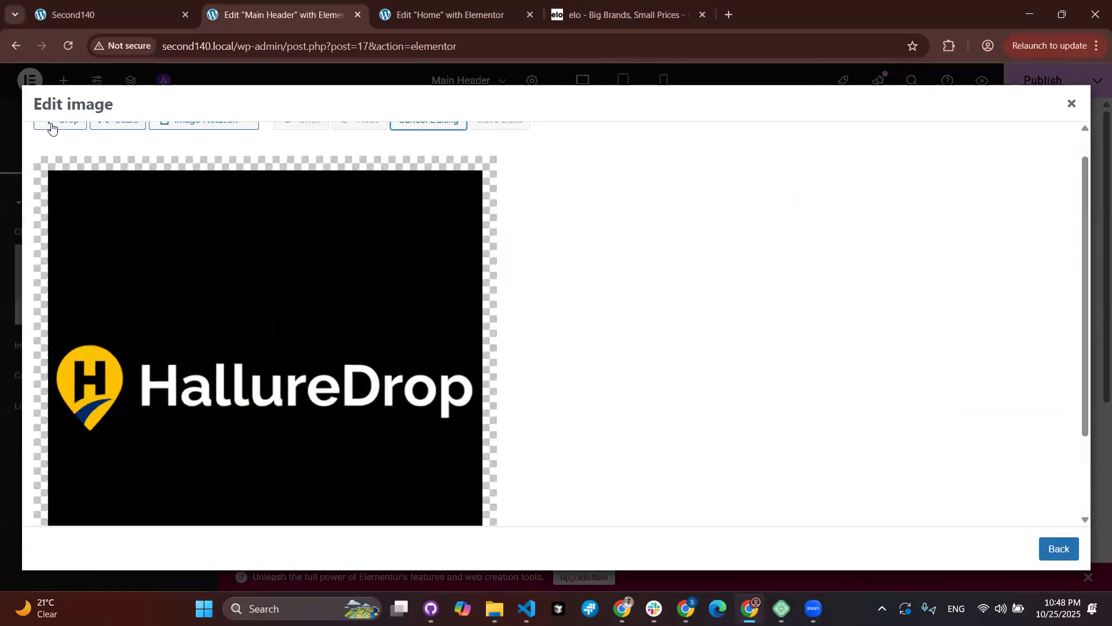
scroll(49, 138, "up", 1)
left_click(55, 150)
scroll(205, 290, "down", 1)
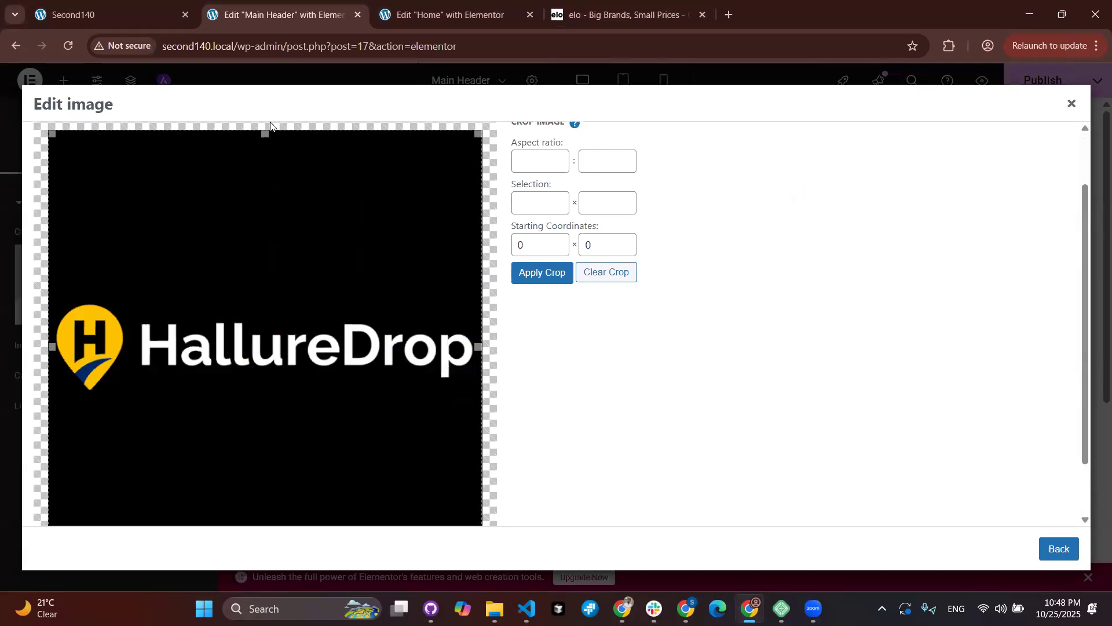
left_click_drag(265, 185, 265, 292)
scroll(283, 425, "down", 1)
left_click_drag(268, 499, 293, 333)
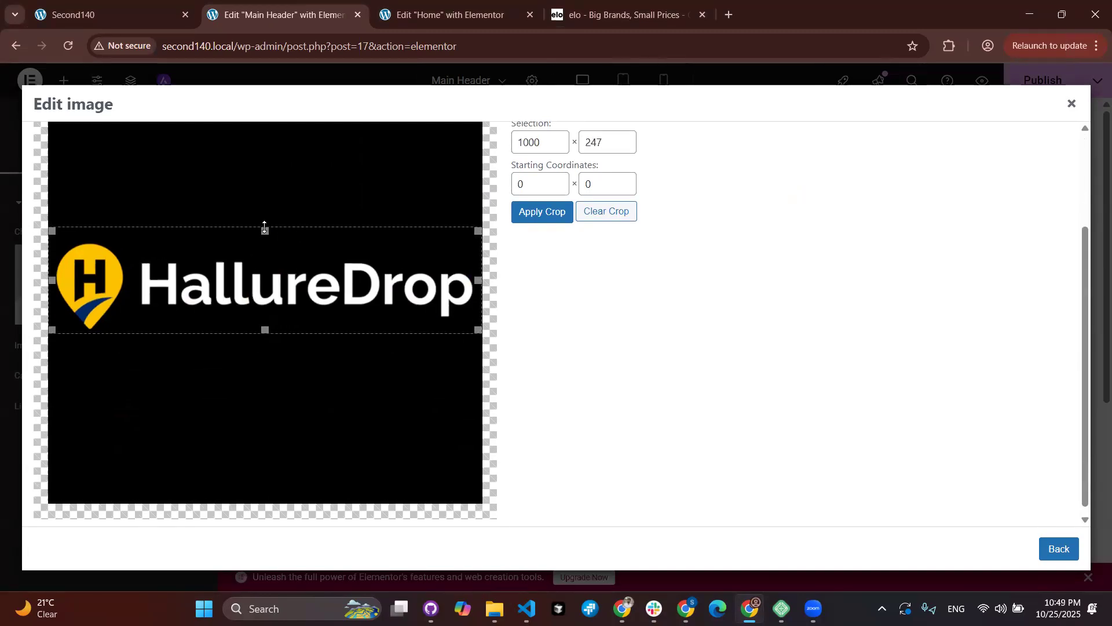
left_click_drag(264, 230, 264, 244)
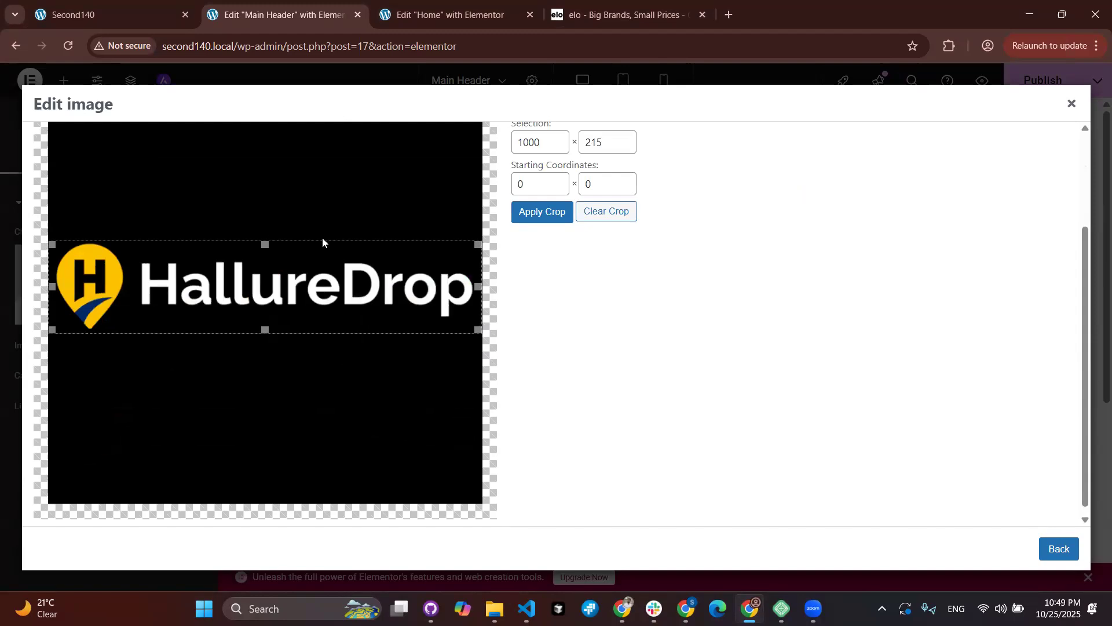
left_click(526, 215)
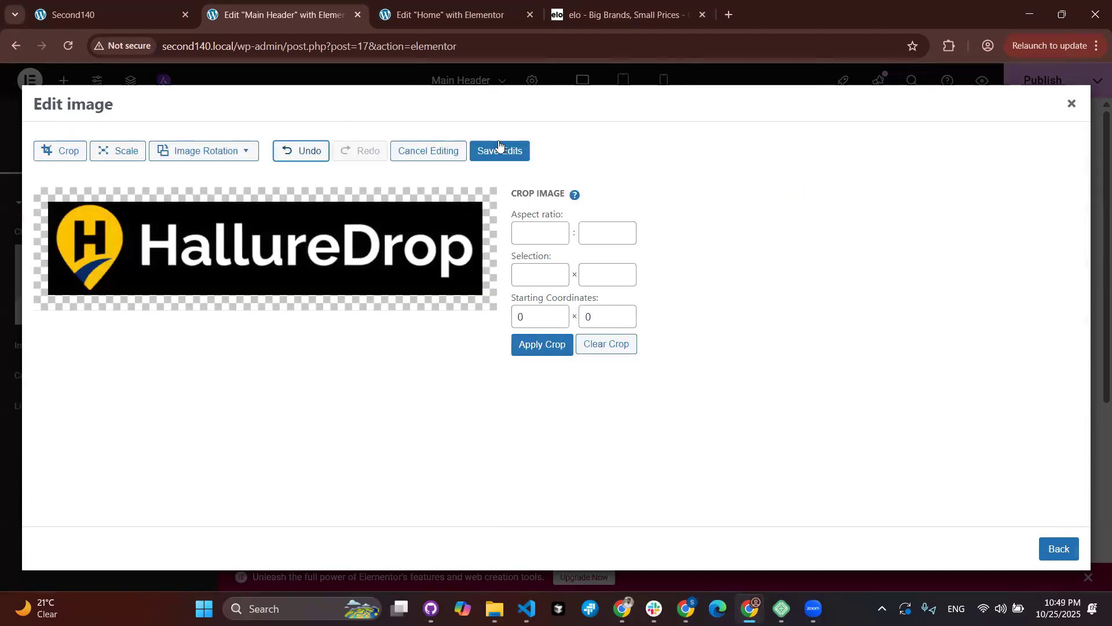
left_click(499, 148)
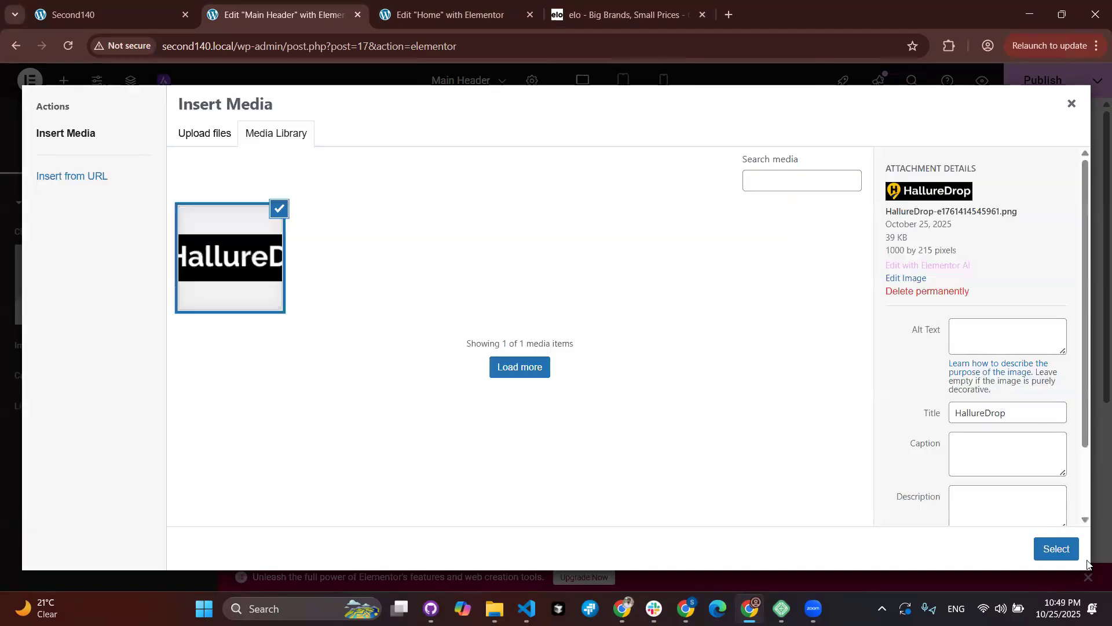
Step: Insert the cropped logo and add a Navigation Menu widget using Main Menu beneath it
left_click(1057, 549)
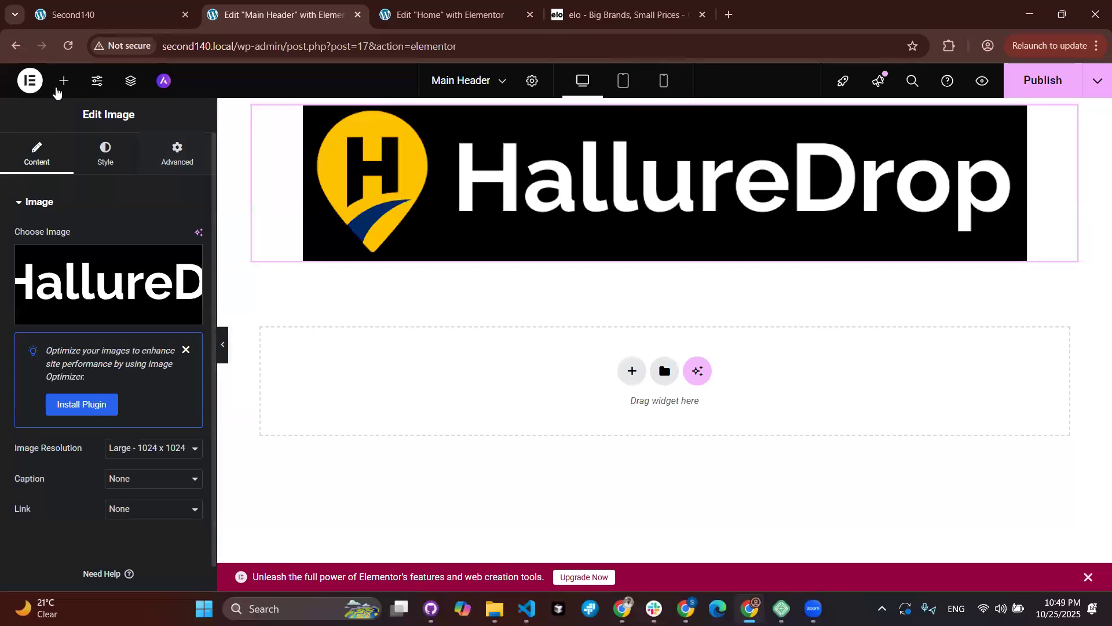
left_click(60, 87)
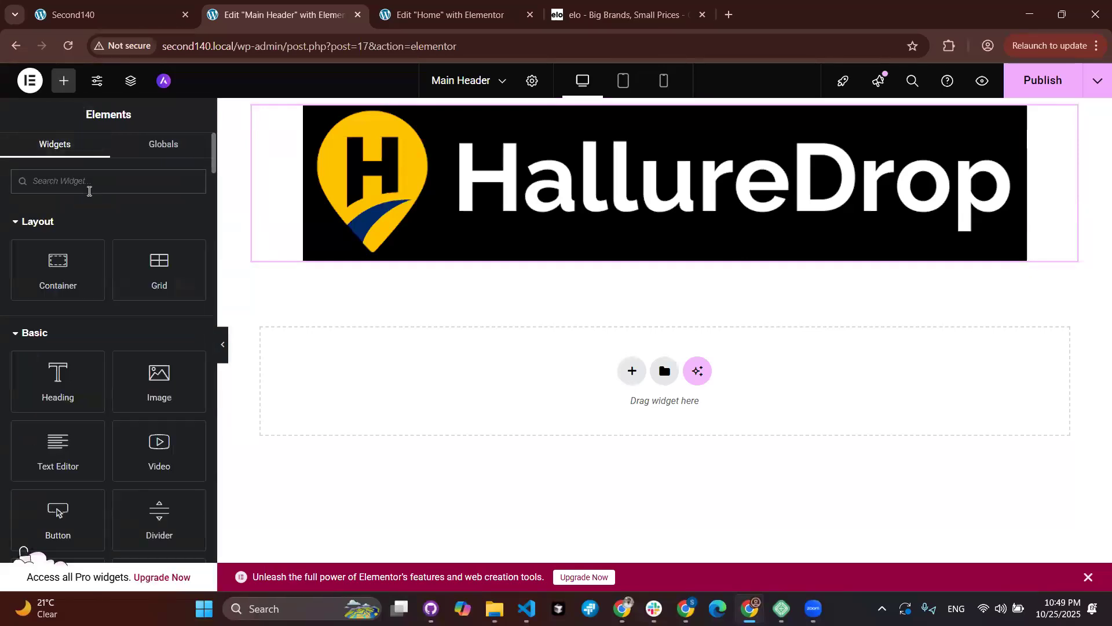
type("menu")
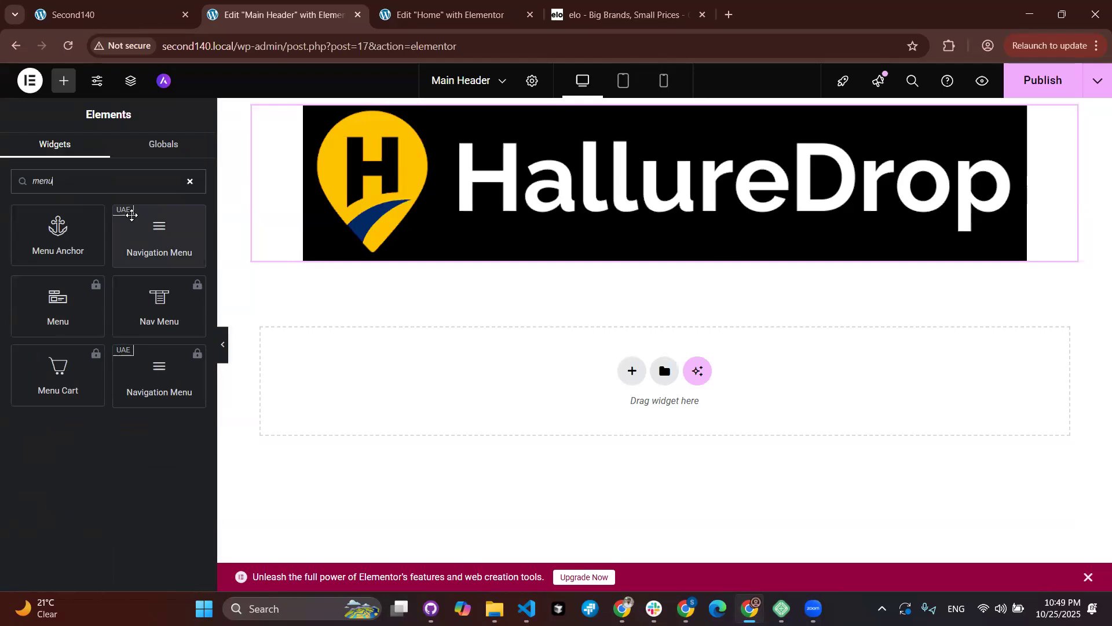
left_click_drag(151, 218, 399, 245)
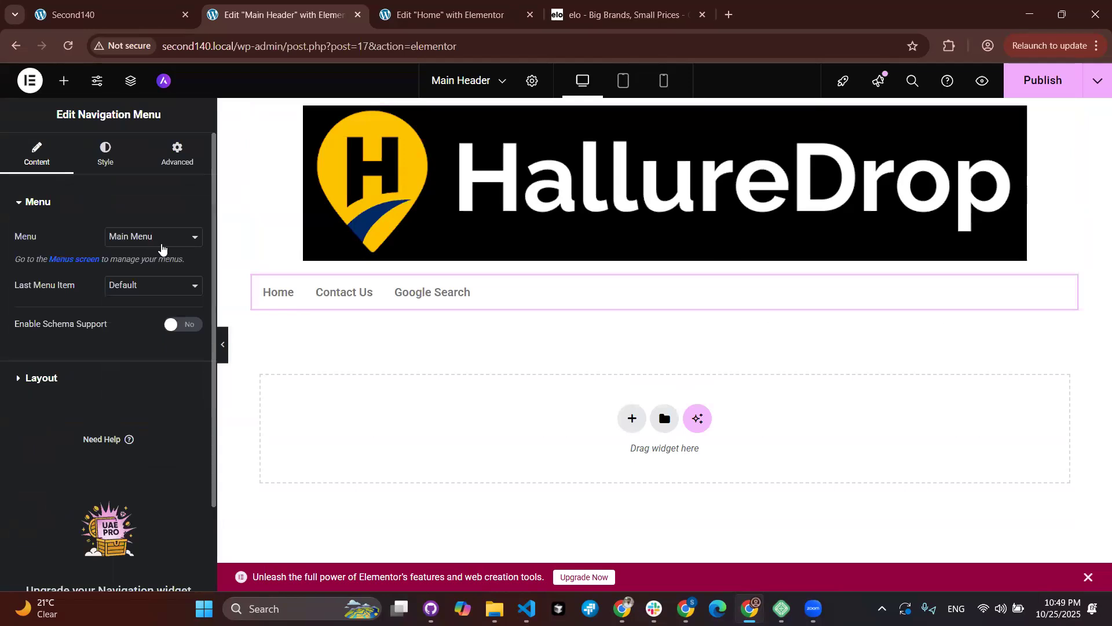
left_click(160, 239)
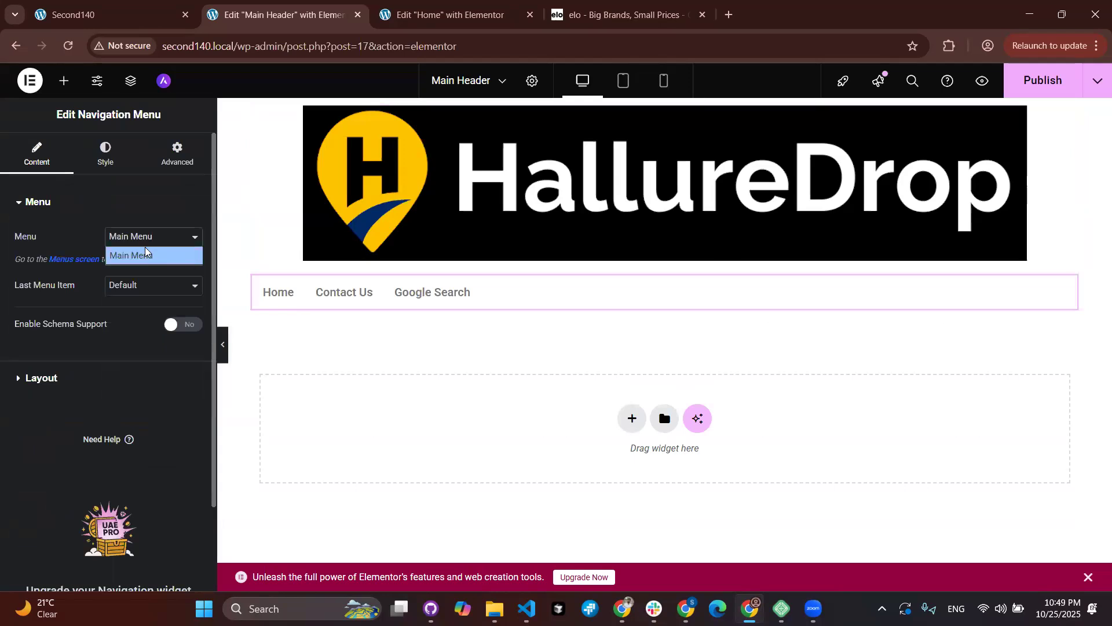
left_click(3, 330)
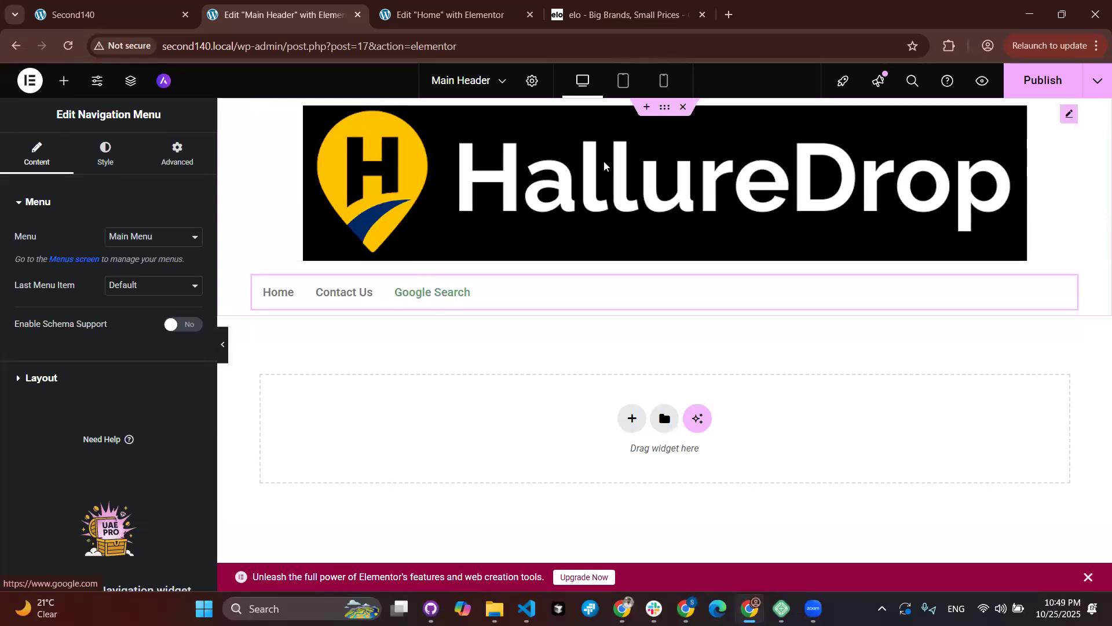
Step: Set the header container's Direction to Row - horizontal so logo and menu sit side by side
left_click(665, 108)
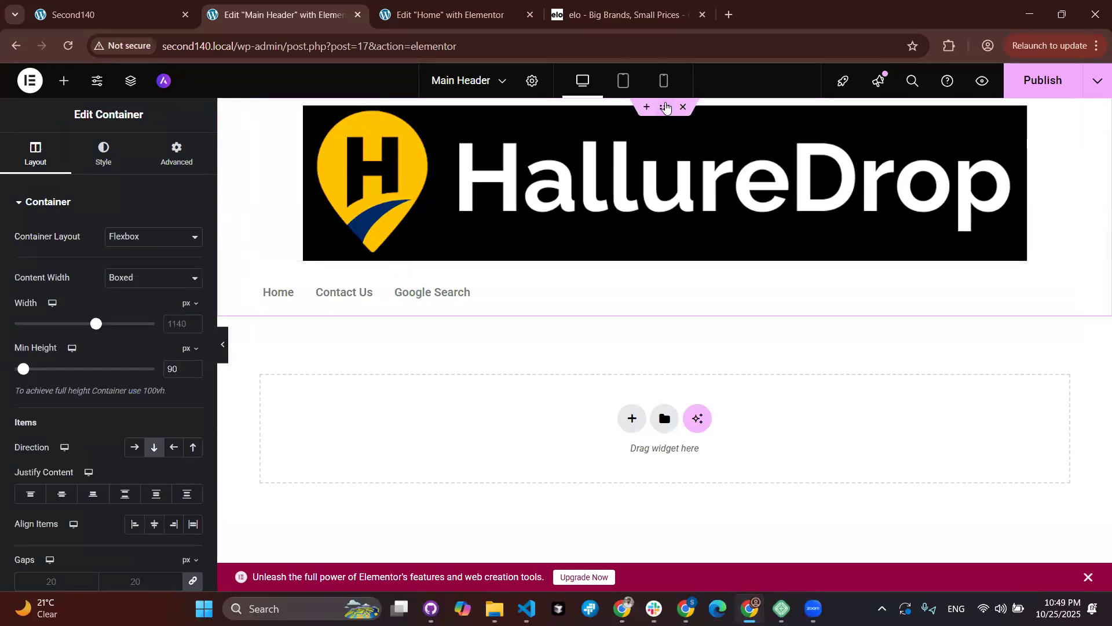
scroll(44, 415, "down", 1)
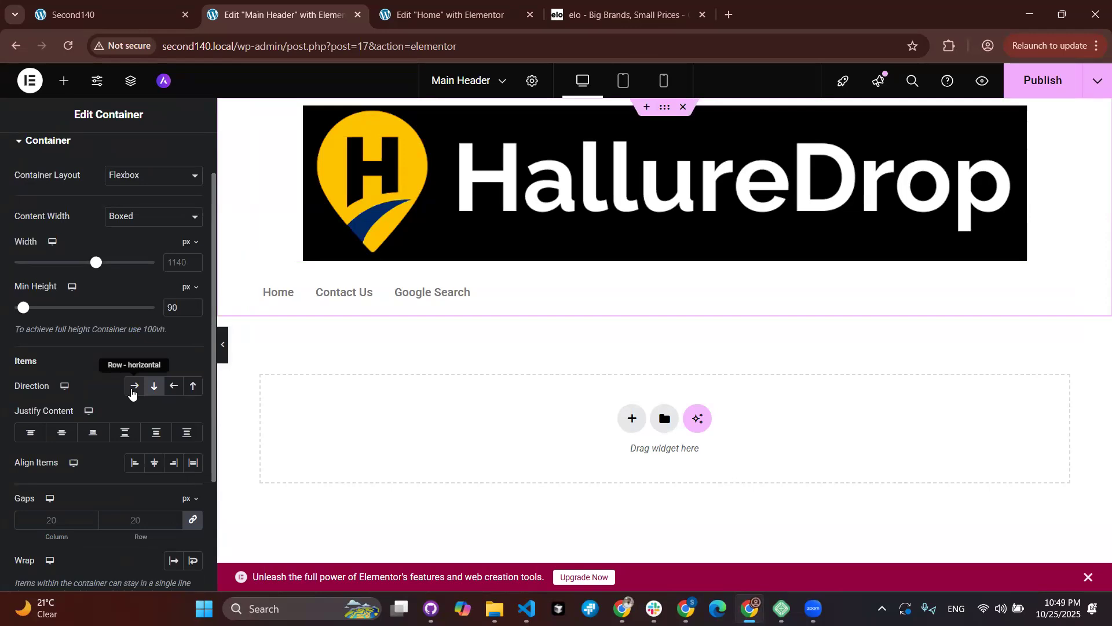
left_click(133, 393)
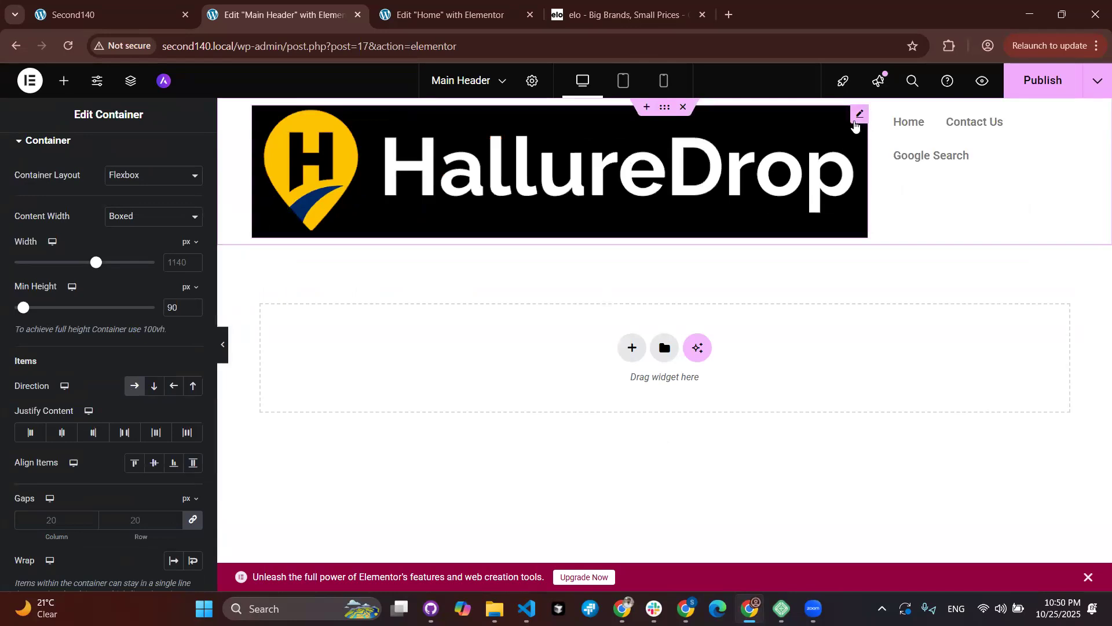
left_click(856, 124)
Step: Adjust the logo's Max Width, then set its Image Resolution to Full
left_click(104, 161)
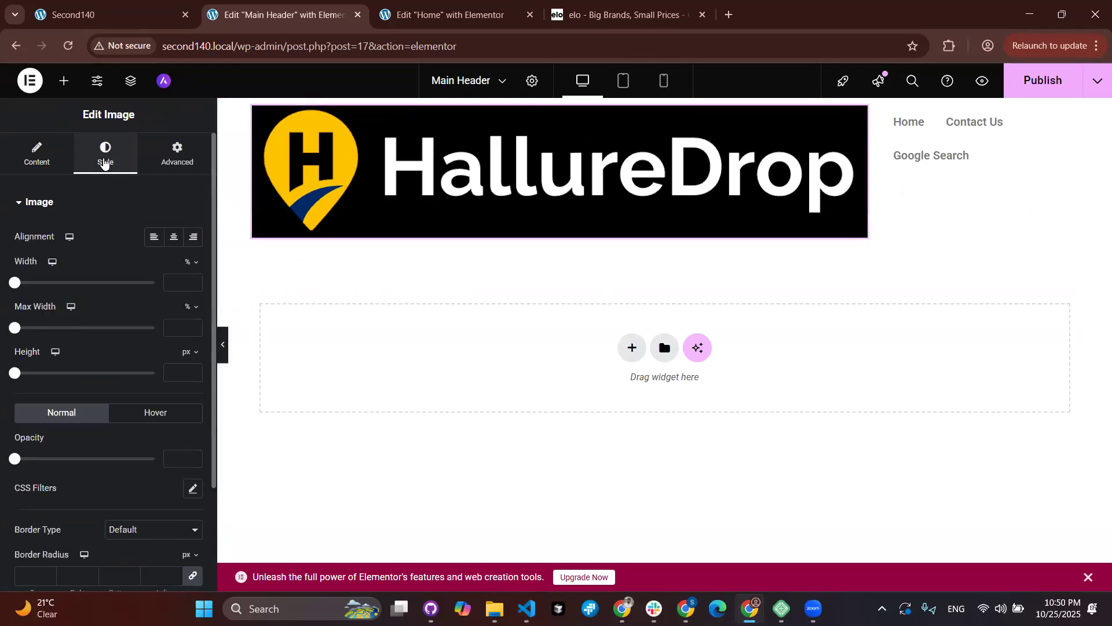
left_click_drag(18, 333, 45, 330)
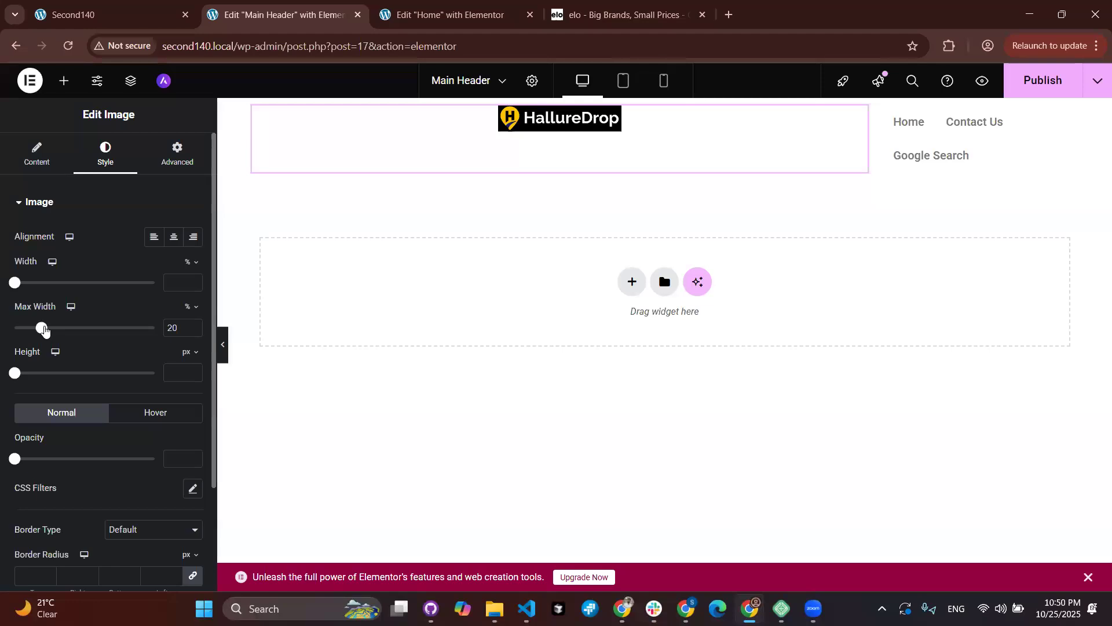
left_click_drag(44, 330, 49, 329)
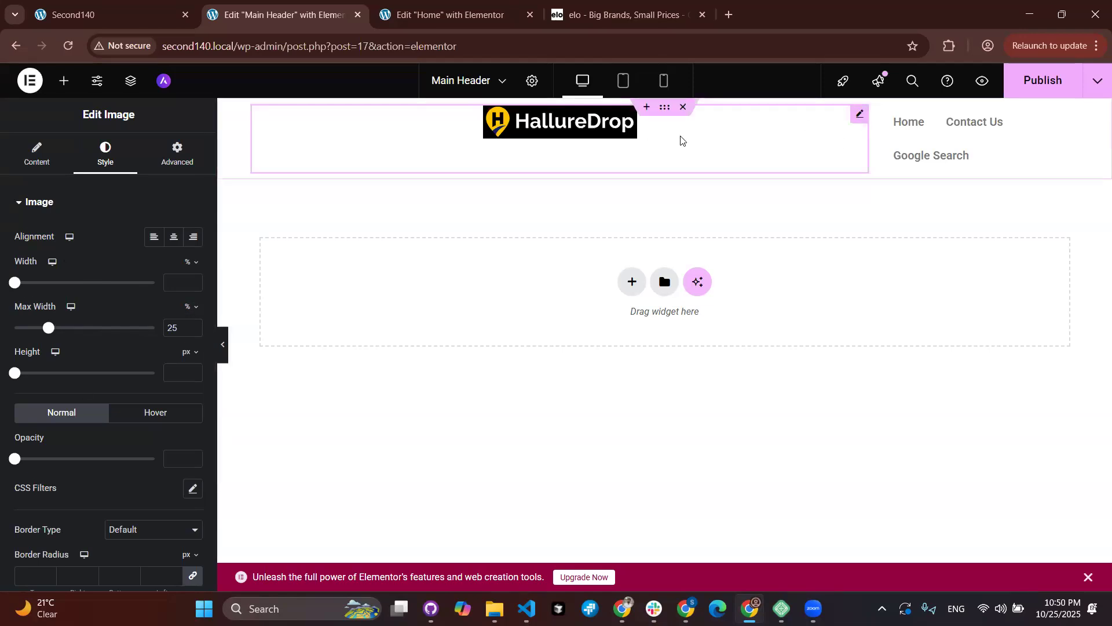
left_click(41, 154)
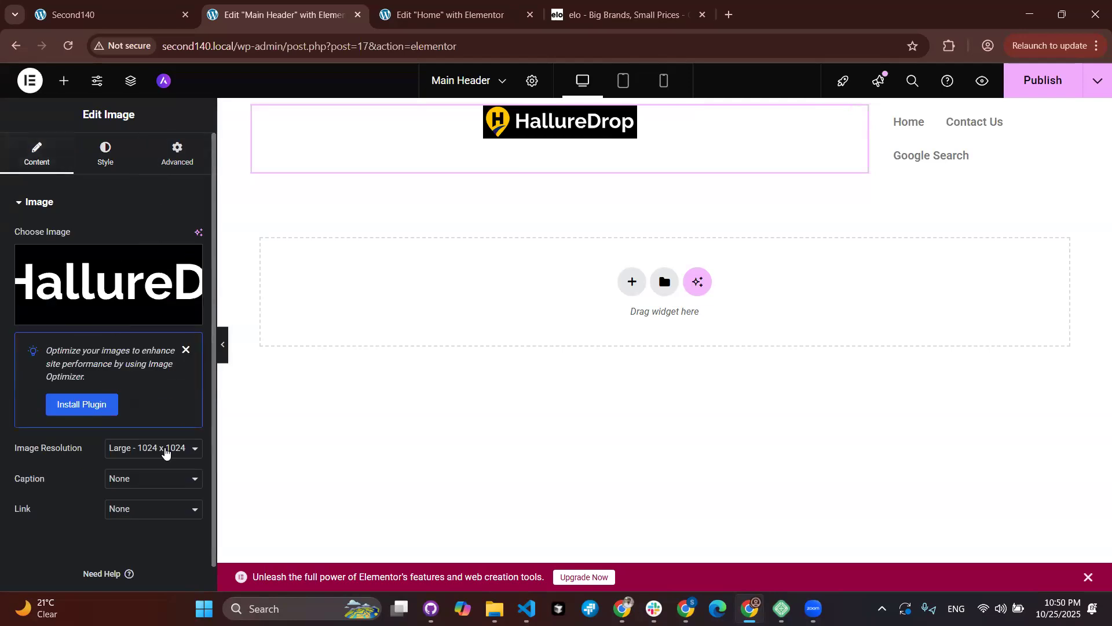
left_click(167, 453)
left_click(161, 412)
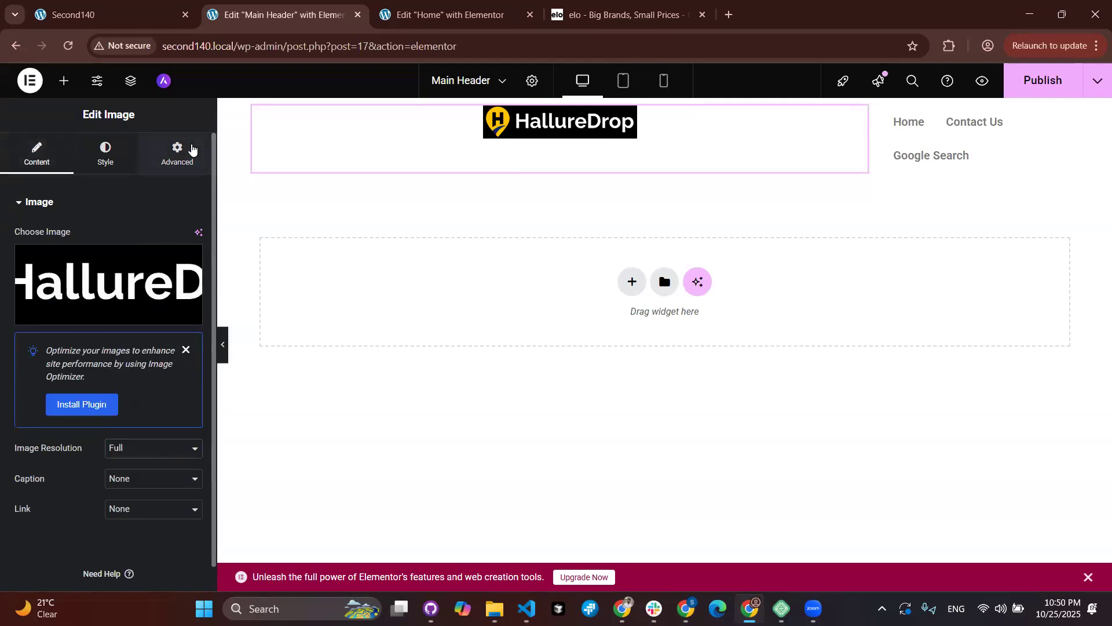
Step: Set the header container's Justify Content to Space Between
left_click(186, 152)
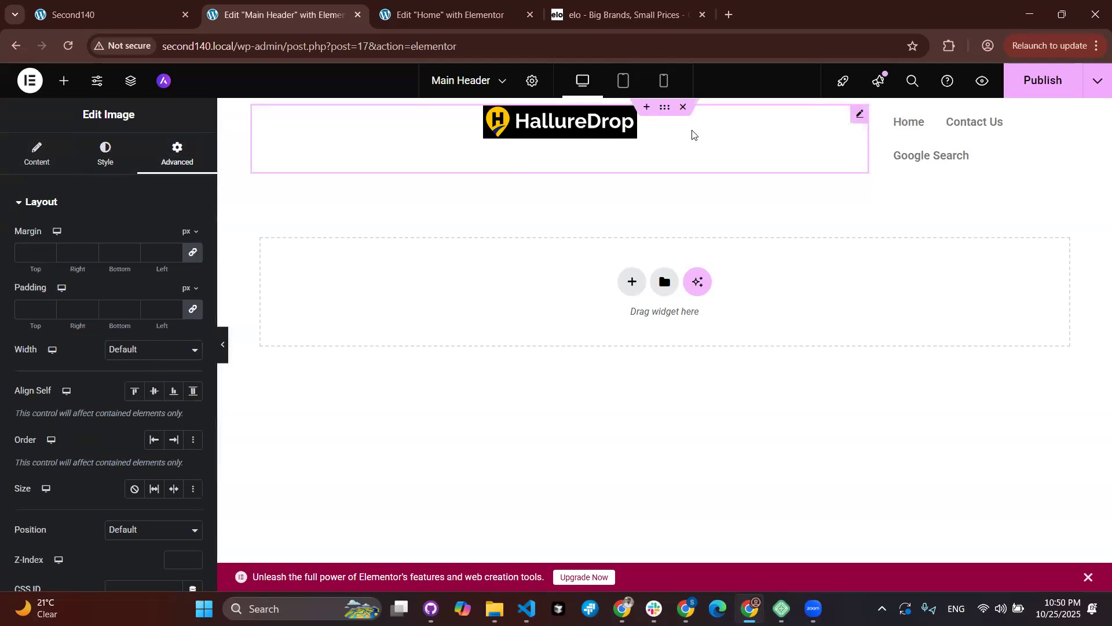
left_click(665, 113)
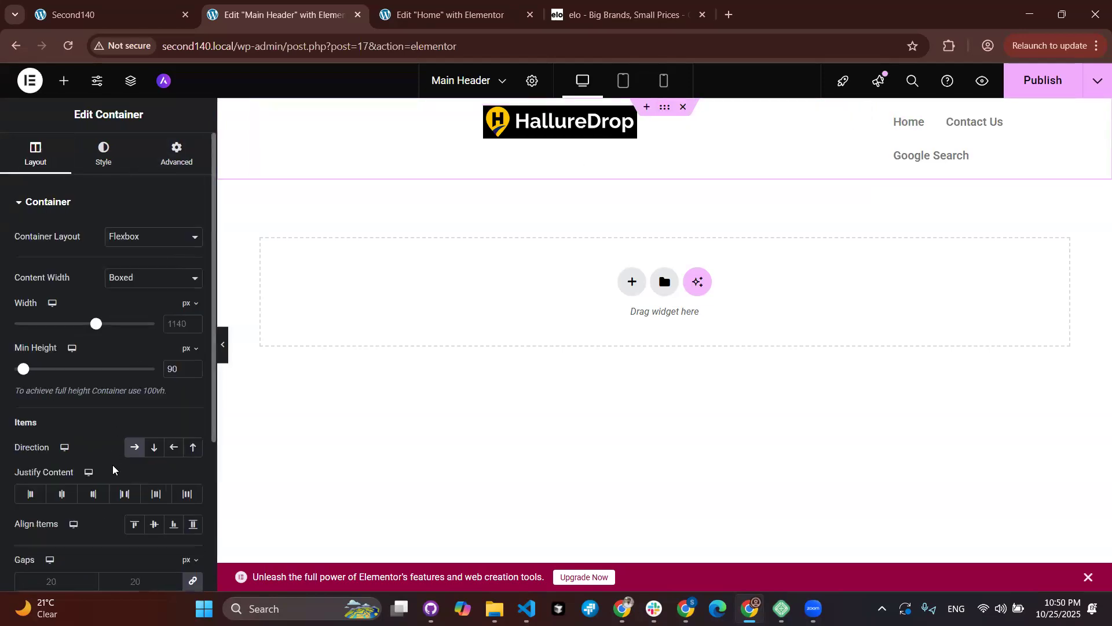
scroll(113, 467, "down", 2)
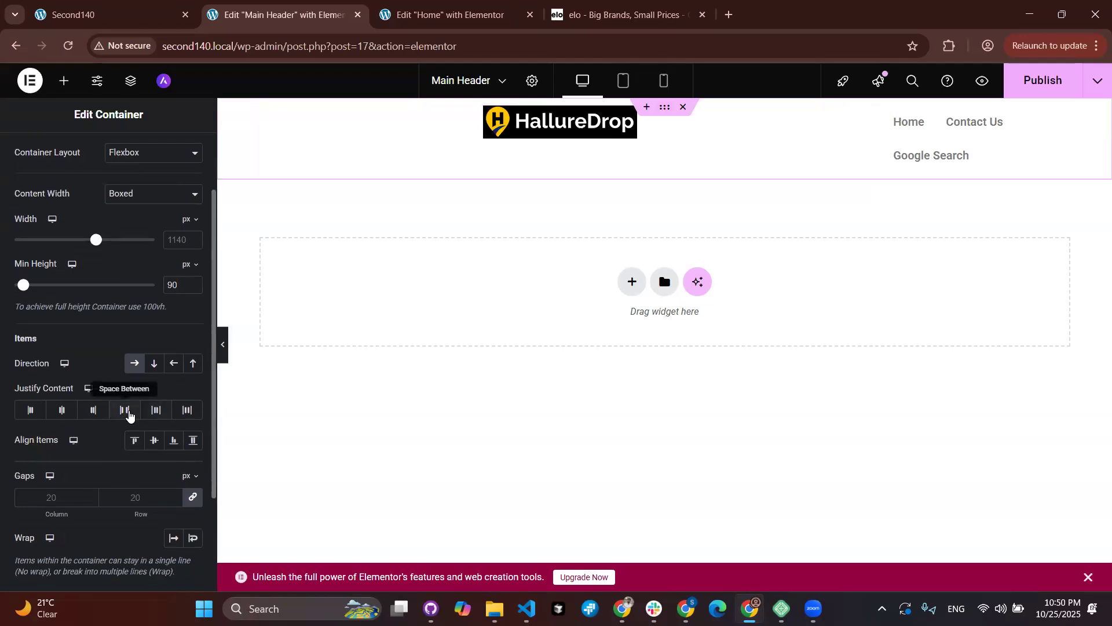
left_click(125, 411)
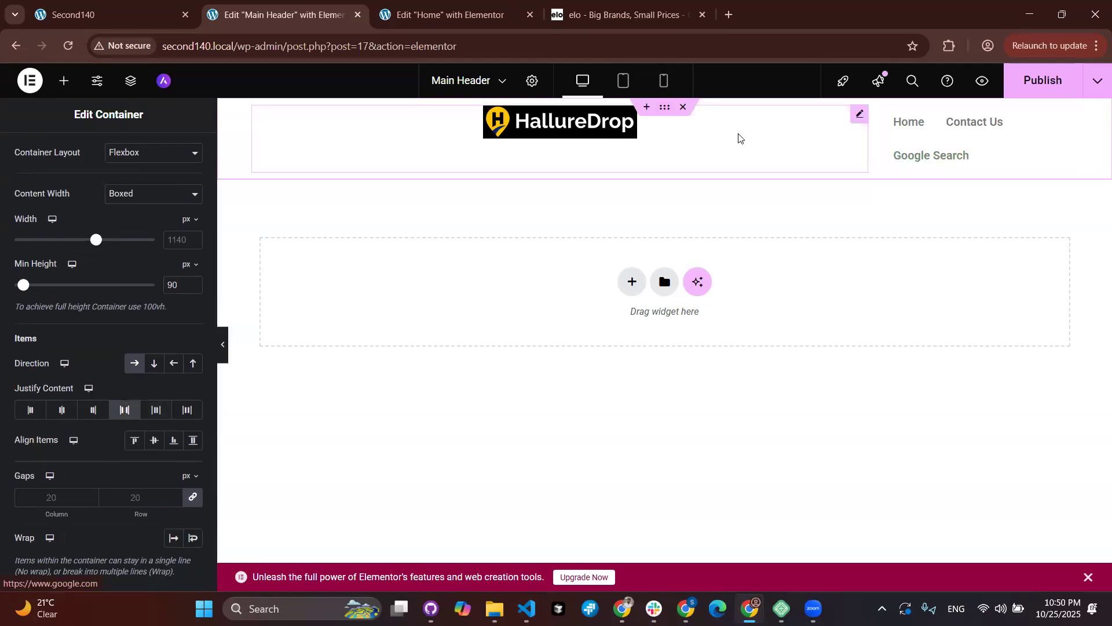
Step: Give the logo widget a Custom width of 25%
left_click(861, 117)
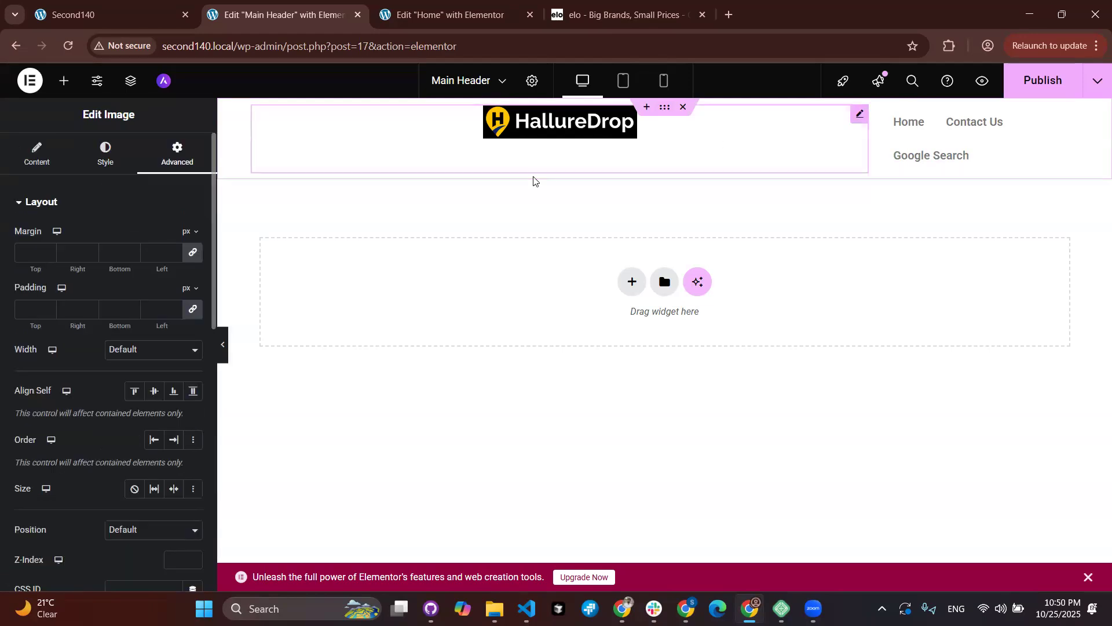
left_click(116, 358)
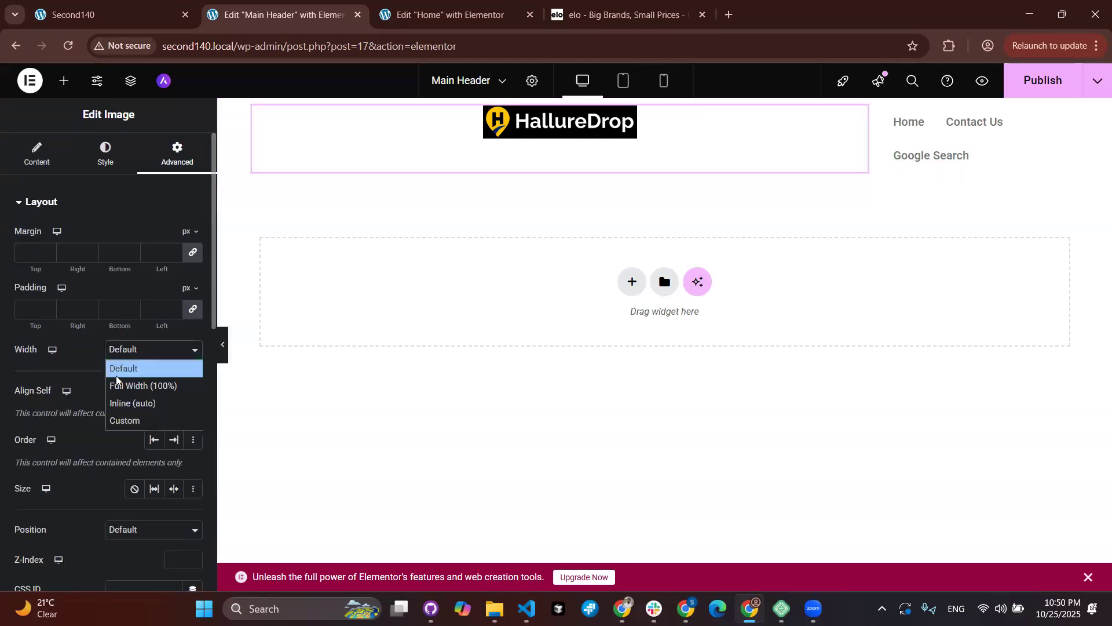
left_click(124, 421)
left_click_drag(32, 397, 48, 396)
left_click(194, 392)
left_click(447, 115)
Step: Set the logo's Max Width to 100% and preview the header
left_click(103, 152)
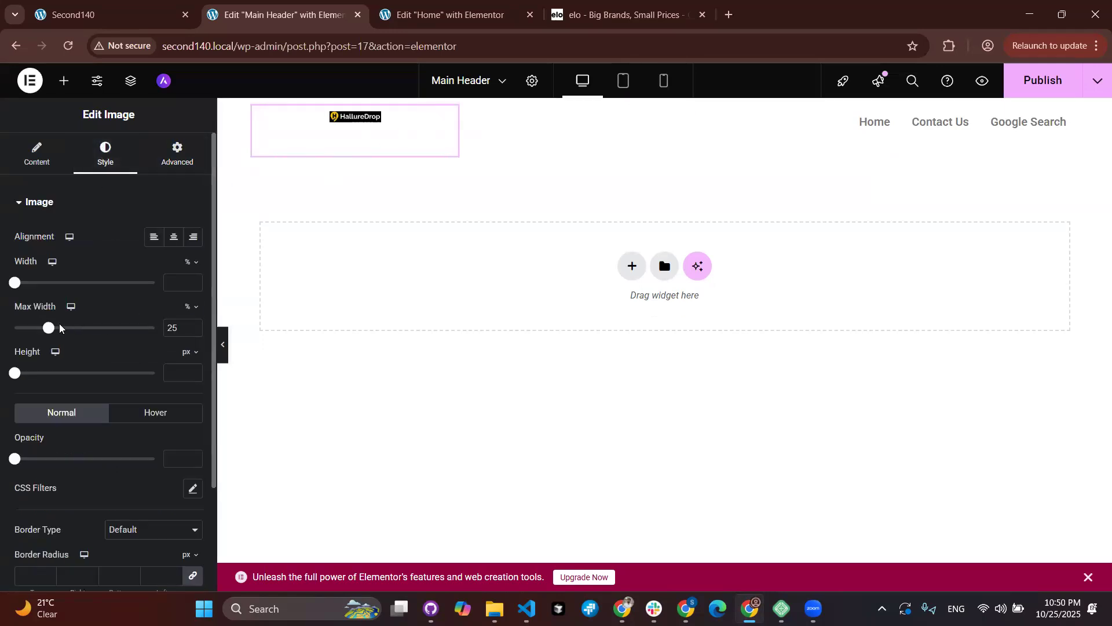
left_click_drag(50, 328, 186, 307)
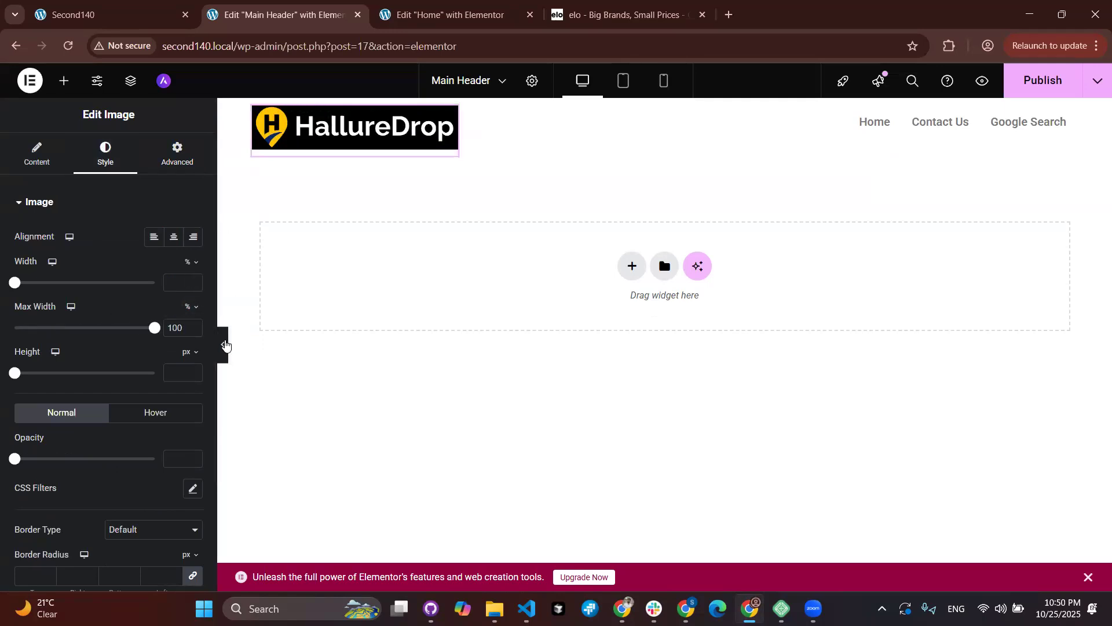
left_click(224, 345)
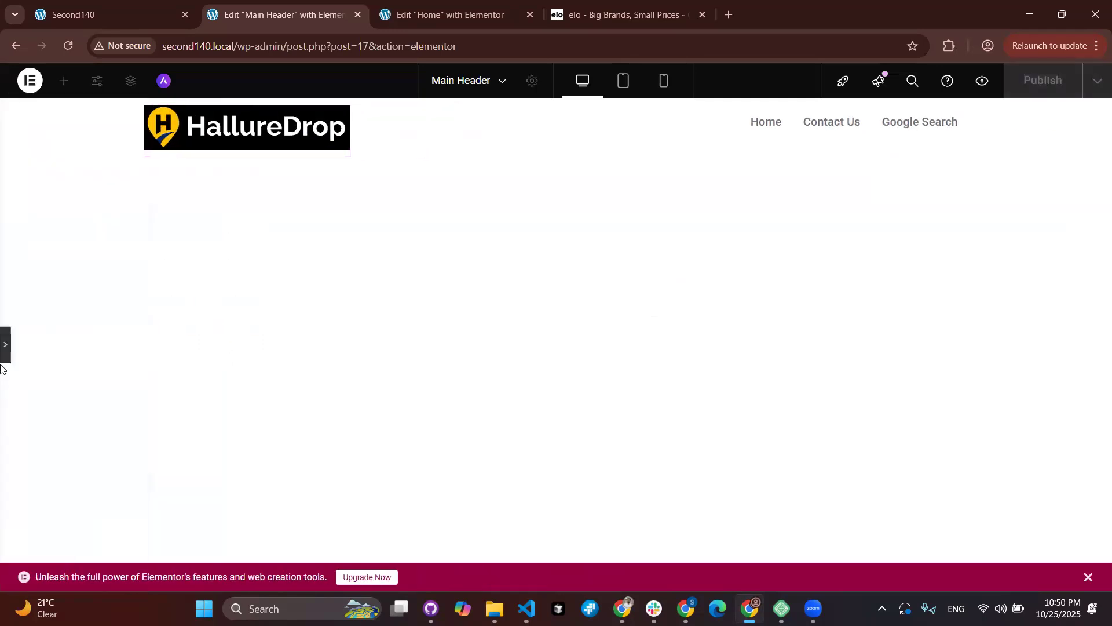
left_click(5, 345)
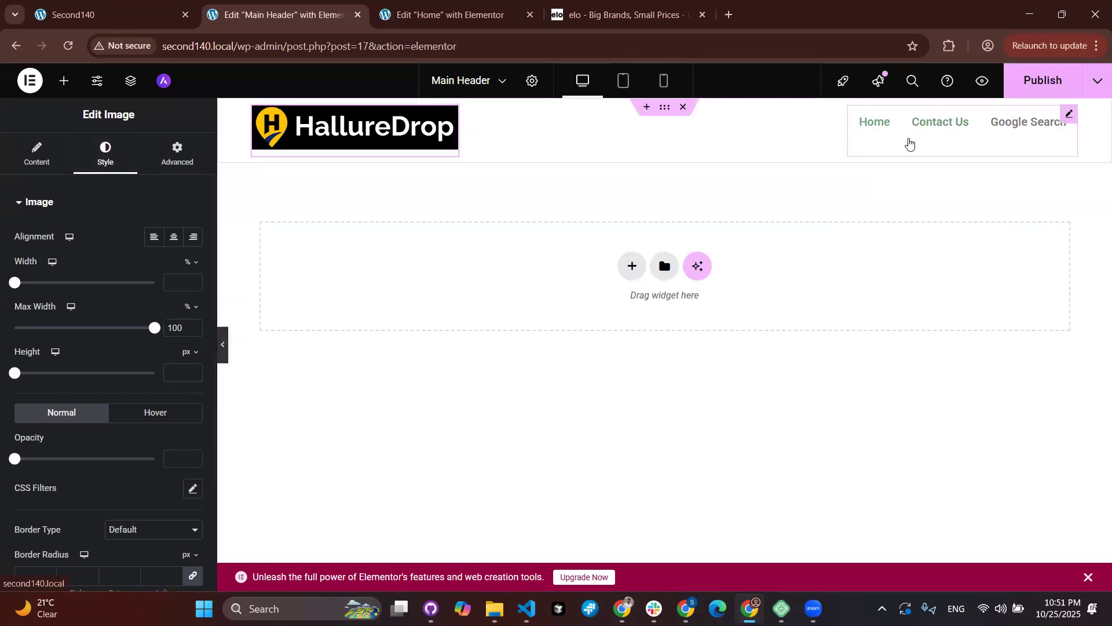
Step: Set the header container's Align Items to Center and publish the header
left_click(261, 260)
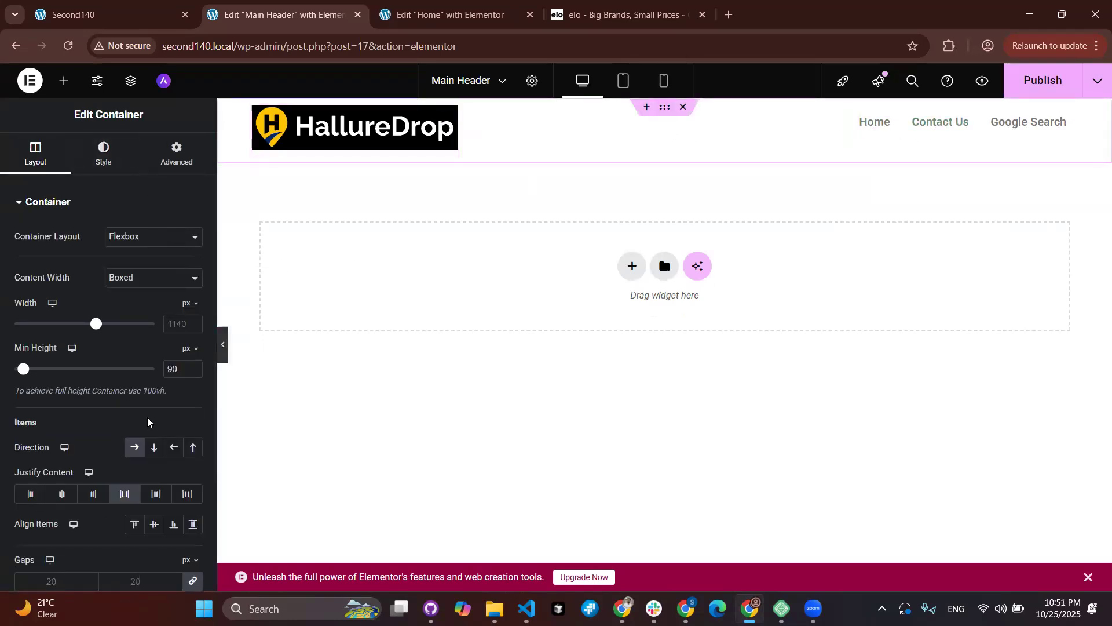
left_click(153, 525)
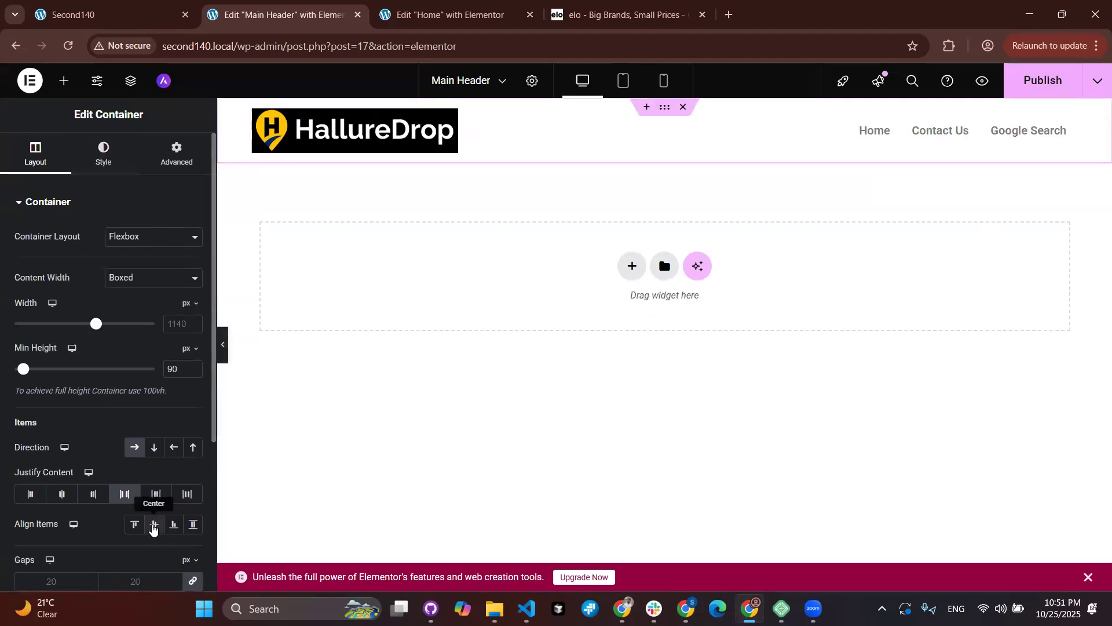
left_click(1024, 89)
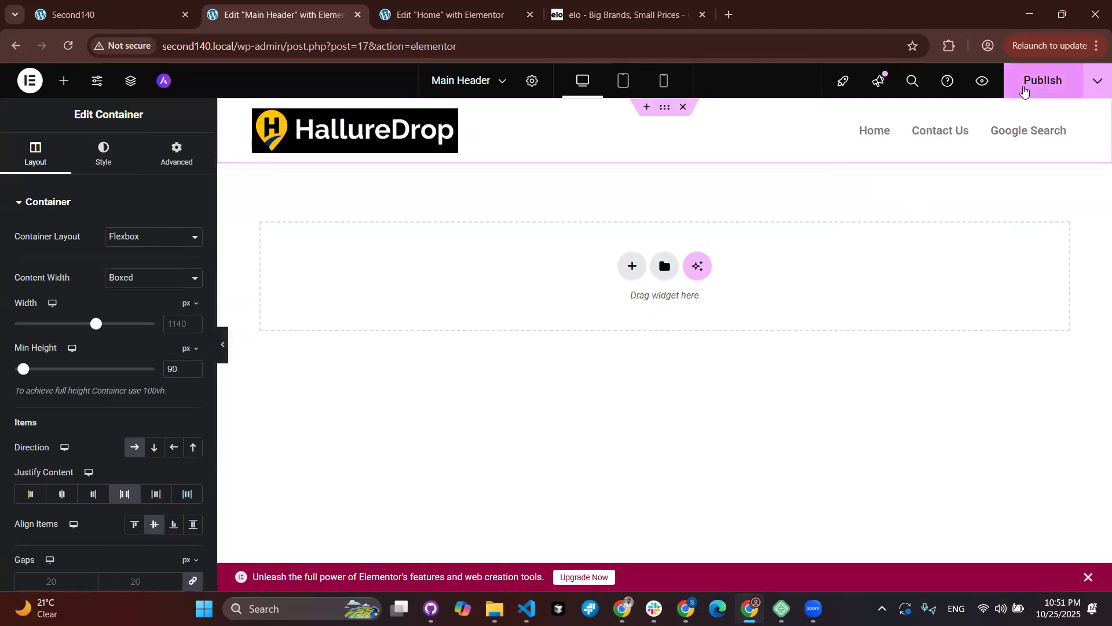
Step: Reload the live site to check the new header, then return to the editor
left_click(97, 6)
left_click(68, 46)
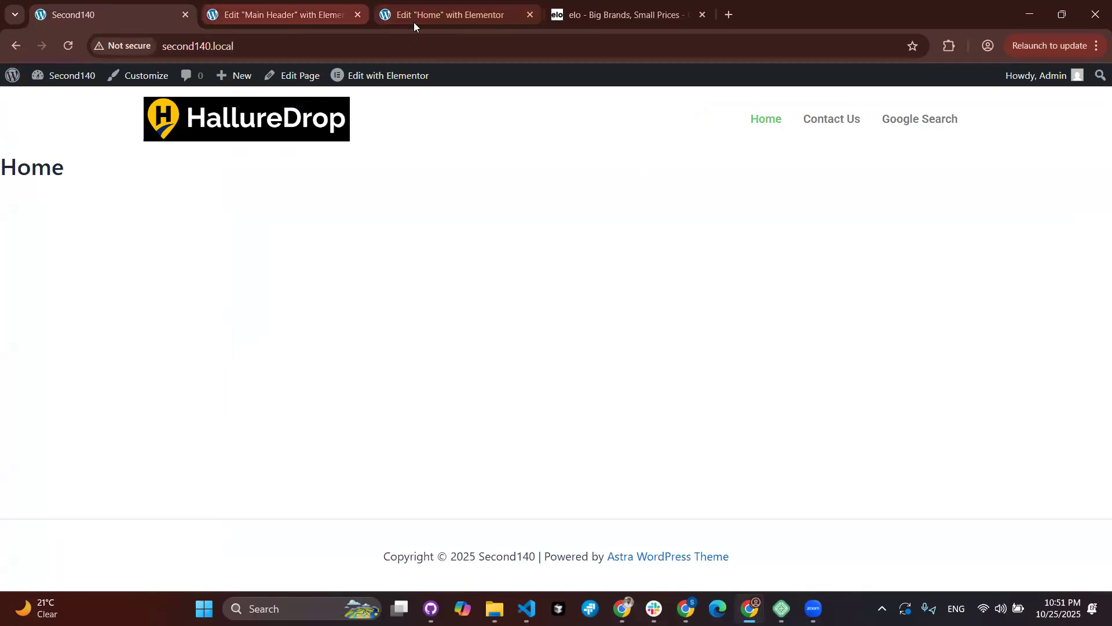
left_click(328, 16)
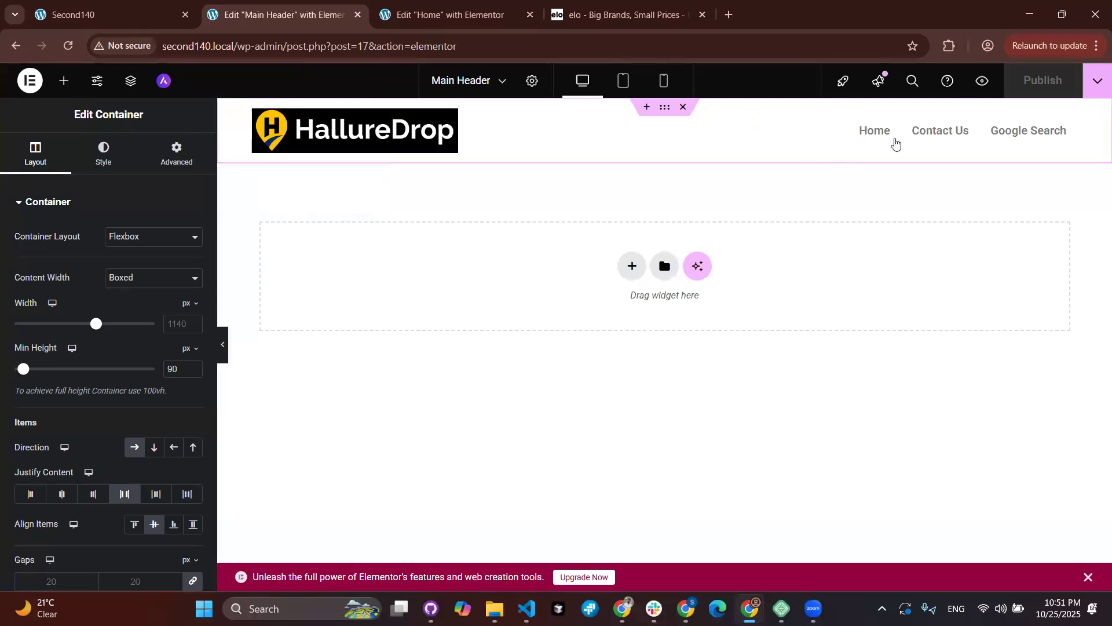
Step: Open the Navigation Menu's Style settings and briefly expand, then collapse, the Dropdown section
left_click(851, 146)
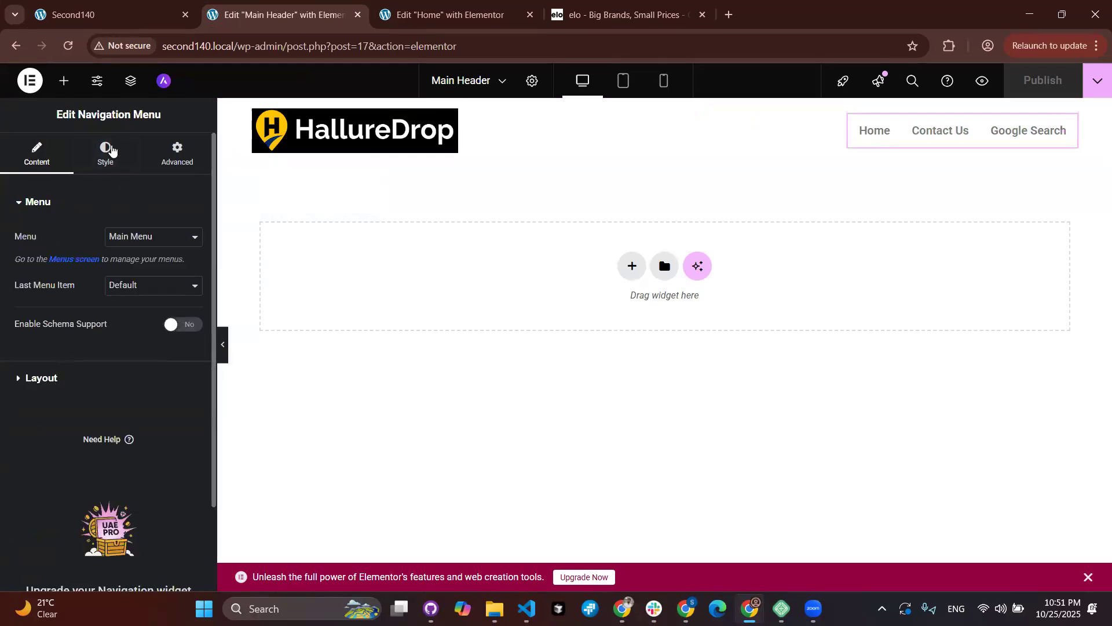
left_click(112, 150)
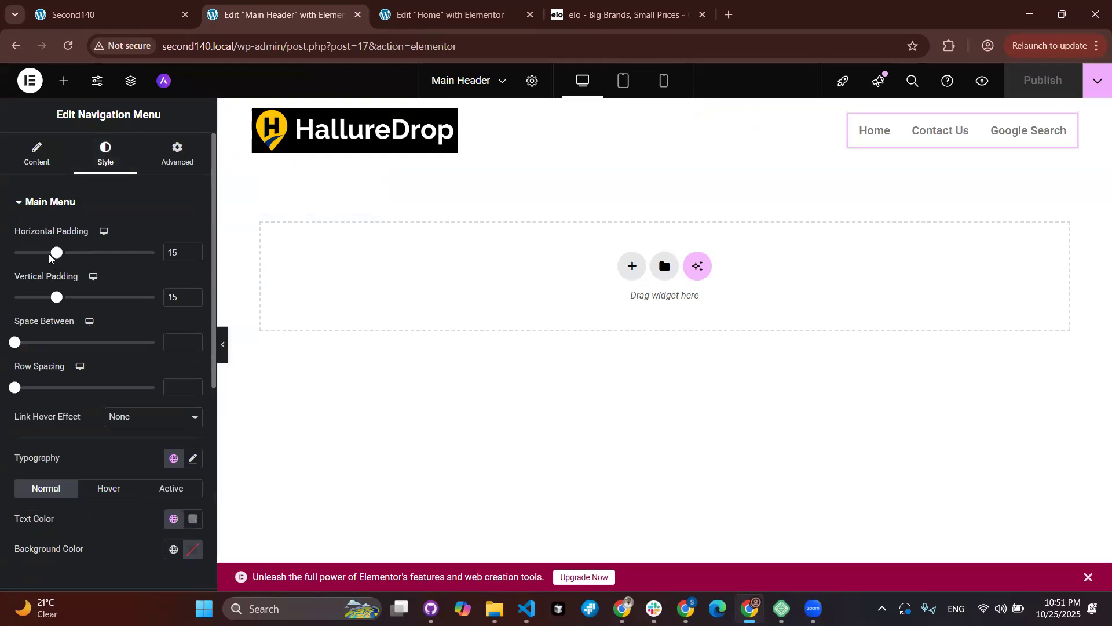
scroll(104, 330, "down", 1)
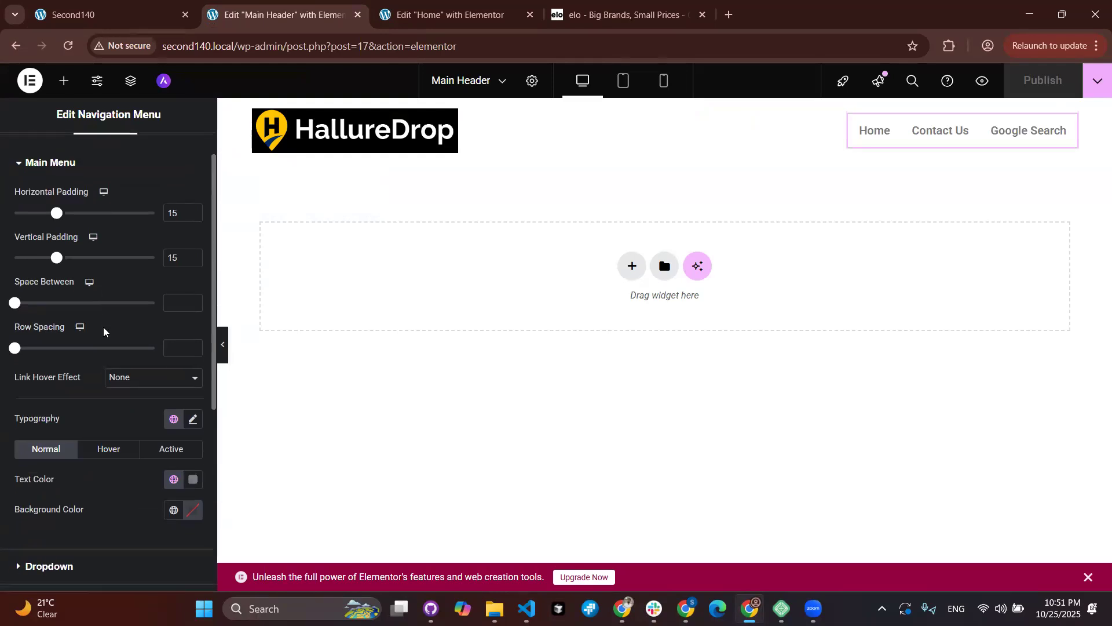
scroll(128, 280, "down", 4)
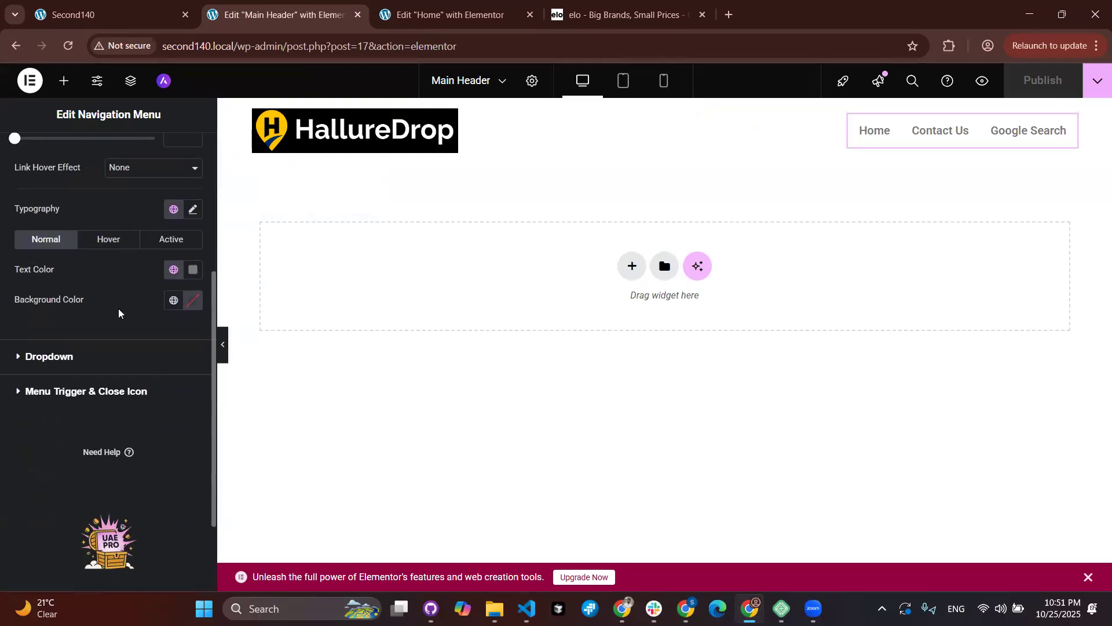
scroll(119, 313, "up", 1)
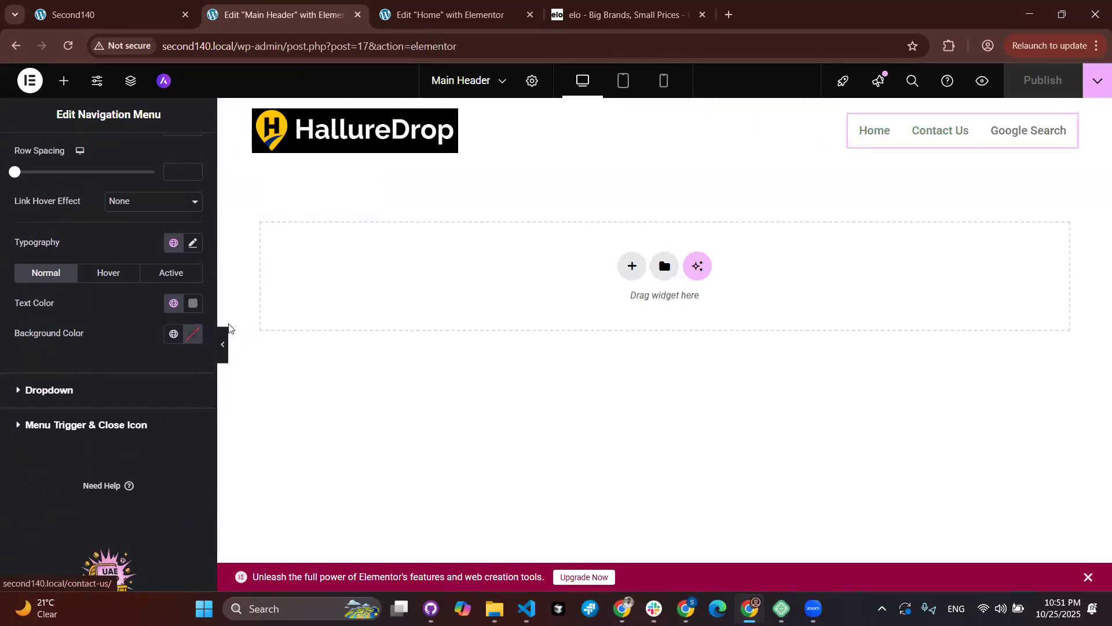
left_click(28, 392)
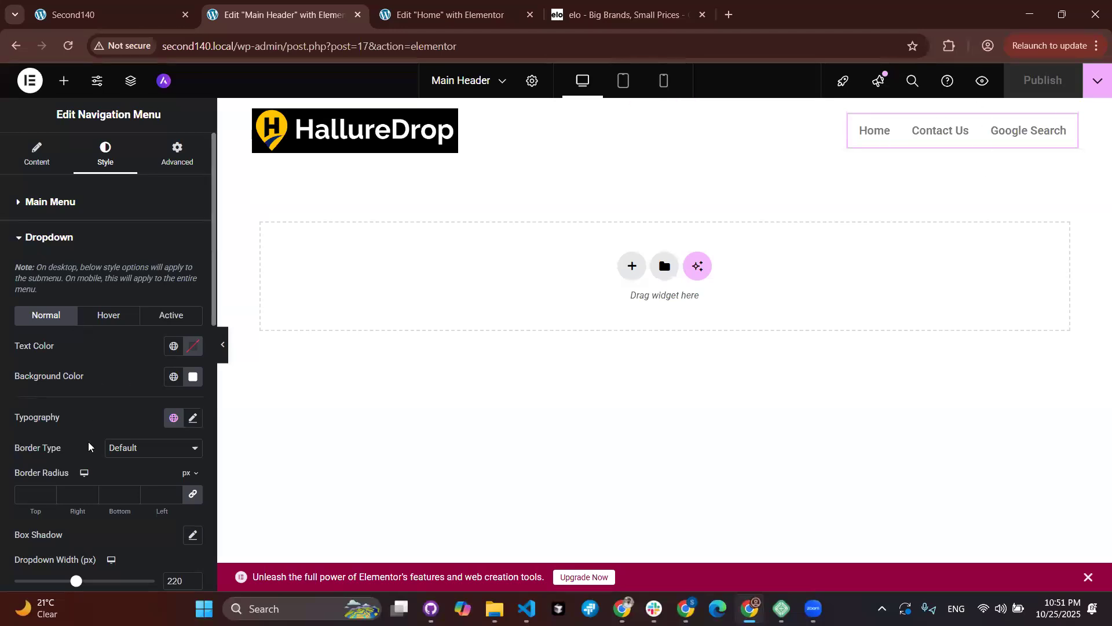
scroll(88, 446, "down", 2)
scroll(87, 406, "up", 2)
left_click(18, 235)
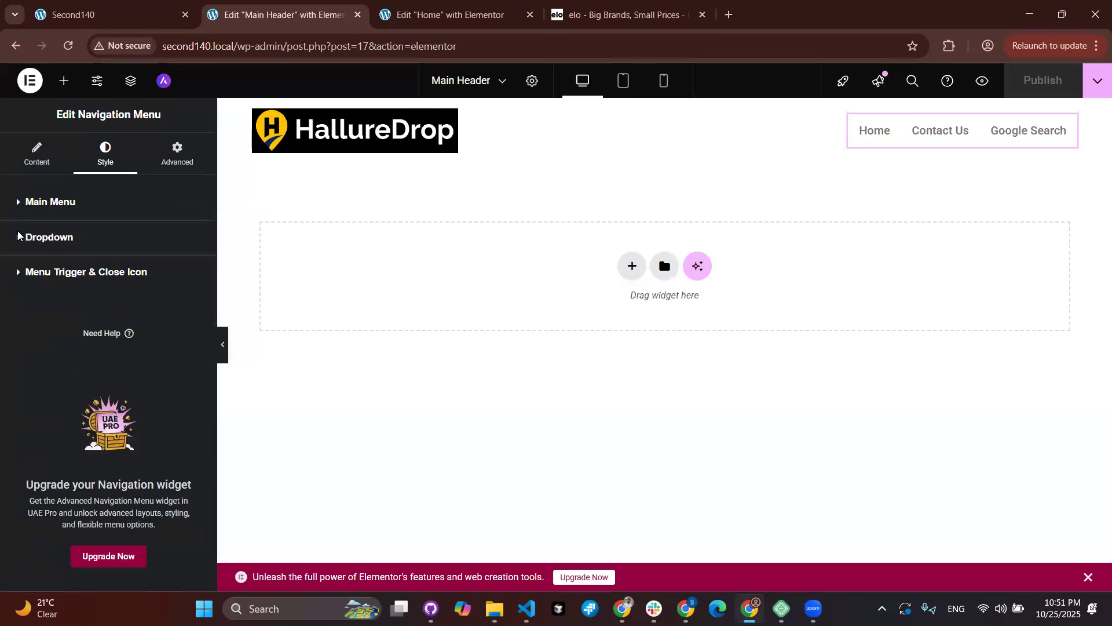
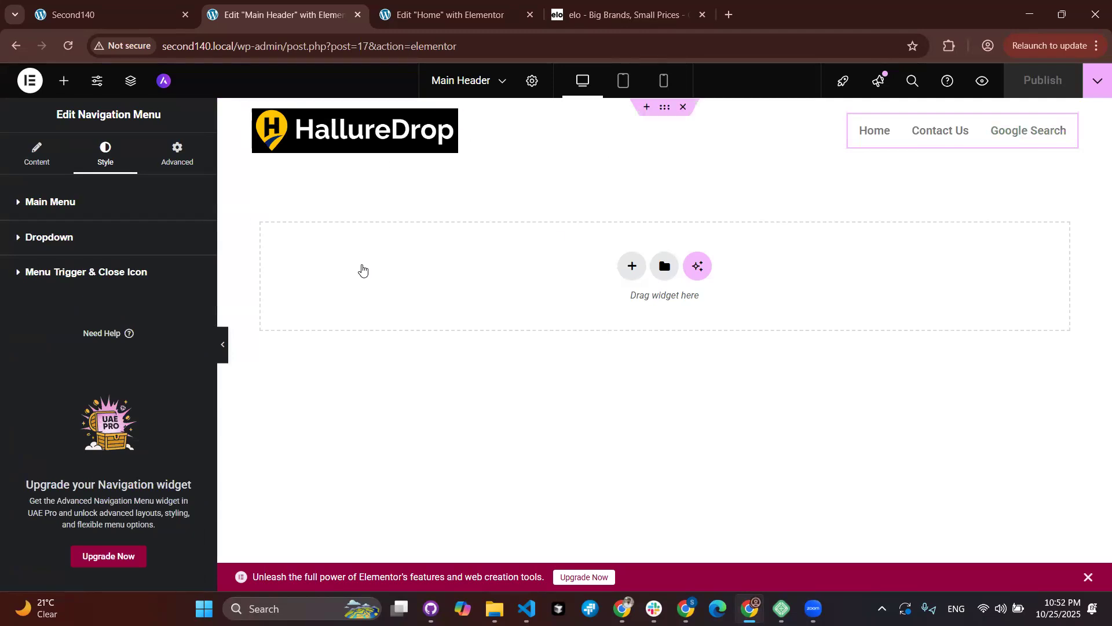
Step: Delete the header row containing the HallureDrop logo and the navigation menu
left_click(683, 108)
left_click(659, 216)
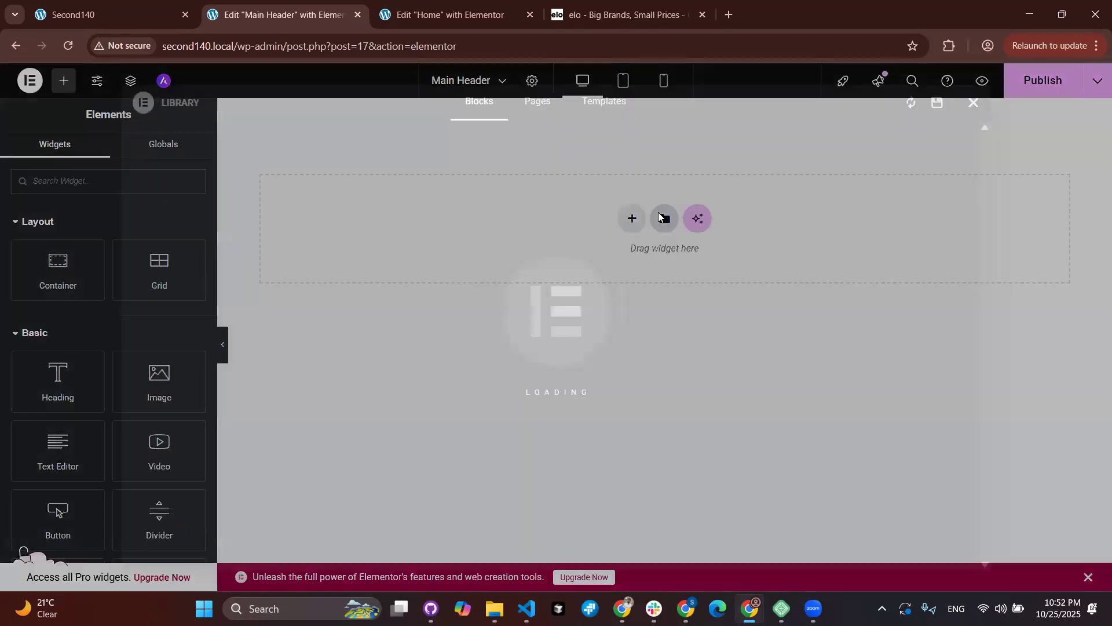
left_click(972, 104)
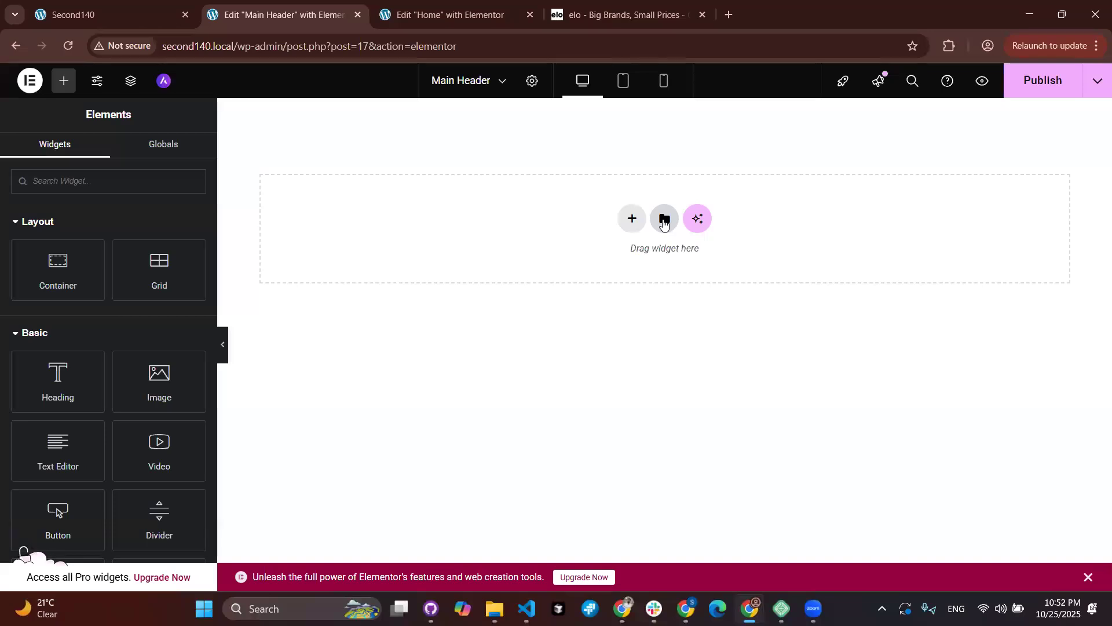
left_click(664, 219)
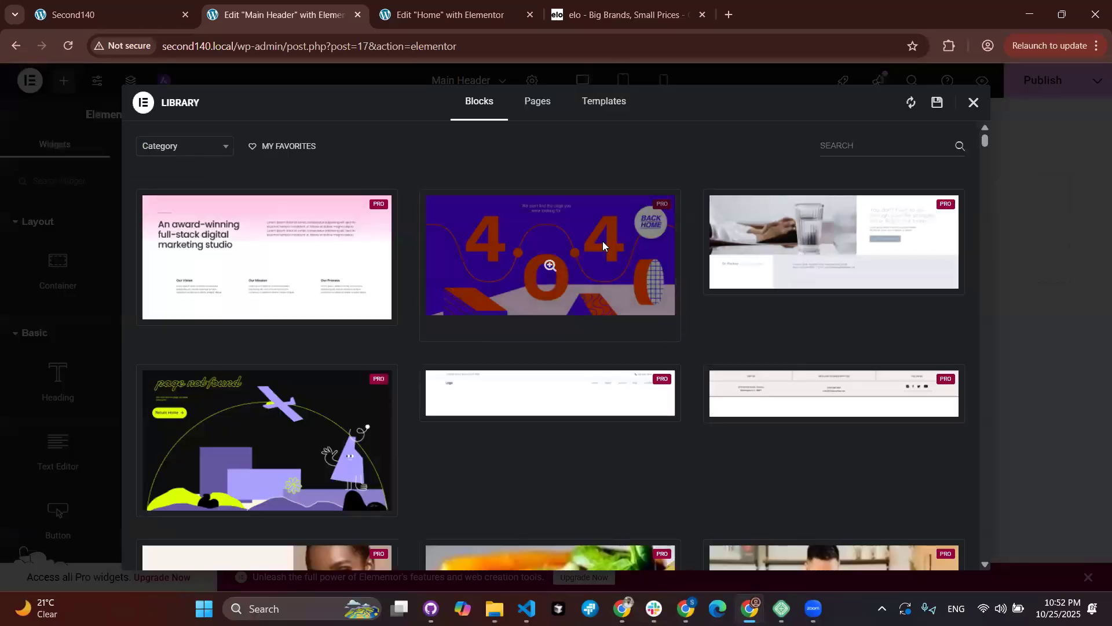
scroll(407, 348, "down", 8)
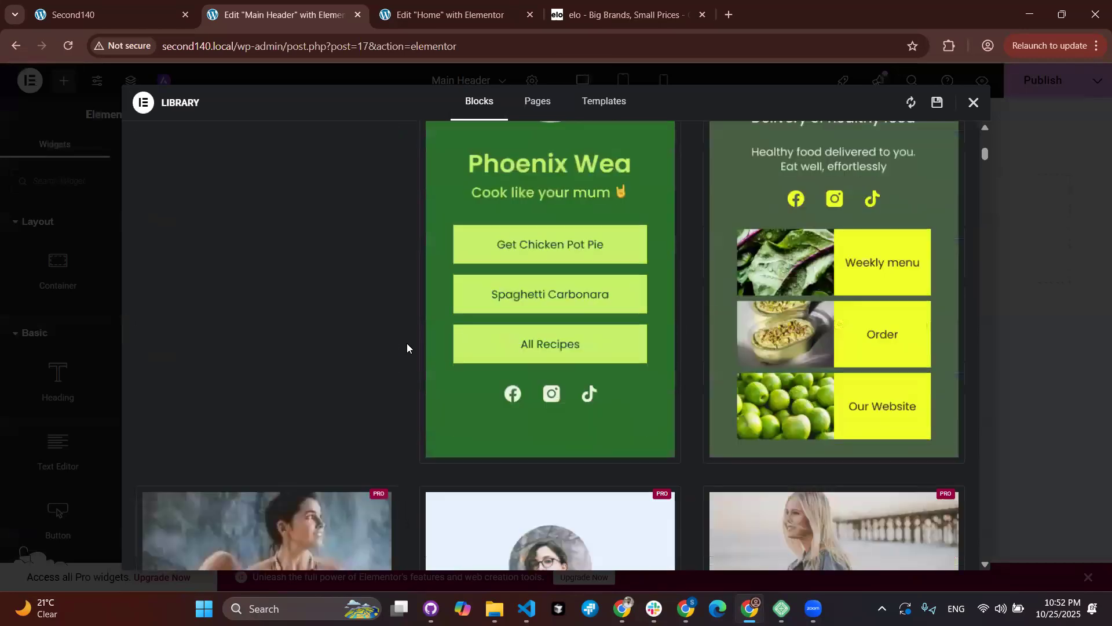
scroll(406, 348, "up", 6)
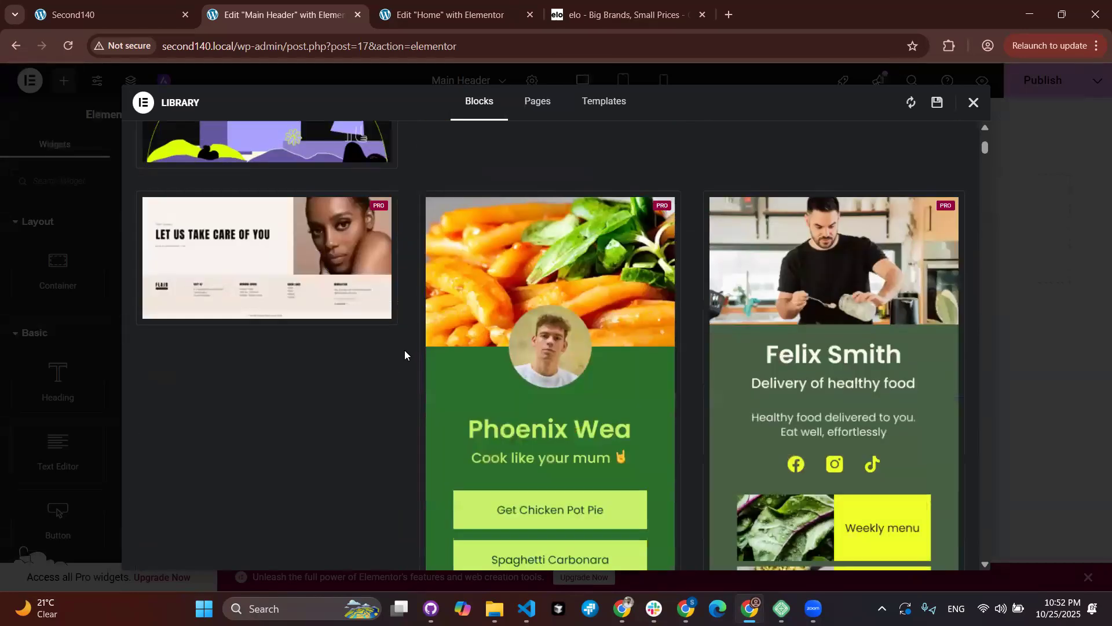
scroll(463, 284, "up", 3)
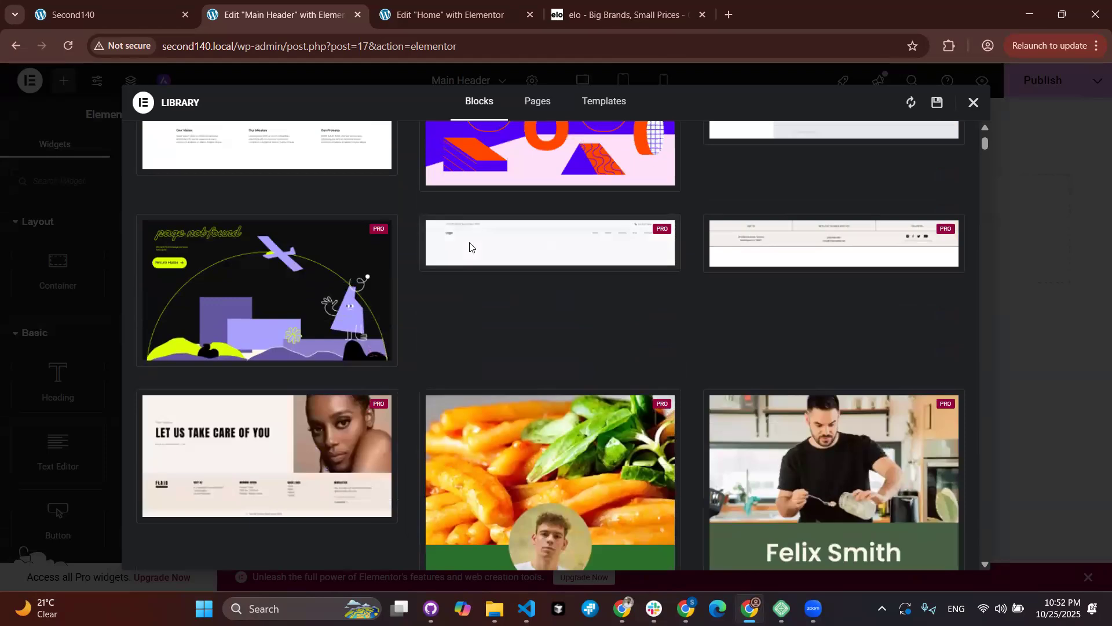
scroll(487, 313, "down", 10)
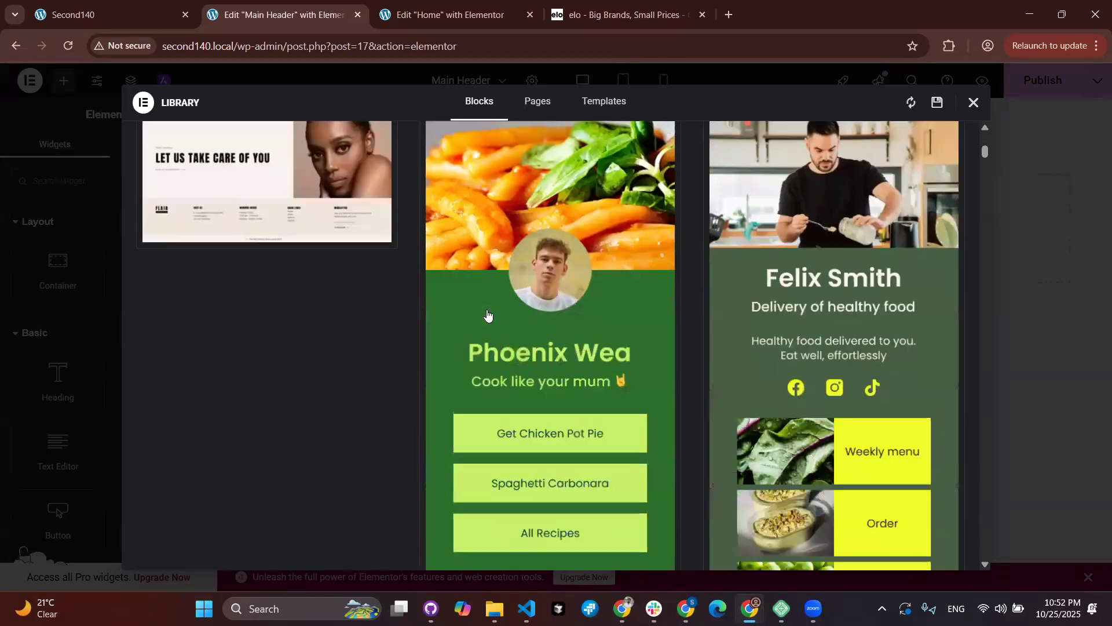
scroll(487, 312, "down", 15)
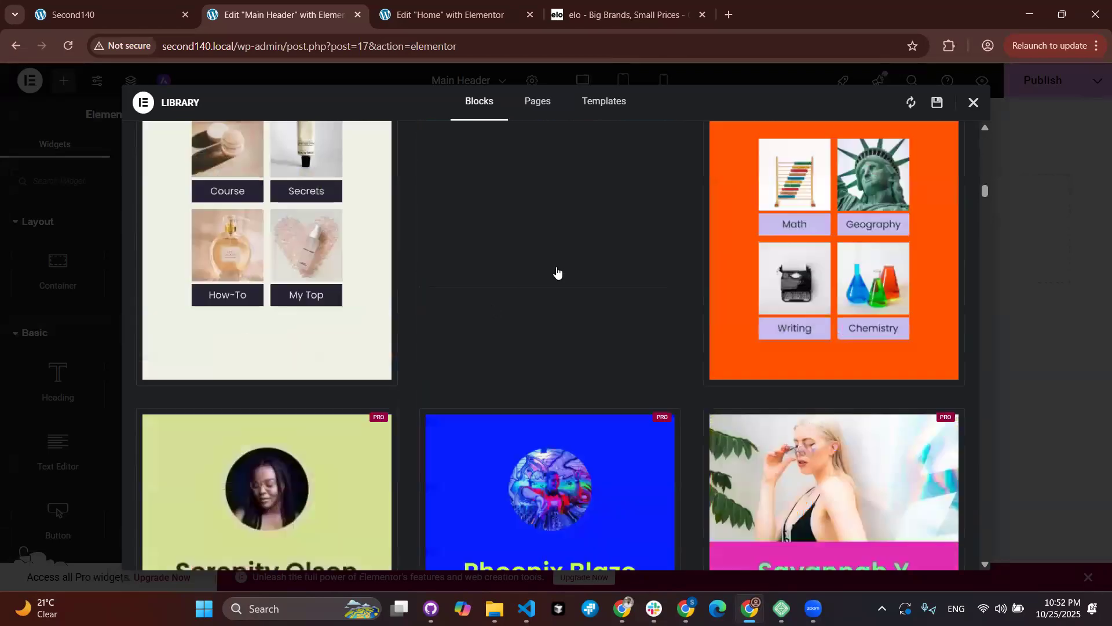
scroll(522, 347, "up", 4)
scroll(509, 434, "up", 2)
scroll(509, 434, "down", 4)
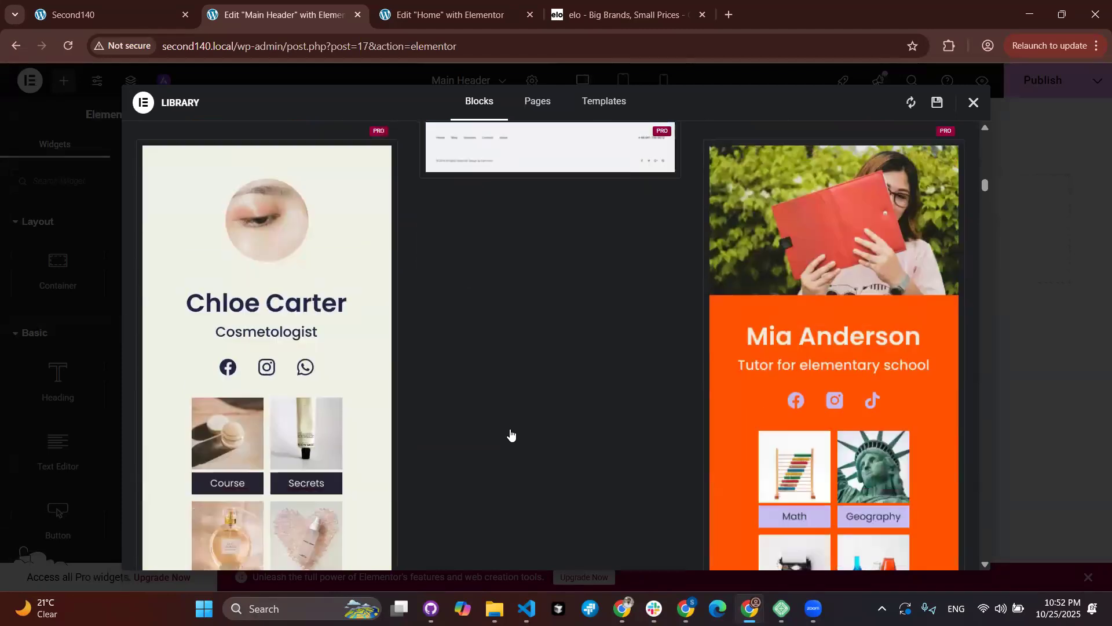
scroll(635, 243, "down", 6)
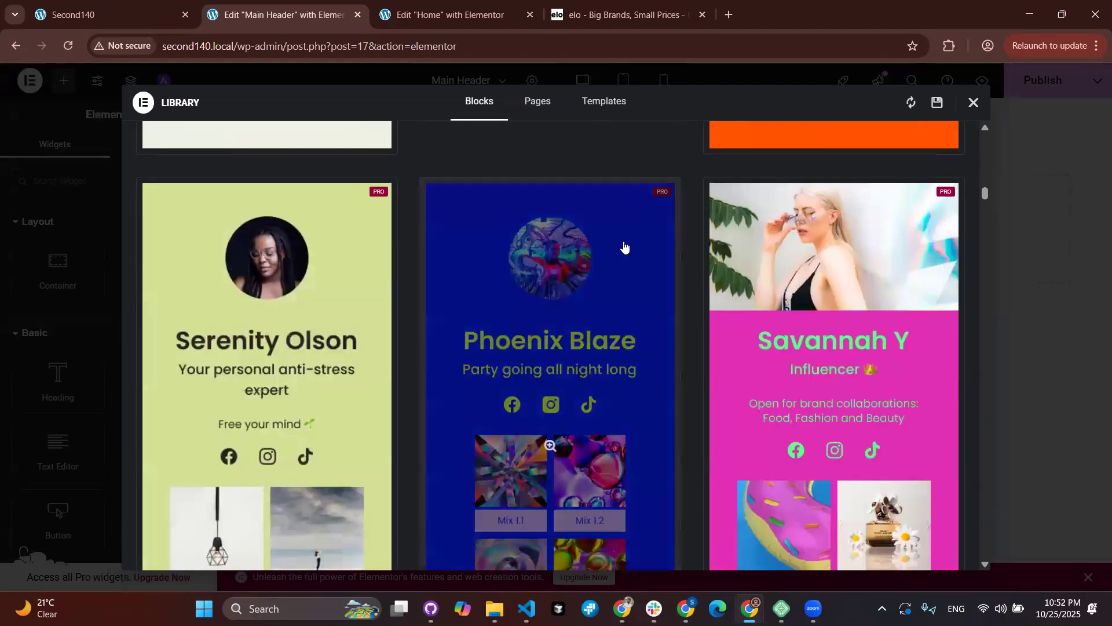
scroll(624, 247, "down", 5)
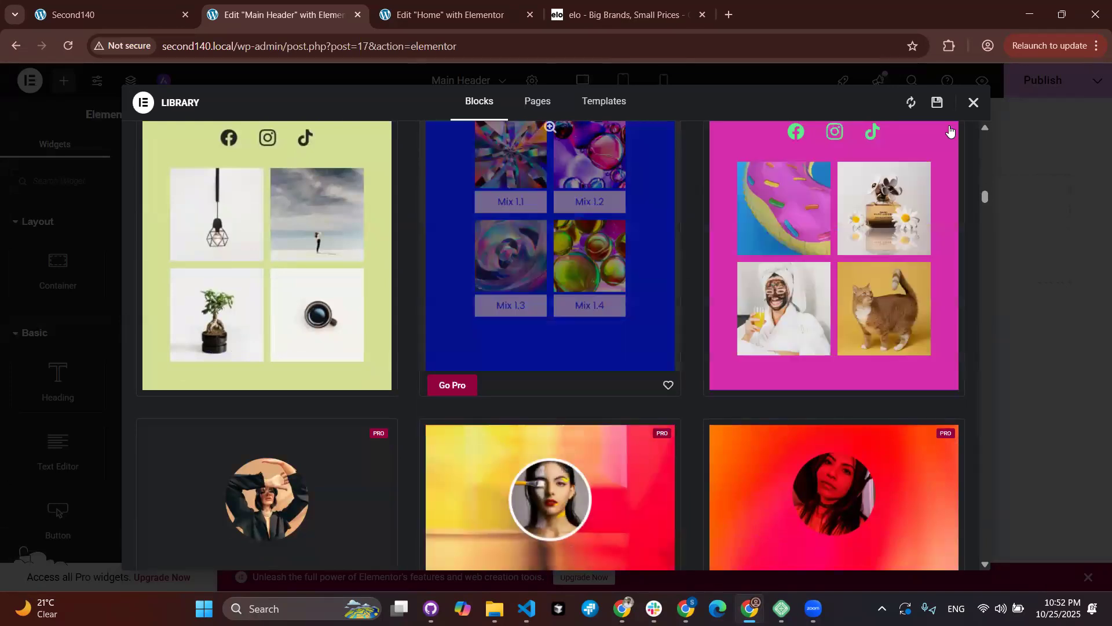
left_click(973, 107)
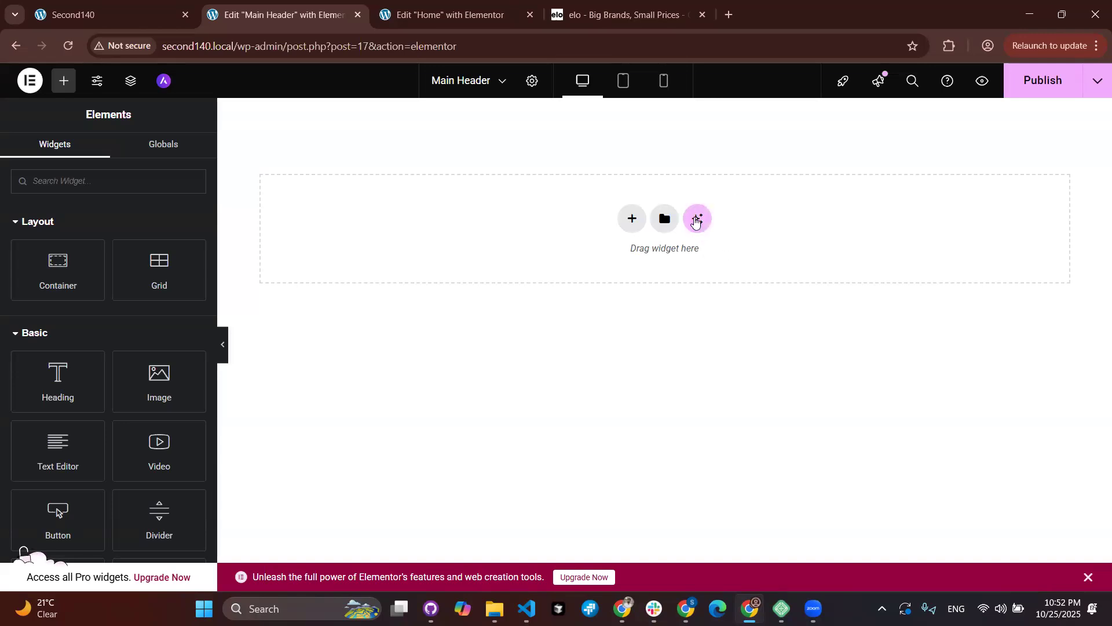
left_click(671, 226)
scroll(460, 380, "down", 5)
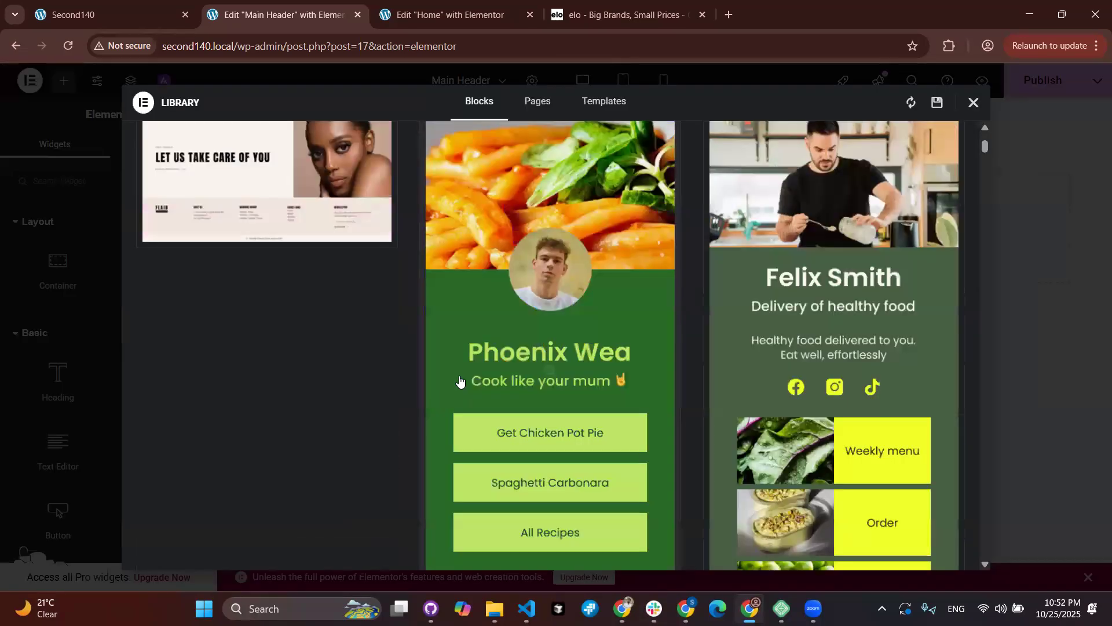
scroll(460, 380, "down", 10)
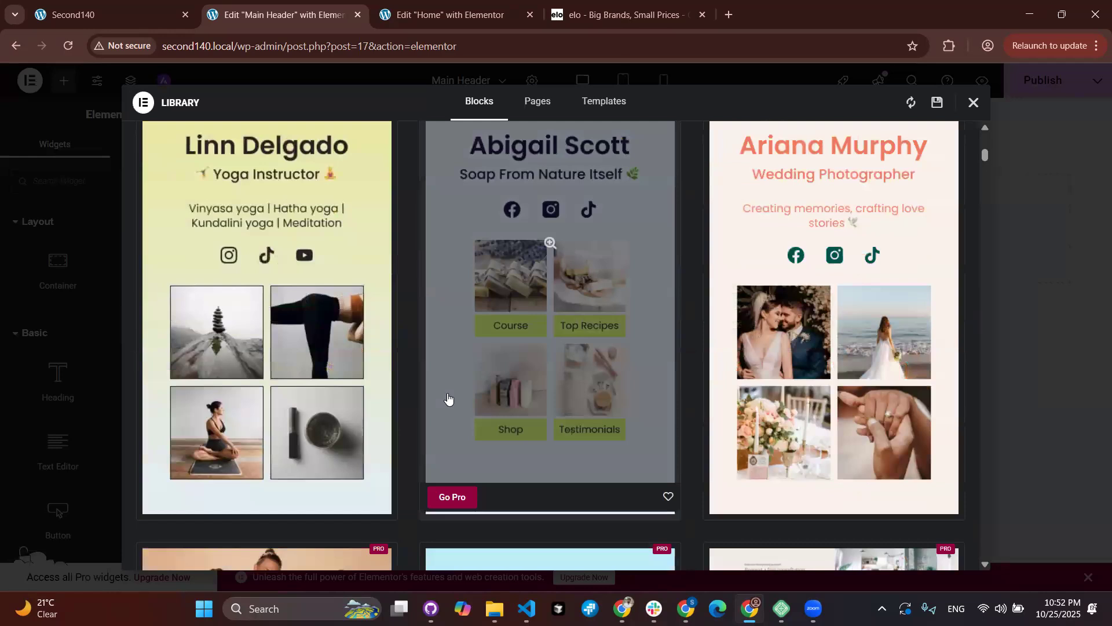
scroll(447, 398, "down", 7)
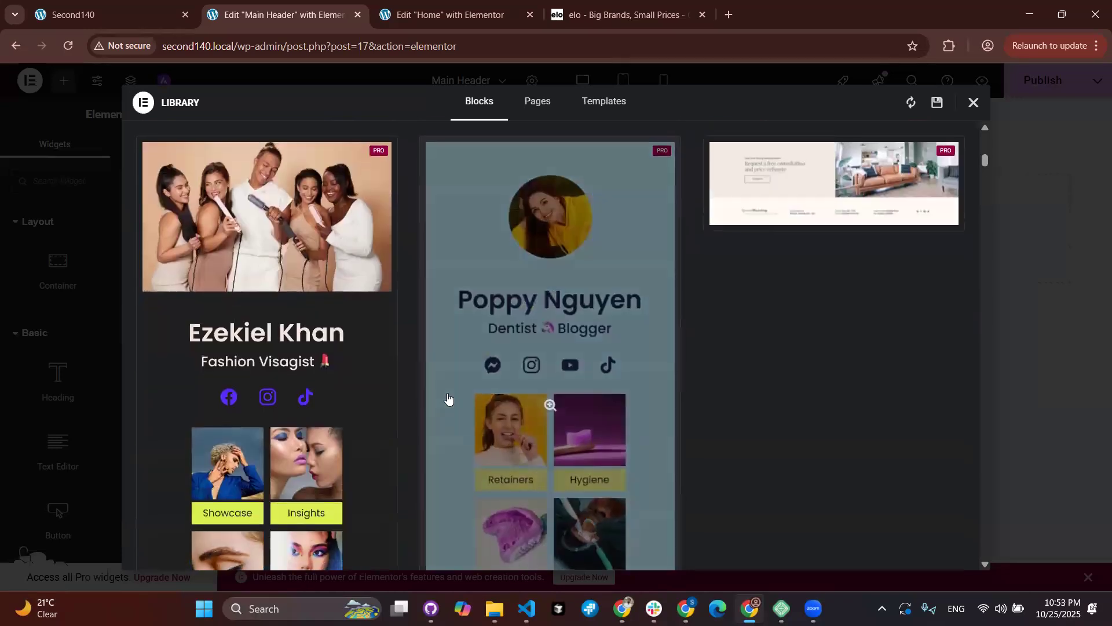
scroll(448, 398, "down", 3)
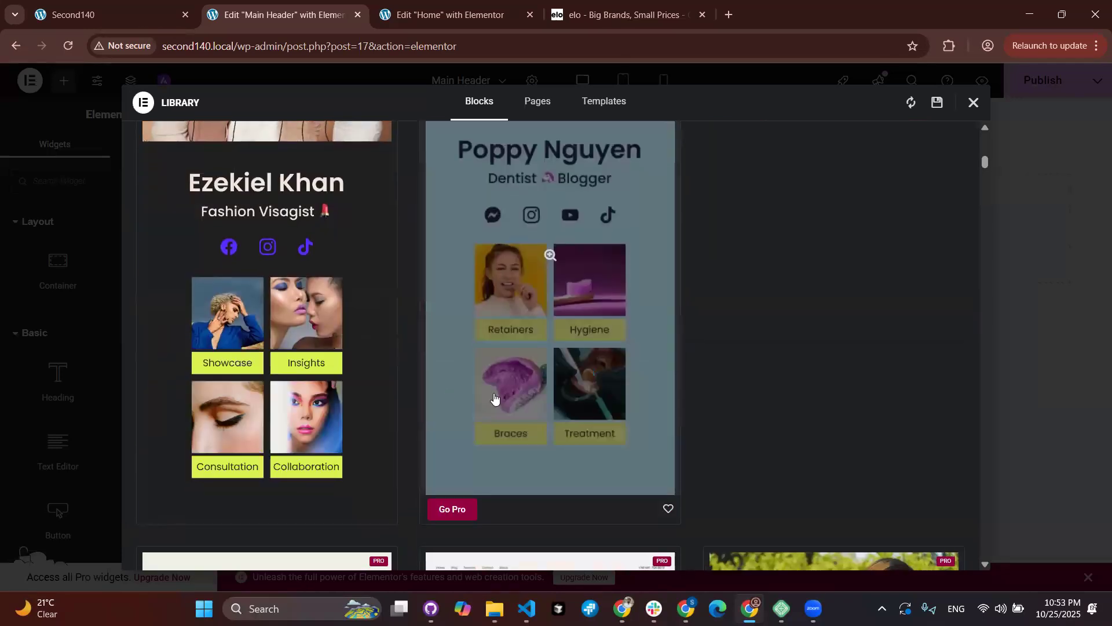
left_click(974, 102)
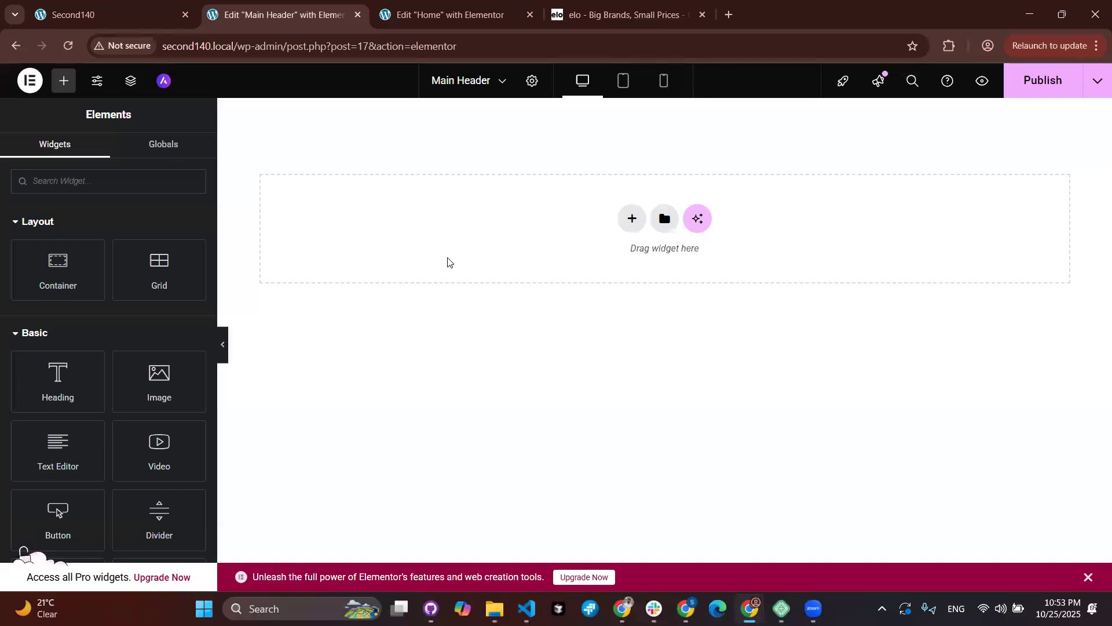
Step: Add a new Flexbox container with a single-column structure to the header
left_click(632, 218)
left_click(602, 267)
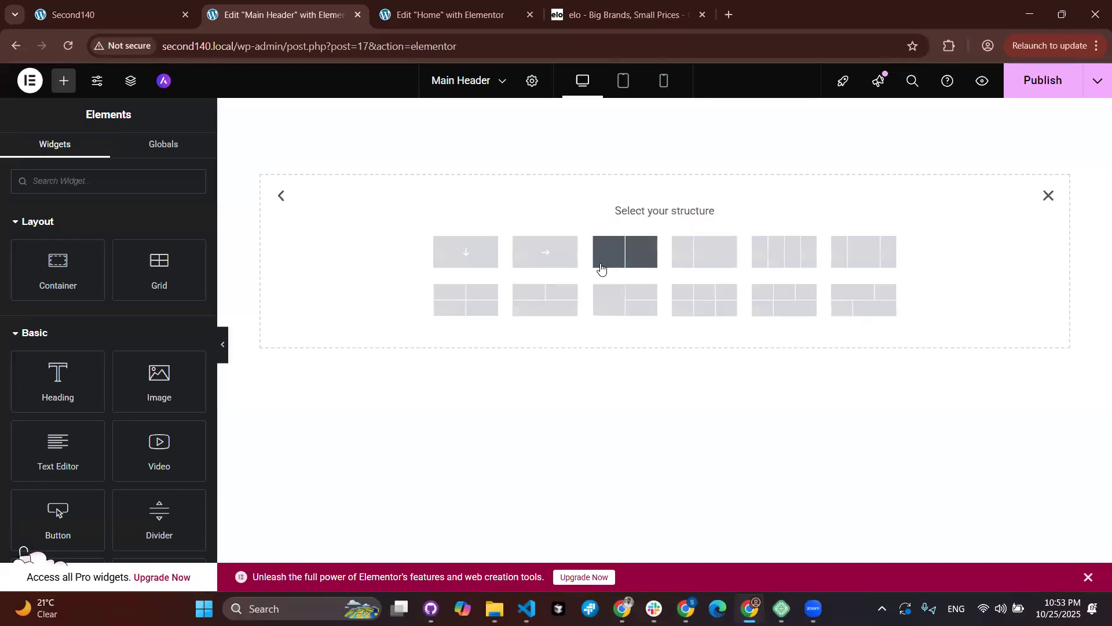
left_click(470, 264)
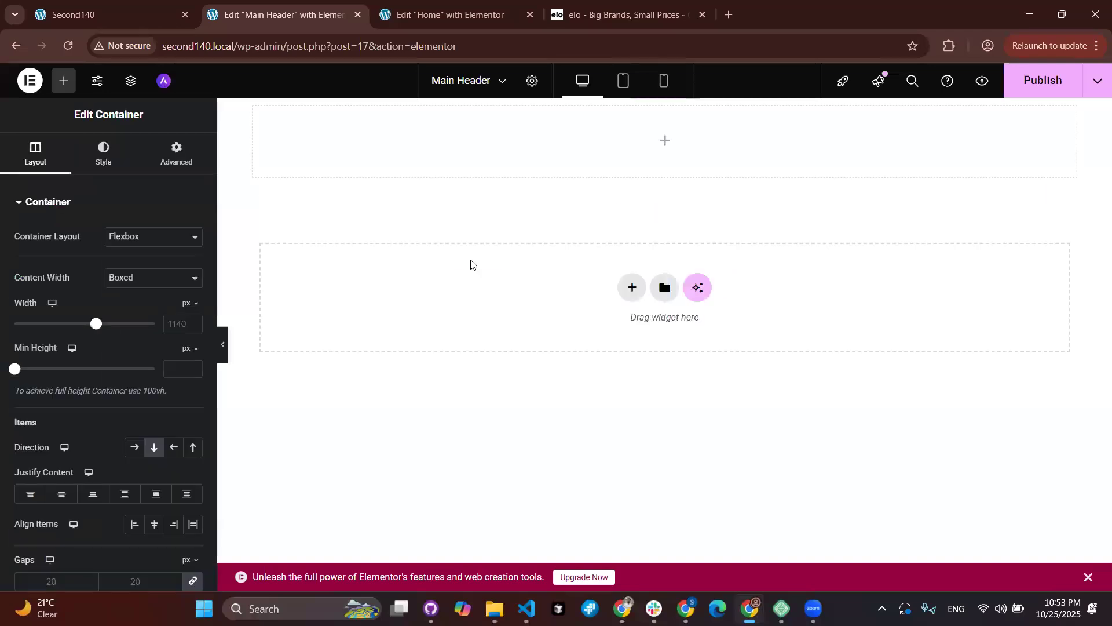
Step: Drop a Container inside it and set its linked padding to 0 on all sides
left_click(63, 80)
left_click_drag(75, 283, 435, 173)
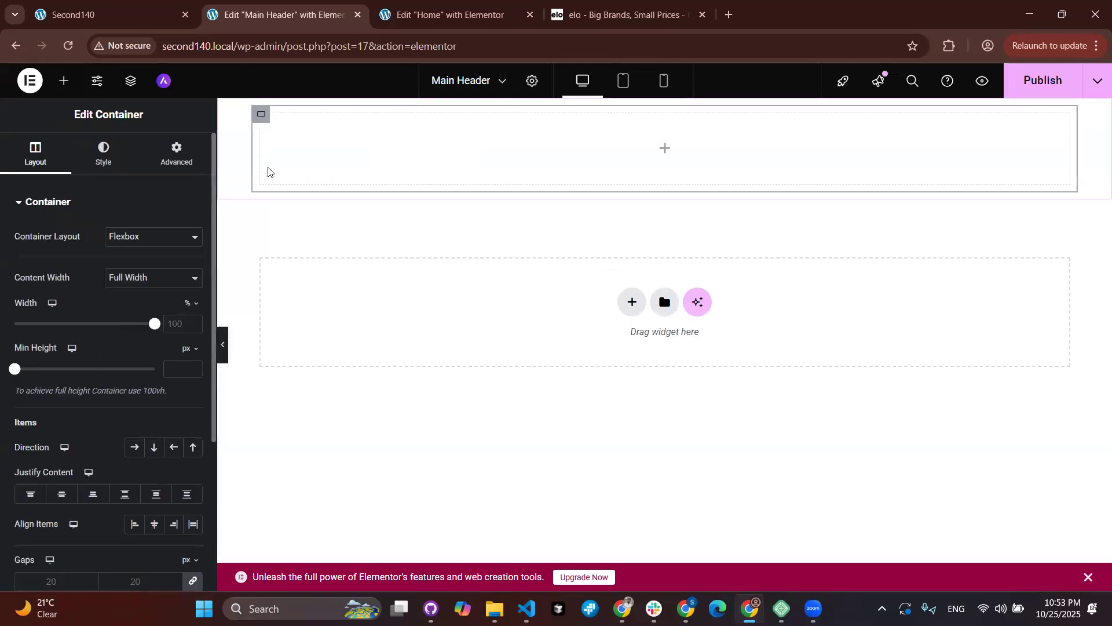
left_click(177, 157)
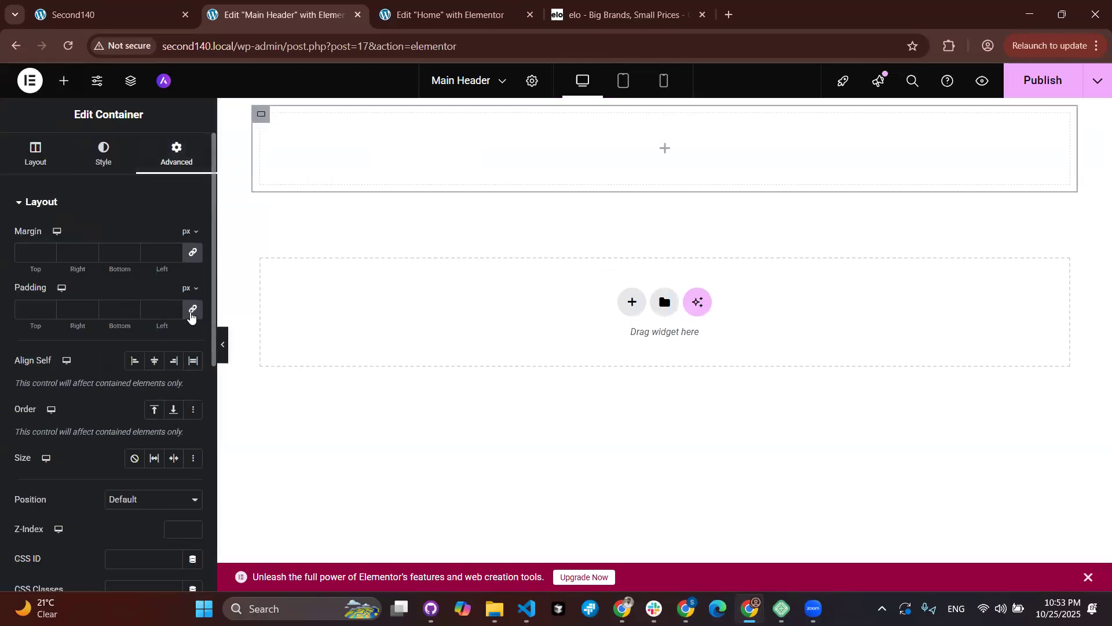
left_click(192, 312)
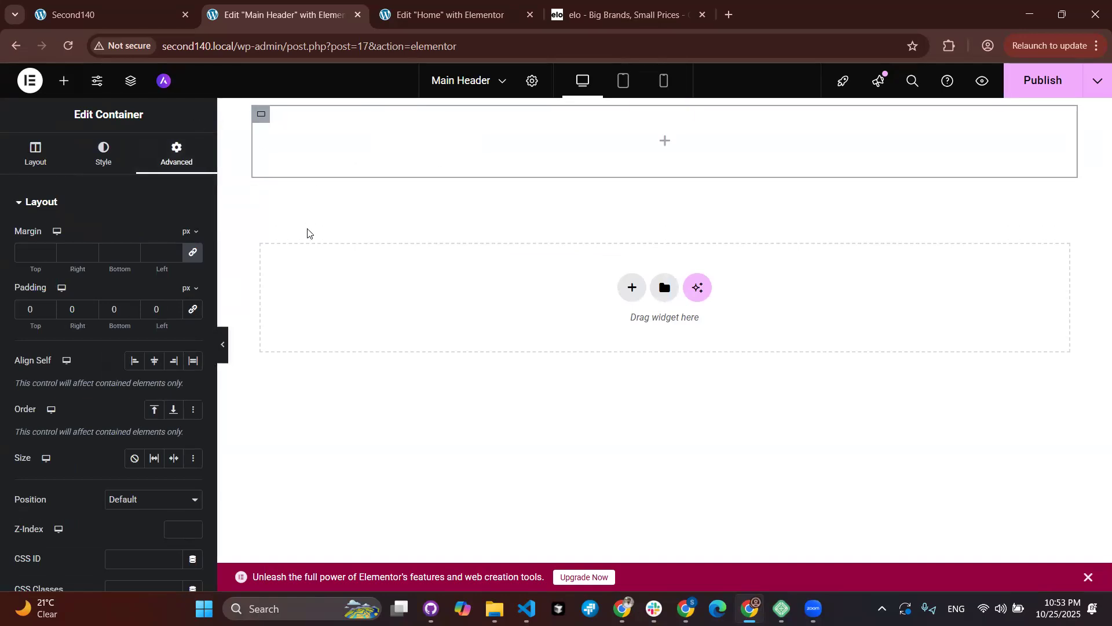
Step: Show the structure tree, select the inner container and try dragging in another container
left_click(131, 80)
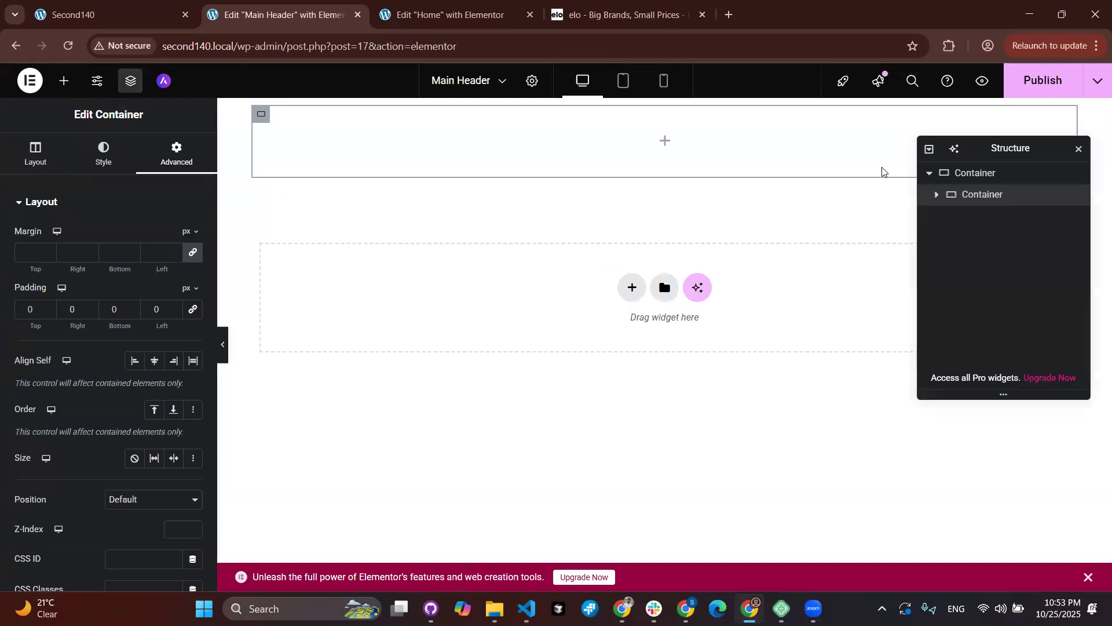
left_click(958, 197)
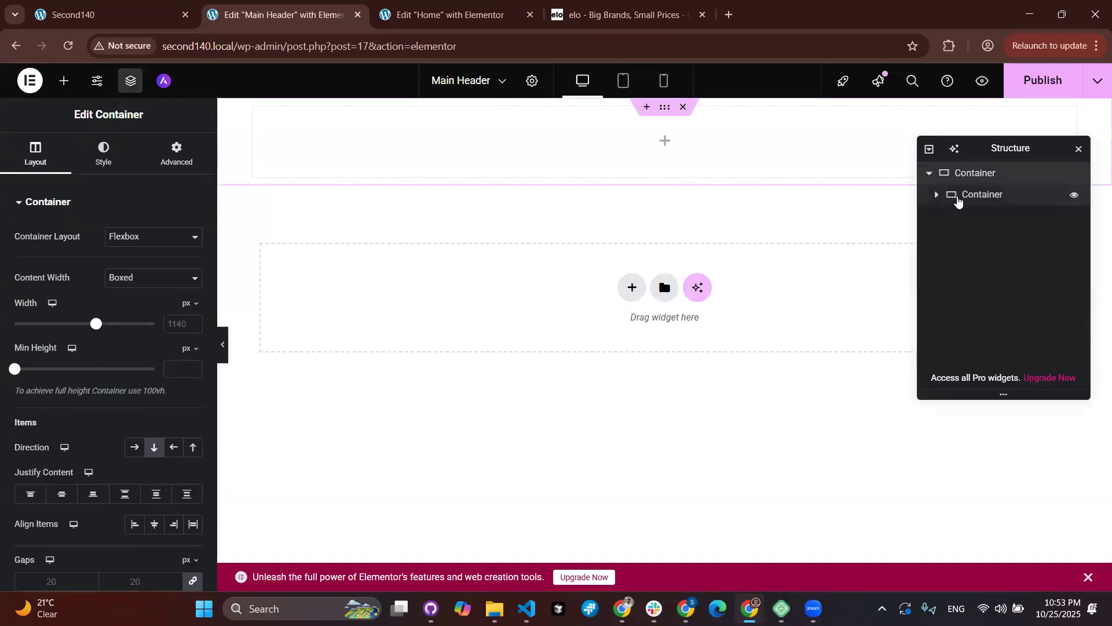
left_click(957, 198)
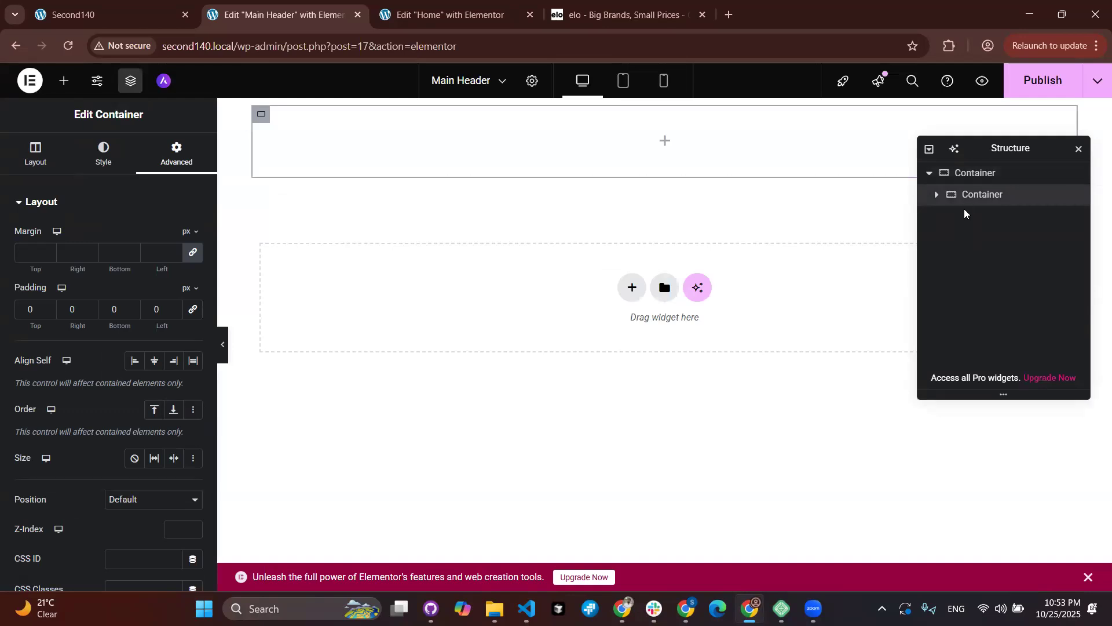
left_click(60, 87)
mouse_move(65, 279)
left_mouse_down()
mouse_move(259, 225)
mouse_move(400, 164)
mouse_move(394, 214)
mouse_move(388, 140)
mouse_move(404, 169)
mouse_move(330, 158)
mouse_move(394, 185)
mouse_move(82, 268)
left_mouse_up()
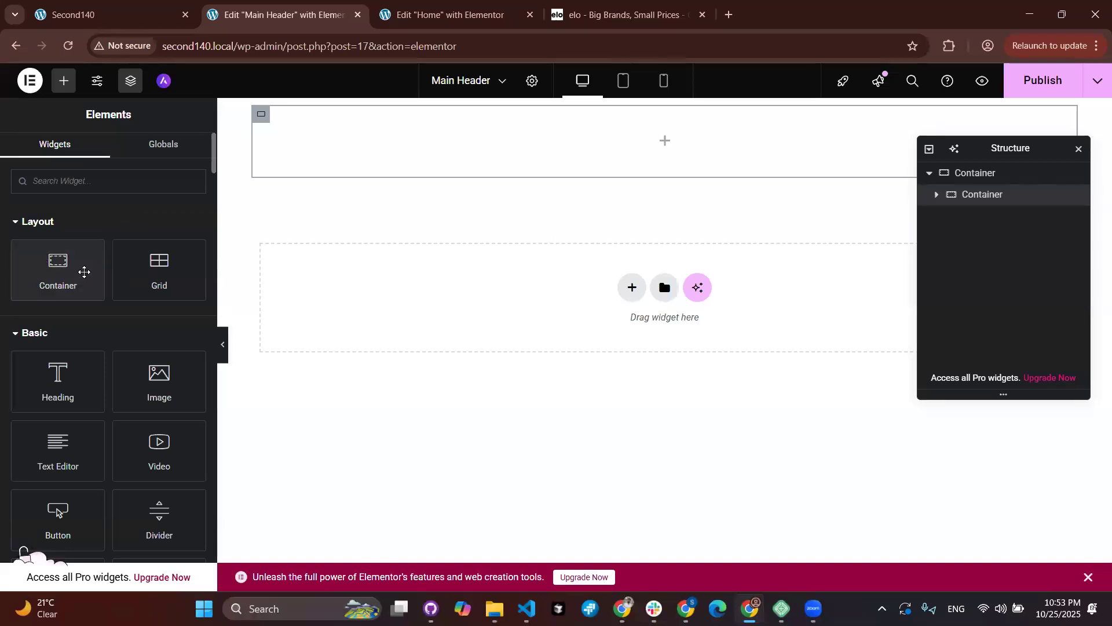
Step: Duplicate the inner container from its right-click menu and select the outer header container
left_click(963, 197)
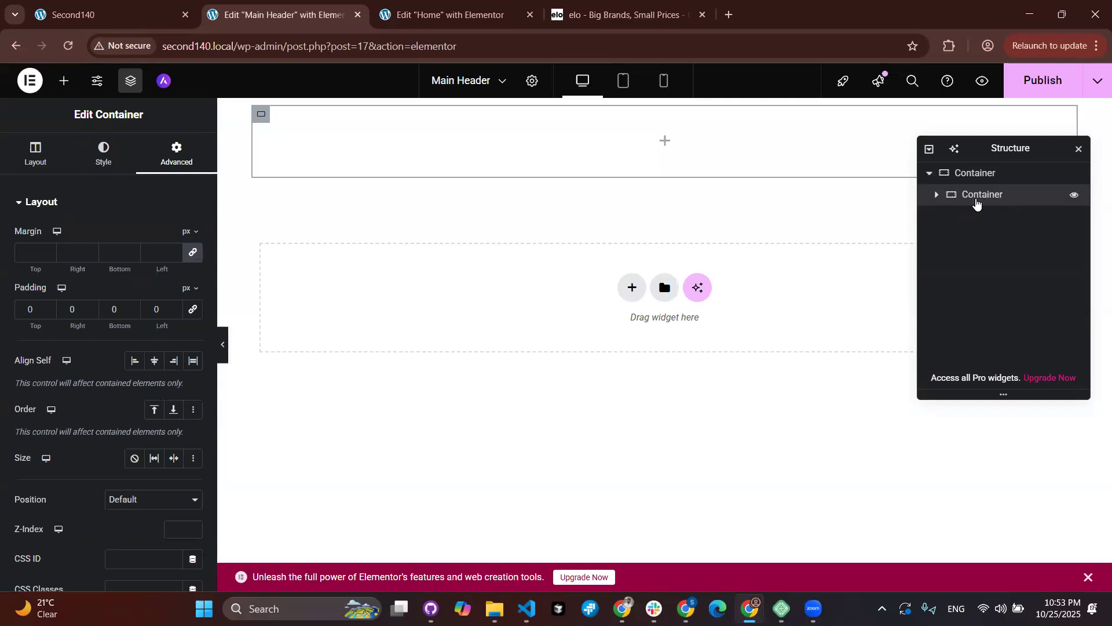
right_click(977, 201)
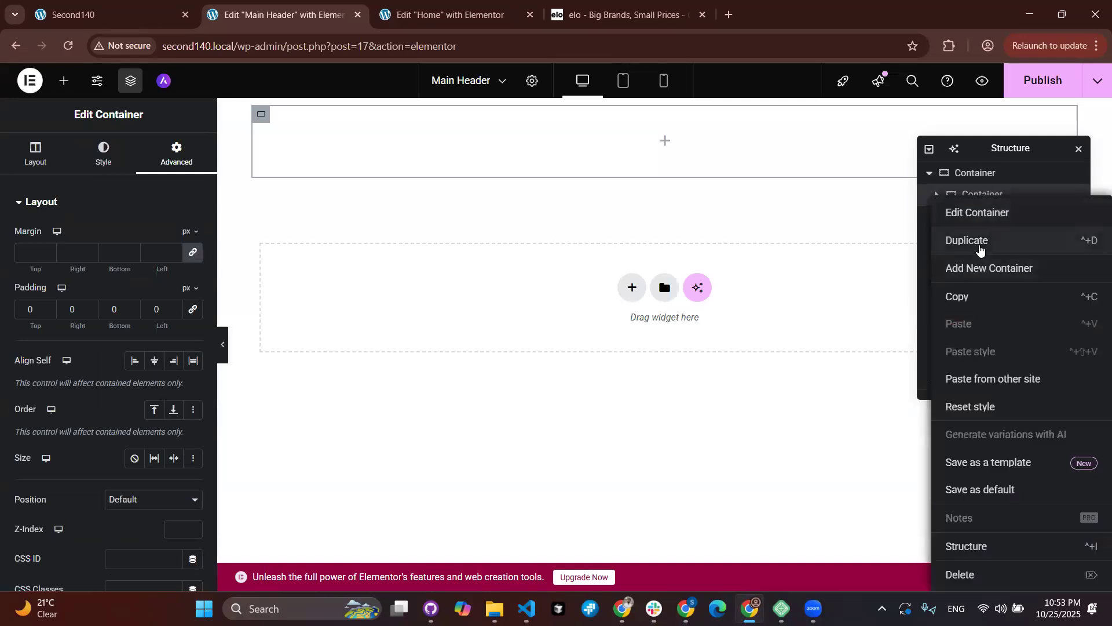
left_click(980, 248)
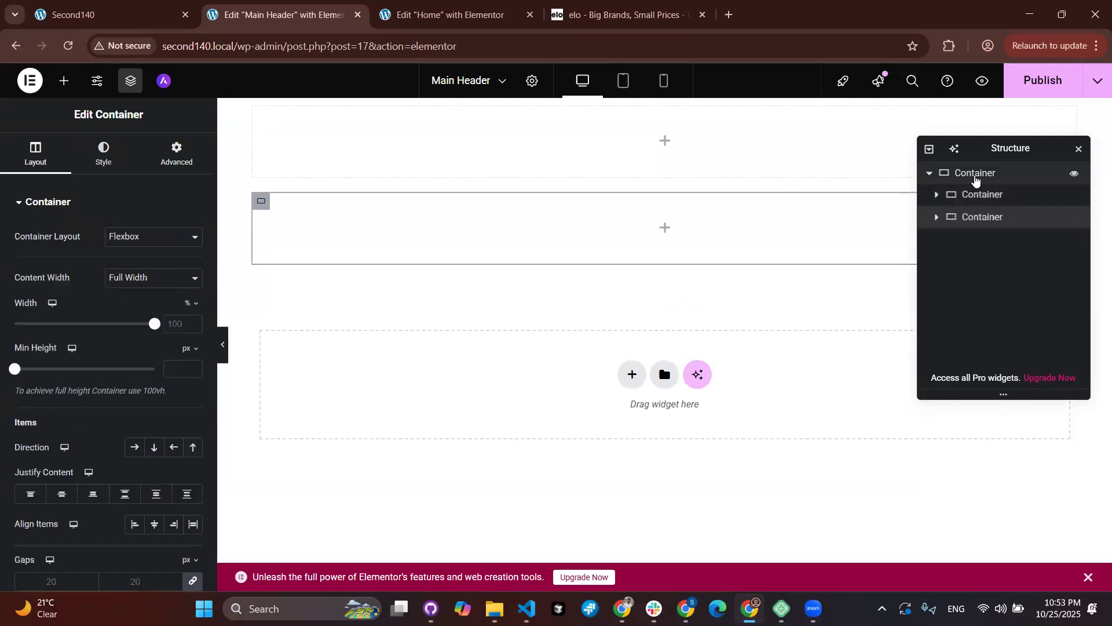
left_click(967, 177)
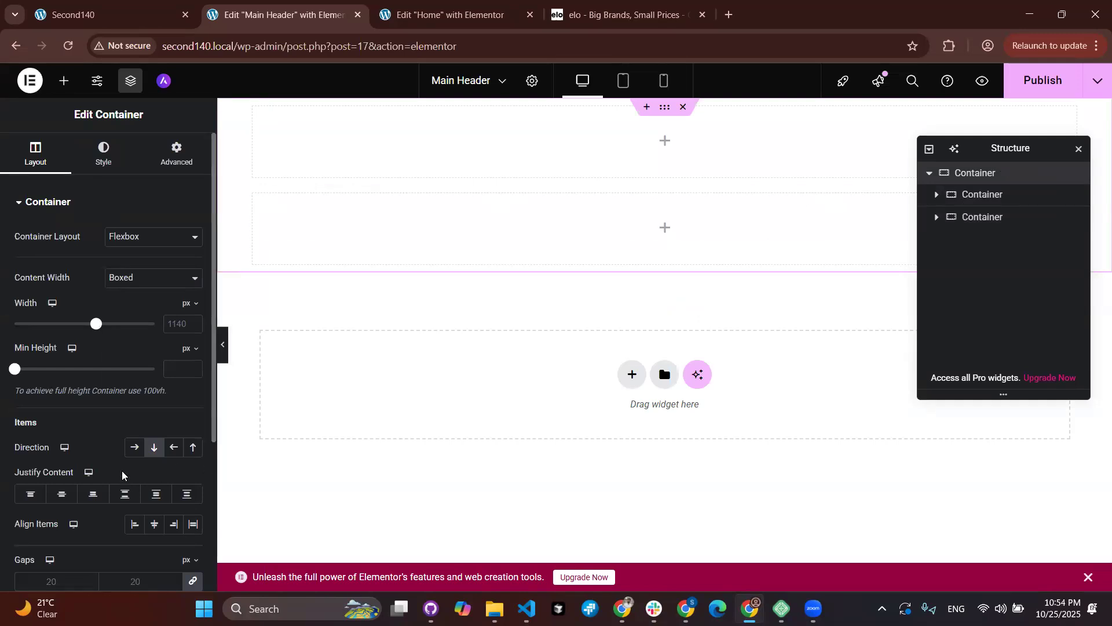
Step: Set the header container's direction to Row, check each inner container, and move the Structure panel lower
left_click(134, 452)
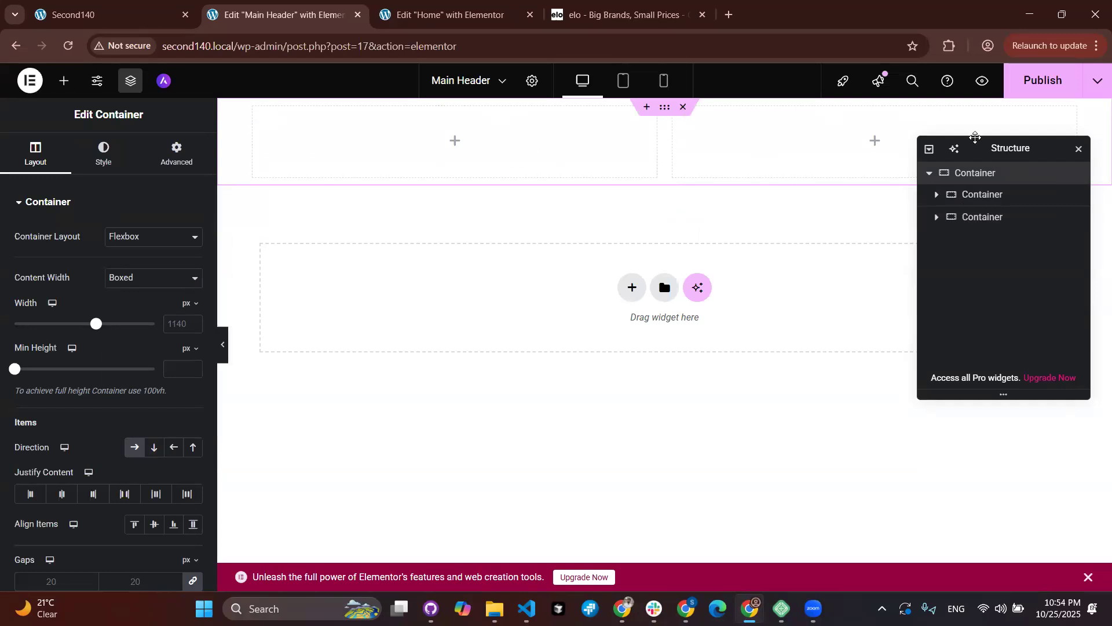
left_click(978, 198)
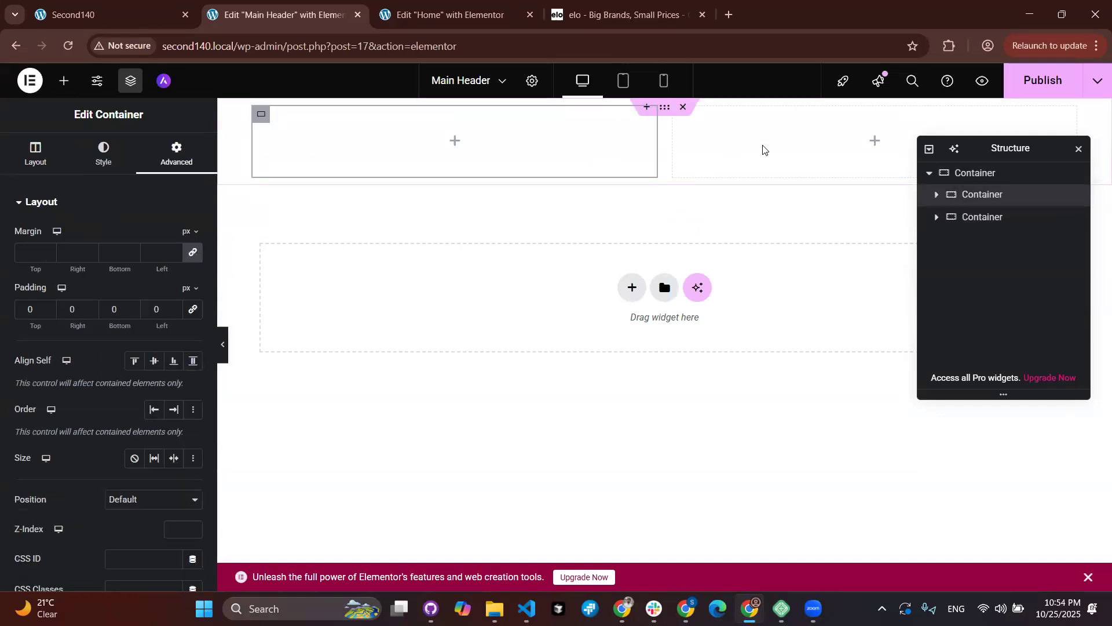
left_click(712, 140)
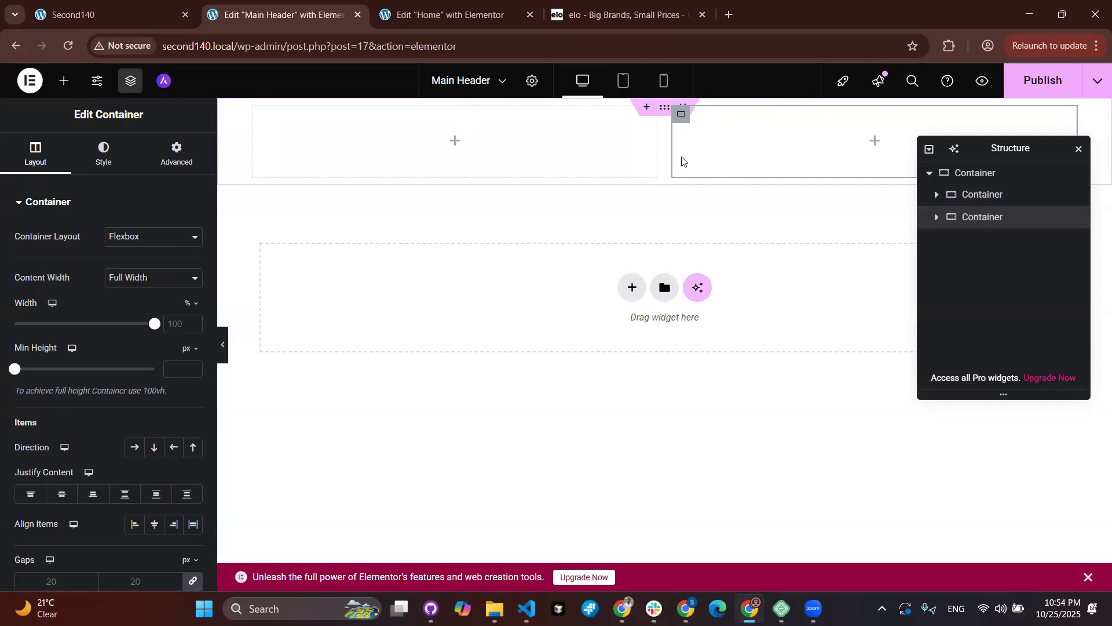
left_click(667, 112)
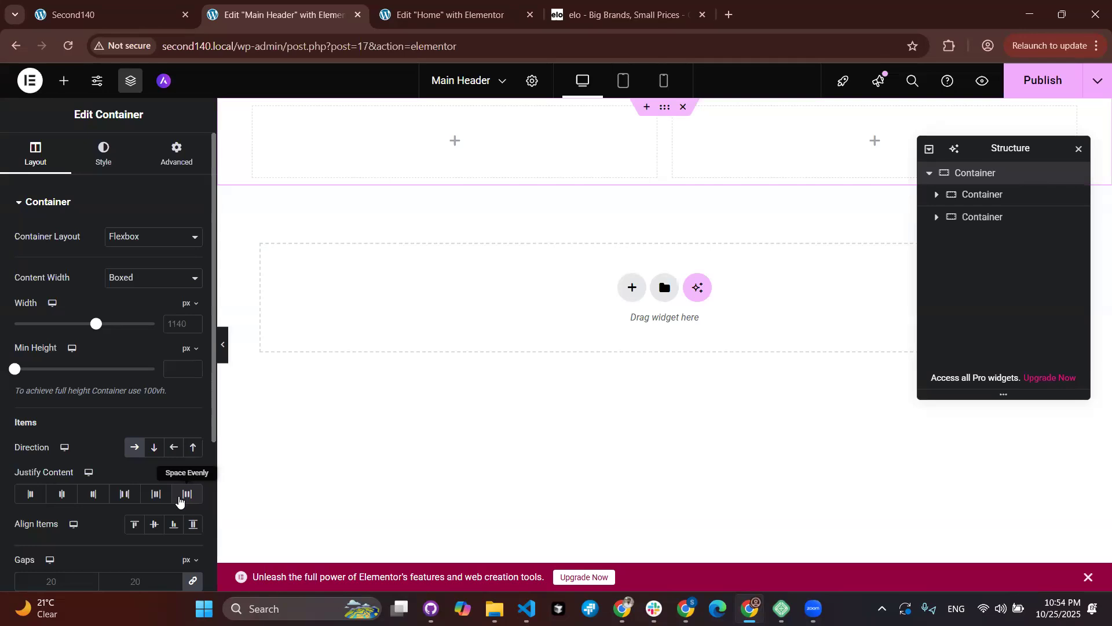
left_click_drag(973, 148, 957, 287)
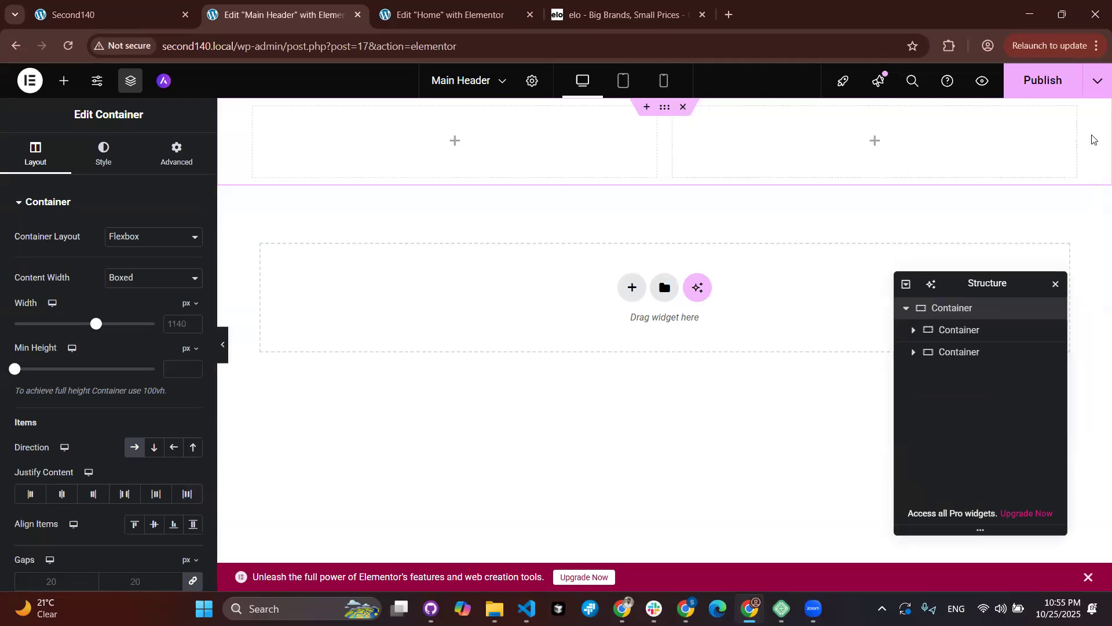
Step: Set the inner containers to 30% (left) and 70% (right) width, and drop an Image widget on the left
left_click(316, 141)
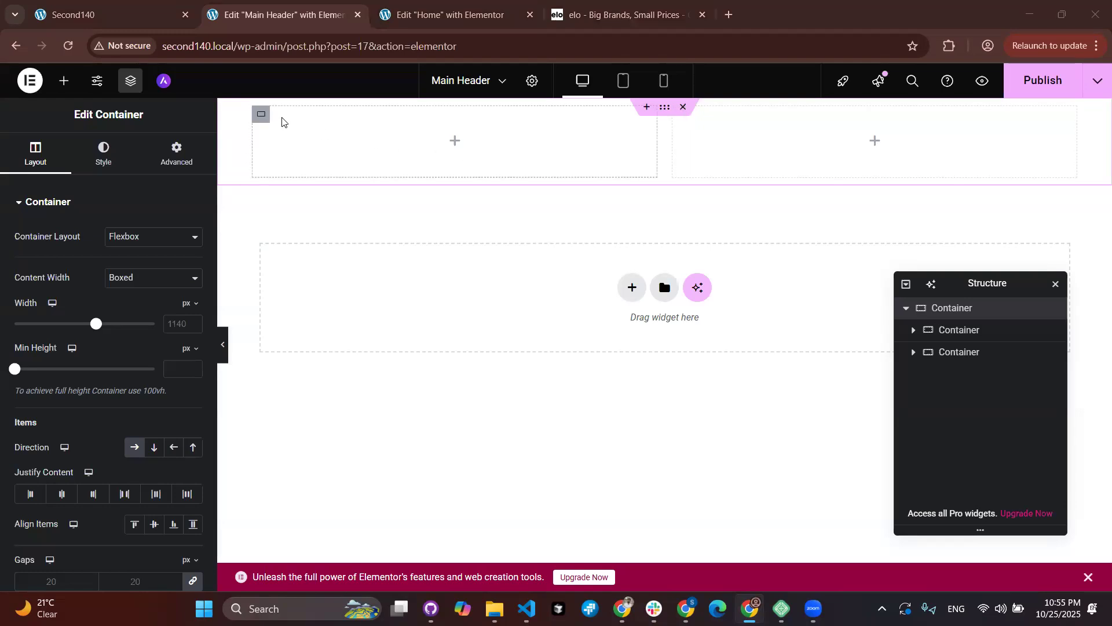
left_click(262, 115)
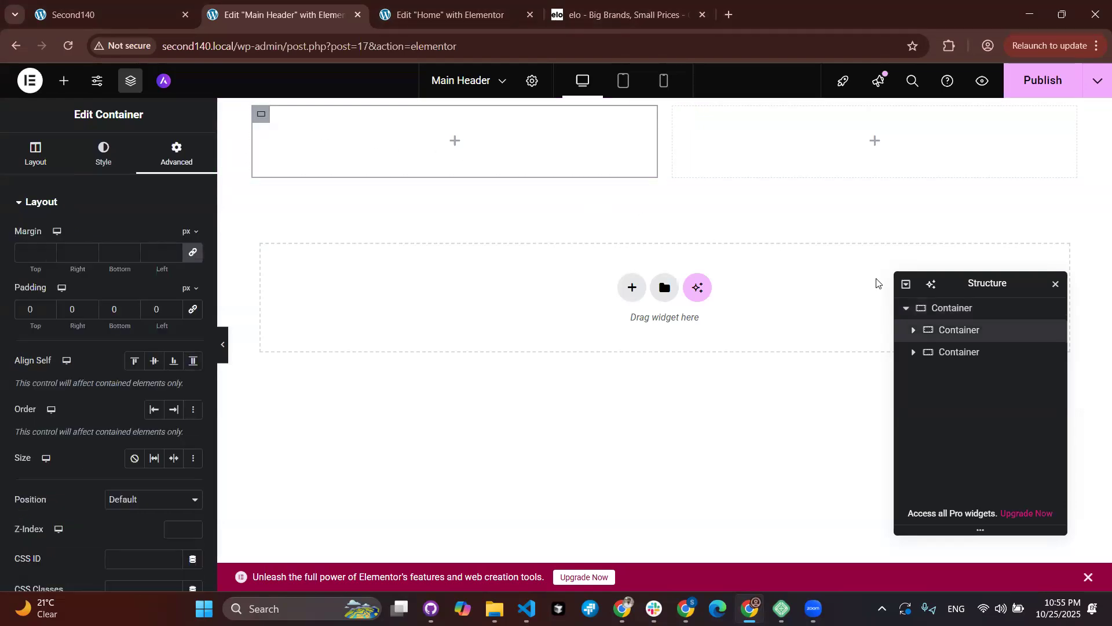
left_click(45, 158)
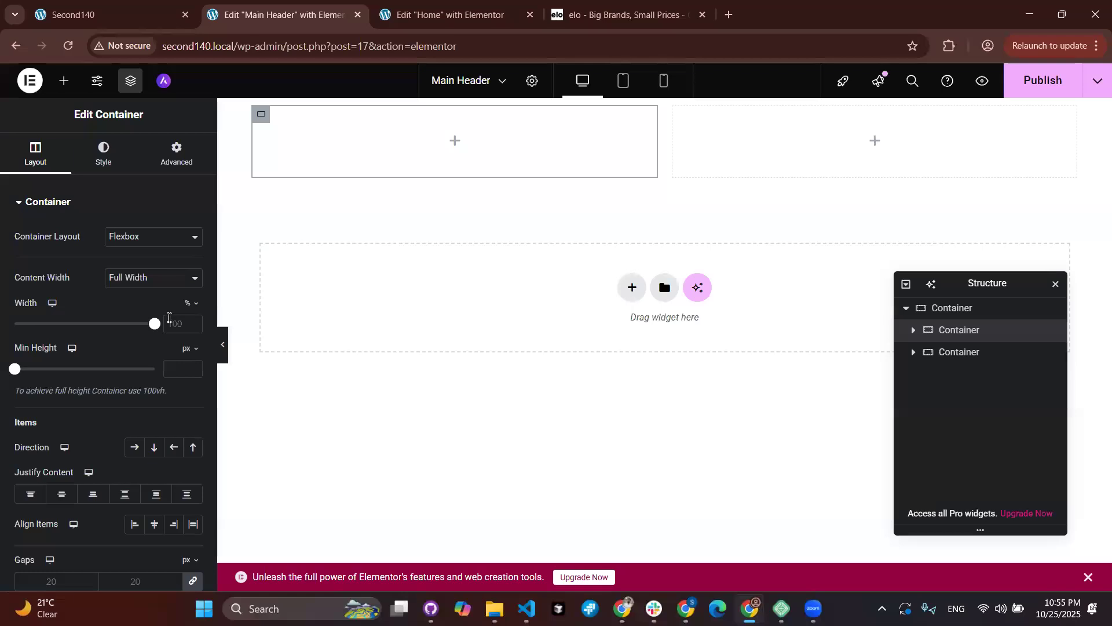
left_click(170, 324)
type("30")
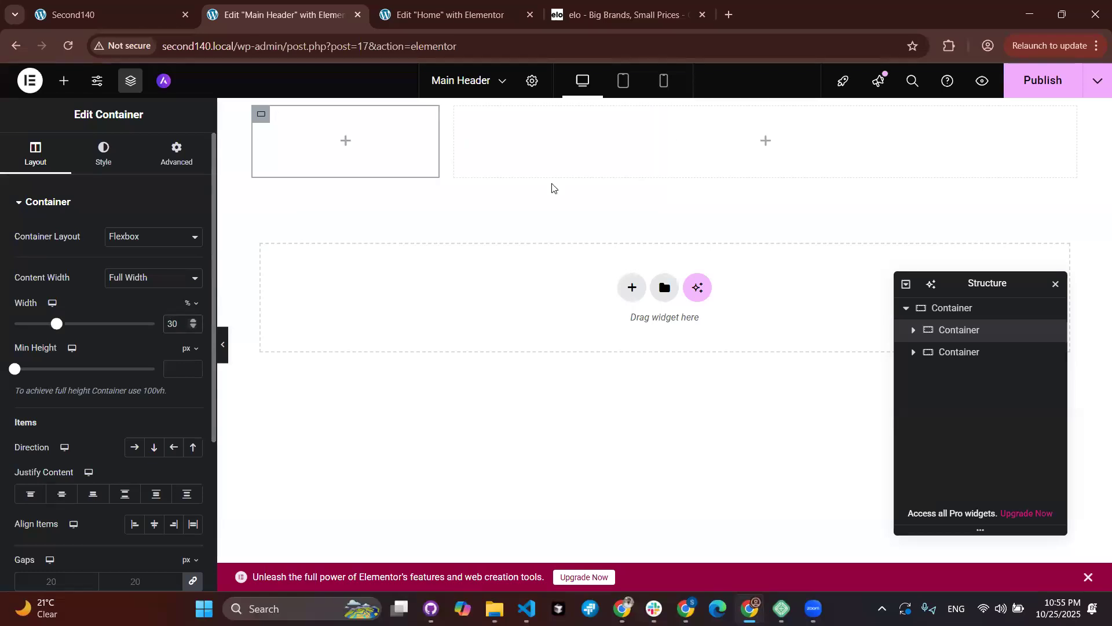
left_click(949, 351)
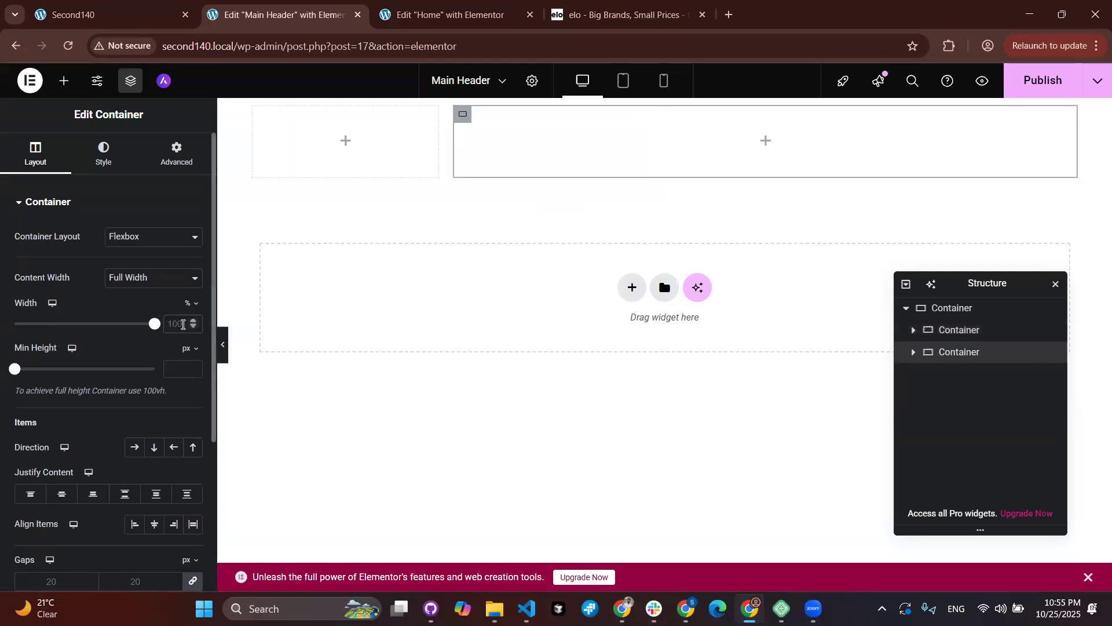
left_click(182, 323)
type("70")
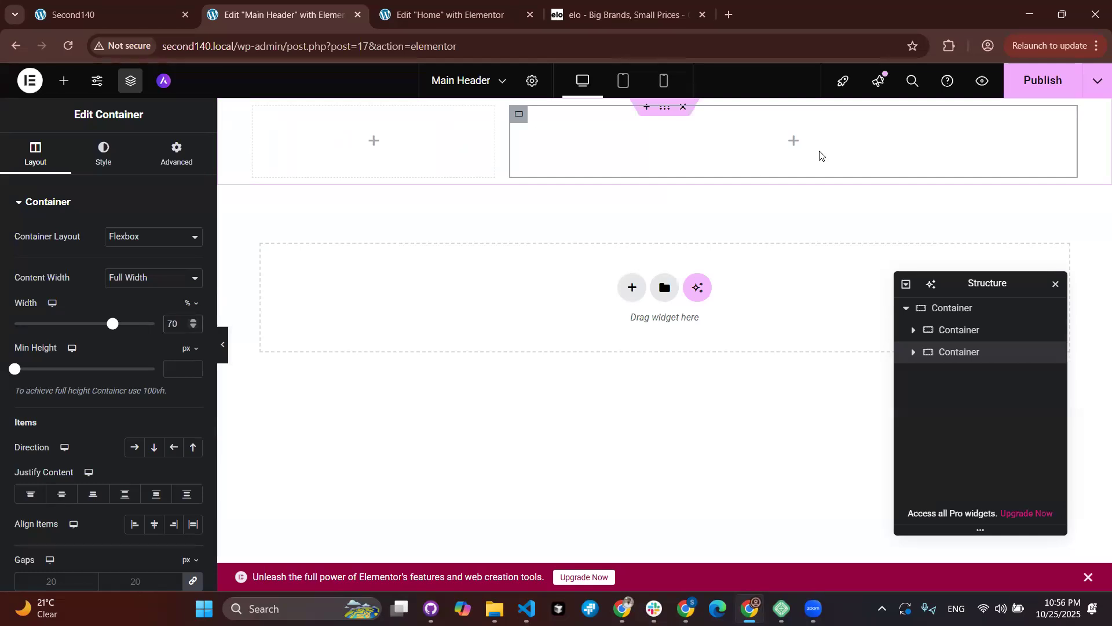
left_click(63, 80)
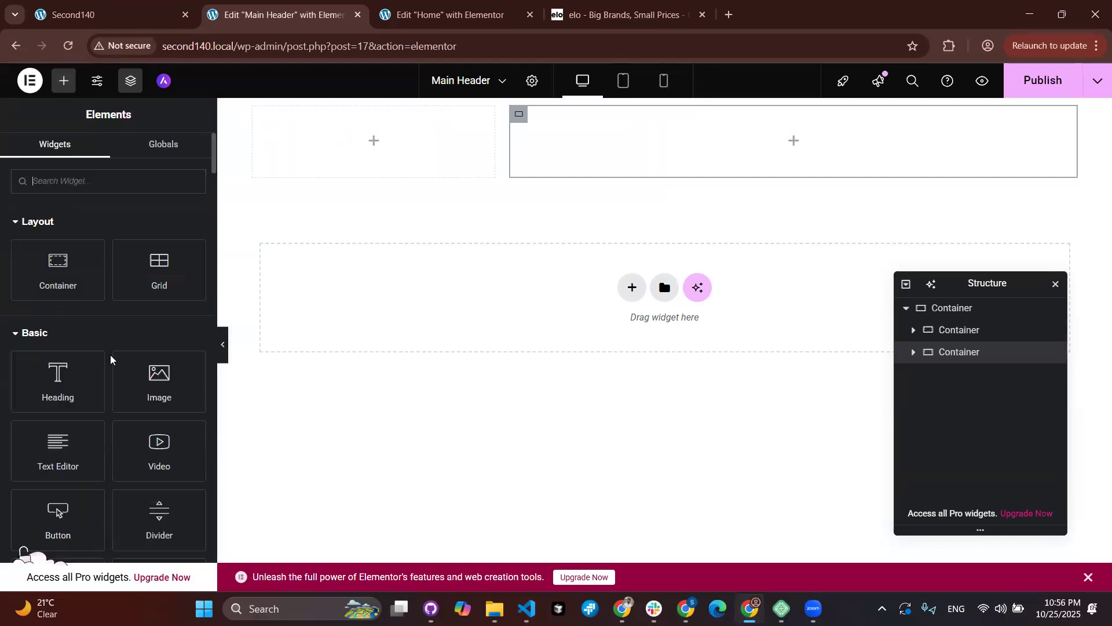
left_click_drag(155, 379, 331, 141)
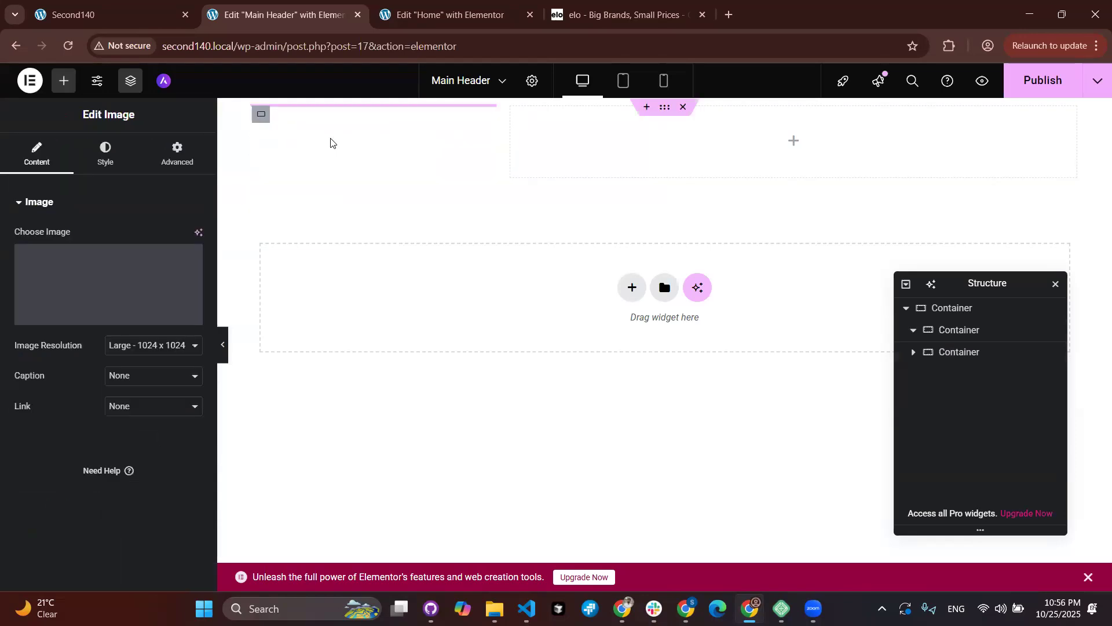
Step: Upload the background-removed HallureDrop logo PNG from Downloads and insert it into the Image widget
left_click(88, 276)
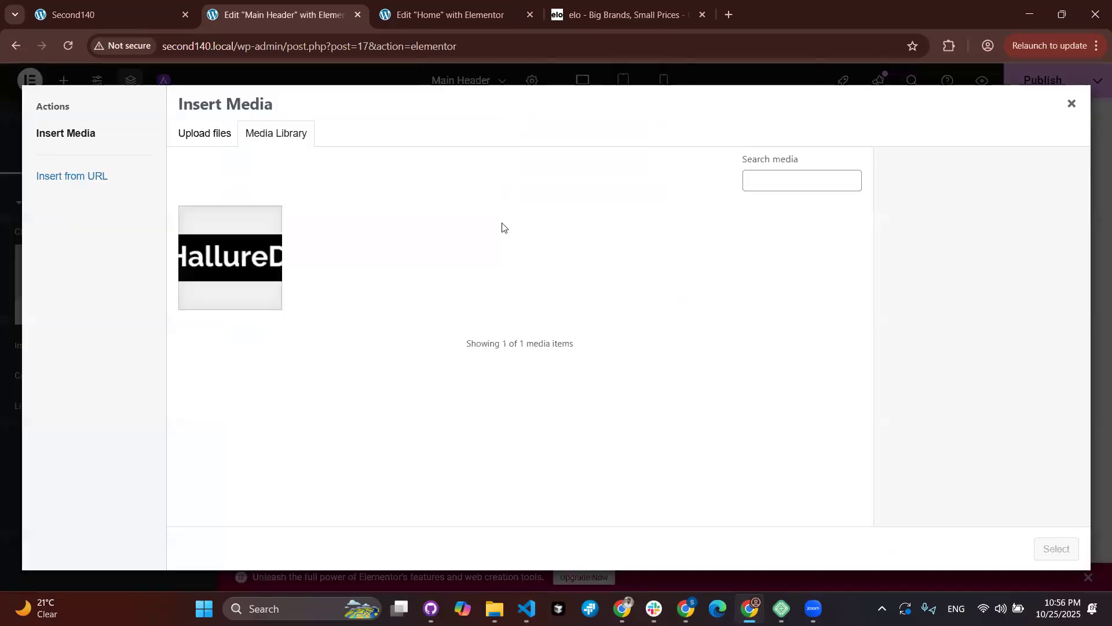
left_click(222, 138)
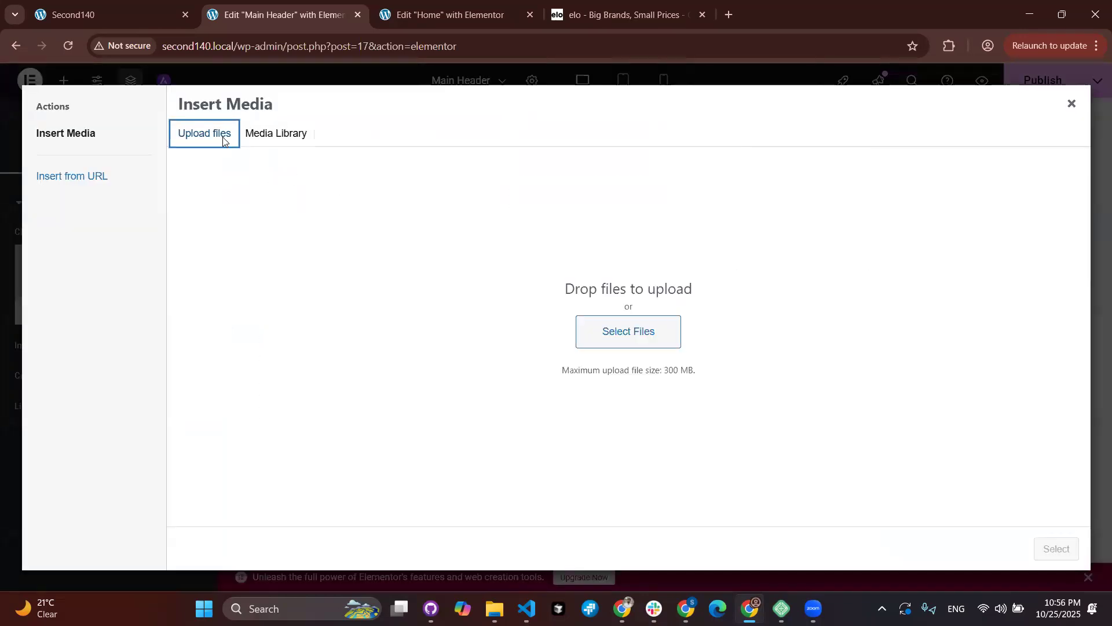
left_click(643, 346)
scroll(737, 364, "down", 10)
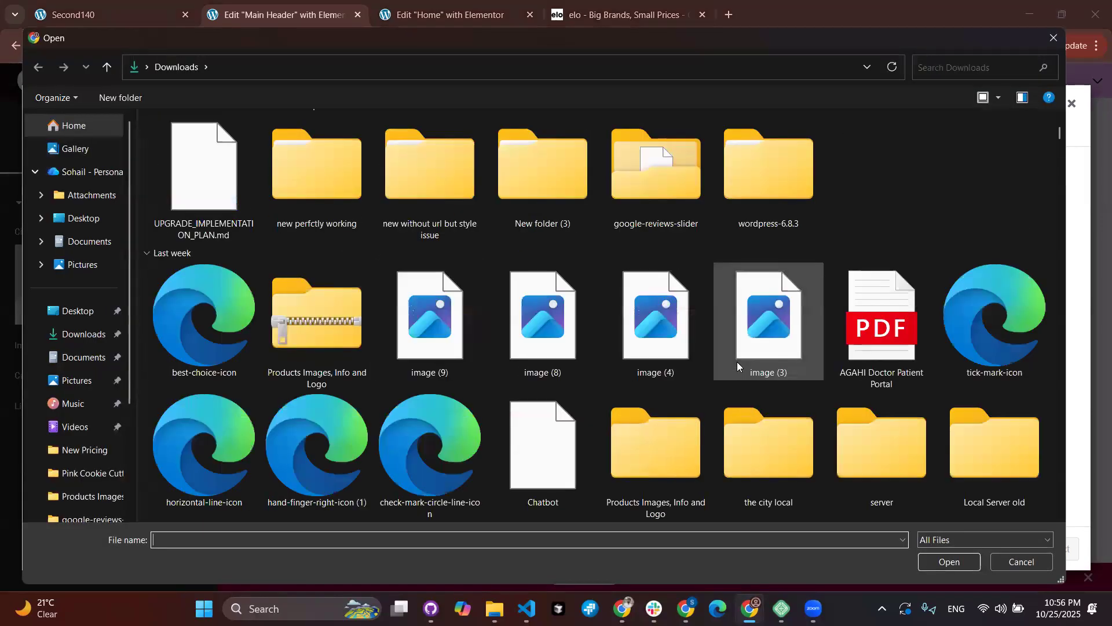
scroll(737, 363, "down", 15)
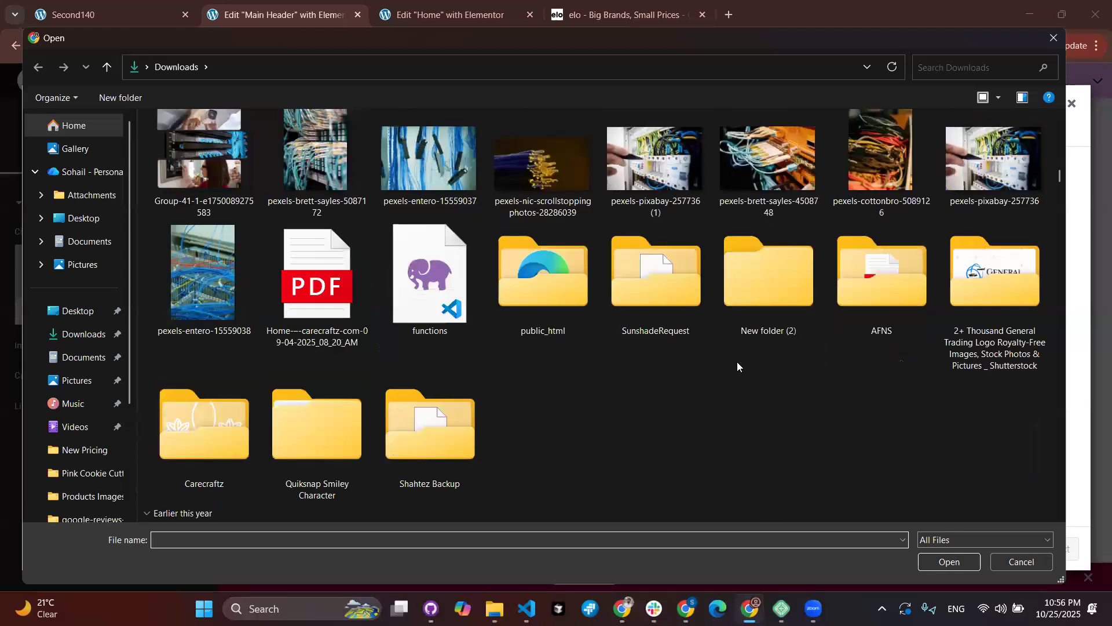
scroll(737, 362, "down", 4)
scroll(737, 361, "up", 8)
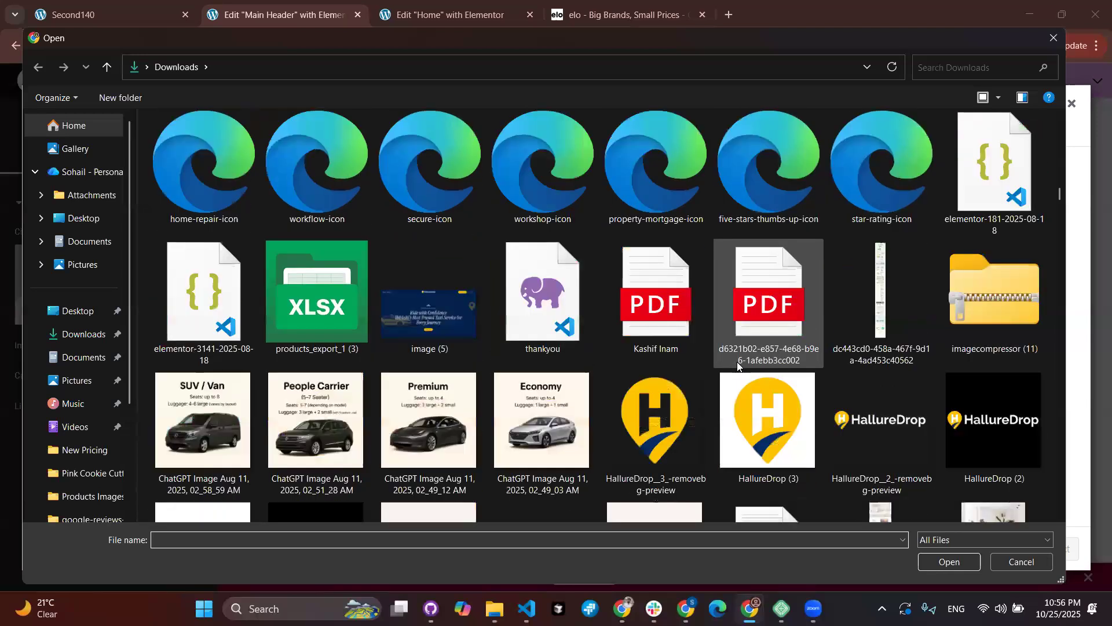
scroll(738, 363, "down", 4)
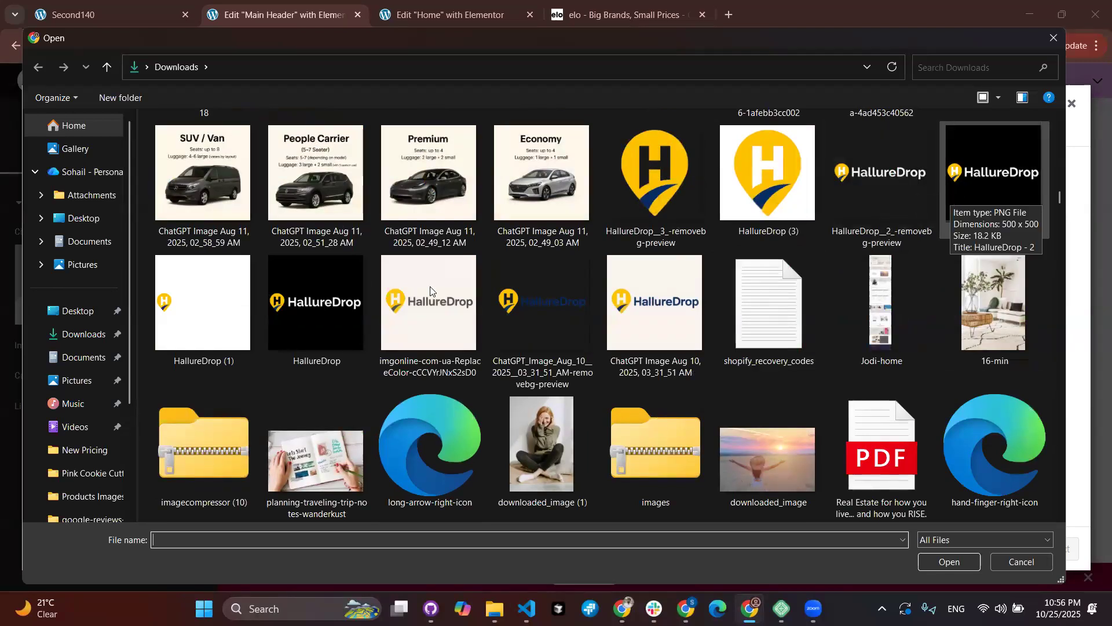
left_click(546, 327)
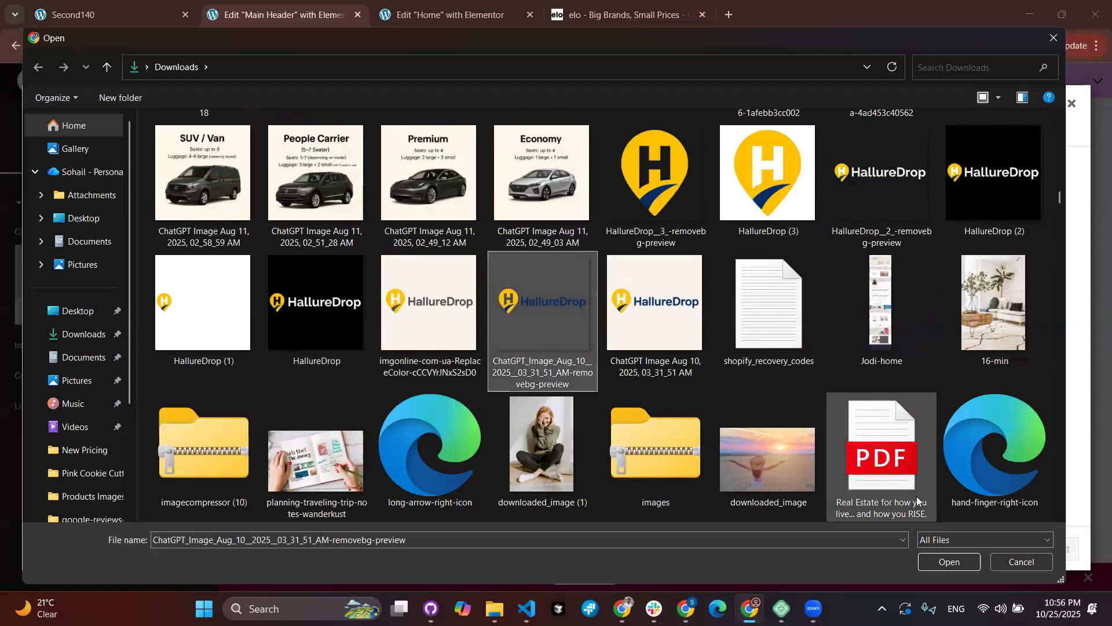
left_click(943, 560)
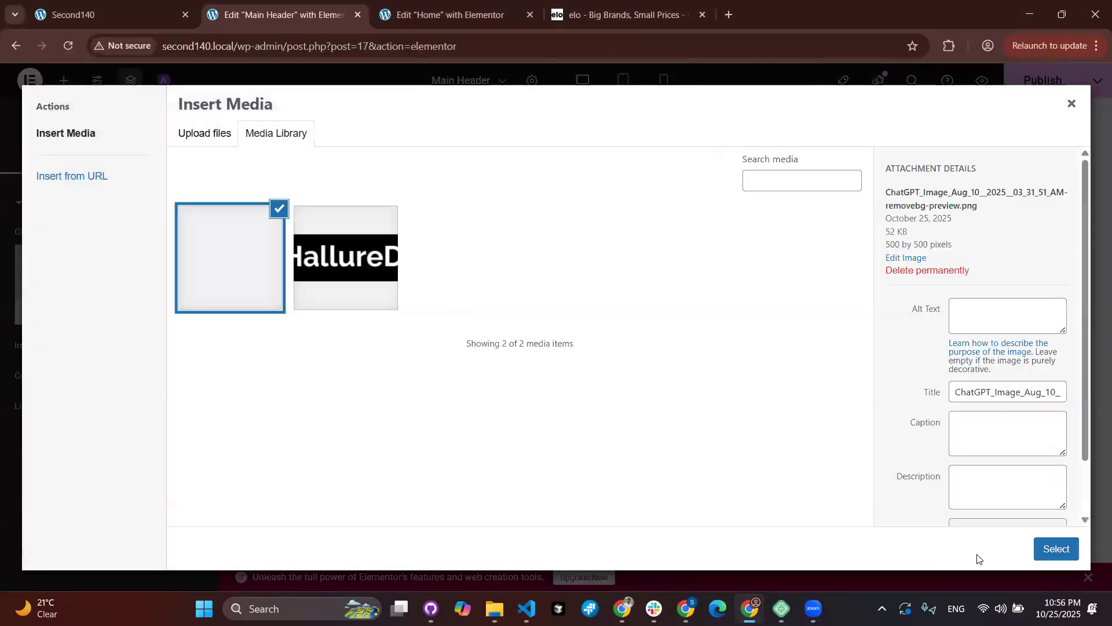
left_click(1056, 549)
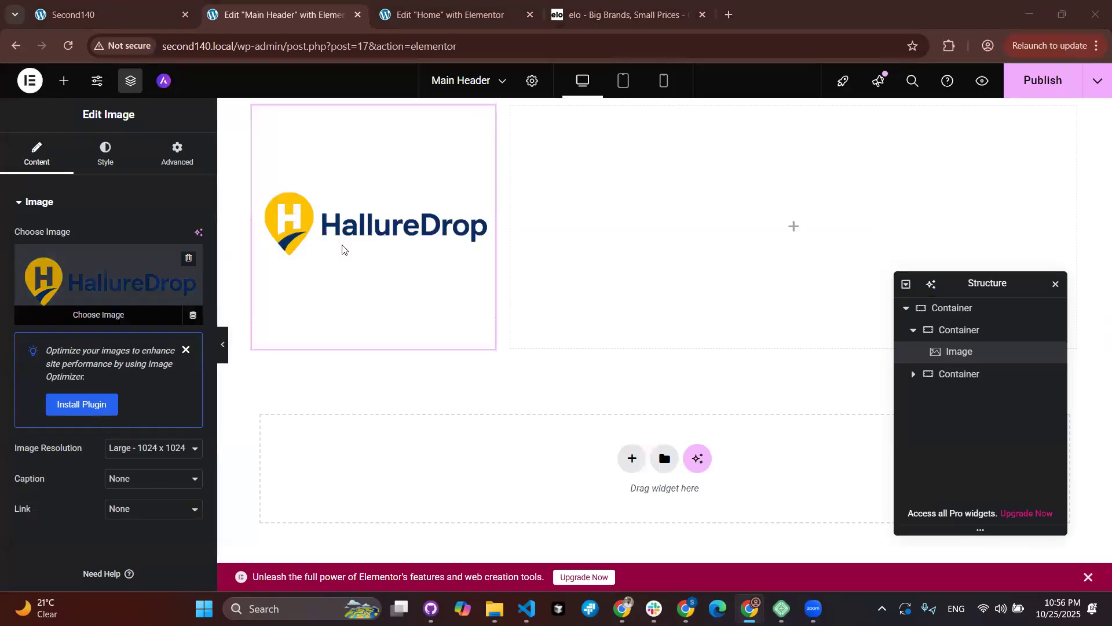
Step: Crop the logo to 478 × 141 in the image editor, save the edits, and use it in the header
left_click(92, 286)
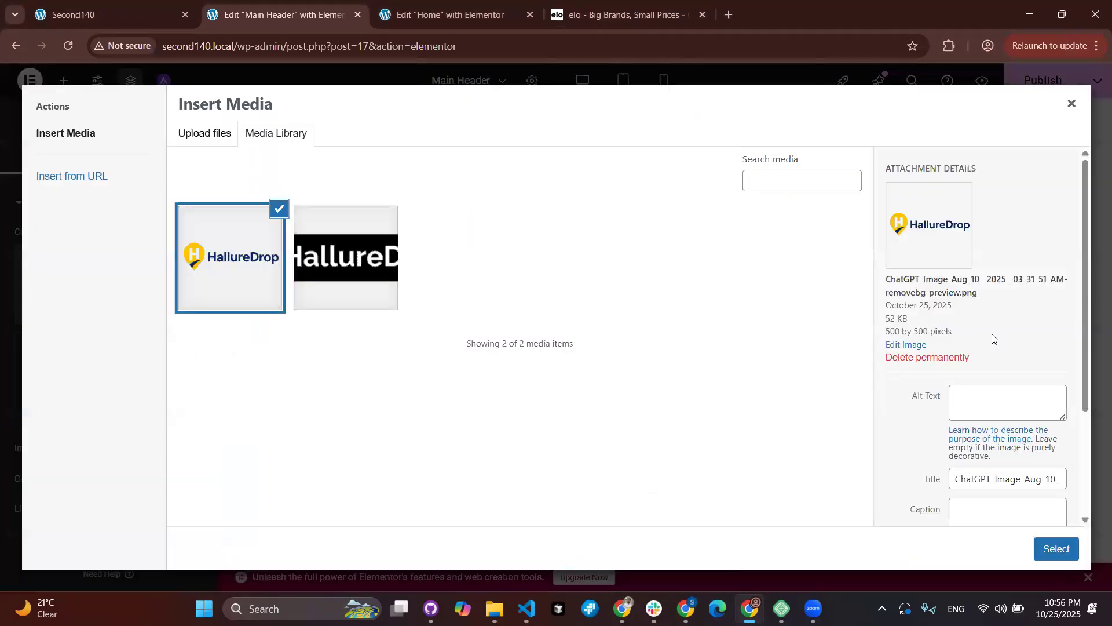
left_click(903, 345)
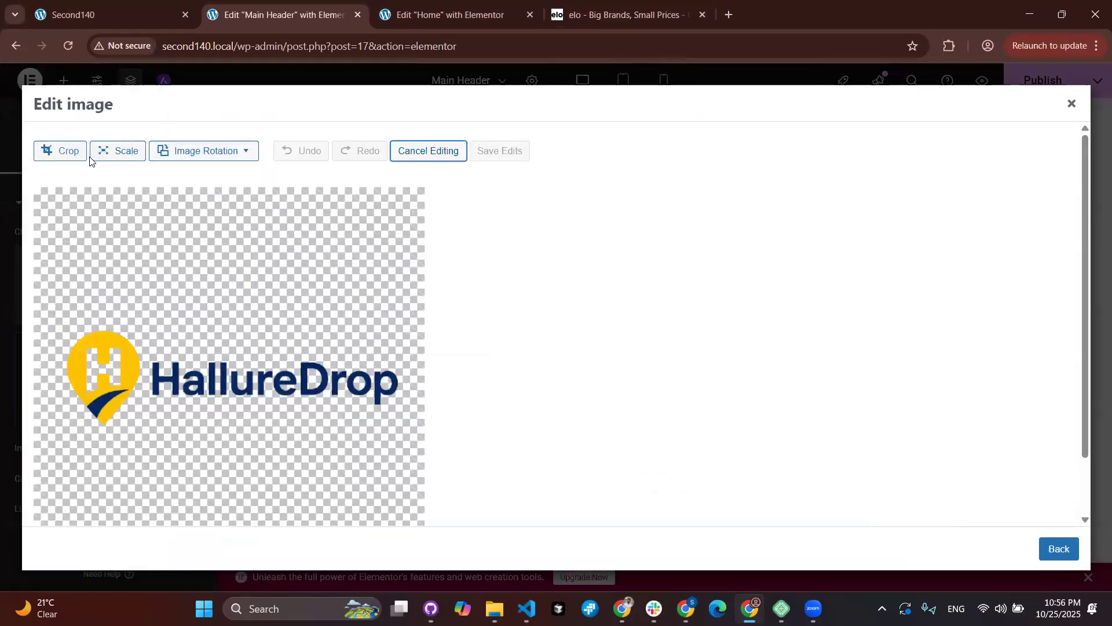
left_click(53, 154)
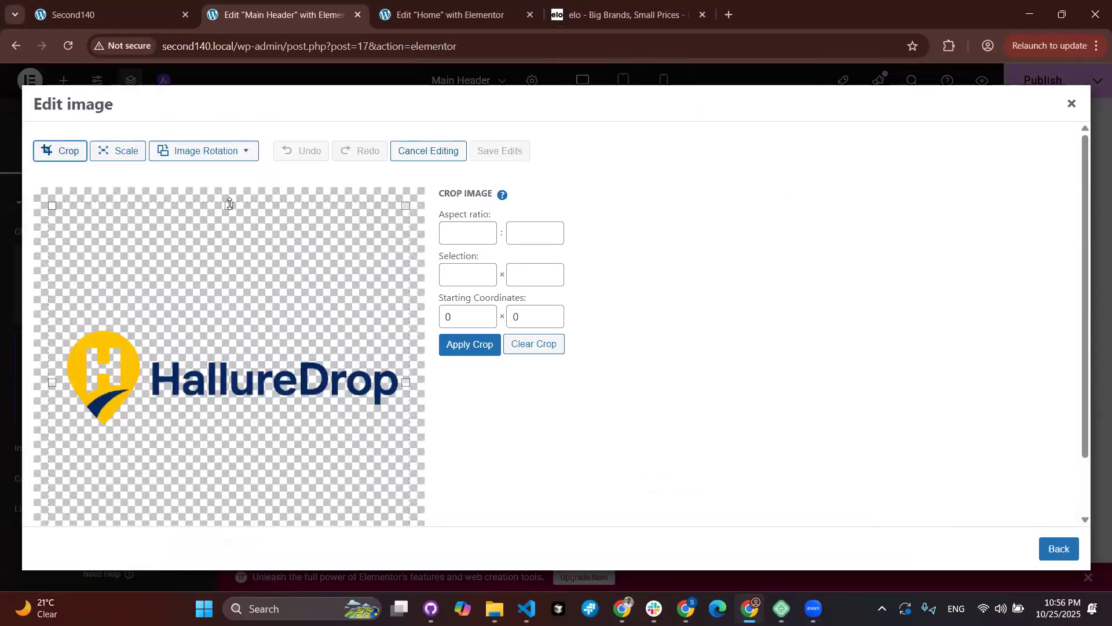
left_click_drag(229, 235, 230, 326)
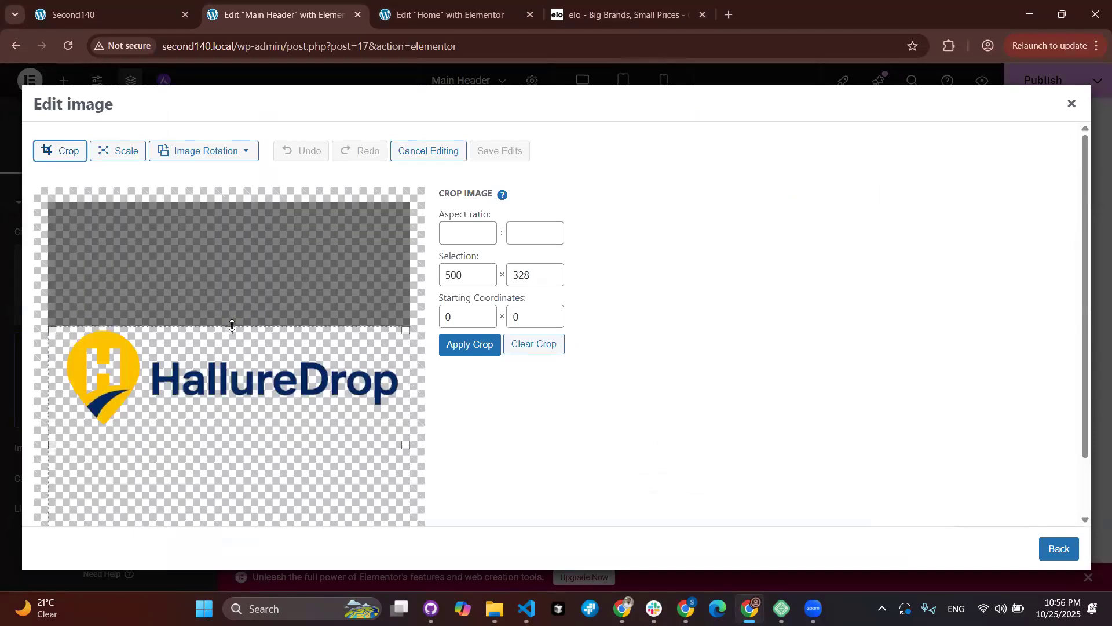
left_click_drag(52, 445, 71, 446)
scroll(273, 471, "down", 1)
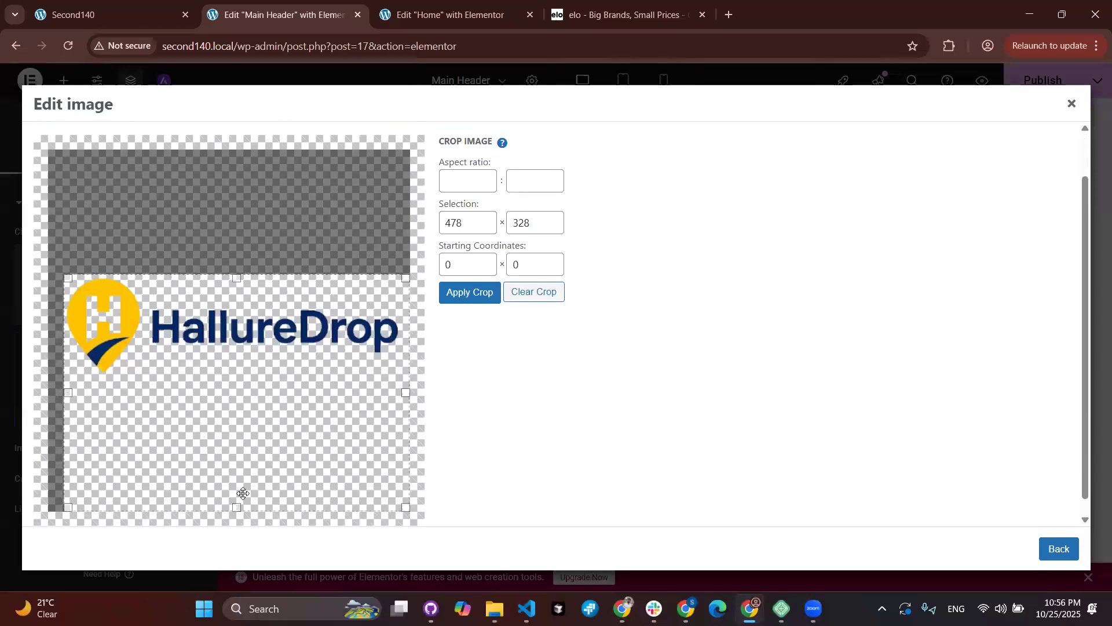
left_click_drag(234, 509, 250, 375)
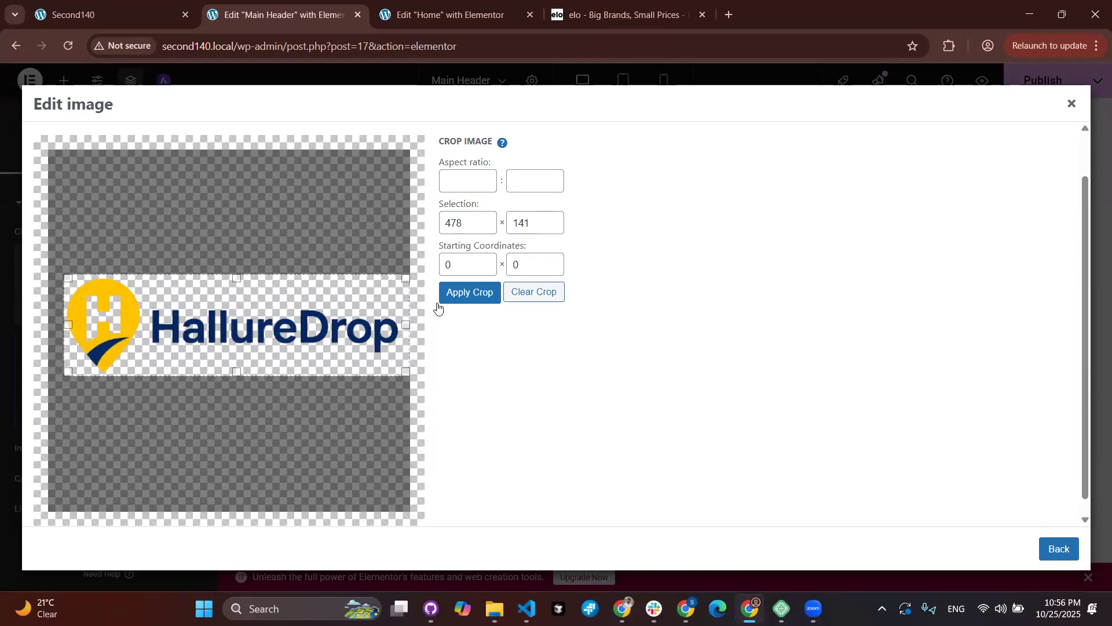
left_click(469, 292)
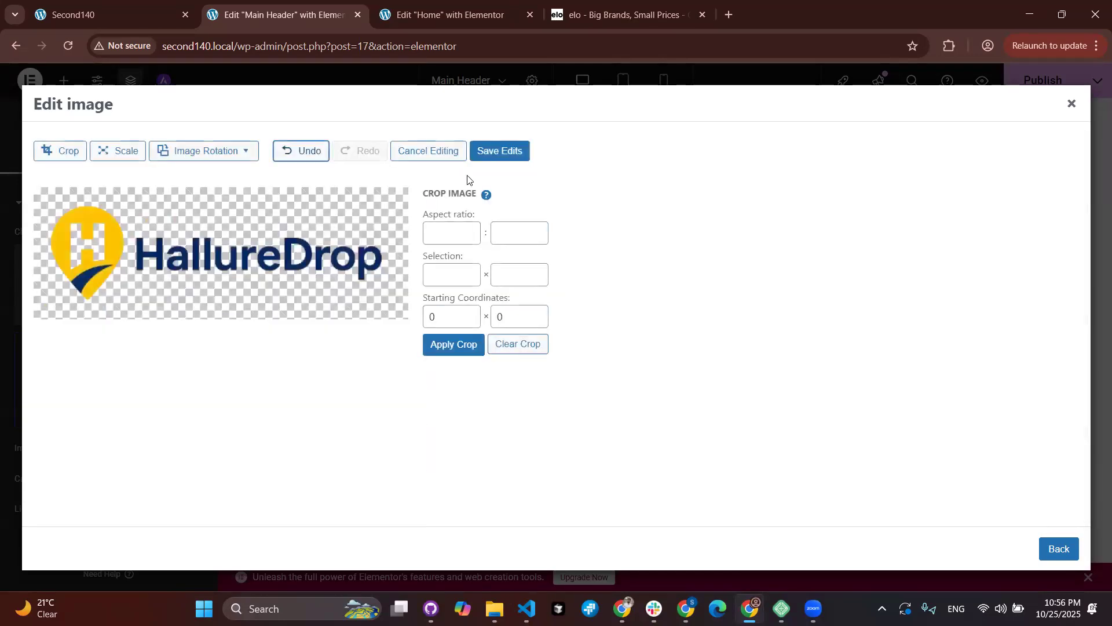
left_click(506, 152)
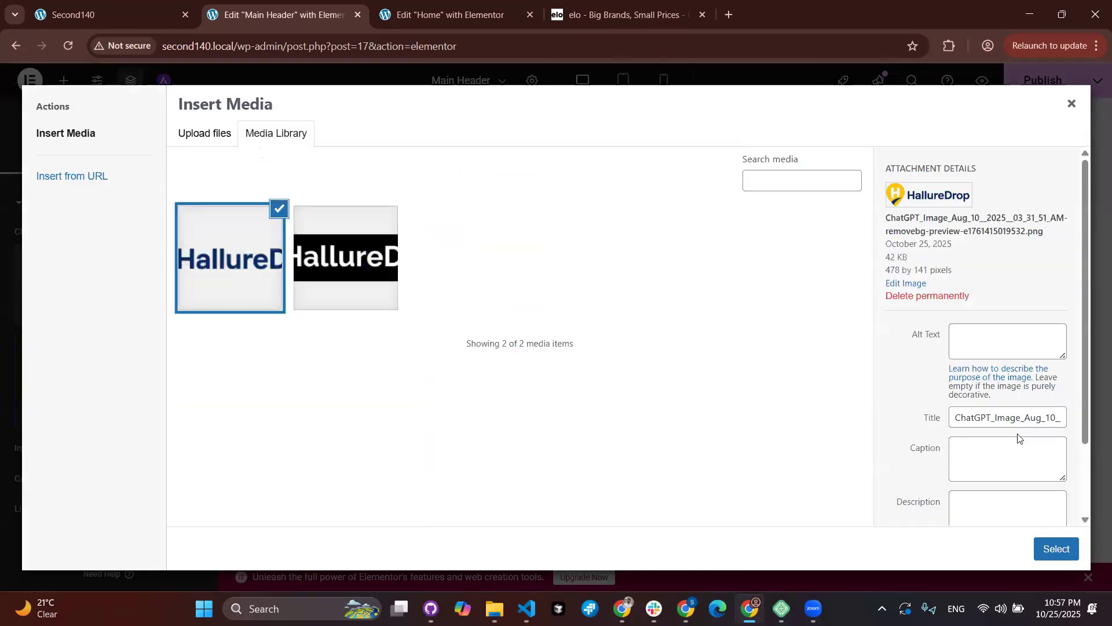
left_click(1056, 549)
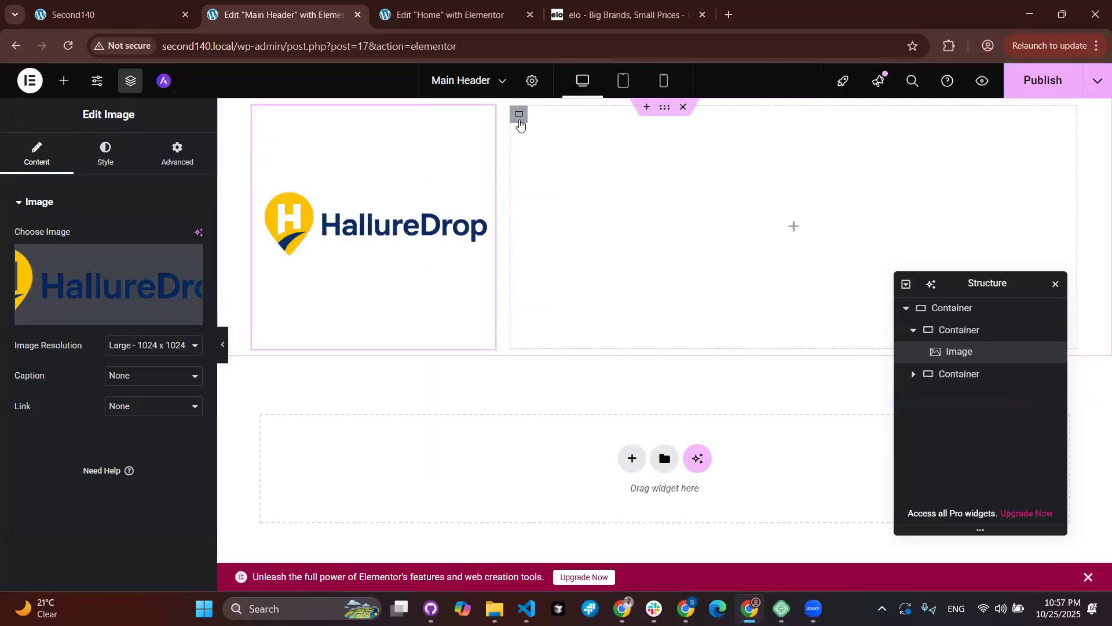
Step: Add a Navigation Menu widget to the empty right-hand header container
left_click(518, 114)
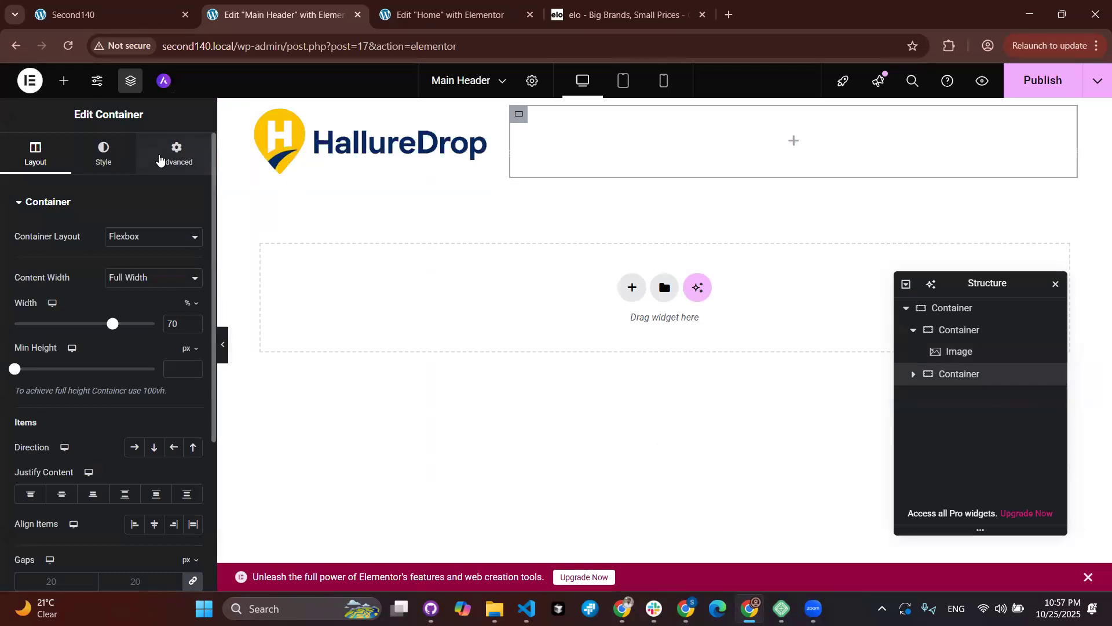
left_click(68, 86)
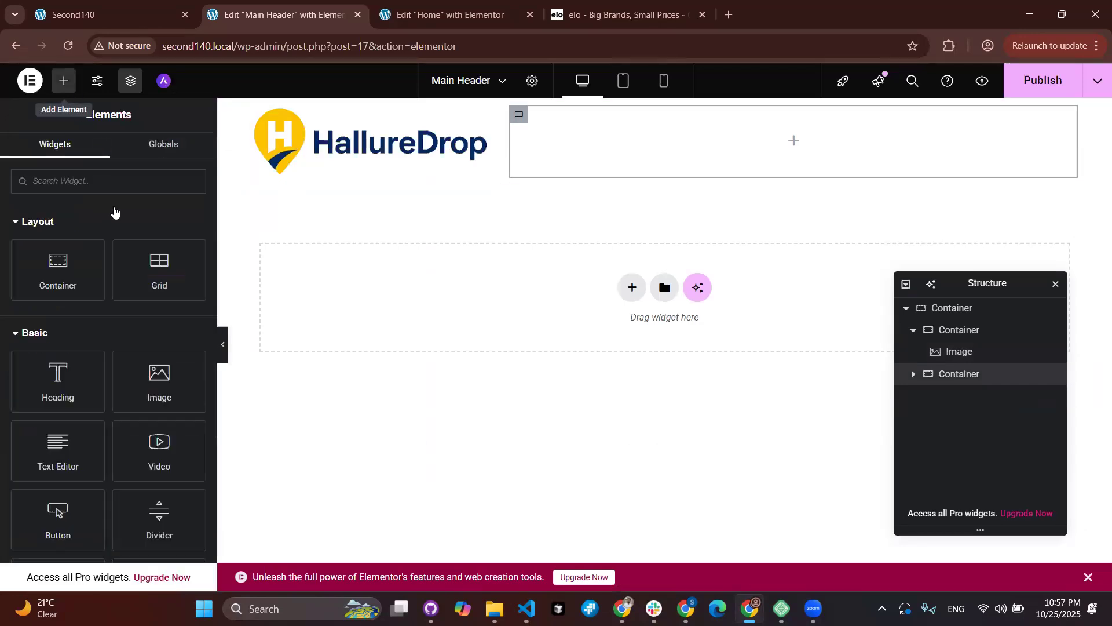
type("menu")
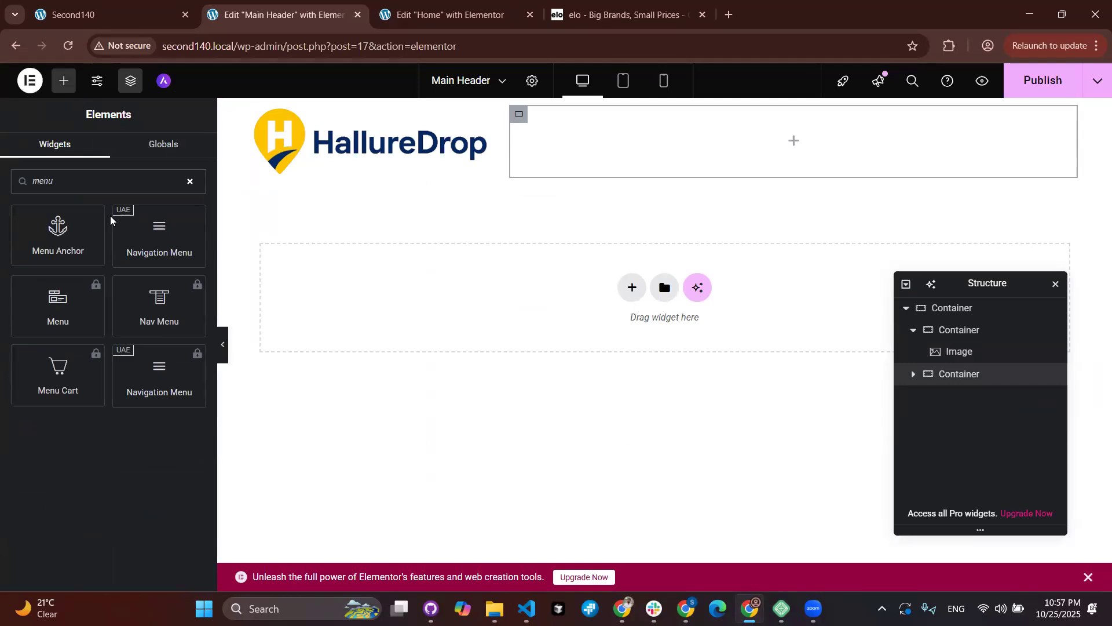
left_click_drag(143, 230, 618, 149)
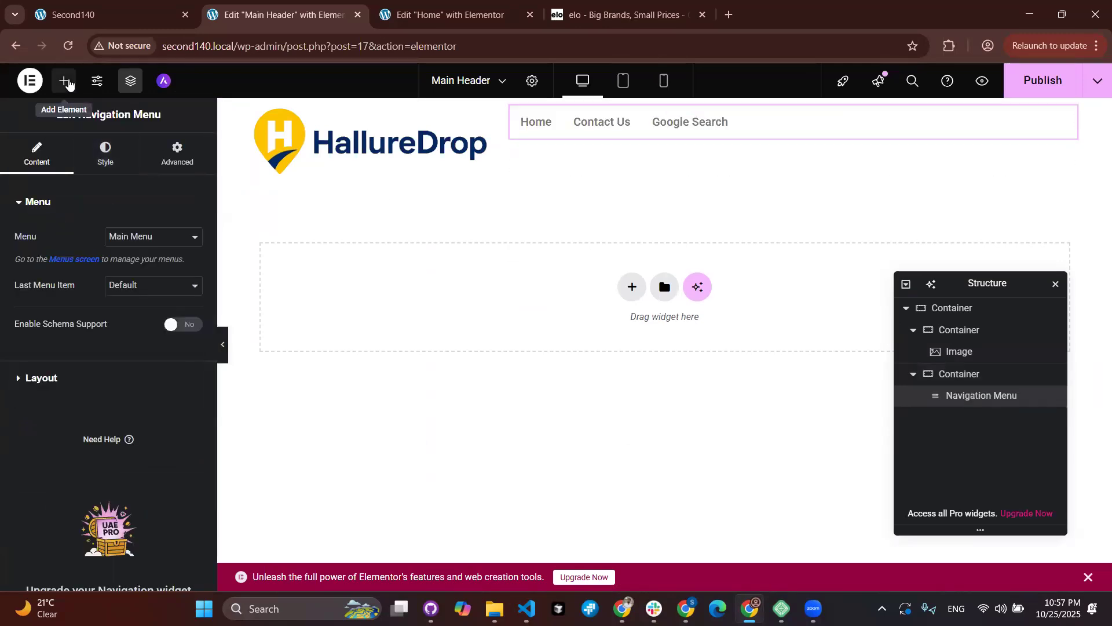
Step: Add a Button widget below the navigation menu
left_click(64, 81)
type("butttor")
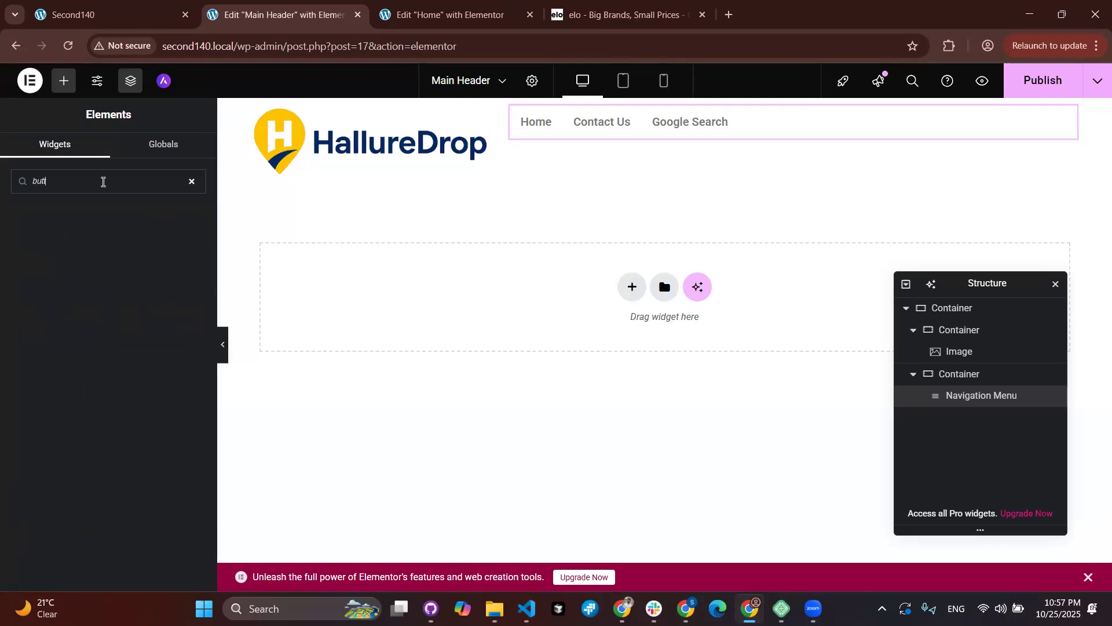
key("BackSpace")
left_click_drag(58, 513, 795, 138)
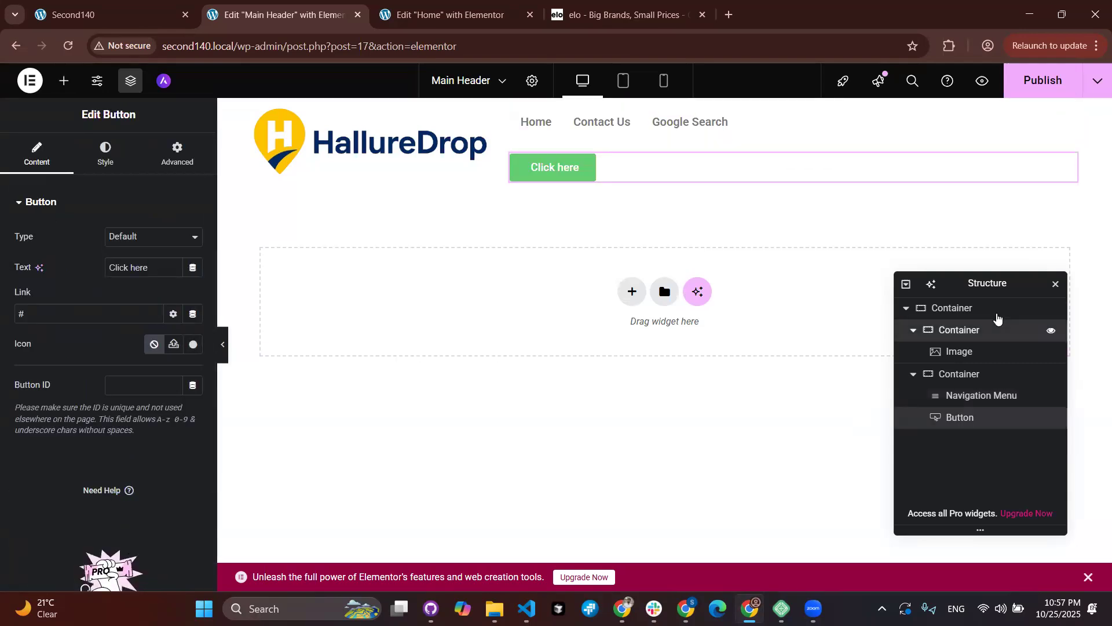
left_click(992, 328)
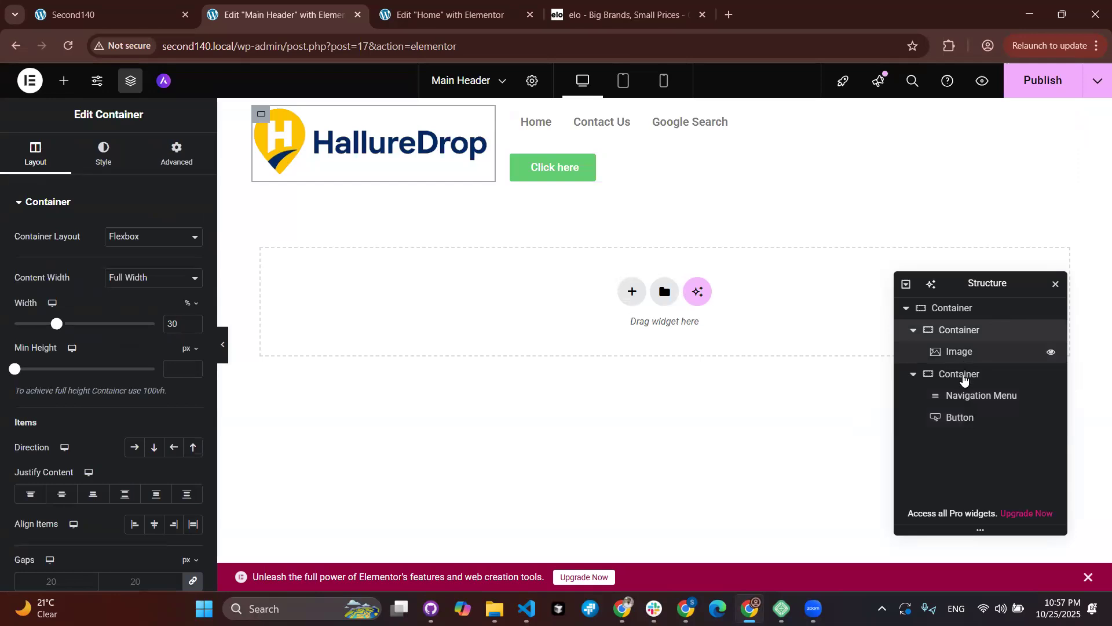
Step: Set the menu-and-button container to Row direction with Justify Content set to End
left_click(964, 376)
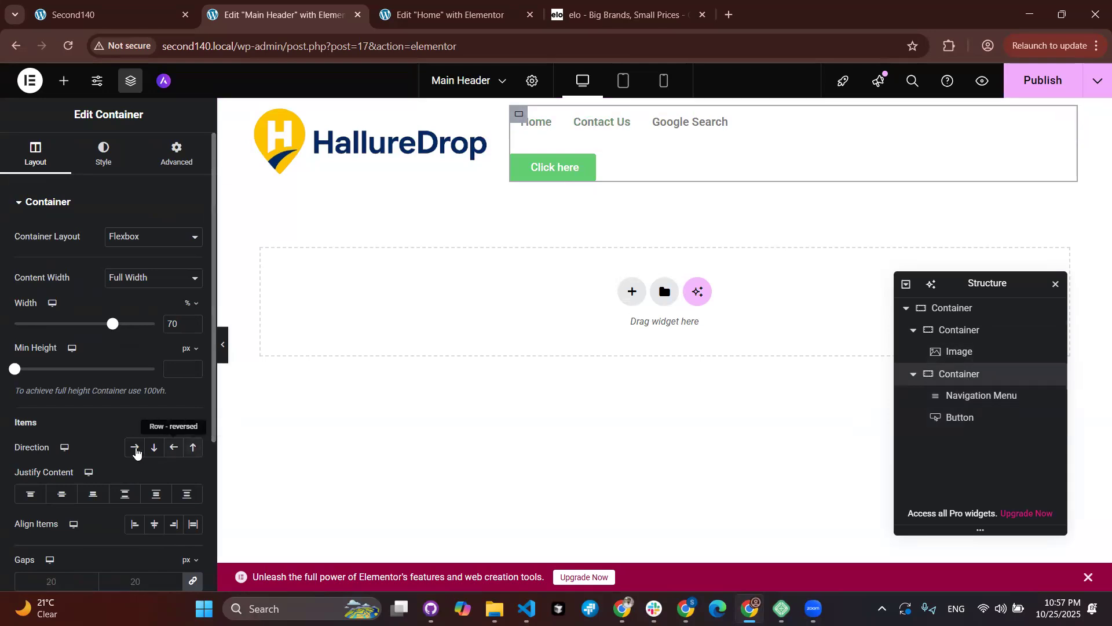
left_click(136, 452)
left_click(135, 452)
left_click(135, 452)
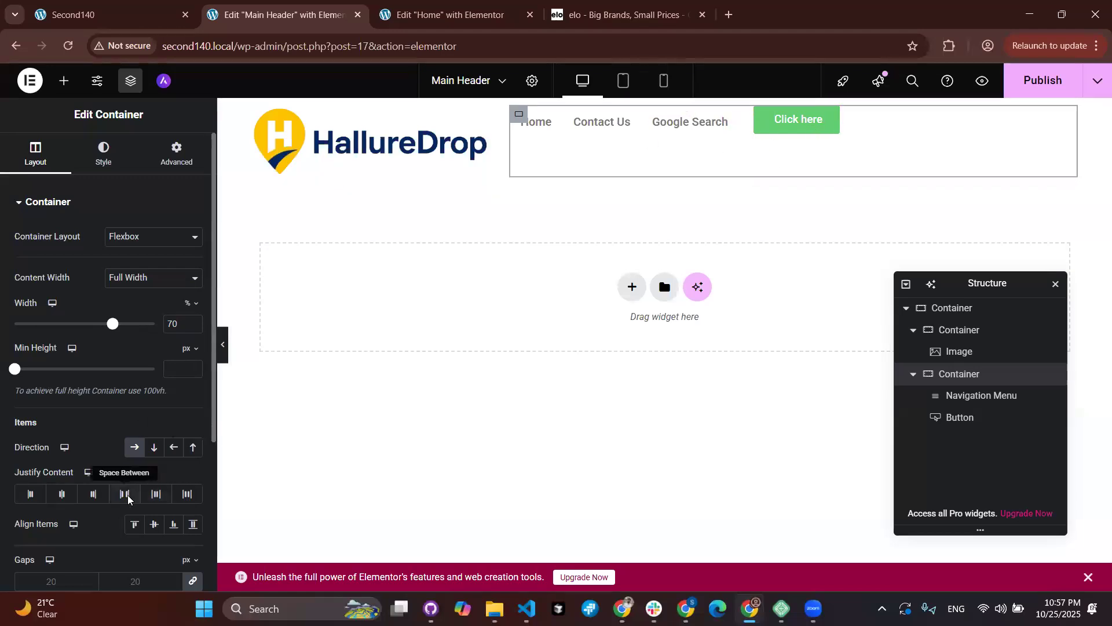
left_click(94, 494)
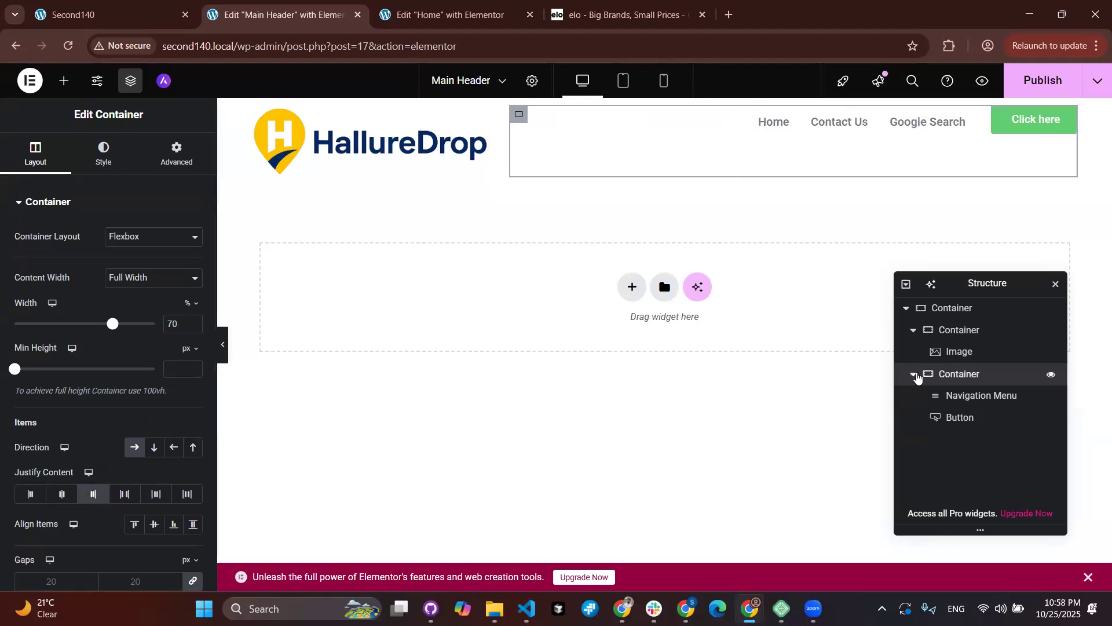
left_click(914, 375)
Step: Align the logo container's items to Start and vertically centre the outer header container's items
left_click(959, 336)
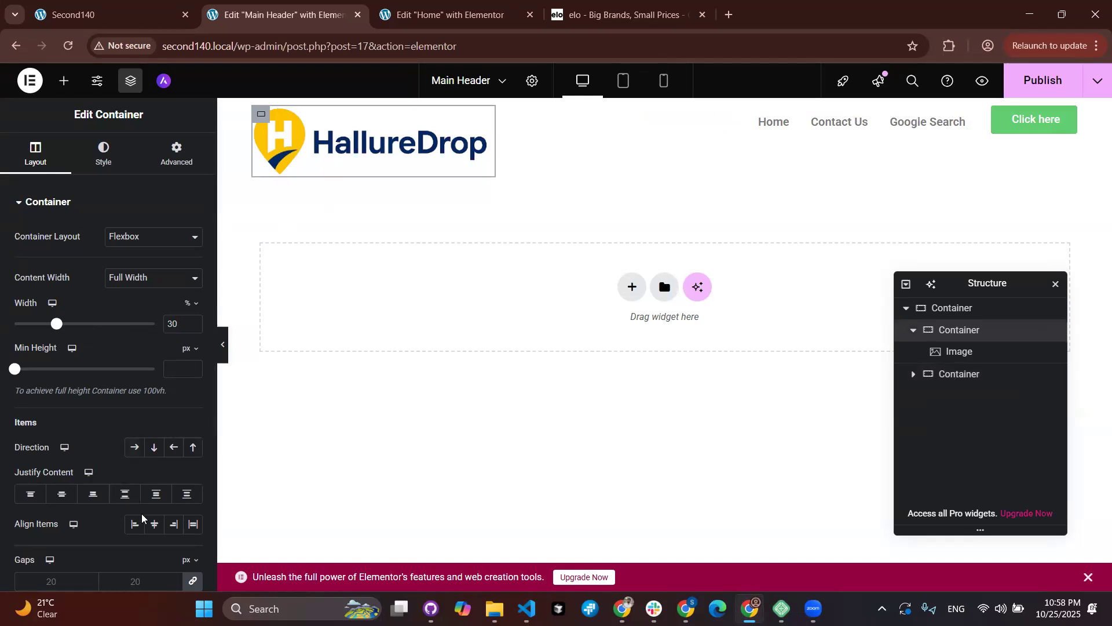
left_click(136, 531)
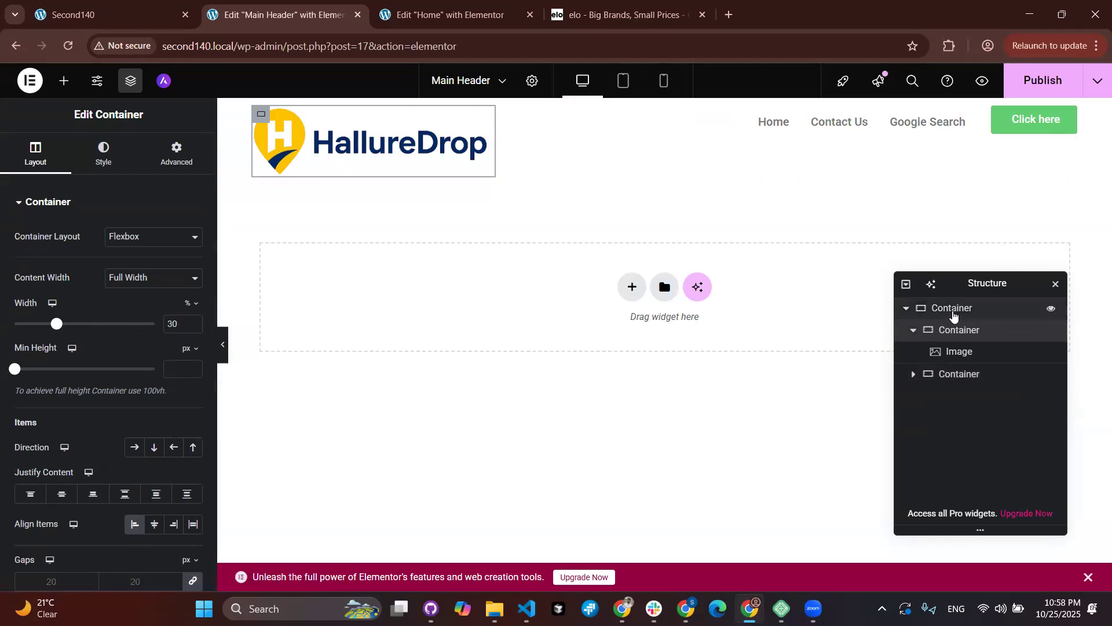
left_click(953, 315)
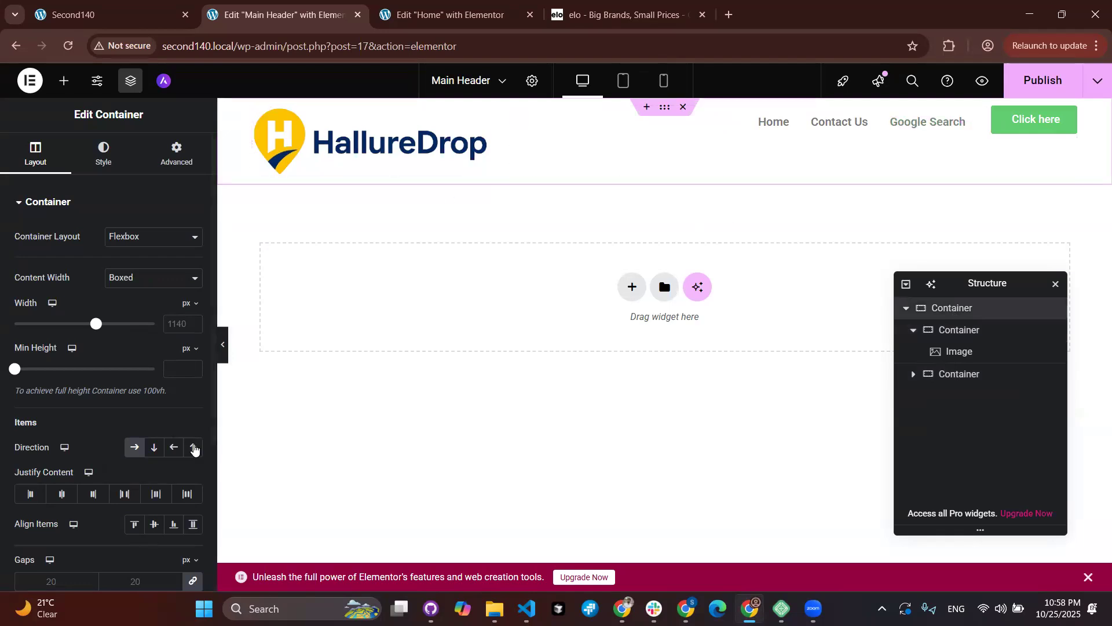
left_click(153, 526)
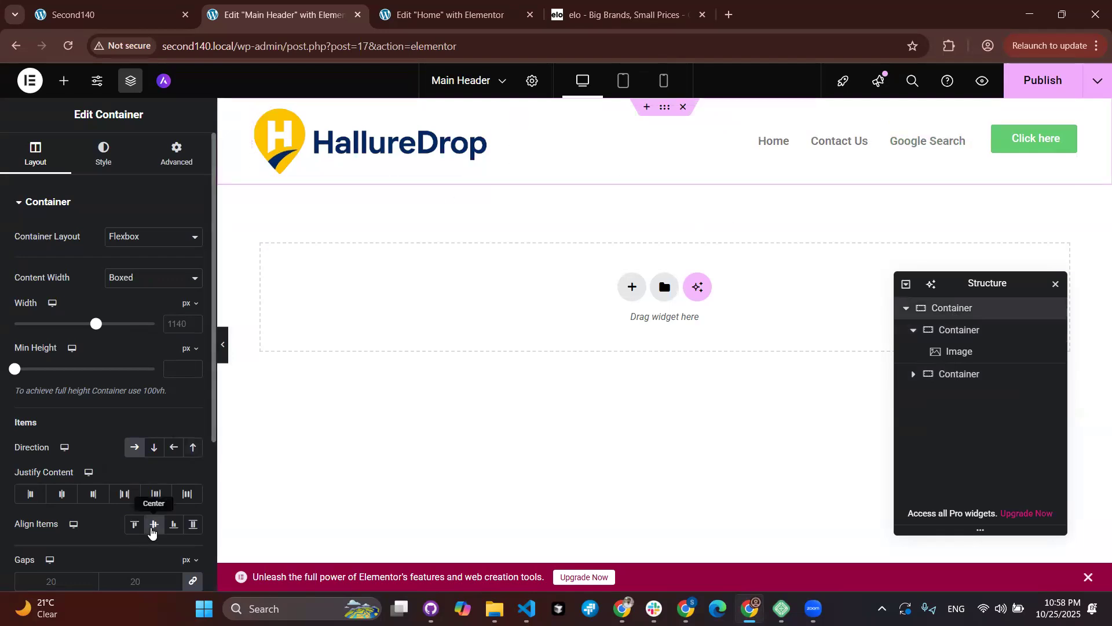
left_click(477, 129)
left_click(105, 152)
Step: Give the header logo a 50% max width and left alignment
left_click_drag(15, 328, 80, 326)
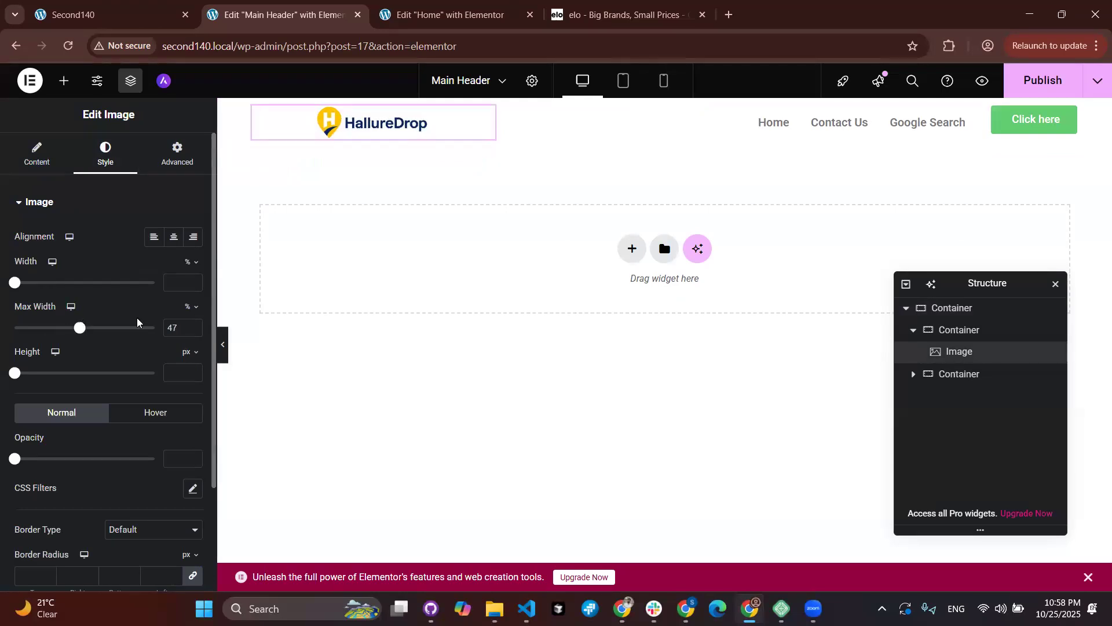
triple_click(193, 325)
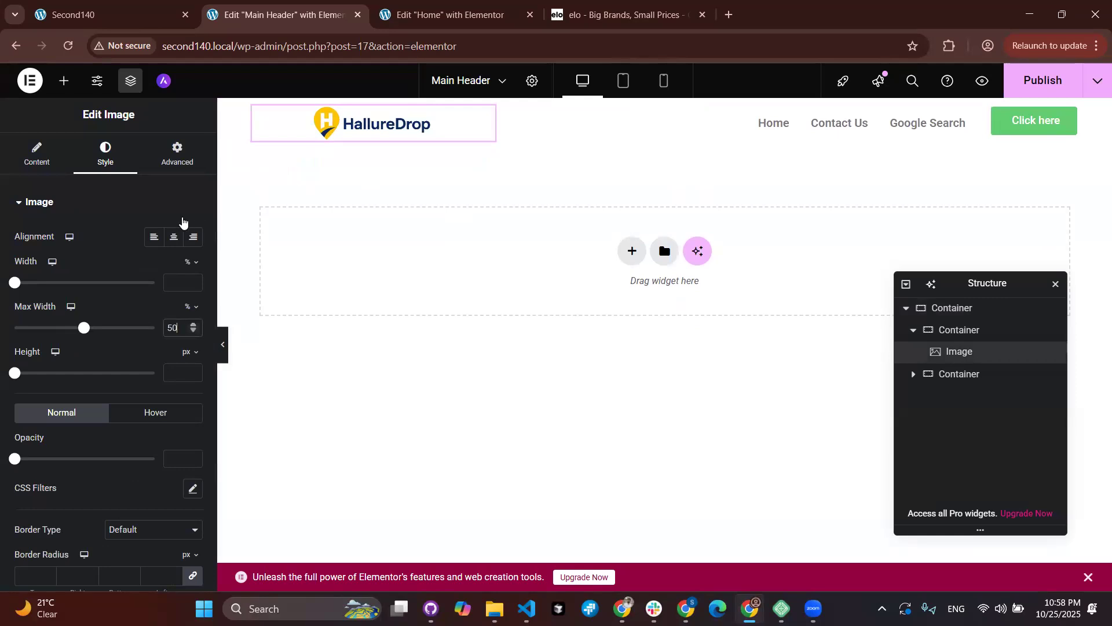
left_click(154, 238)
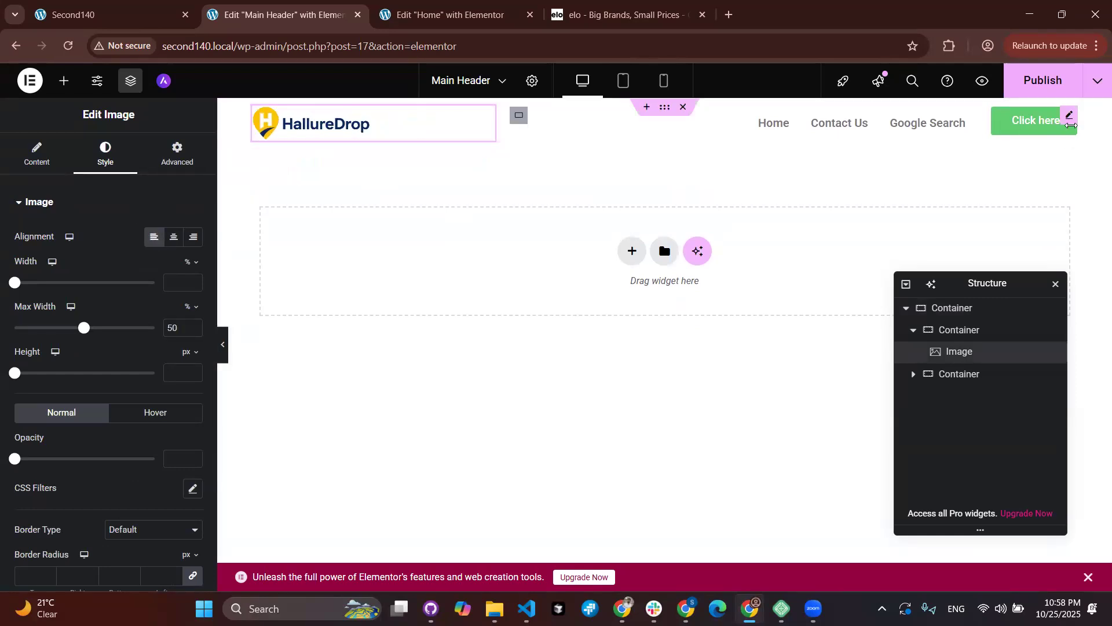
Step: Change the button text from 'Click here' to 'Contact Us'
left_click(1069, 121)
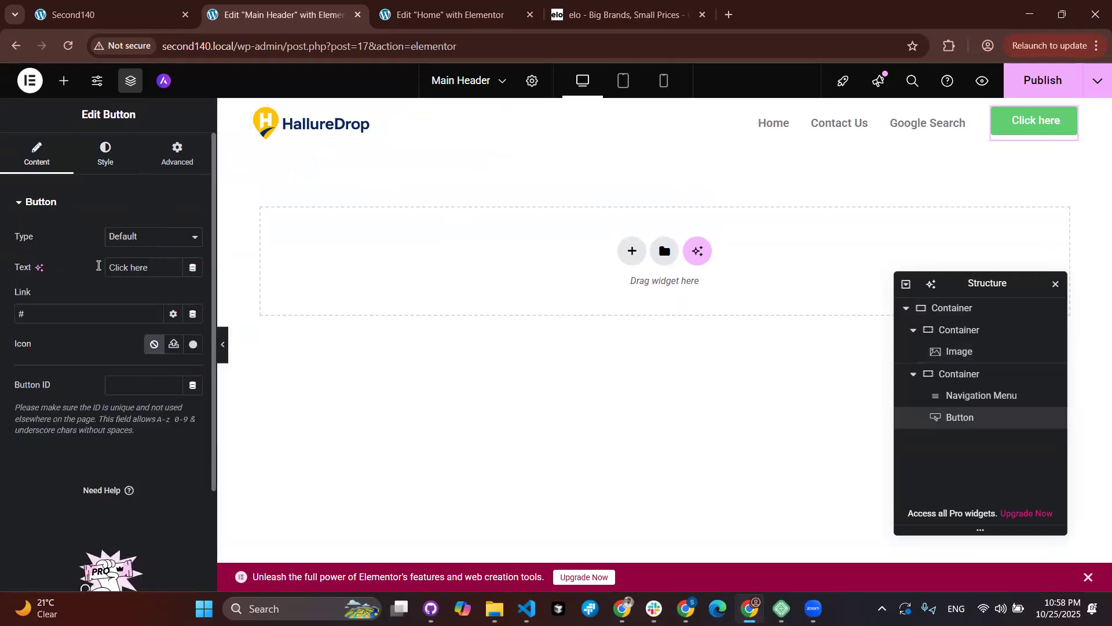
type("Con")
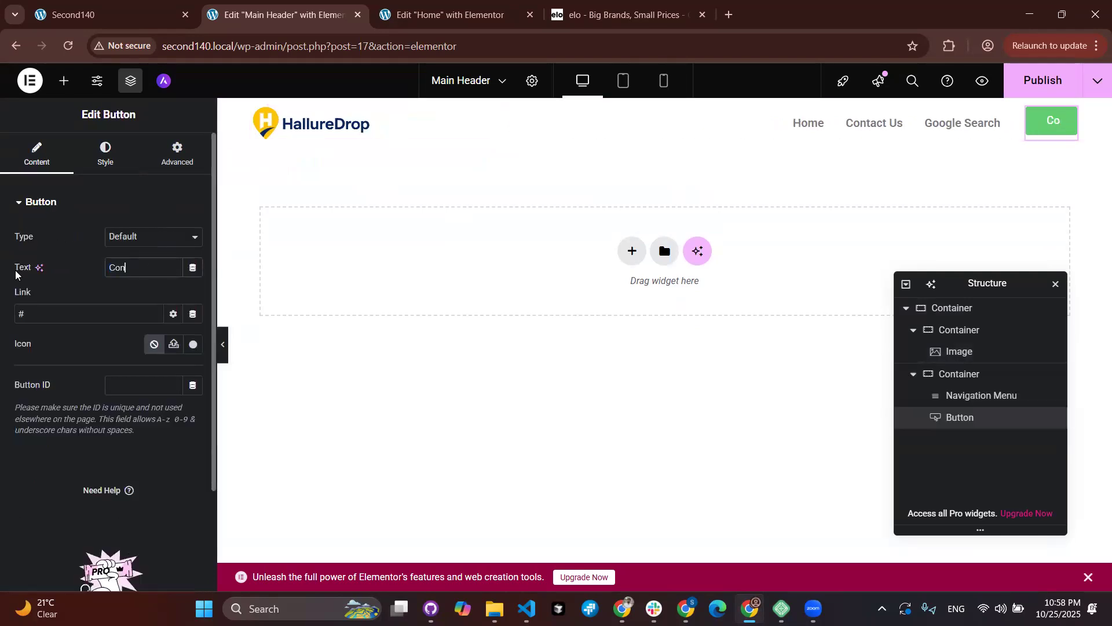
type("tact")
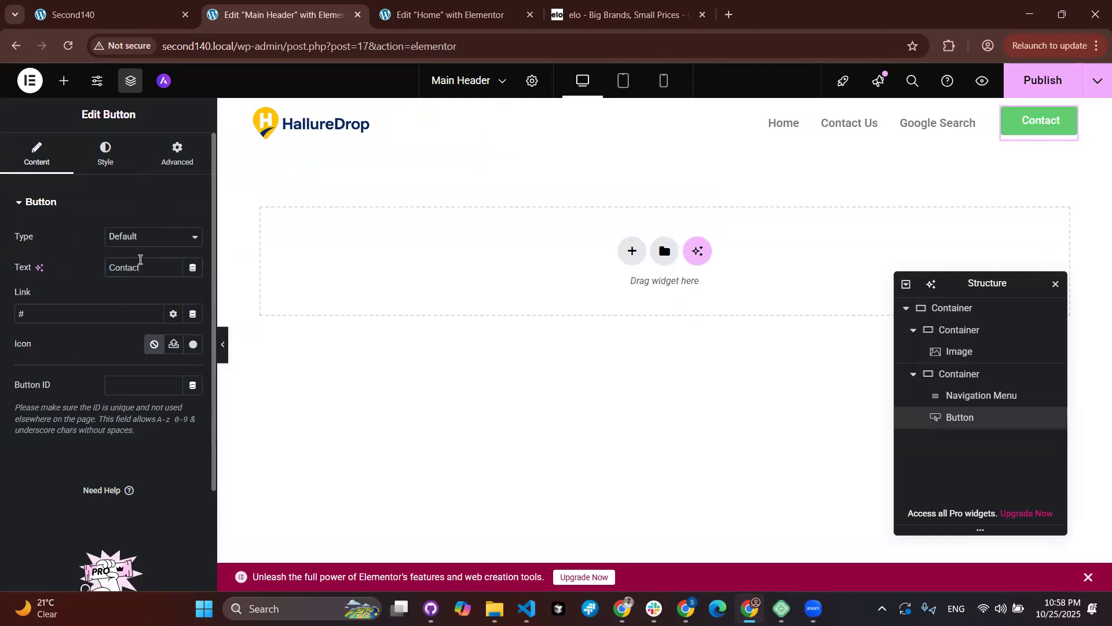
type(" Us")
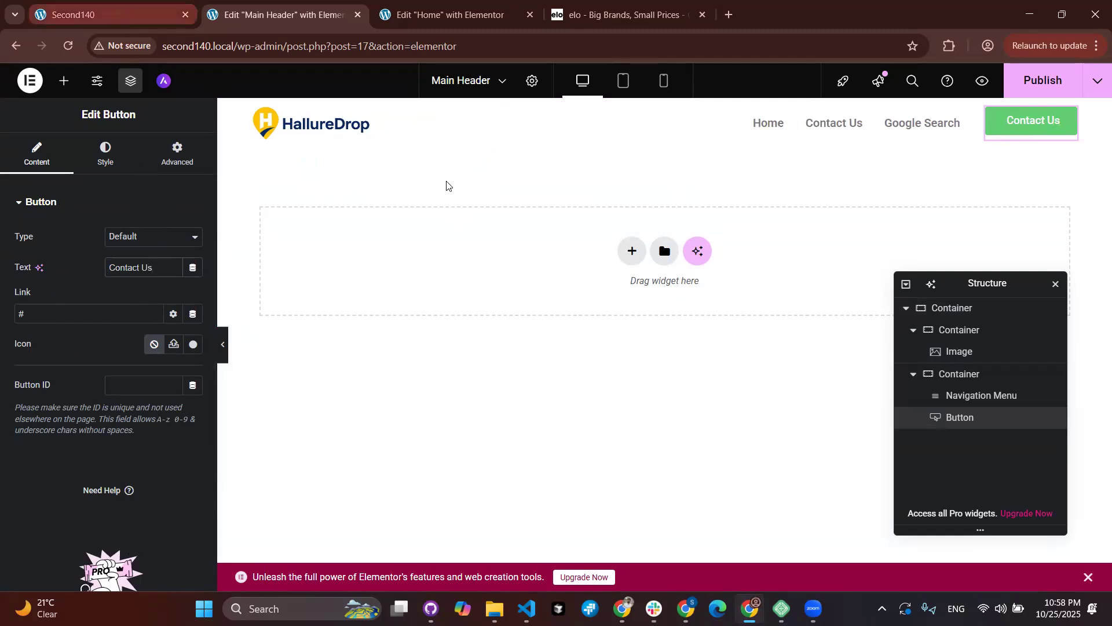
key("ctrl+shift+Tab")
Step: Copy the live Contact Us page's URL, then return to the Main Header editor
left_click(828, 124)
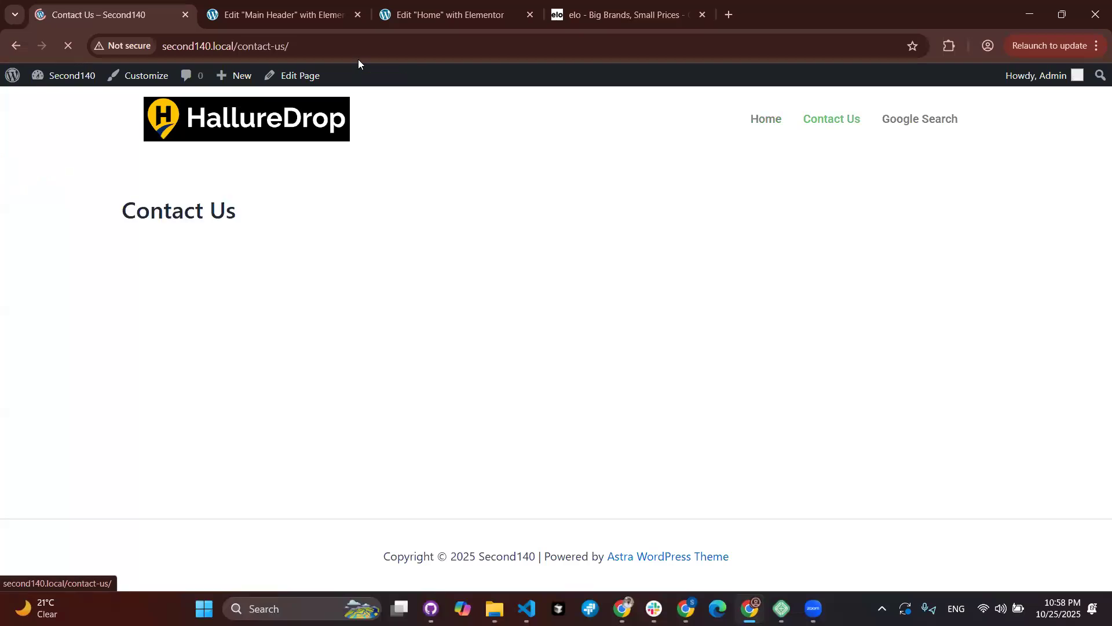
left_click(340, 44)
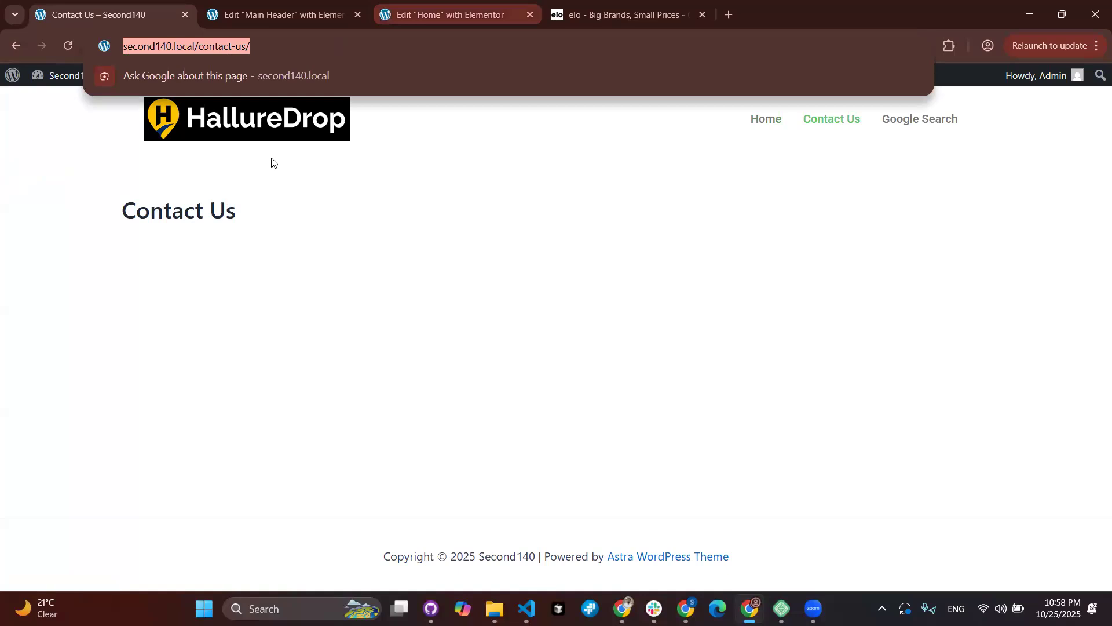
left_click(451, 15)
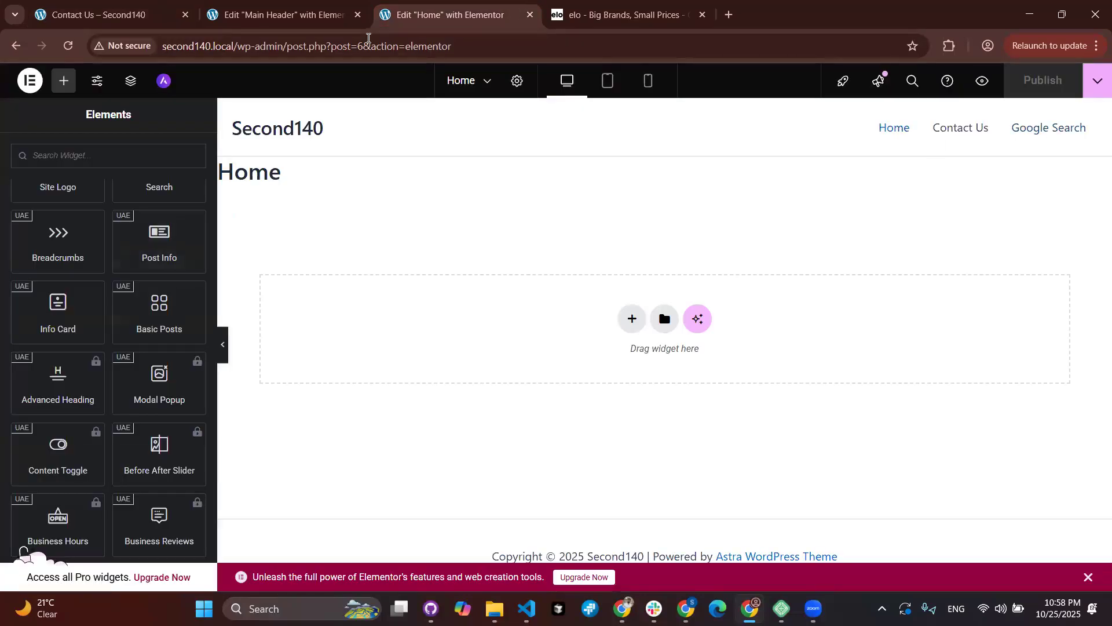
left_click(295, 21)
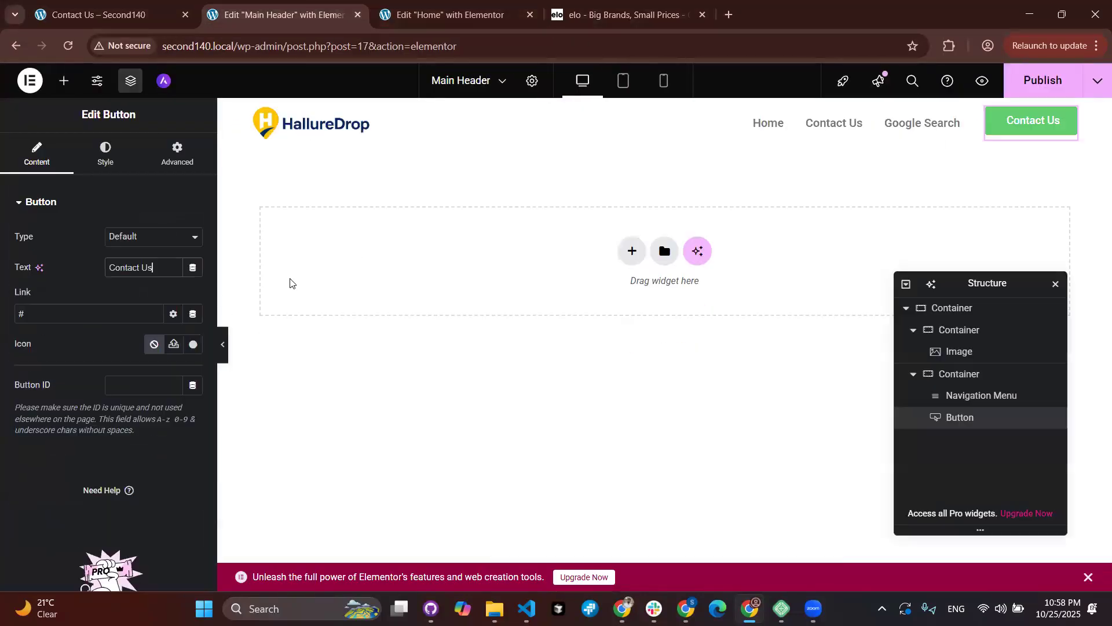
left_click(61, 315)
key("BackSpace")
type("http://second140.local/contact-us/")
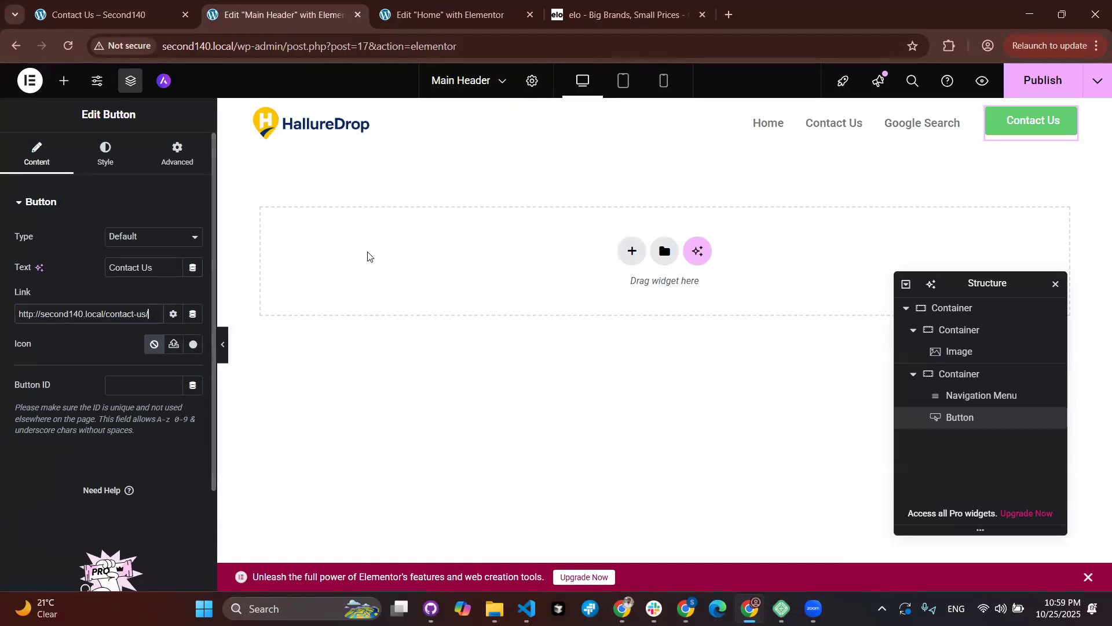
left_click(116, 169)
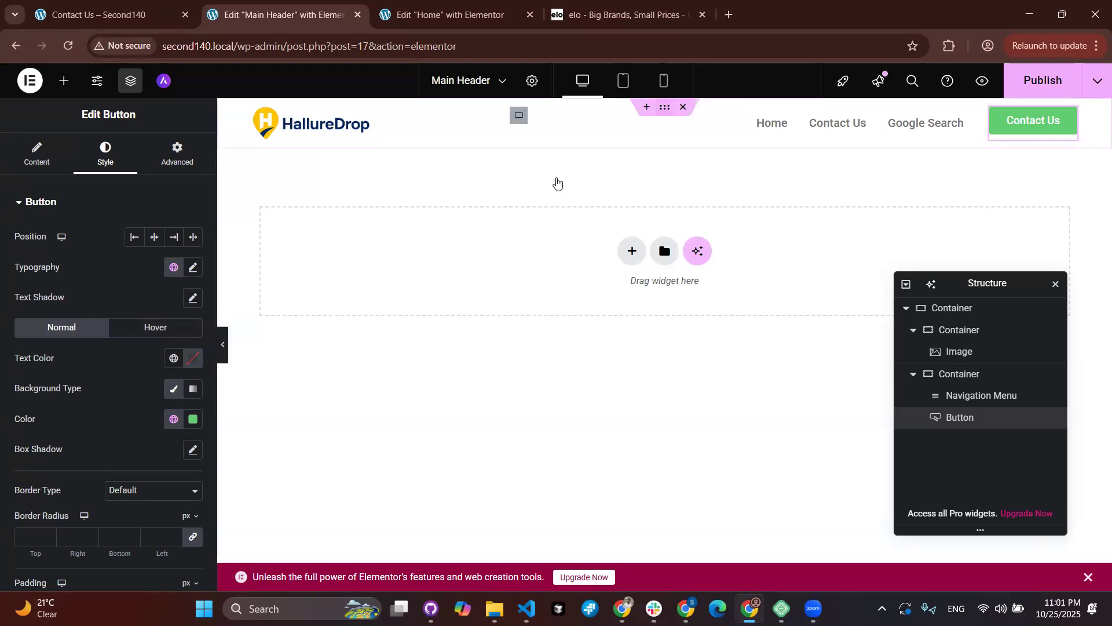
Step: Try Theme Text, Theme Subtle Background and Brand Red global colours as the button background
left_click(173, 420)
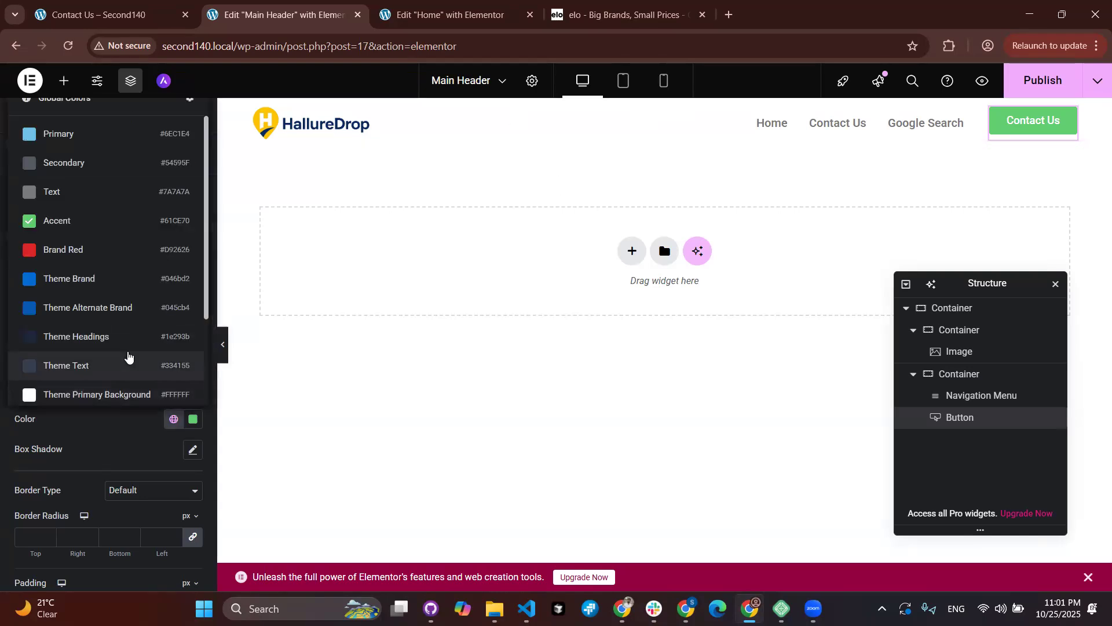
left_click(124, 360)
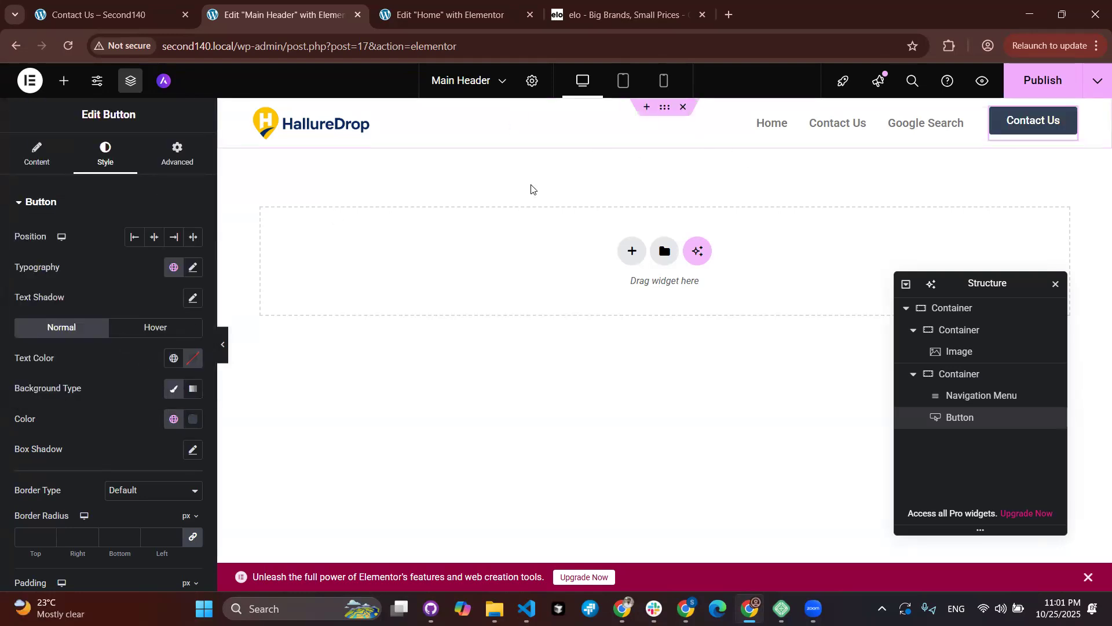
left_click(173, 419)
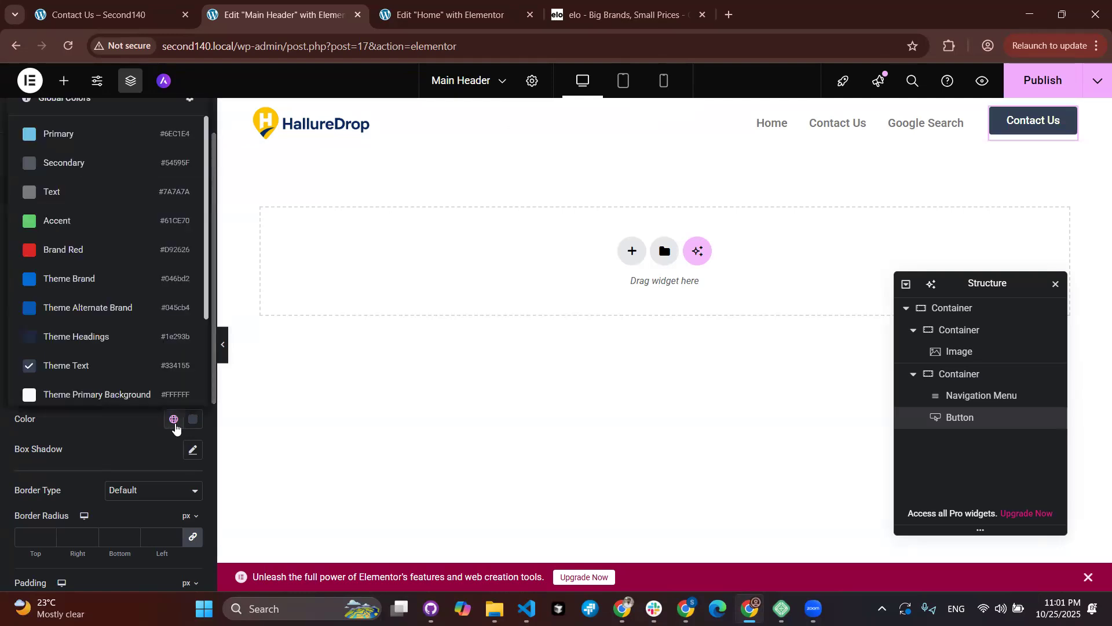
scroll(146, 389, "down", 2)
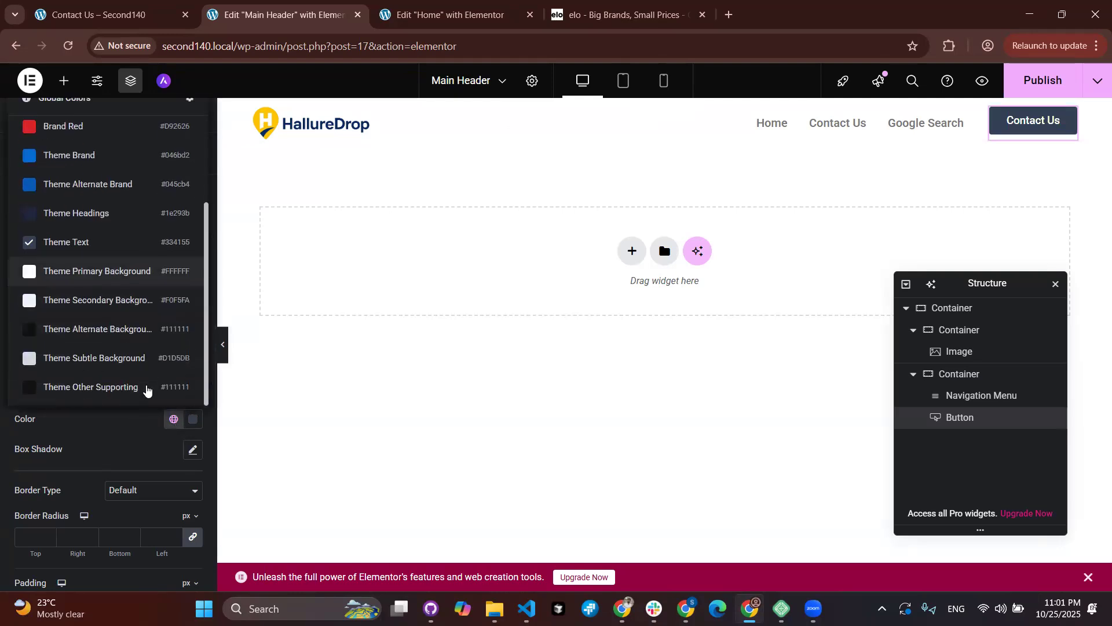
left_click(117, 365)
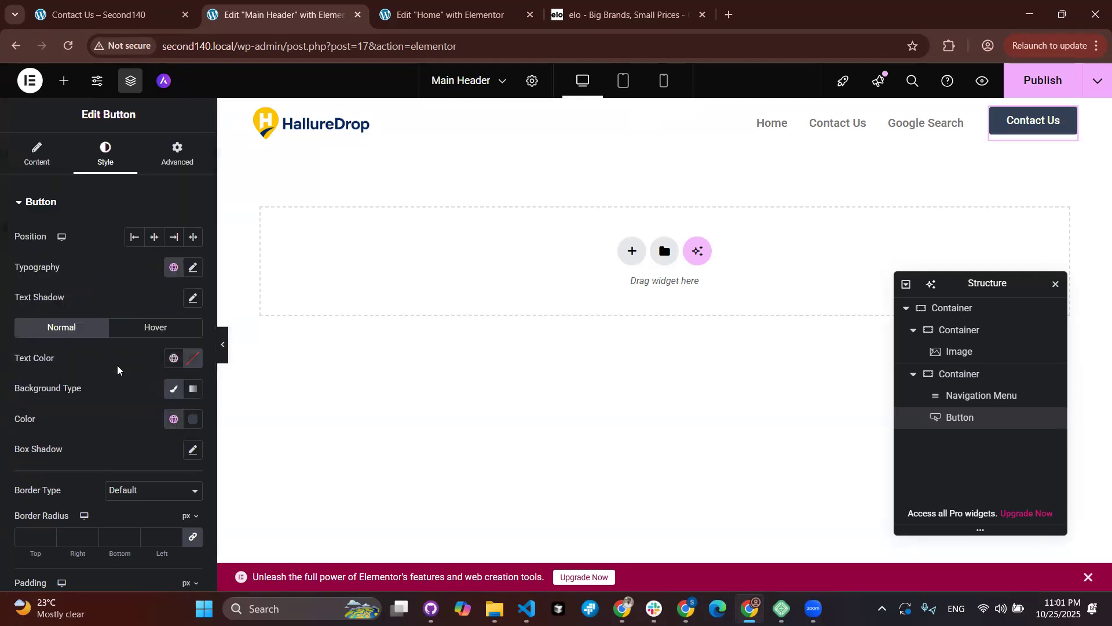
left_click(174, 420)
left_click(117, 254)
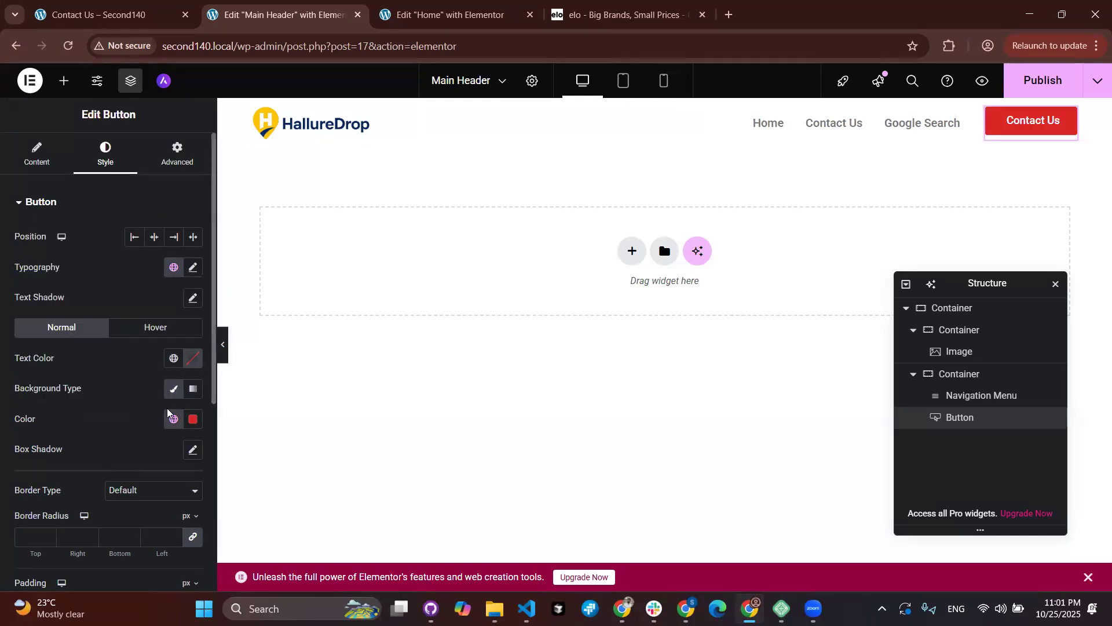
left_click(193, 422)
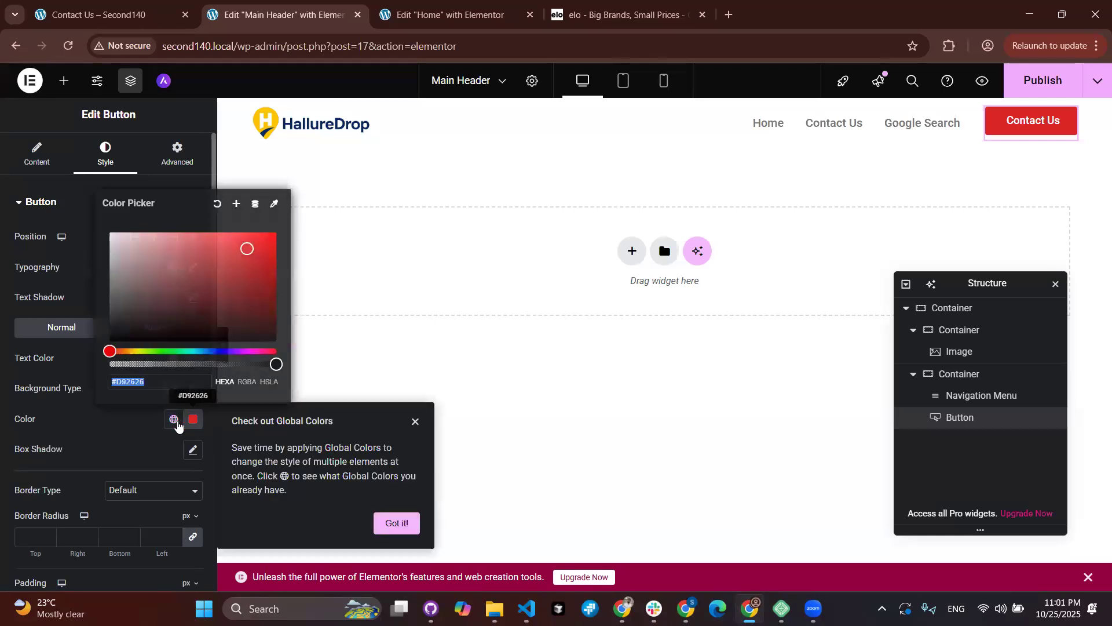
left_click(174, 419)
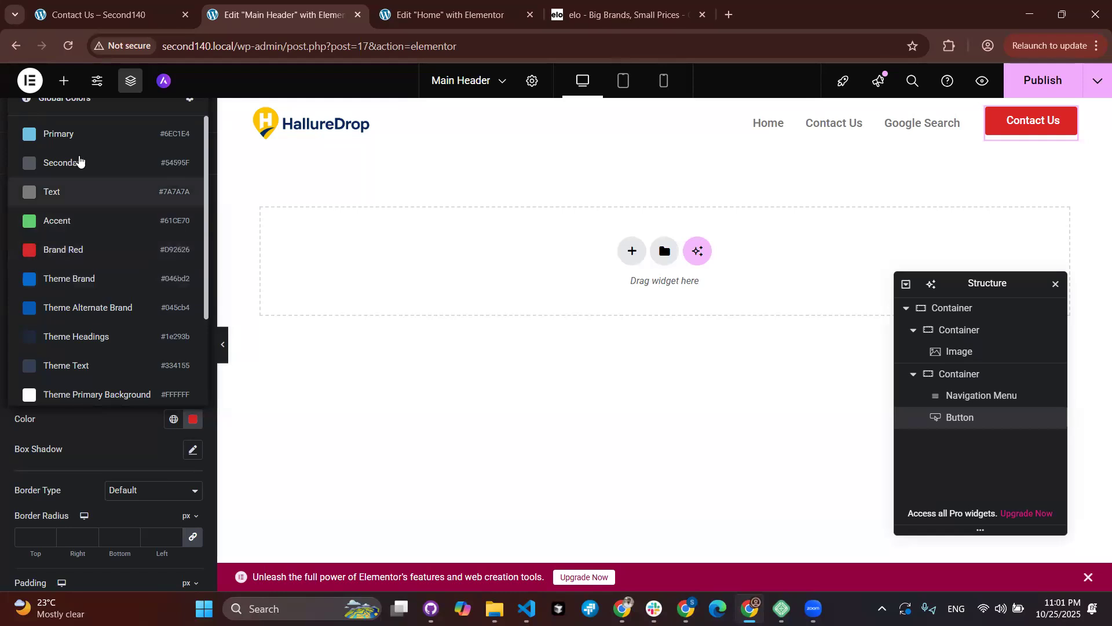
left_click(132, 441)
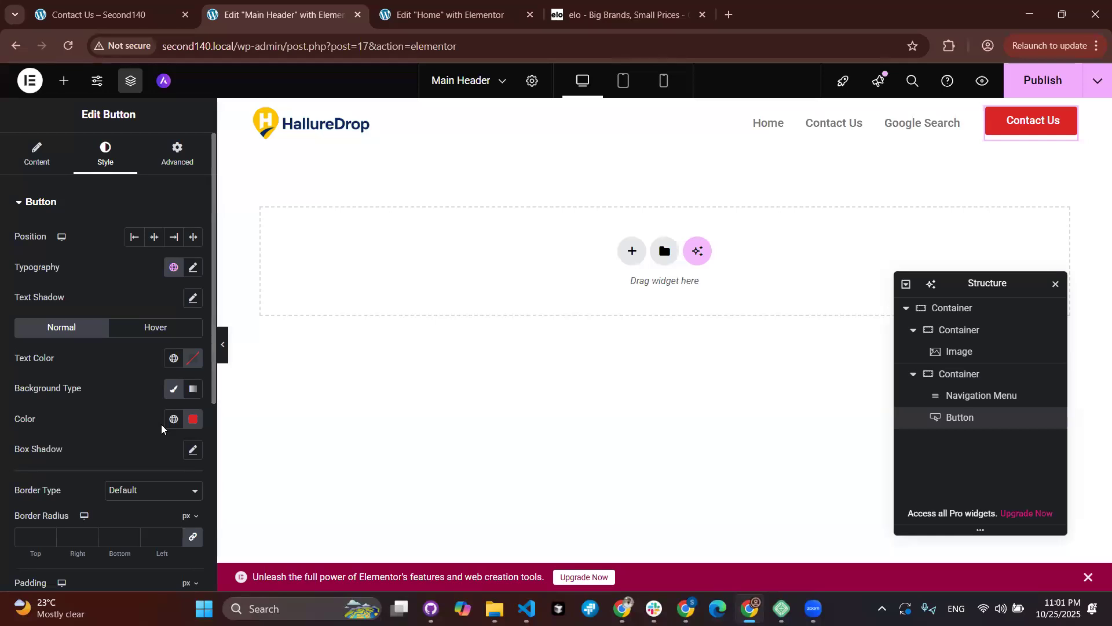
Step: Pick a custom orange #FFB023 button background in the colour picker
left_click(193, 419)
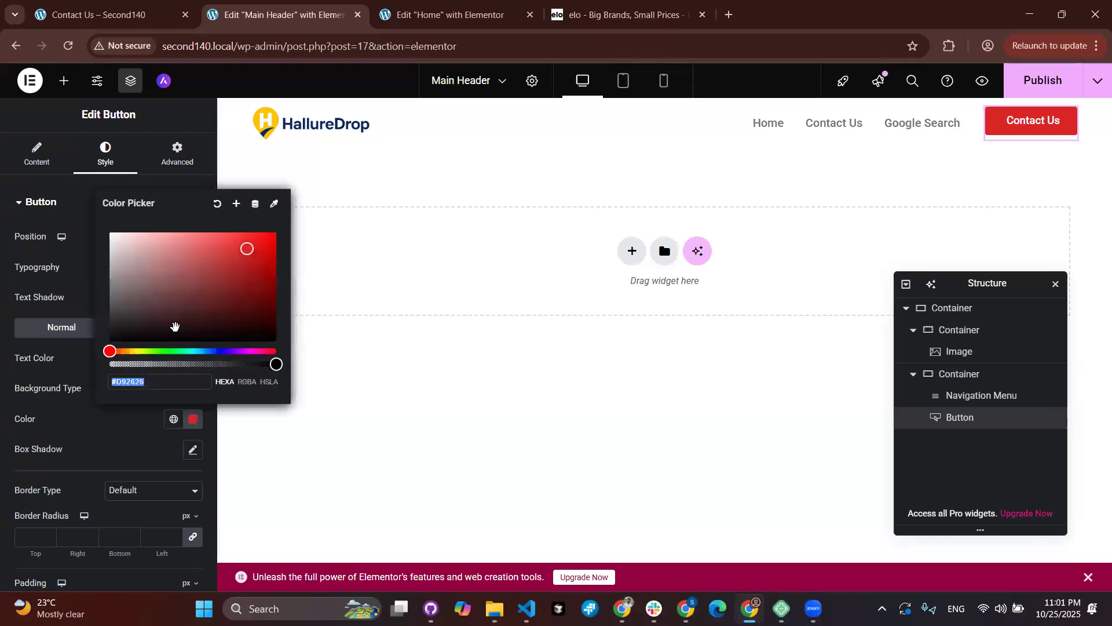
left_click_drag(112, 351, 132, 349)
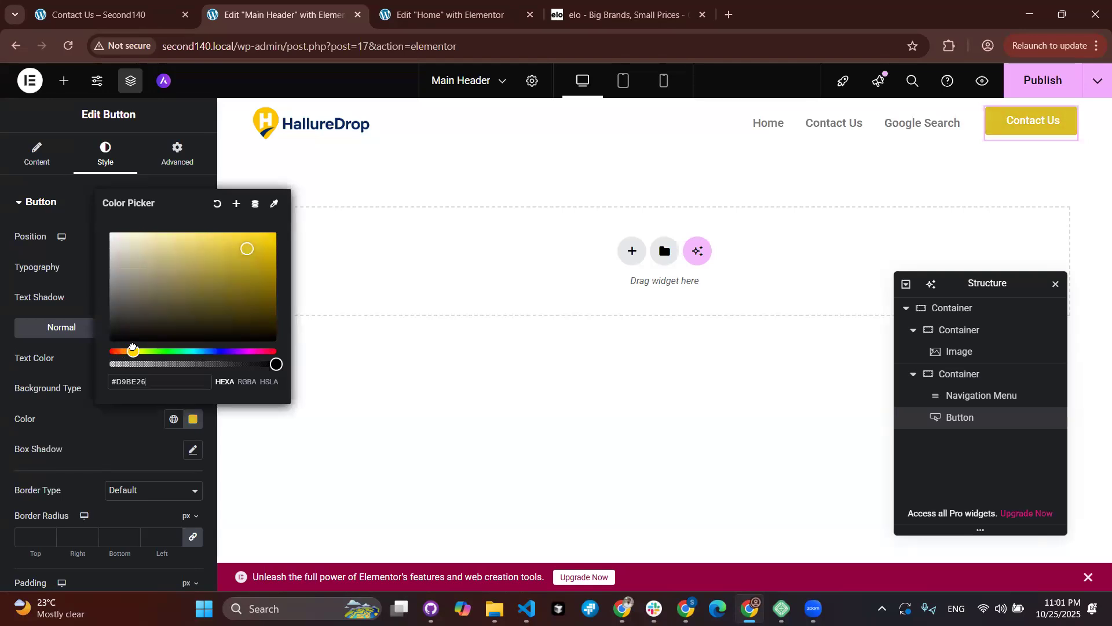
left_click_drag(133, 347, 135, 344)
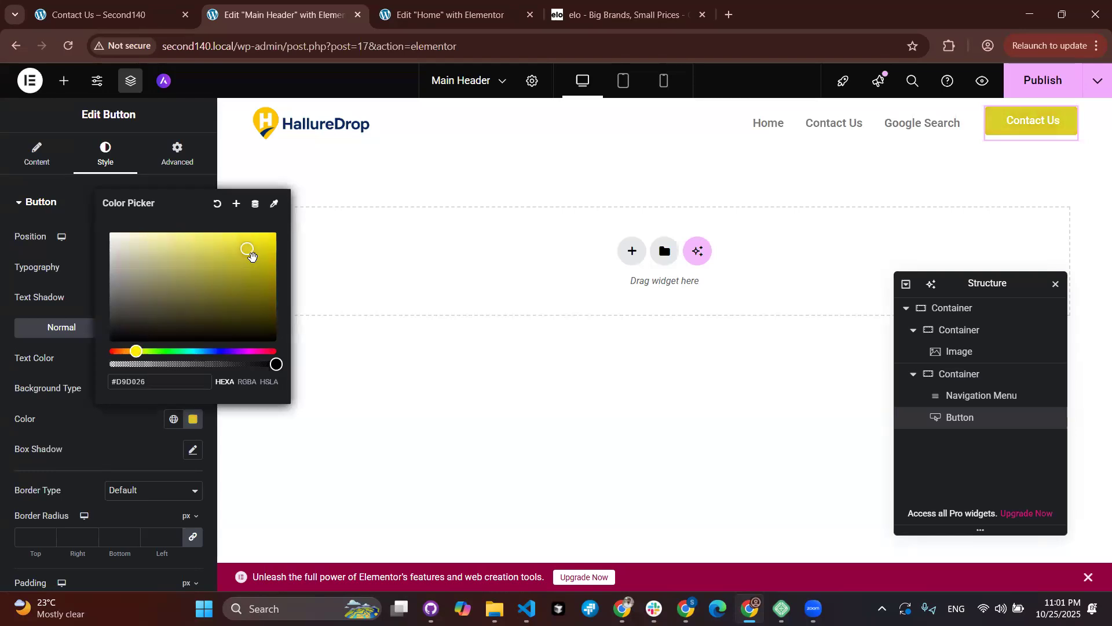
left_click(231, 238)
left_click(130, 349)
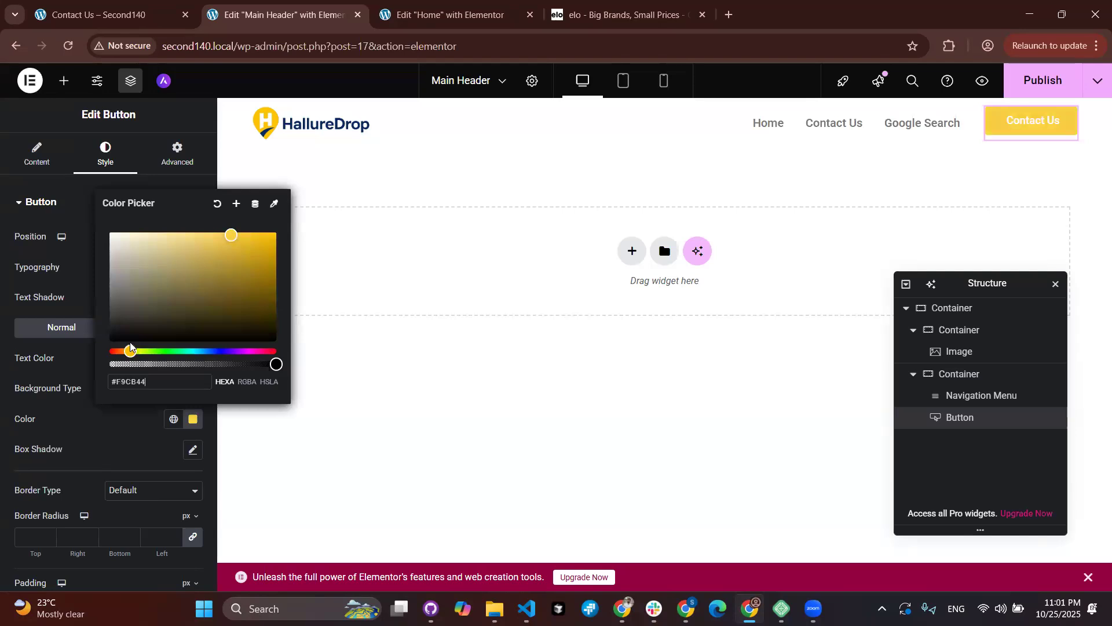
left_click_drag(130, 347, 124, 339)
left_click(124, 340)
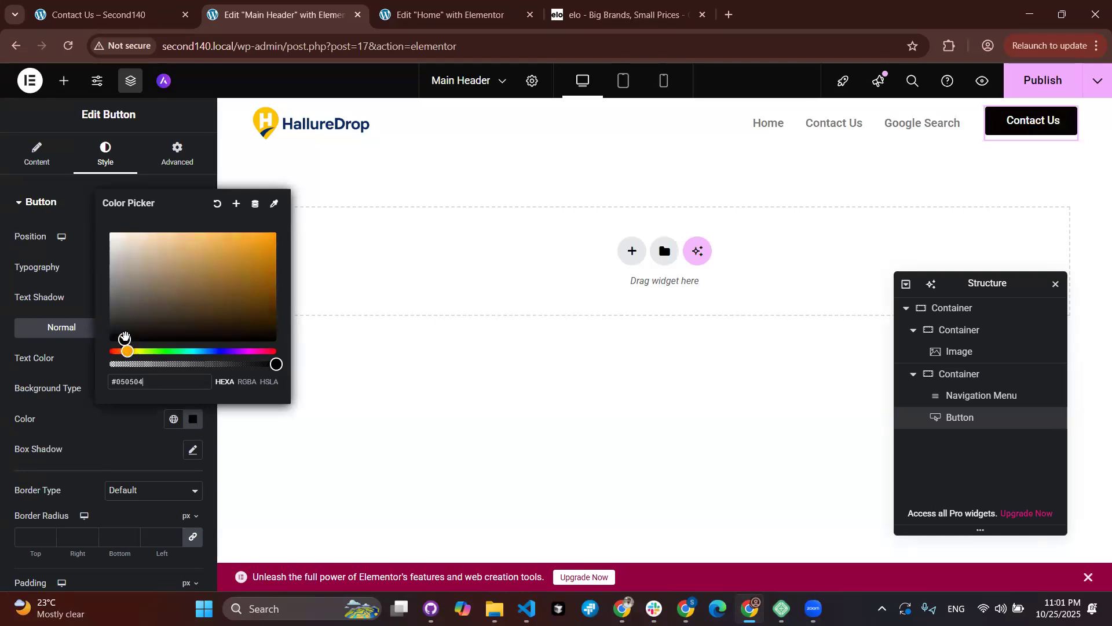
mouse_move(268, 231)
left_mouse_down()
mouse_move(235, 231)
mouse_move(251, 221)
left_mouse_up()
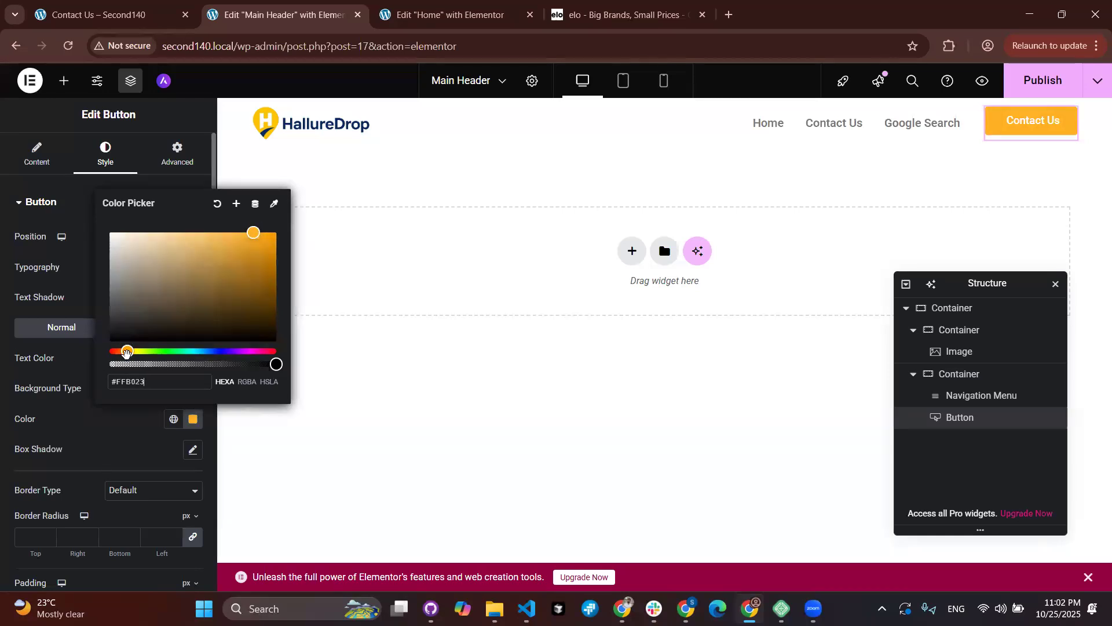
left_click(1, 398)
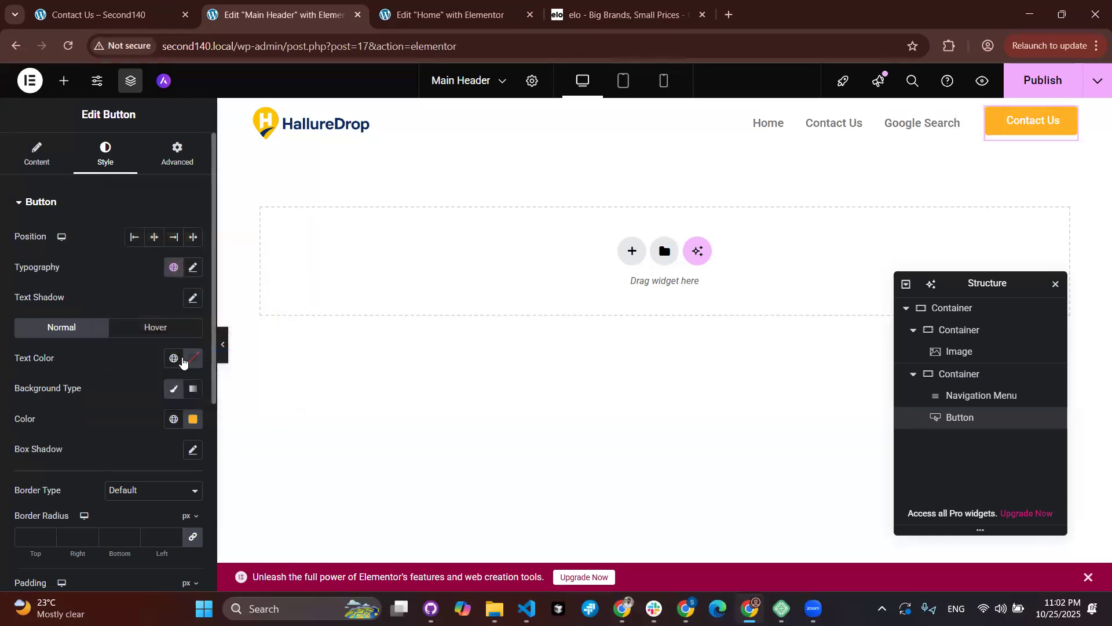
Step: Set the Contact Us button's text colour to the Theme Headings global colour
left_click(175, 359)
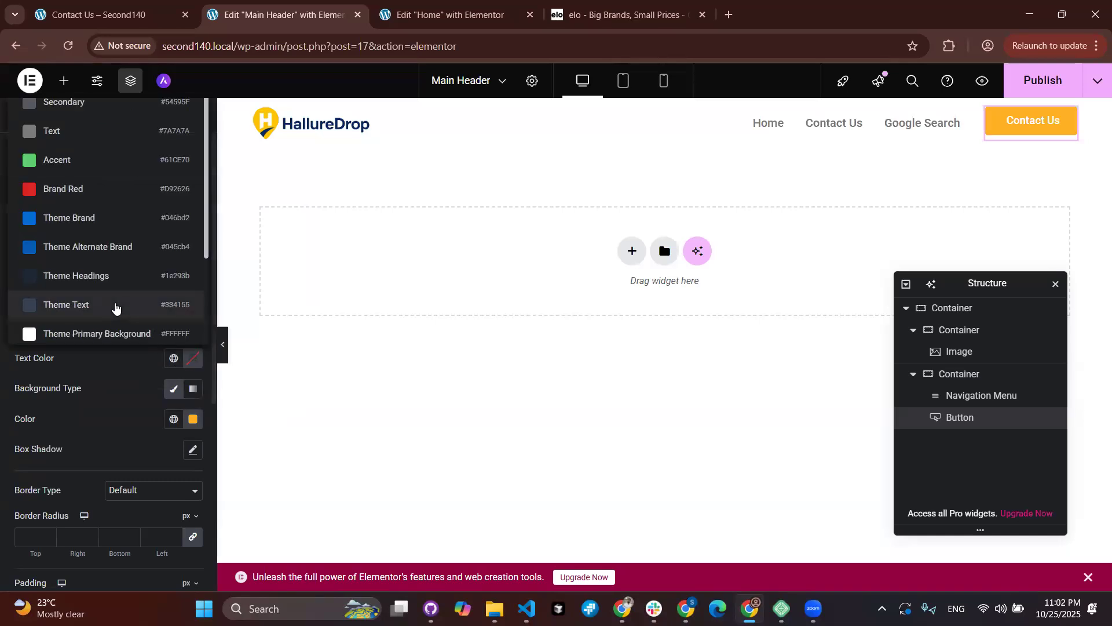
left_click(108, 280)
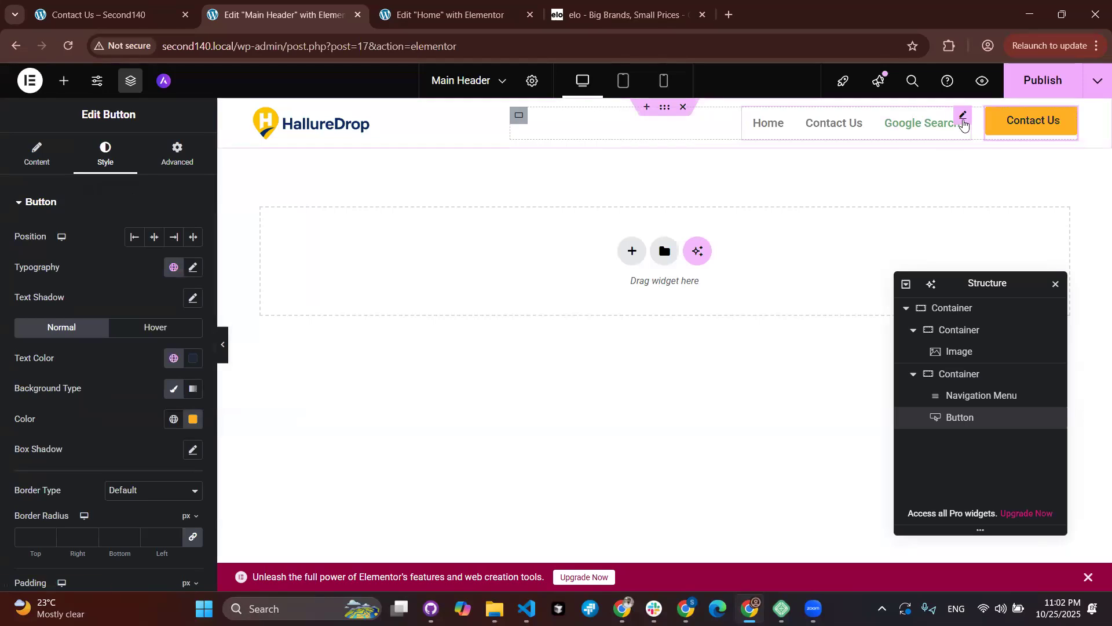
left_click(959, 124)
left_click(105, 154)
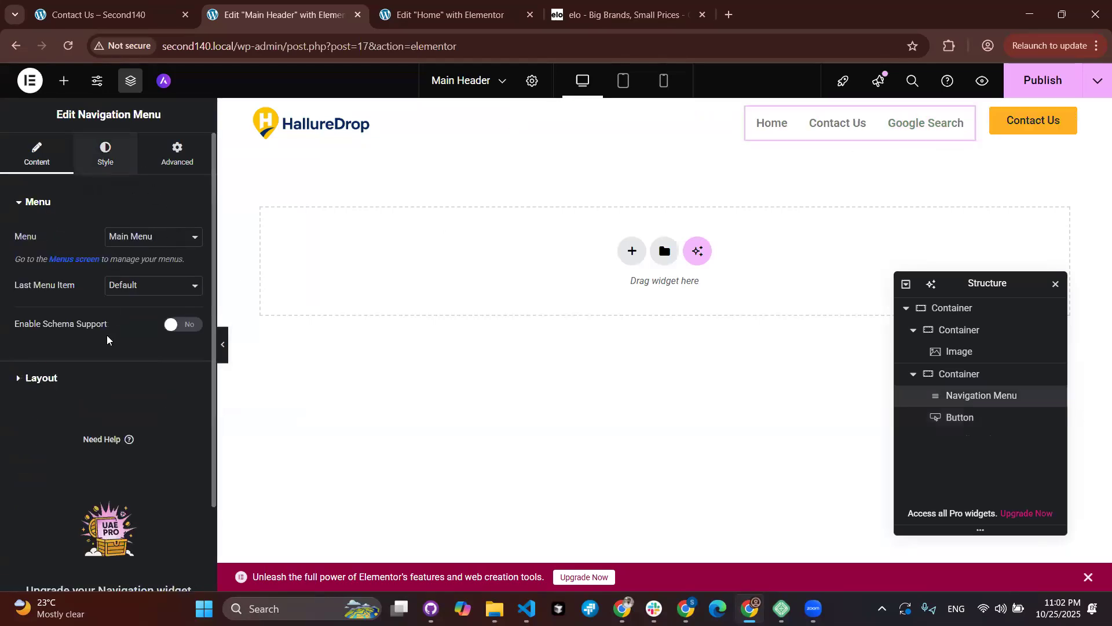
Step: Set the navigation menu's normal link colour to Theme Headings
scroll(158, 341, "down", 2)
left_click(173, 347)
left_click(81, 266)
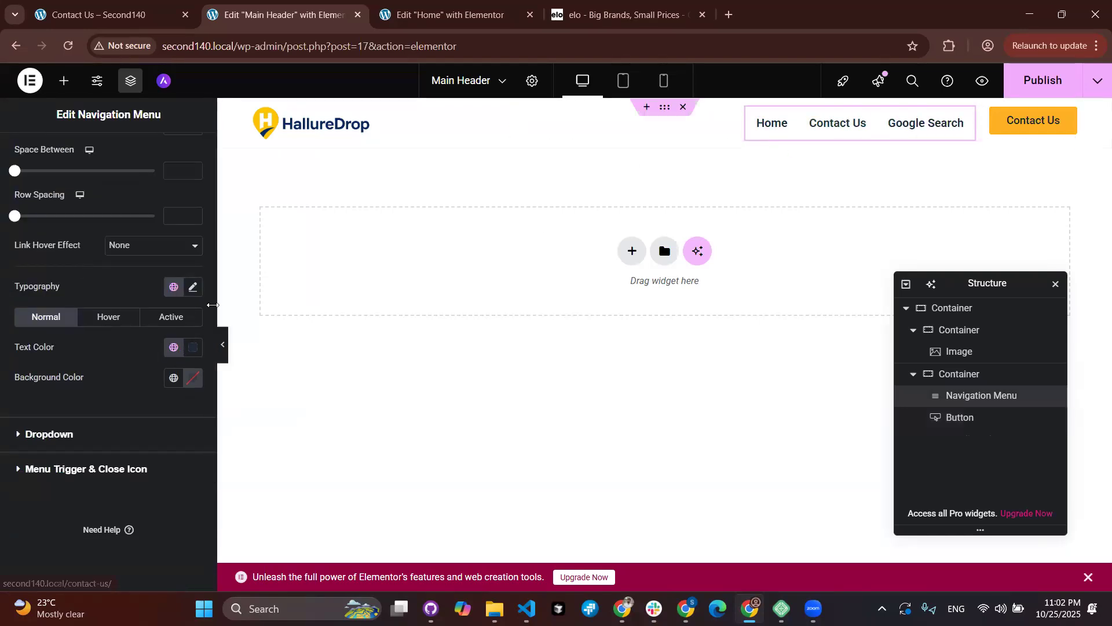
left_click(107, 316)
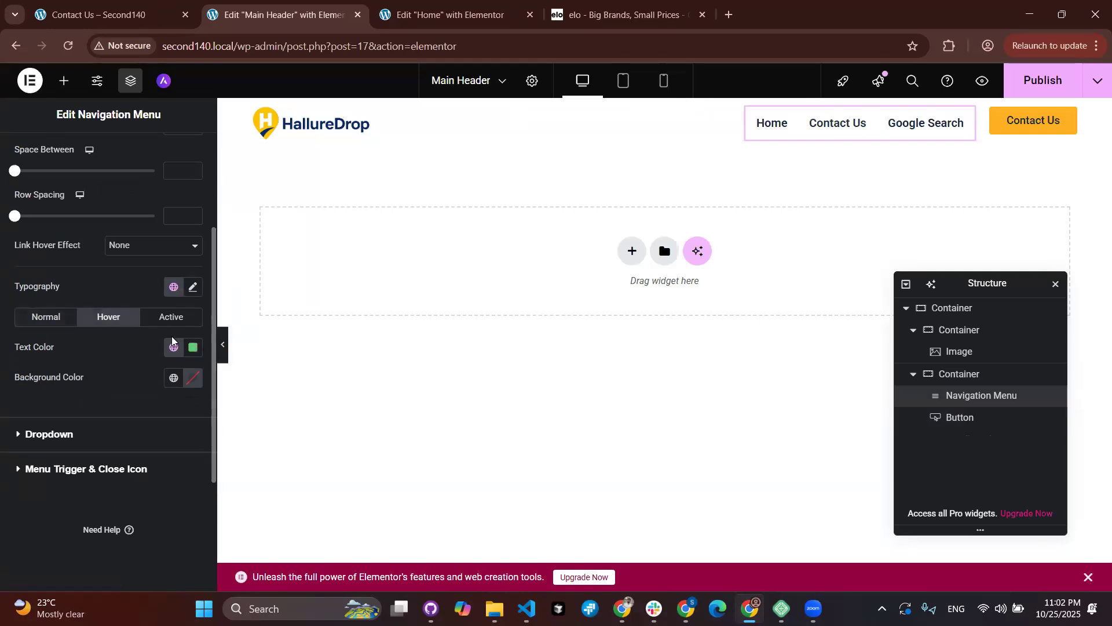
left_click(174, 347)
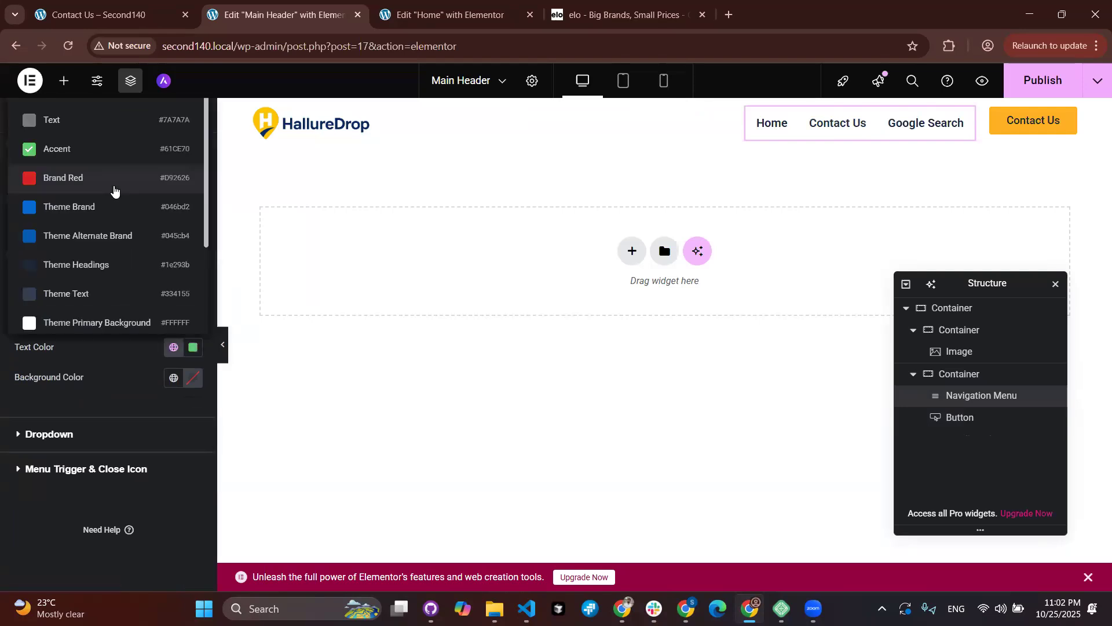
left_click(160, 384)
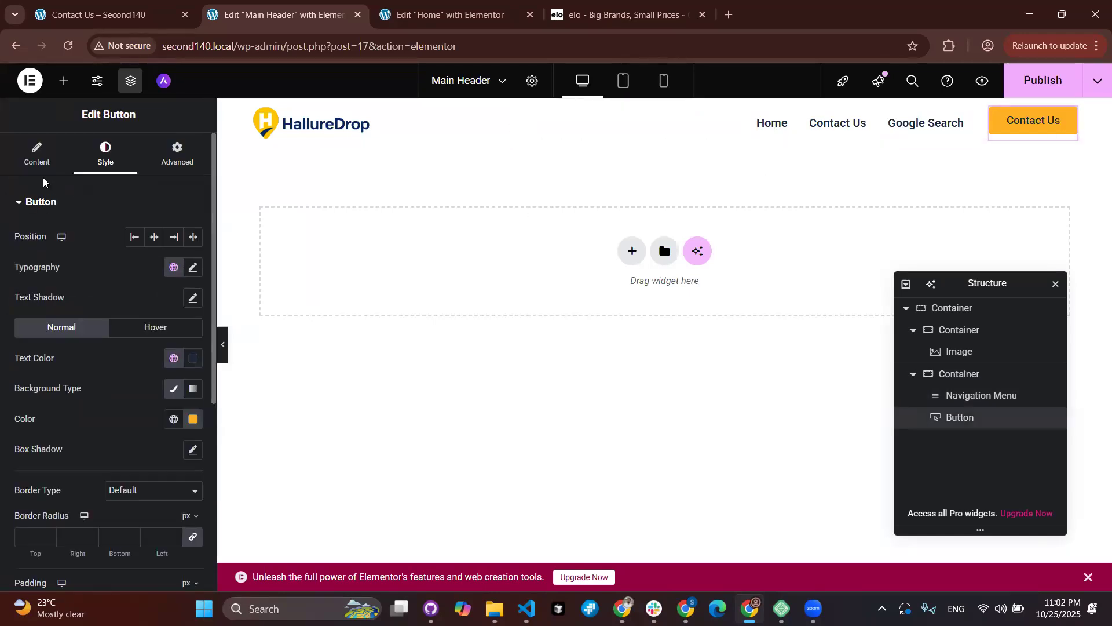
Step: Copy the button's #FFB023 code and apply it as the menu's hover text colour
left_click(191, 419)
key("ctrl+c")
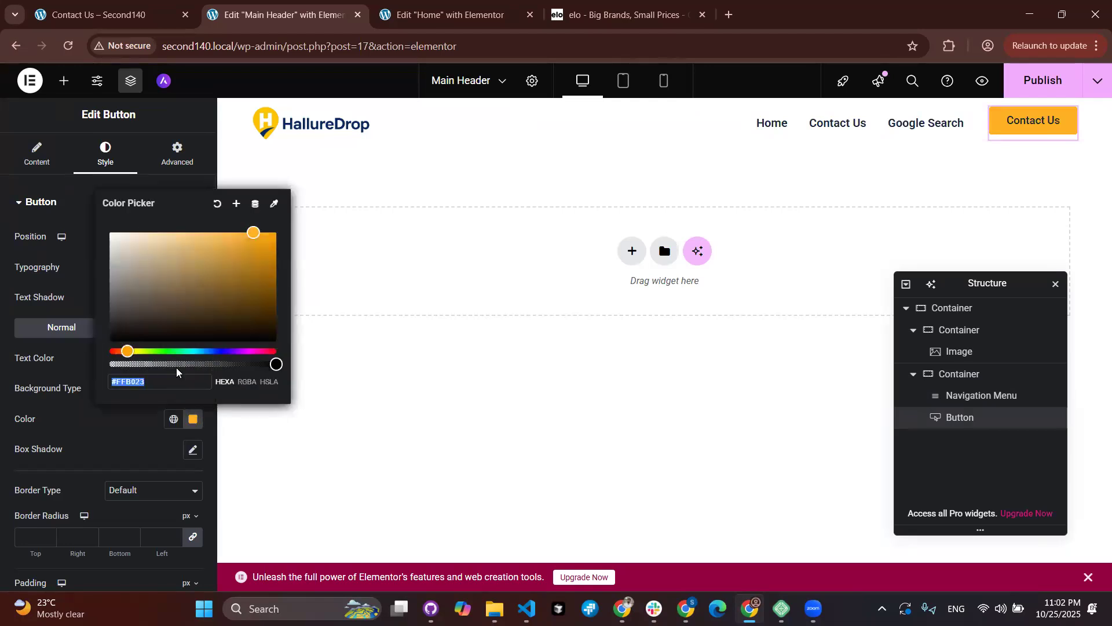
left_click(2, 427)
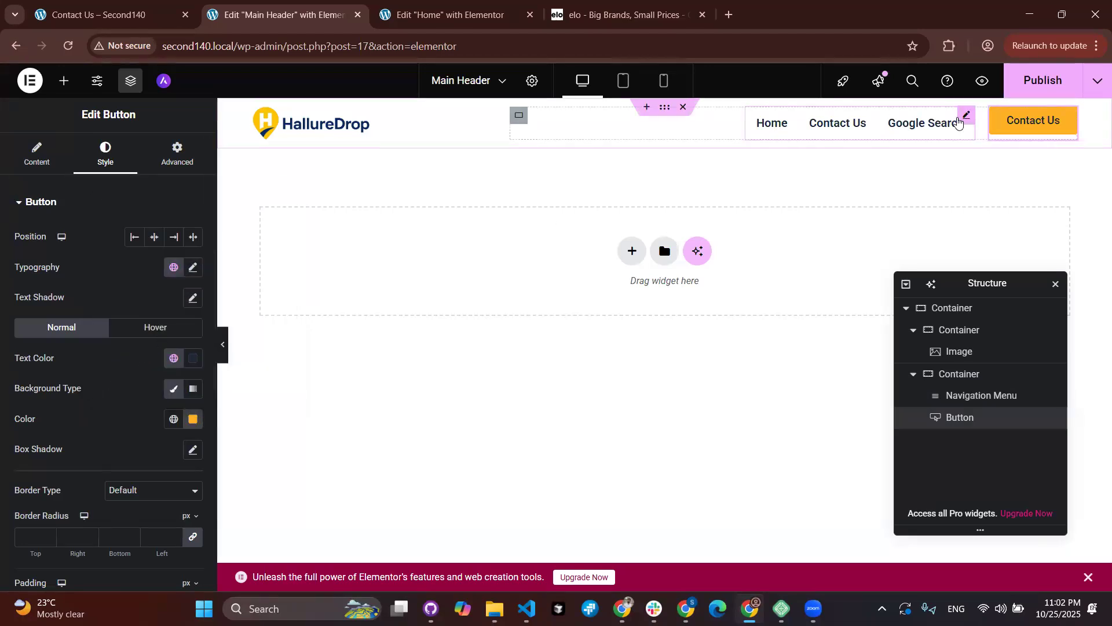
left_click(963, 116)
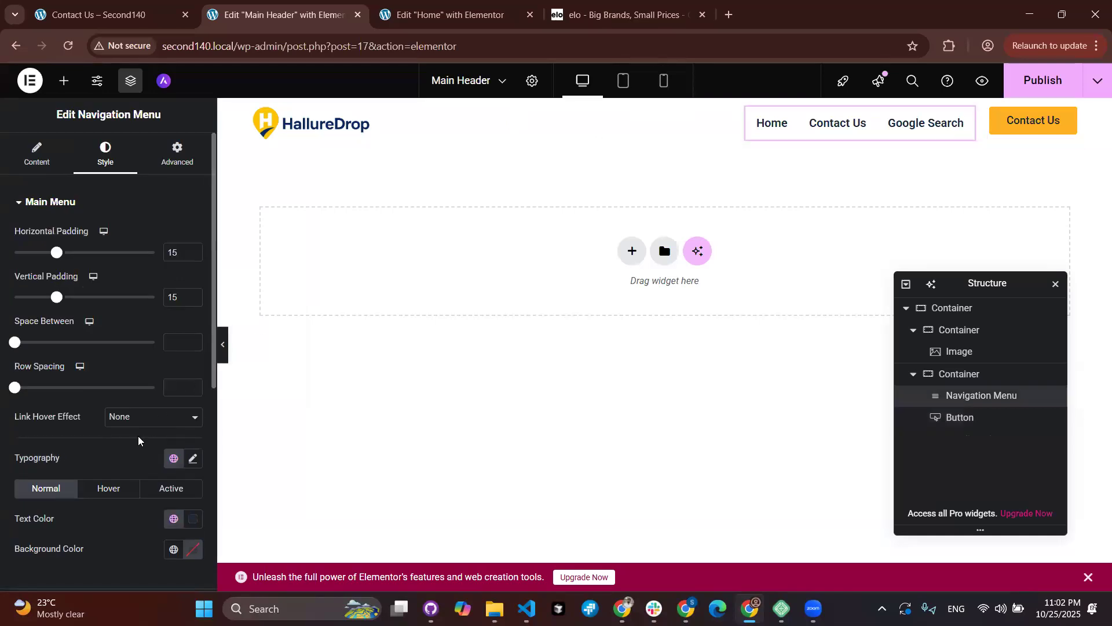
scroll(117, 402, "down", 2)
left_click(112, 377)
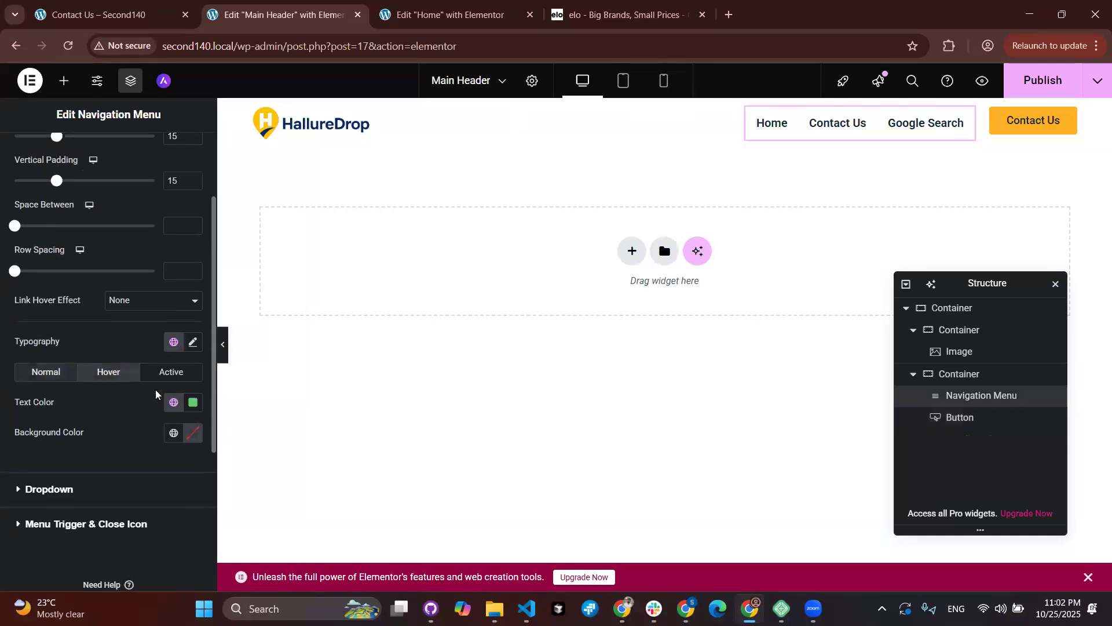
left_click(193, 409)
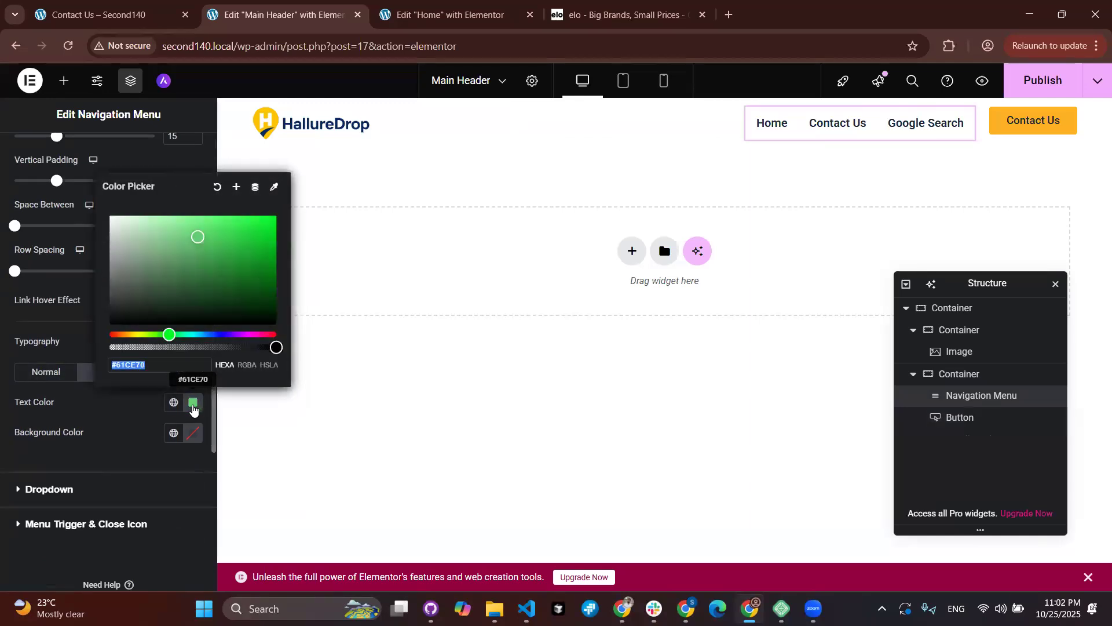
key("ctrl+v")
left_click(3, 291)
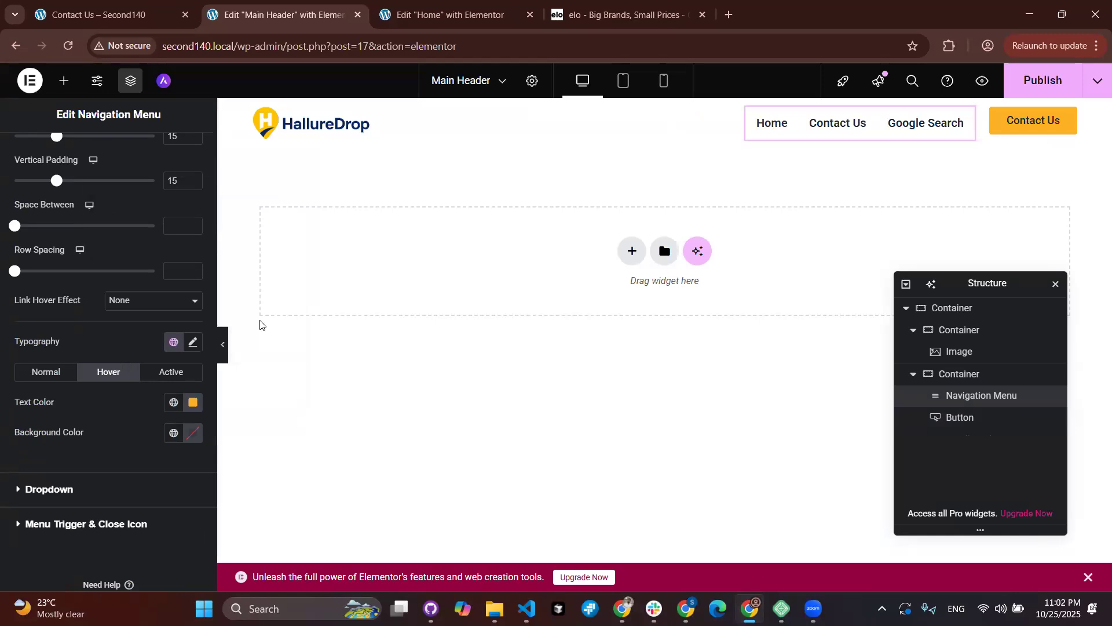
Step: Publish the header, then reload the live Contact Us page and open Home to check it
left_click(1020, 93)
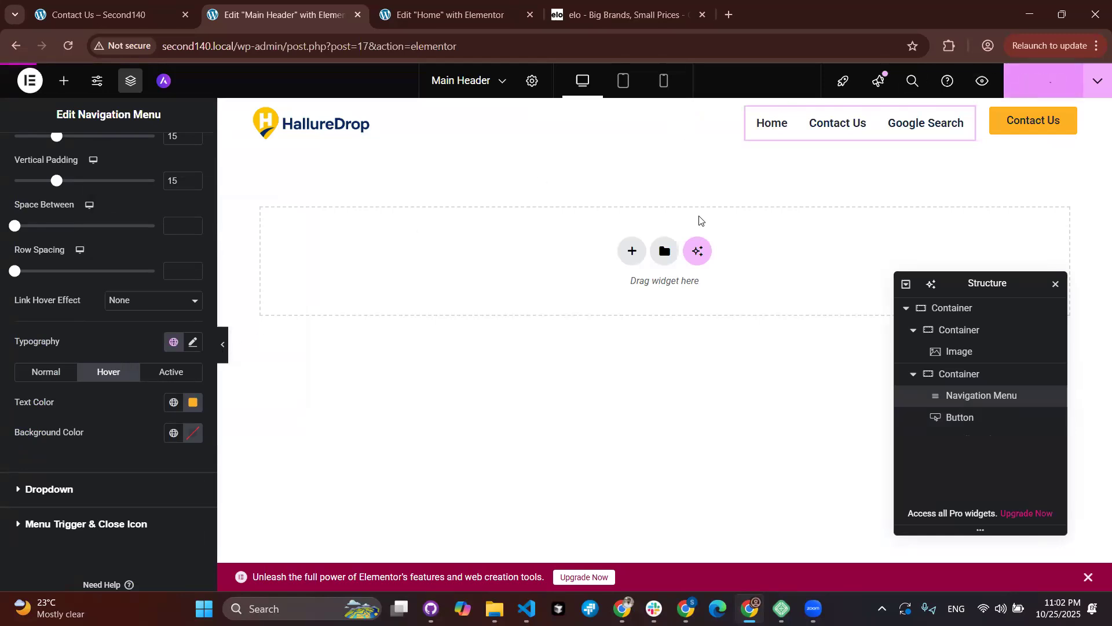
left_click(96, 16)
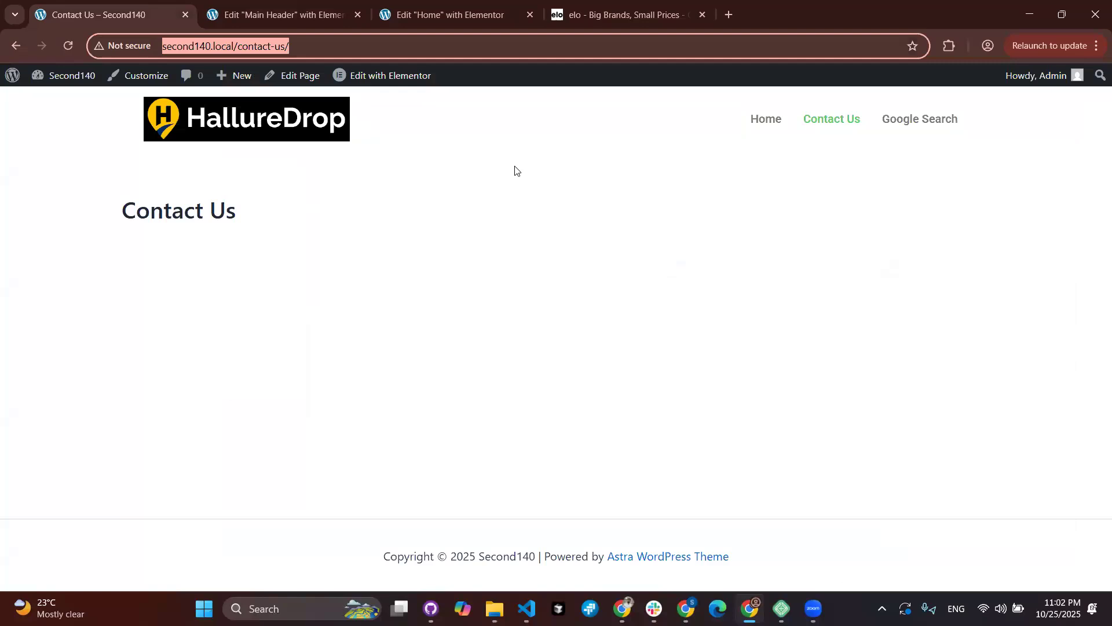
left_click(68, 46)
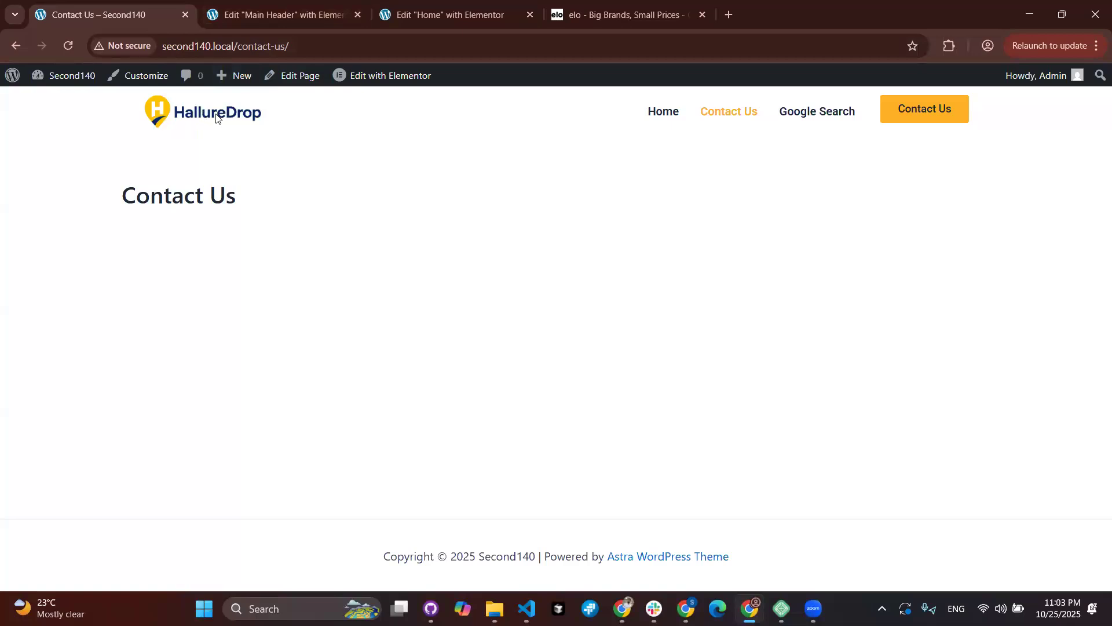
left_click(661, 117)
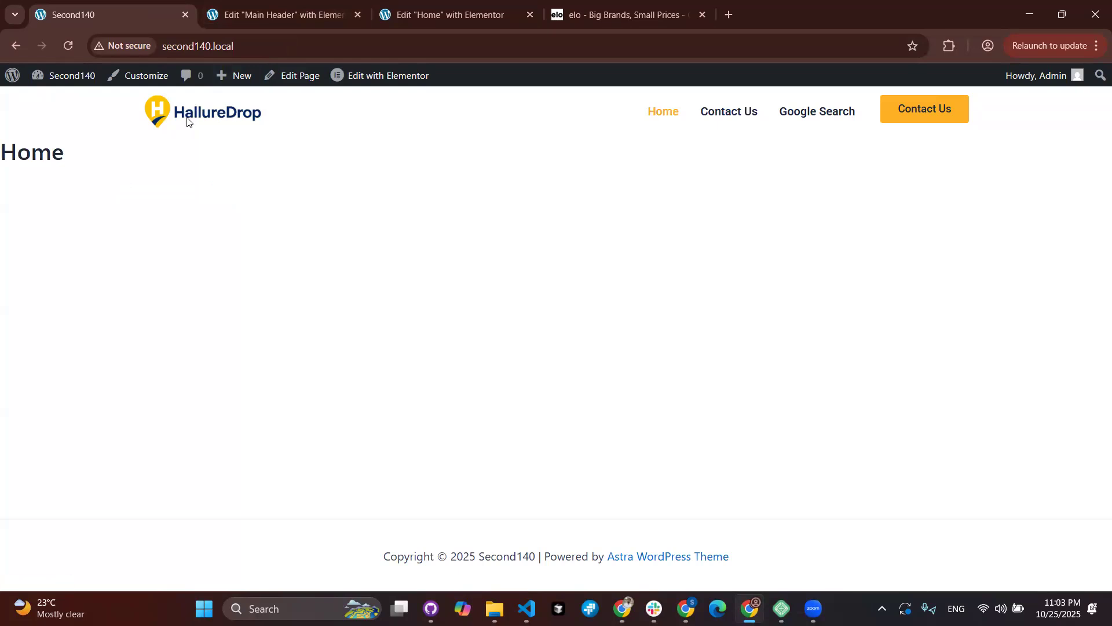
key("ctrl+Tab")
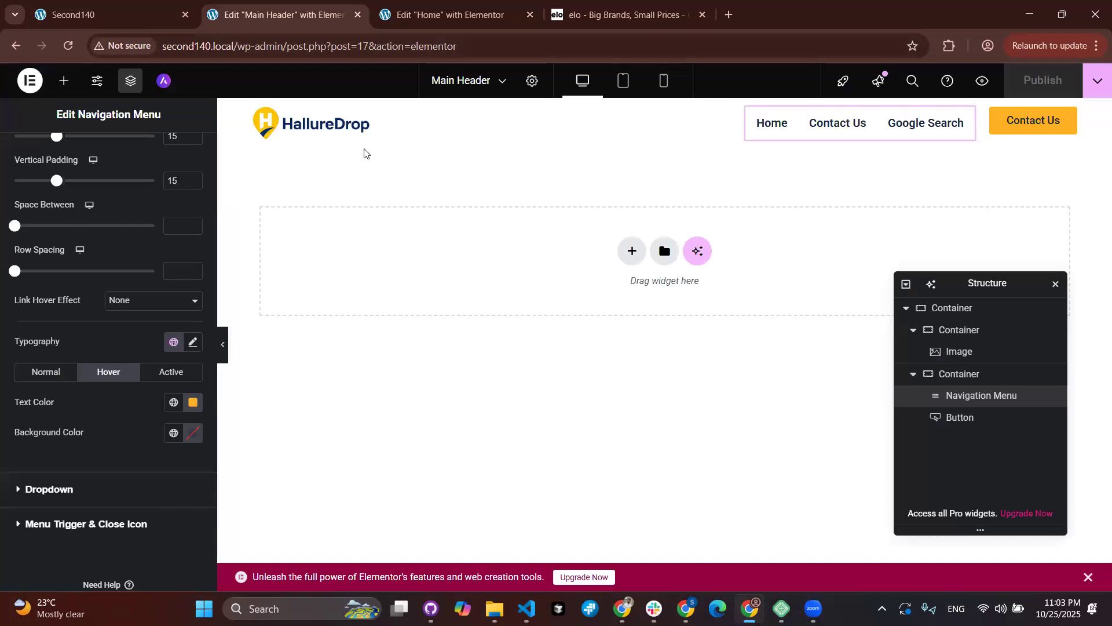
Step: Search the Widgets panel for 'site' to list Site Title, Site Logo and Sitemap
left_click(55, 83)
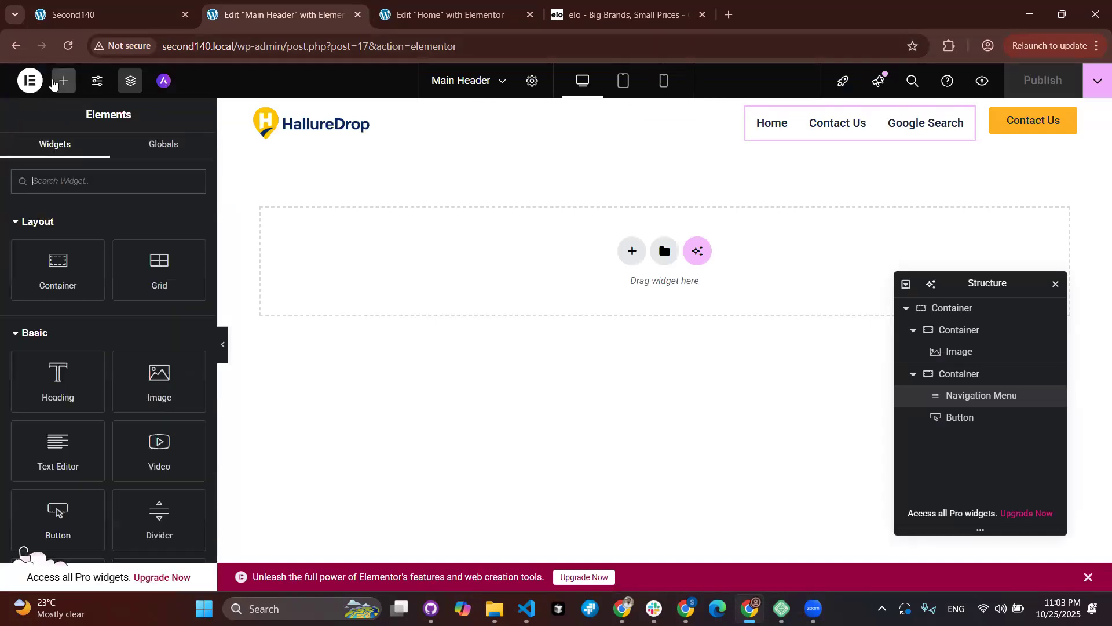
type("site")
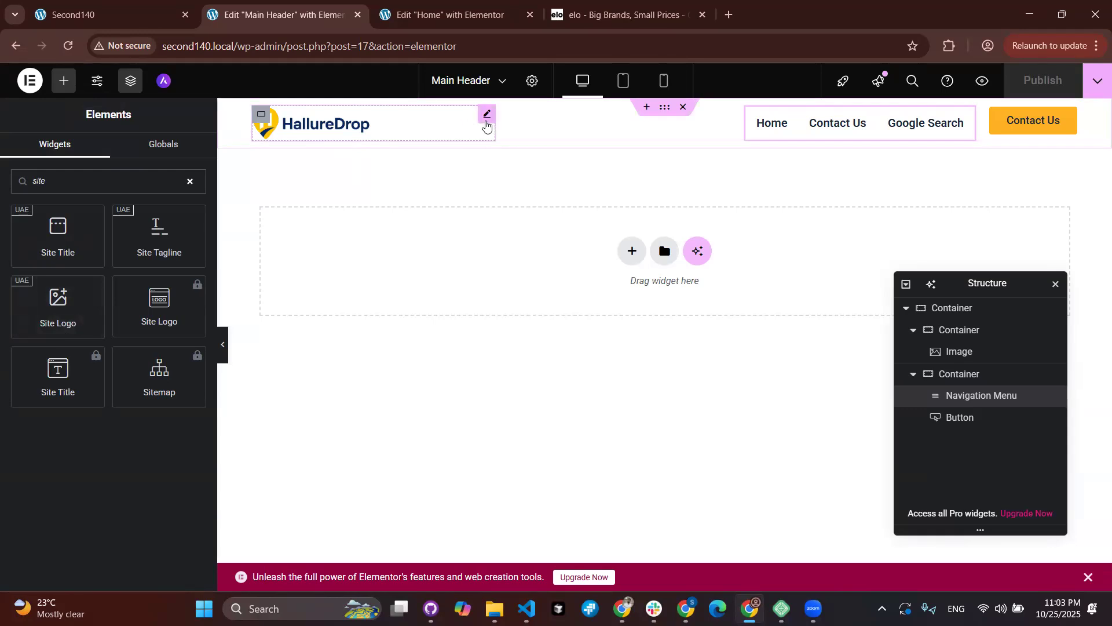
Step: Set the HallureDrop logo image's link type to Custom URL
left_click(487, 114)
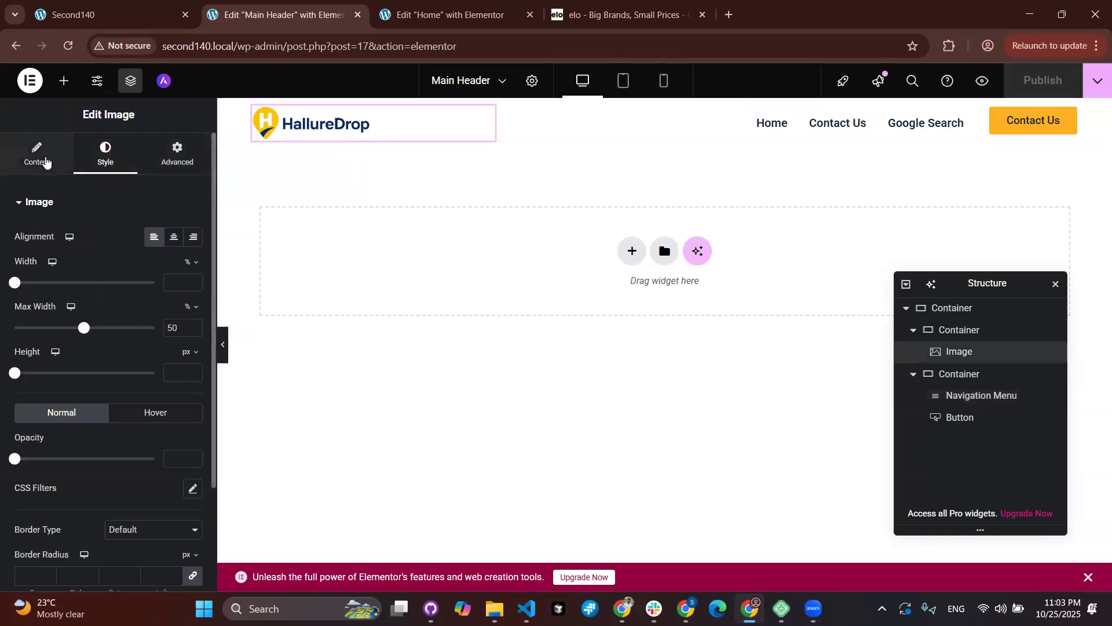
left_click(46, 160)
scroll(91, 474, "down", 1)
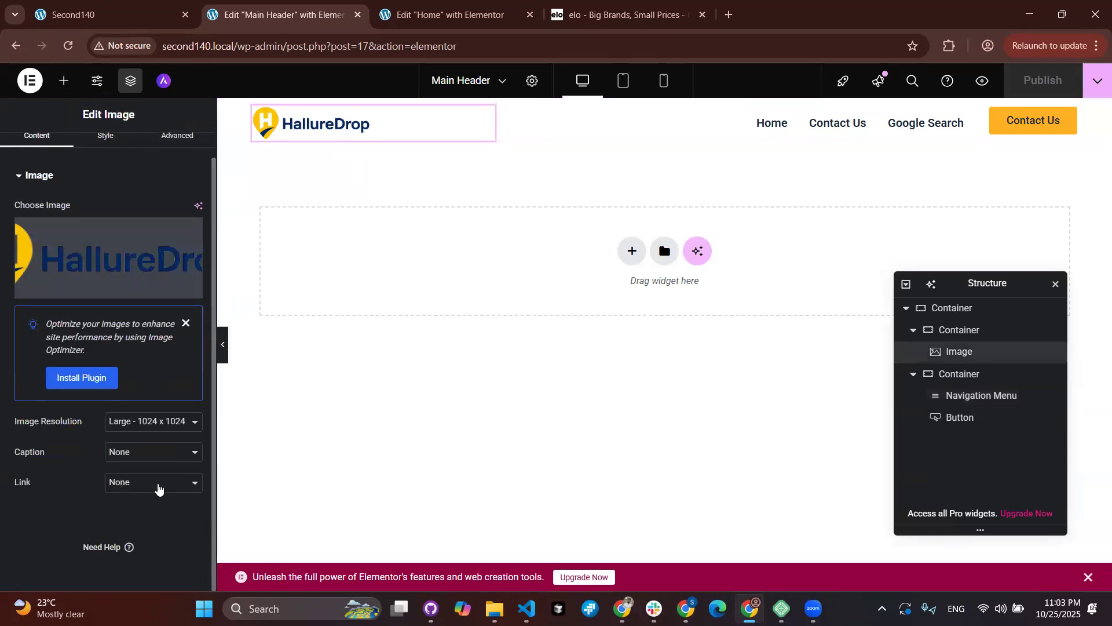
left_click(160, 489)
left_click(159, 488)
left_click(154, 492)
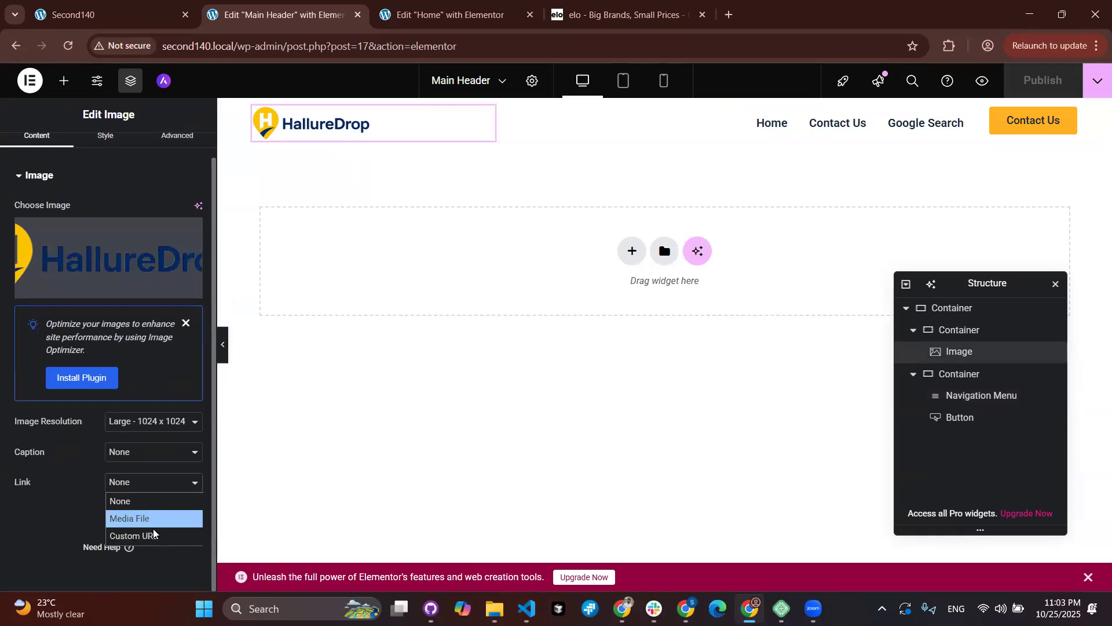
left_click(153, 534)
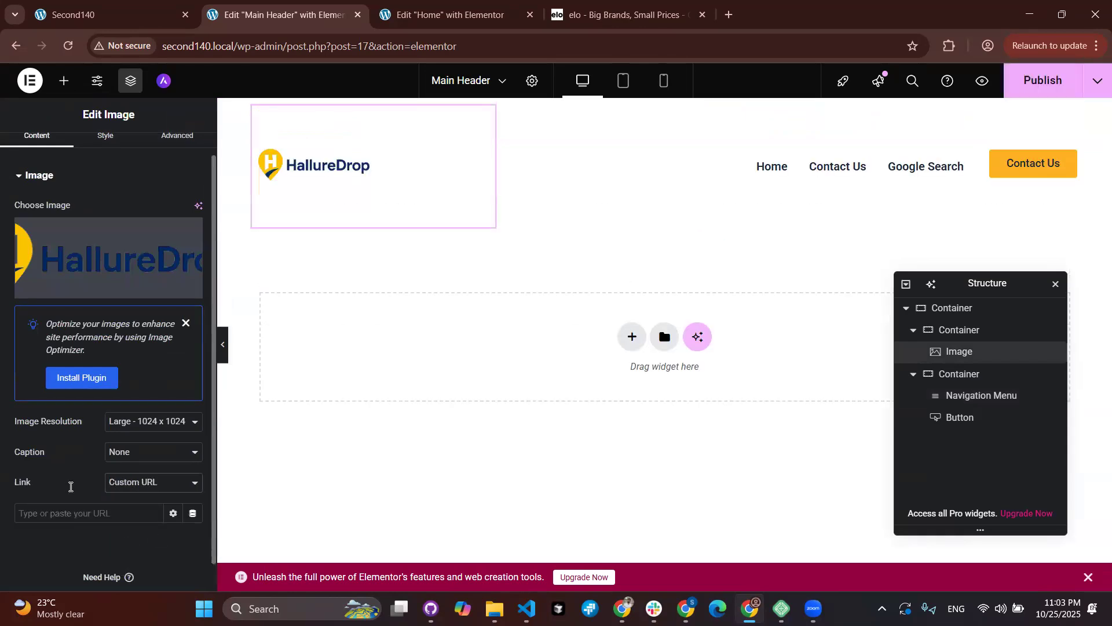
Step: Look at the Dynamic Tags upgrade notice and the extra link options for the logo
scroll(63, 482, "down", 1)
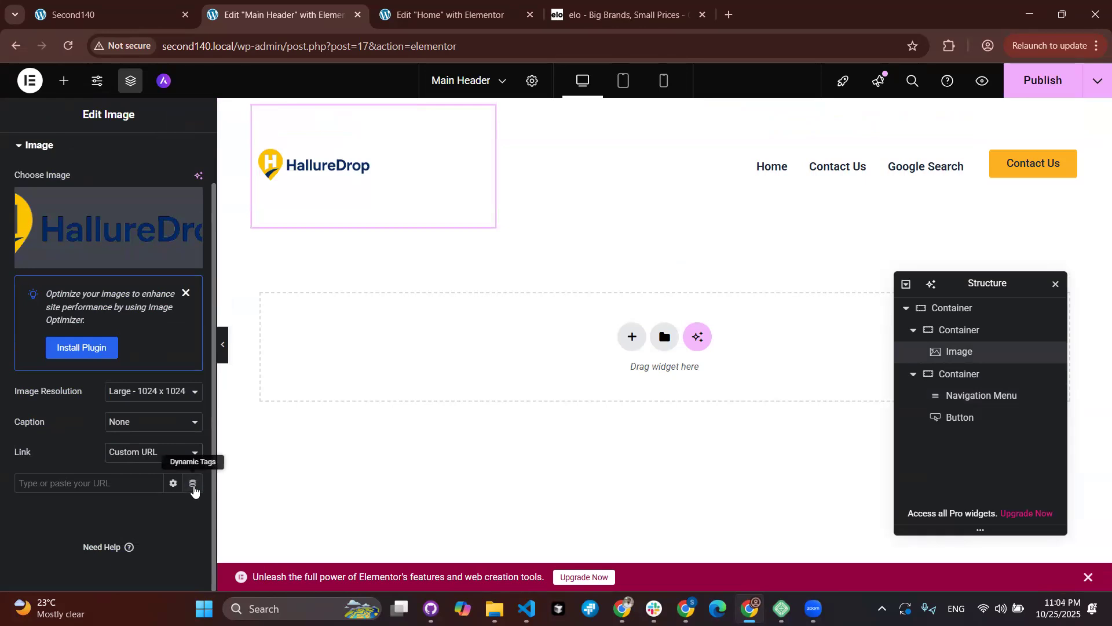
left_click(193, 484)
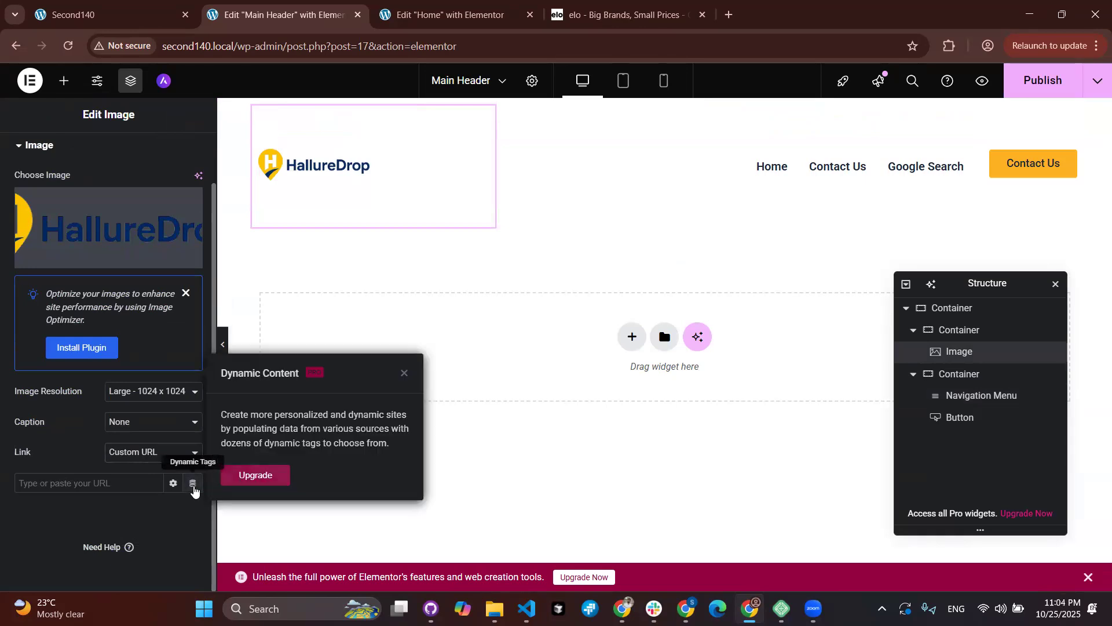
left_click(404, 374)
left_click(193, 484)
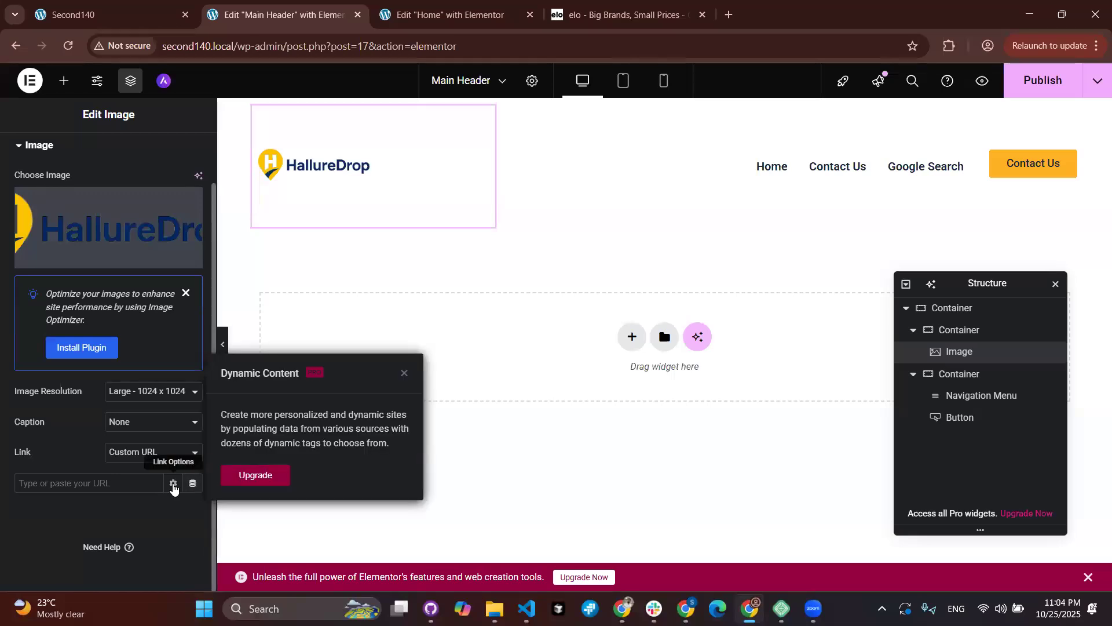
left_click(173, 486)
scroll(113, 520, "down", 2)
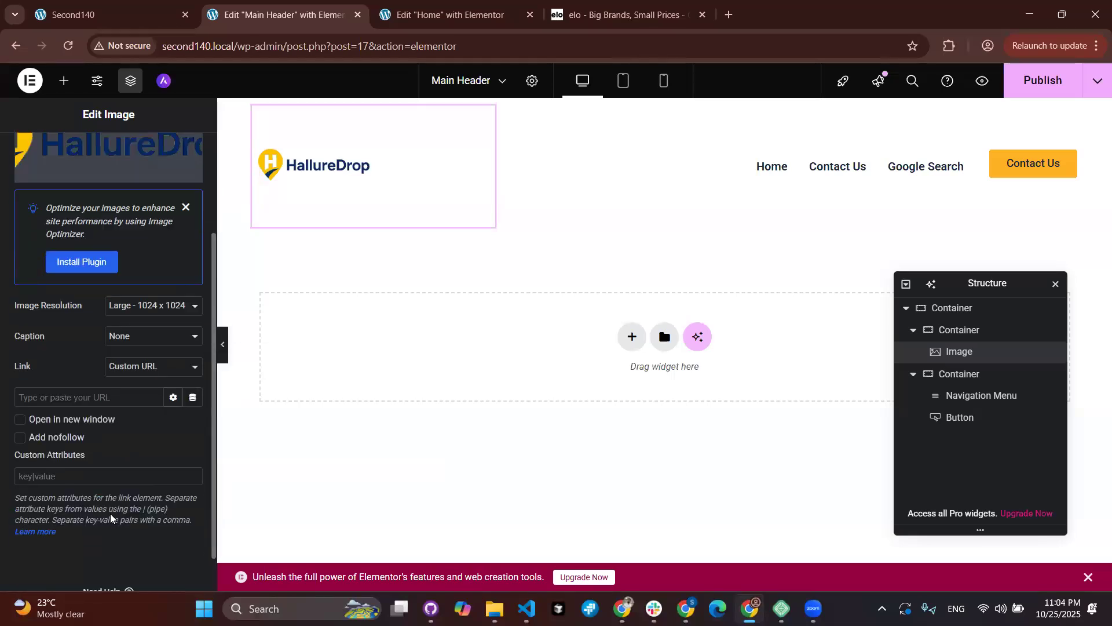
left_click(193, 394)
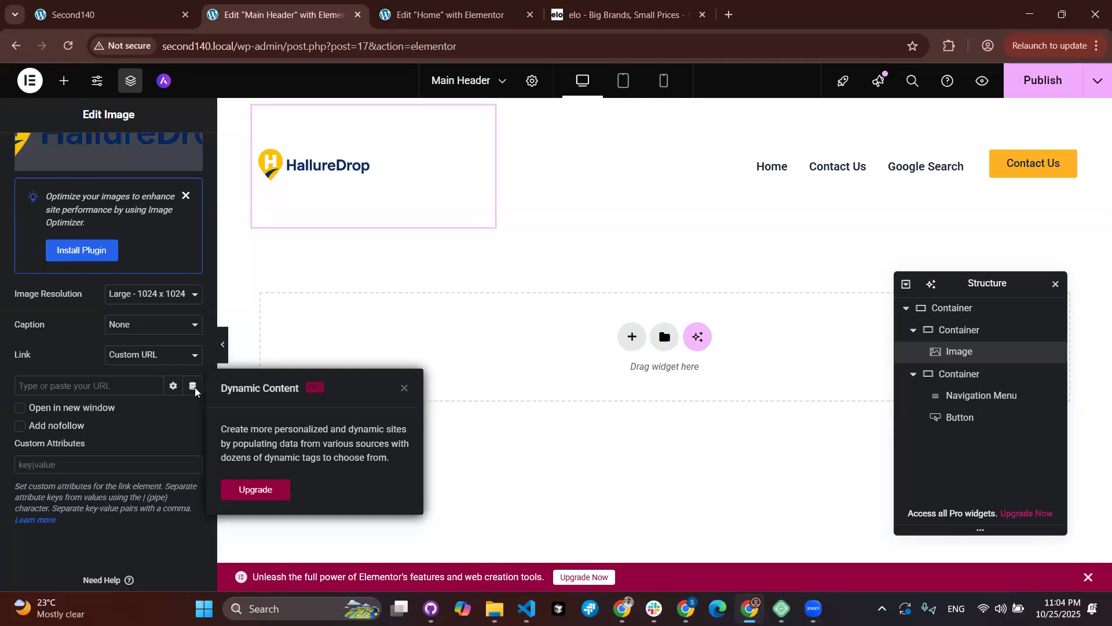
left_click(194, 393)
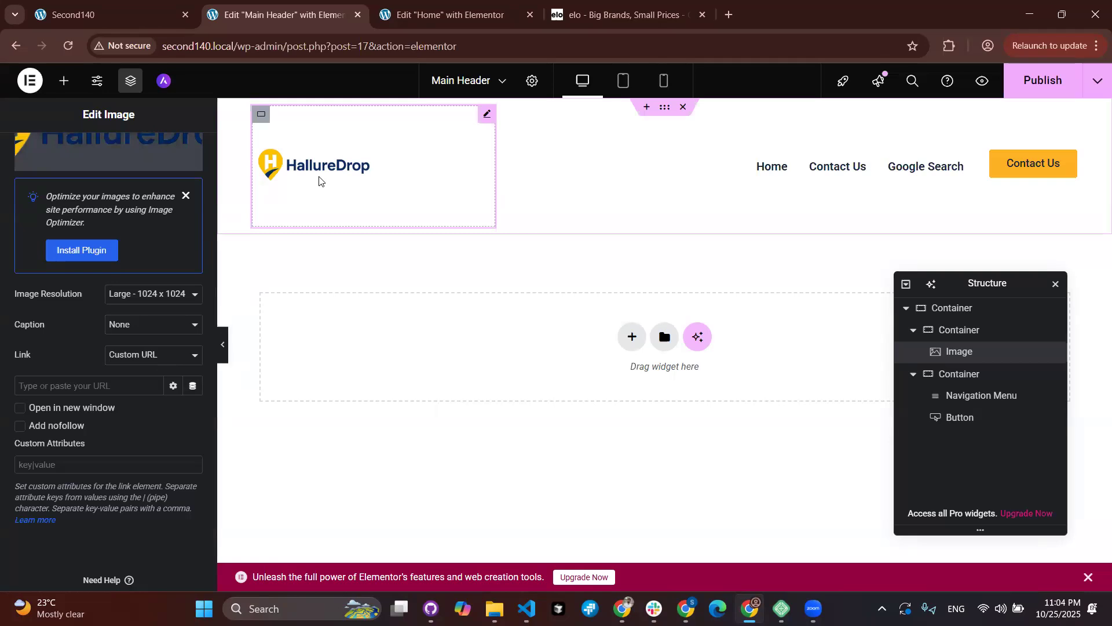
left_click(128, 12)
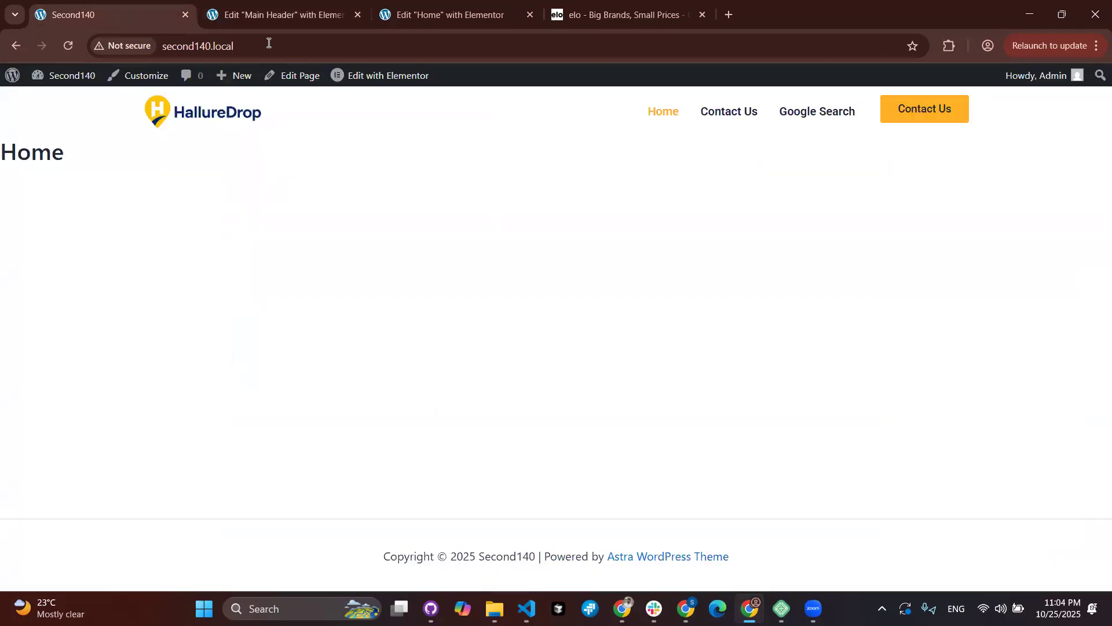
left_click(332, 46)
key("ctrl+c")
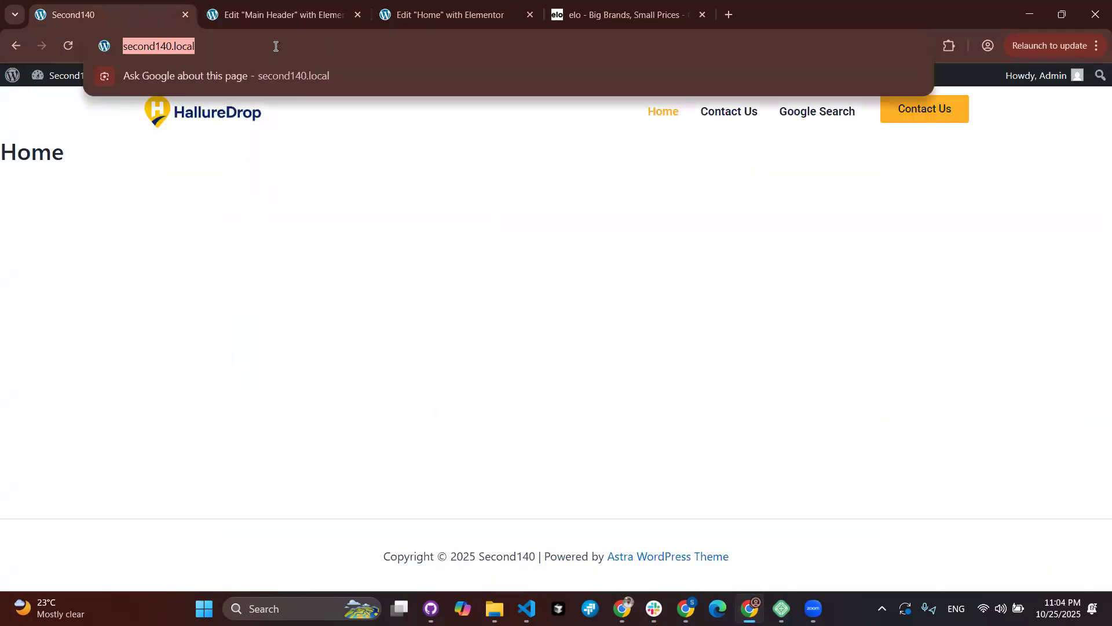
left_click(295, 16)
left_click(104, 385)
key("ctrl+v")
left_click(1041, 80)
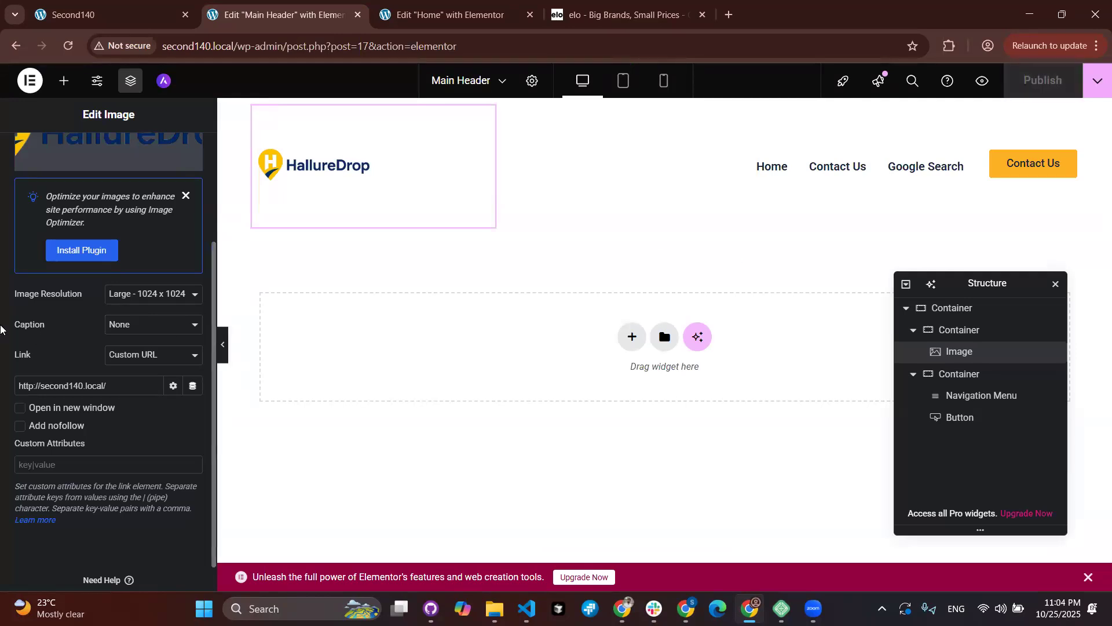
Step: Reload the live site and confirm the logo leads from Contact Us back to Home
left_click(110, 19)
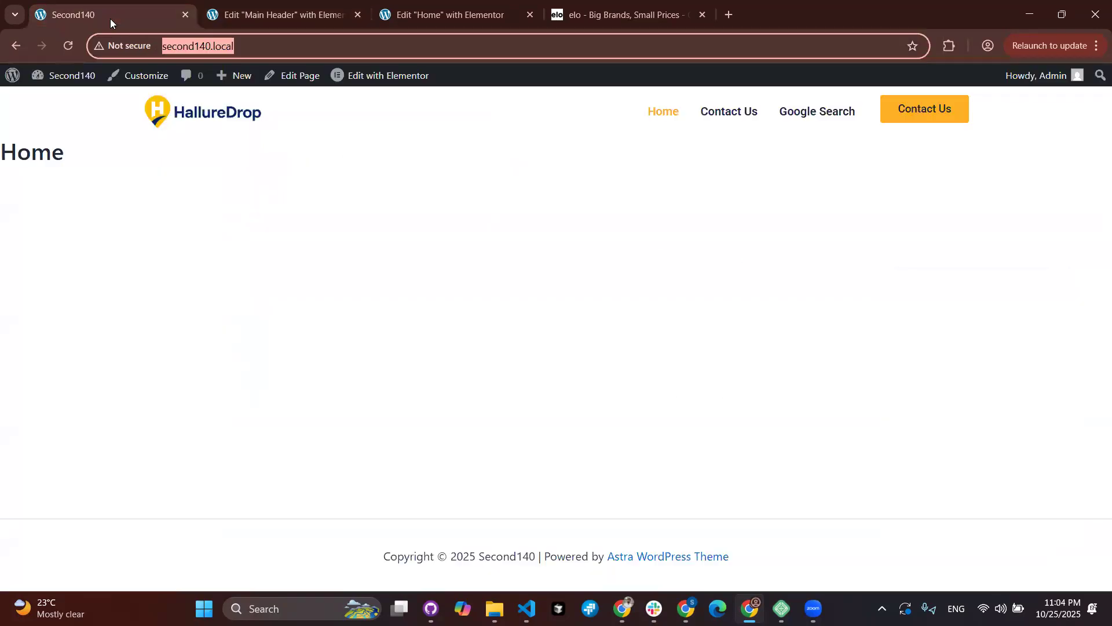
left_click(68, 42)
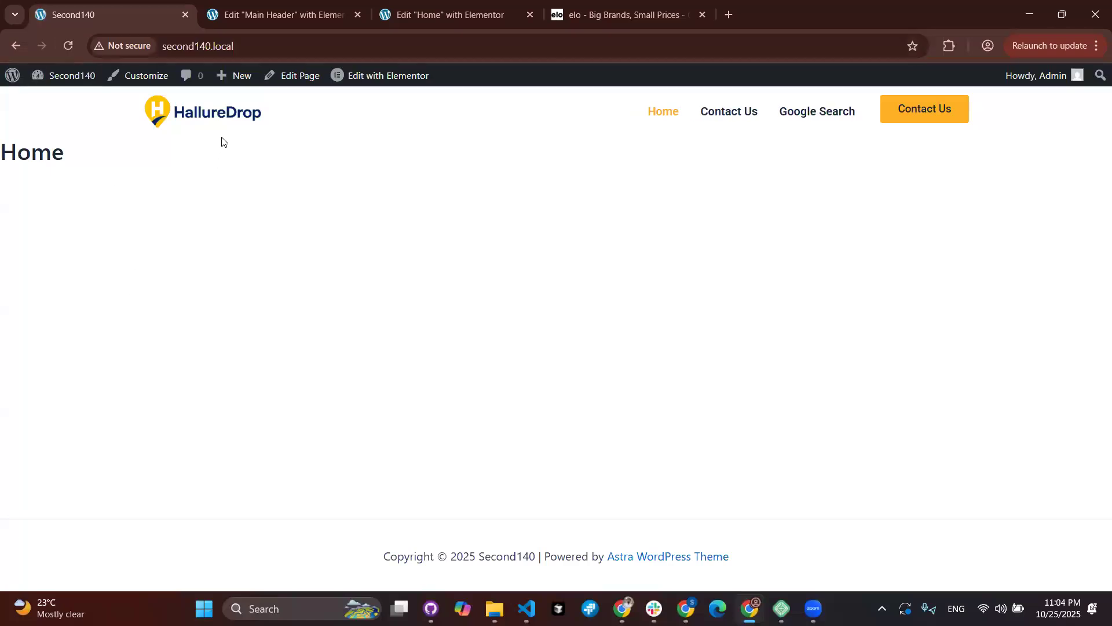
left_click(743, 117)
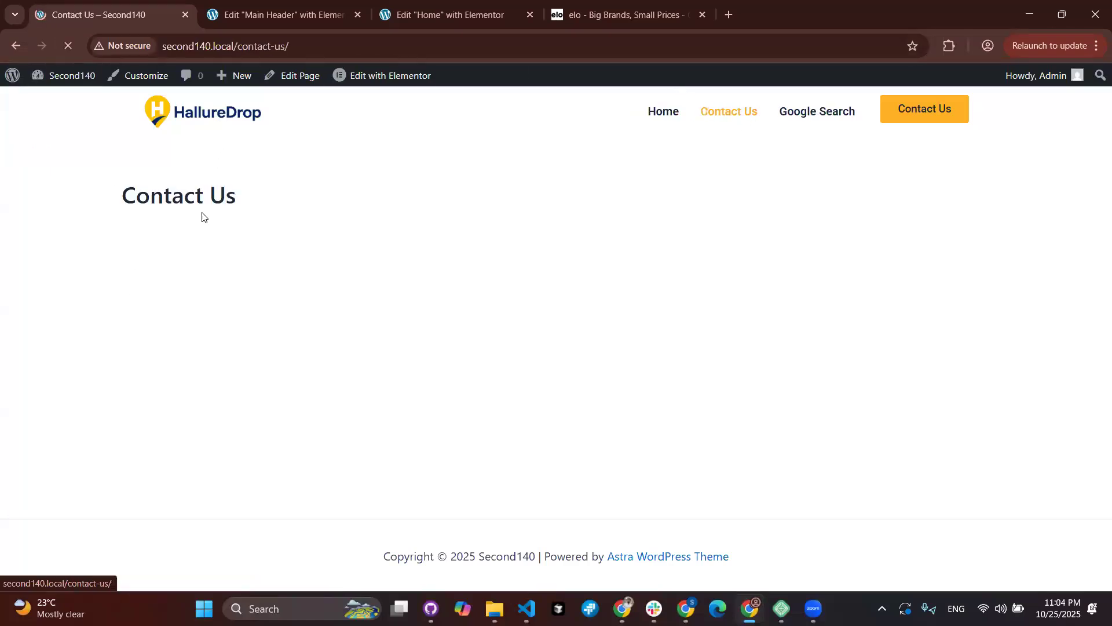
left_click(199, 115)
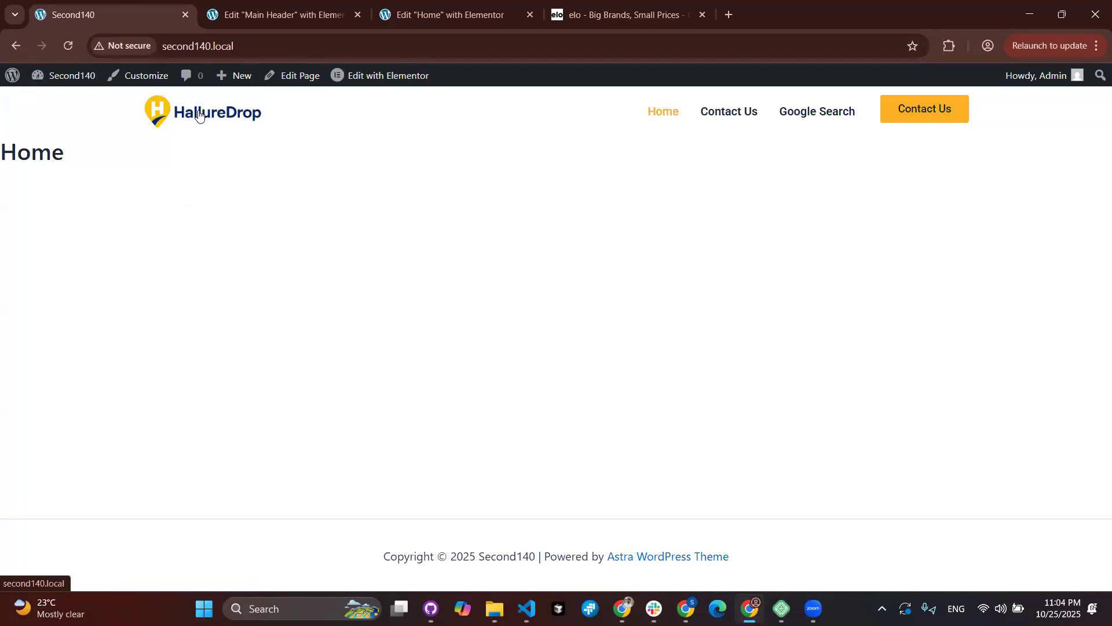
left_click(300, 18)
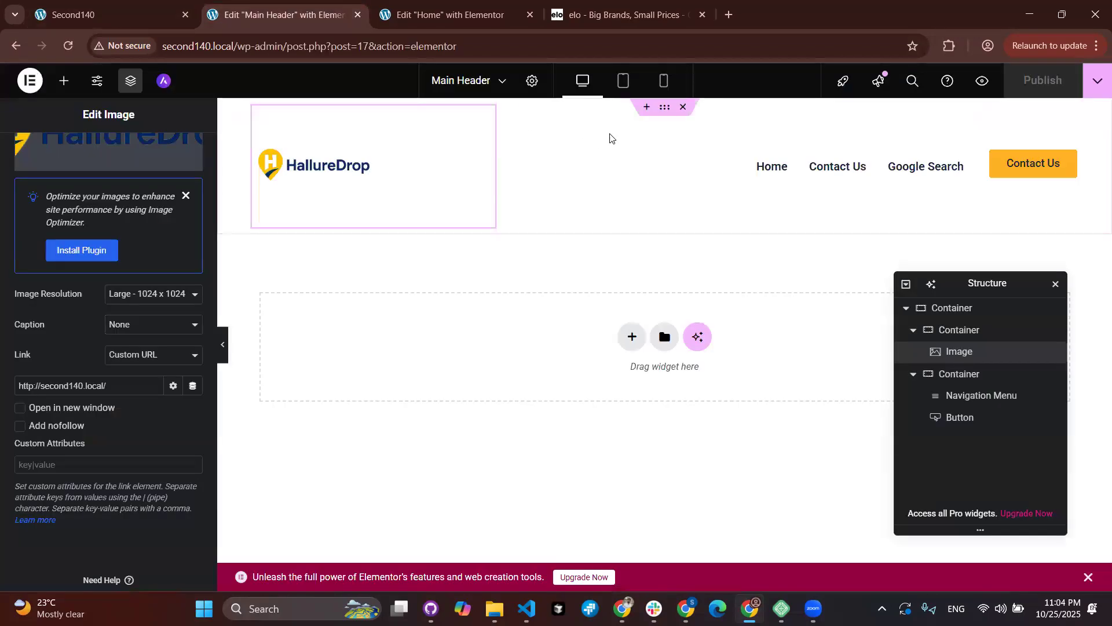
Step: Give the header container a Classic Theme Secondary Background (#F0F5FA) fill, publish, and view it live
left_click(664, 107)
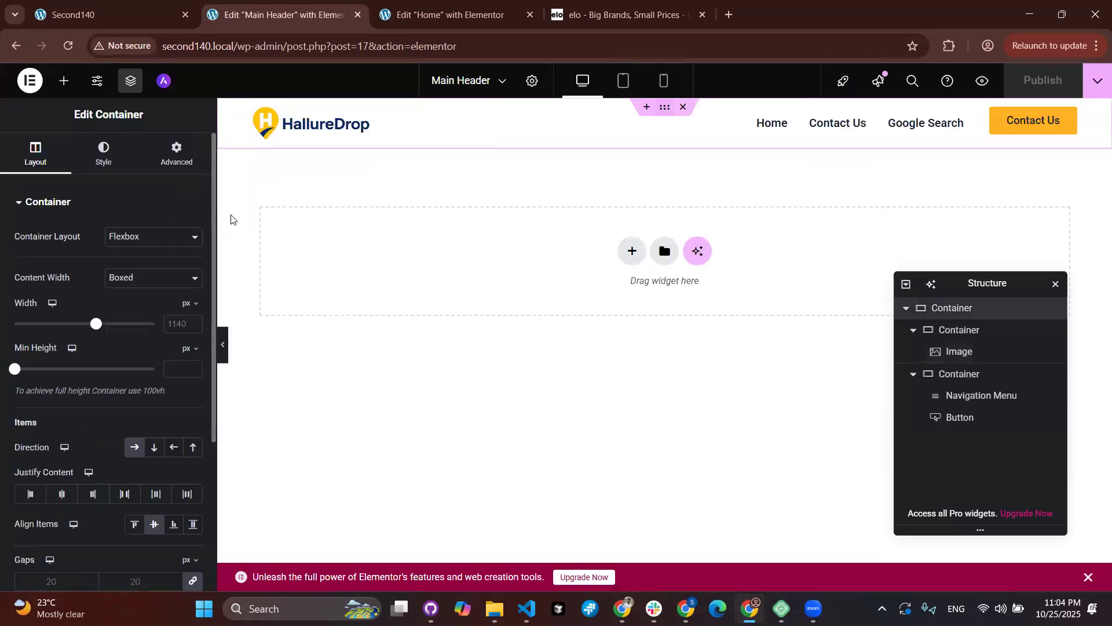
left_click(108, 166)
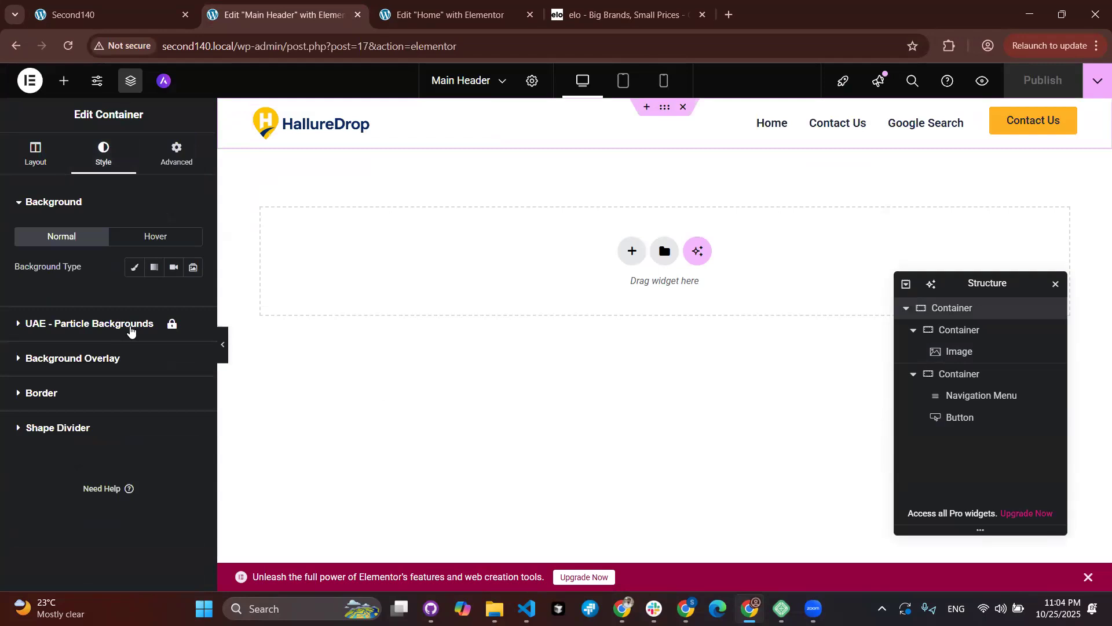
left_click(138, 274)
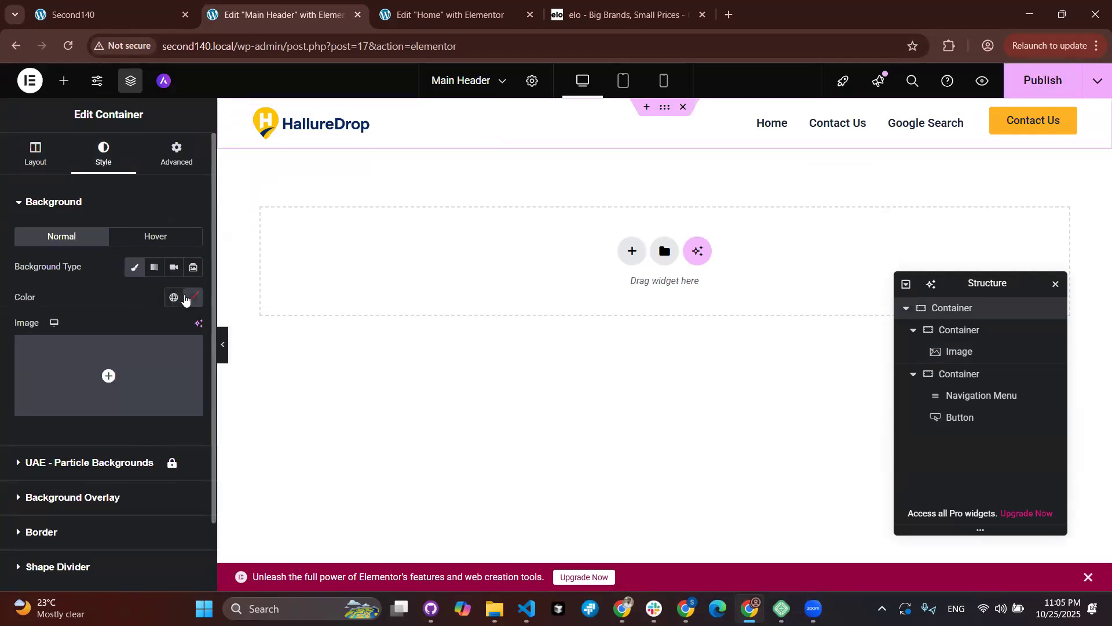
left_click(188, 298)
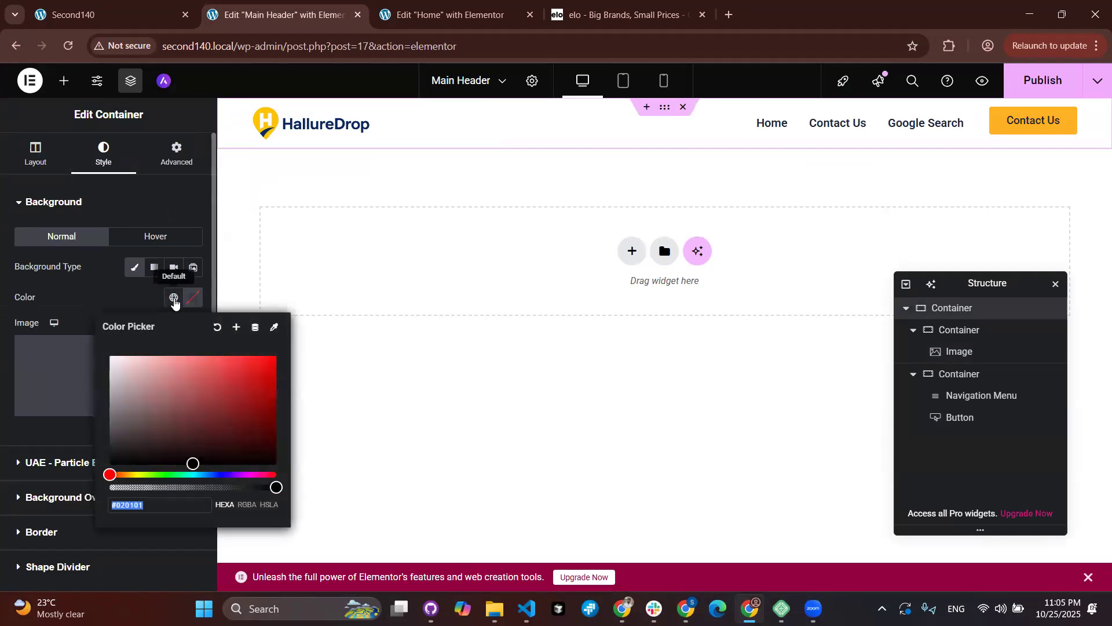
left_click(173, 298)
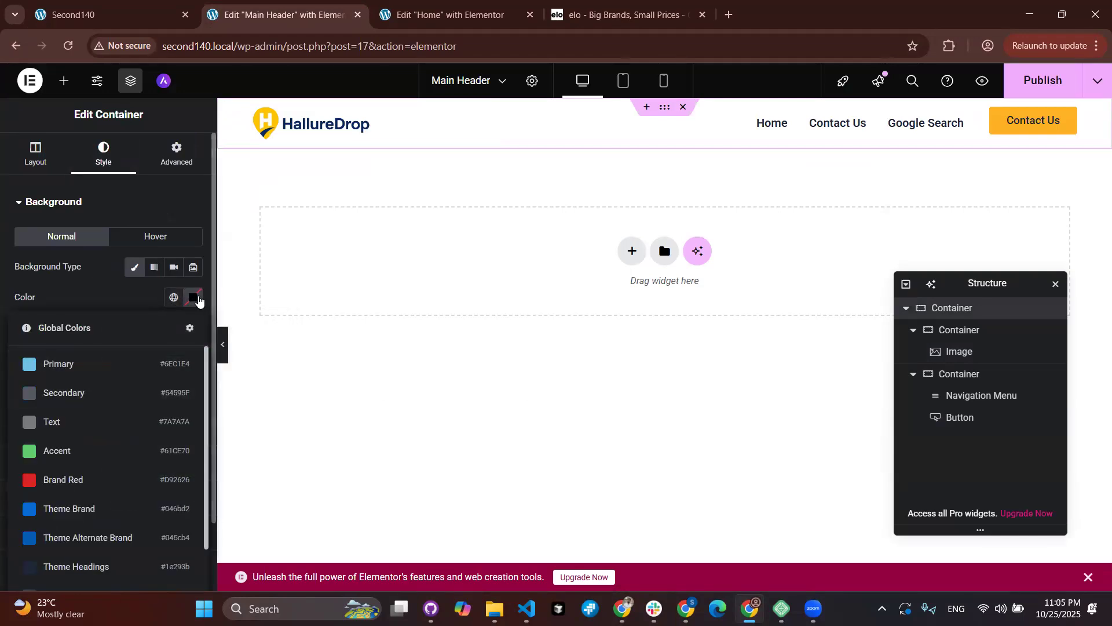
scroll(141, 436, "down", 3)
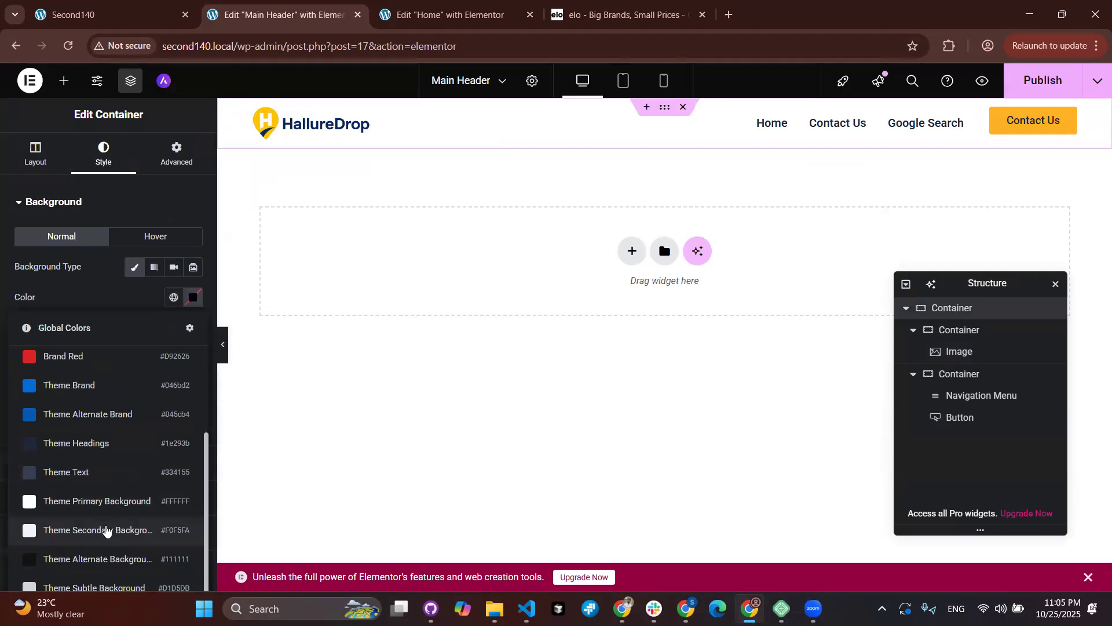
left_click(106, 529)
scroll(106, 529, "down", 2)
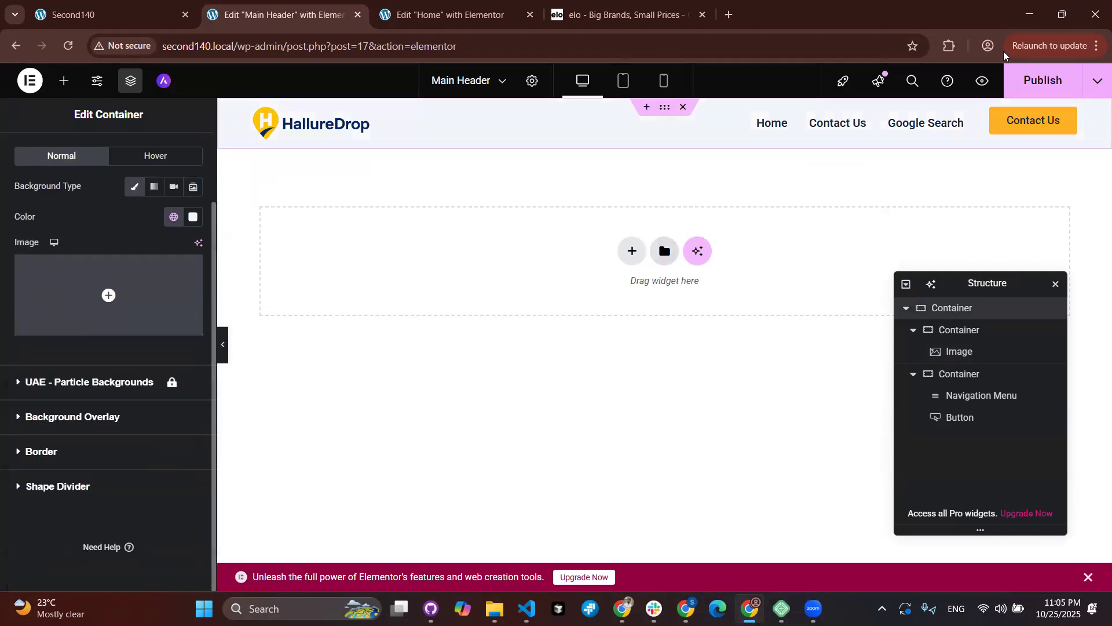
left_click(1020, 81)
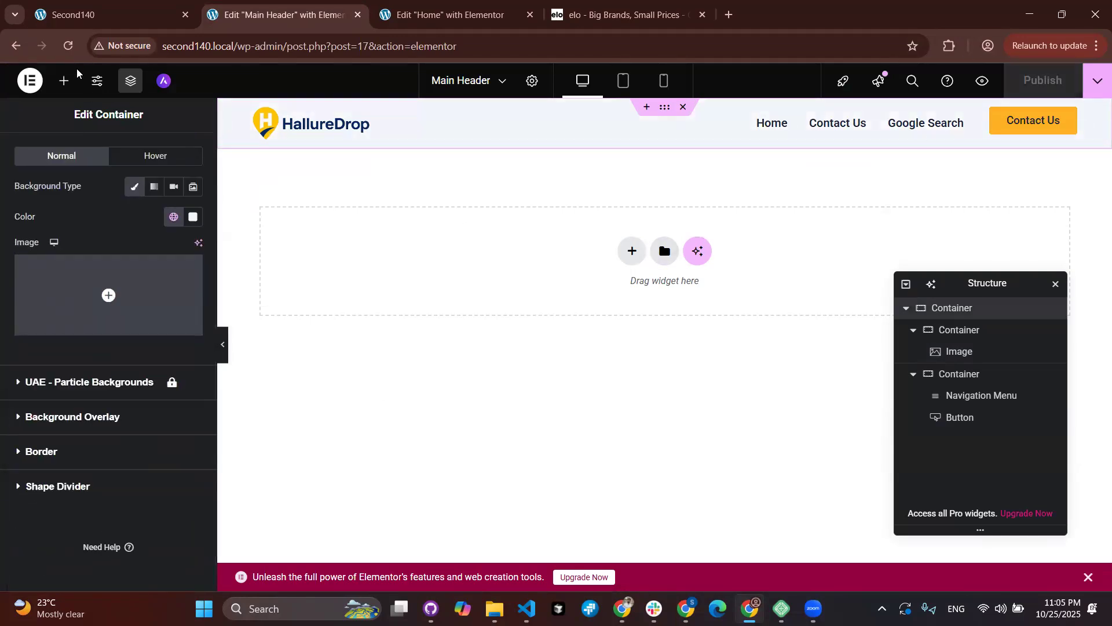
left_click(75, 15)
left_click(67, 47)
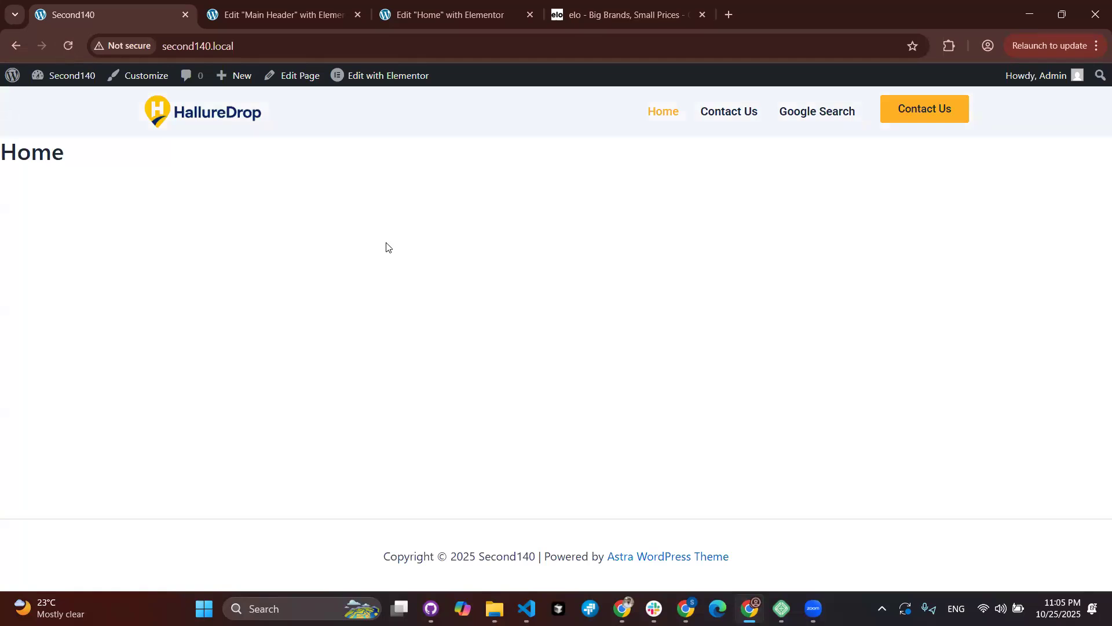
Step: Close the Main Header editor tab and go back to the live site
left_click(363, 20)
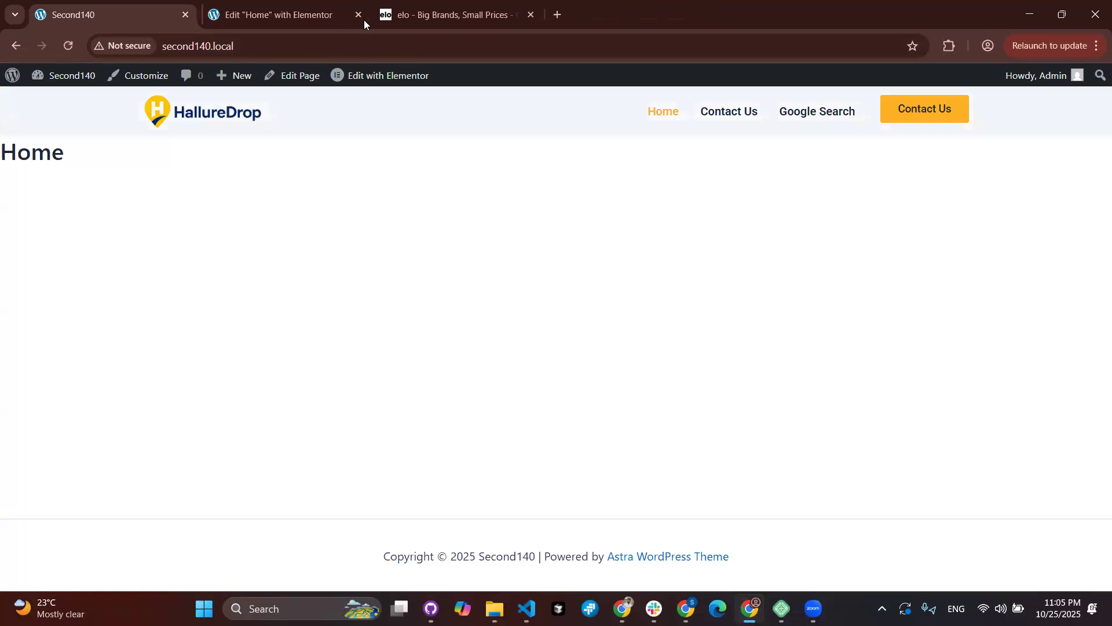
left_click(346, 16)
left_click(122, 14)
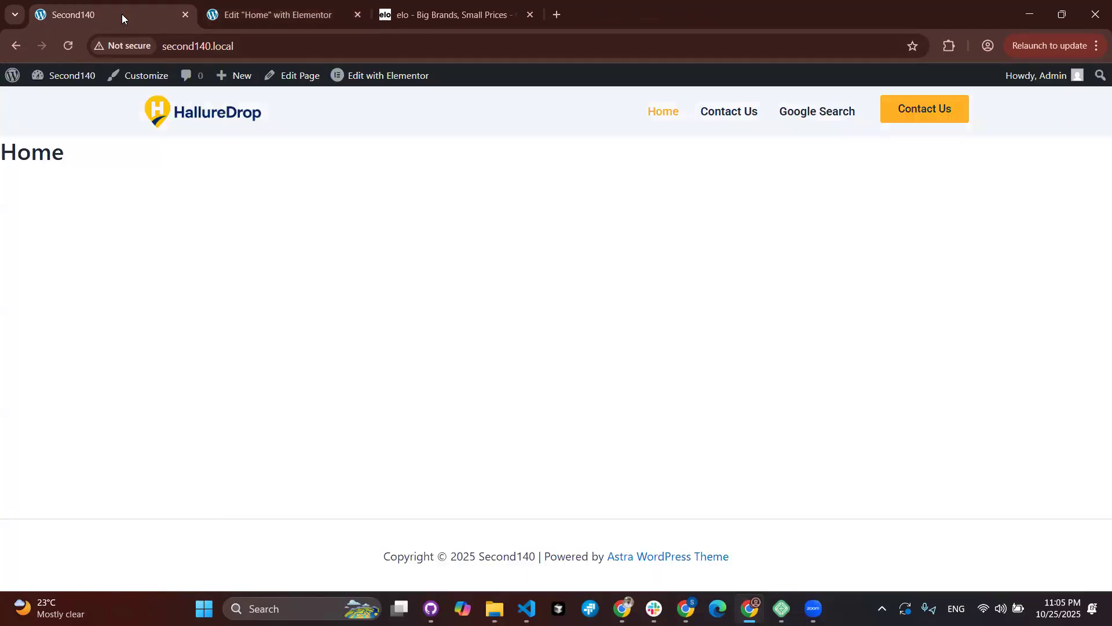
Step: Open the About WordPress 6.8.3 page in a new tab and switch to it
right_click(14, 94)
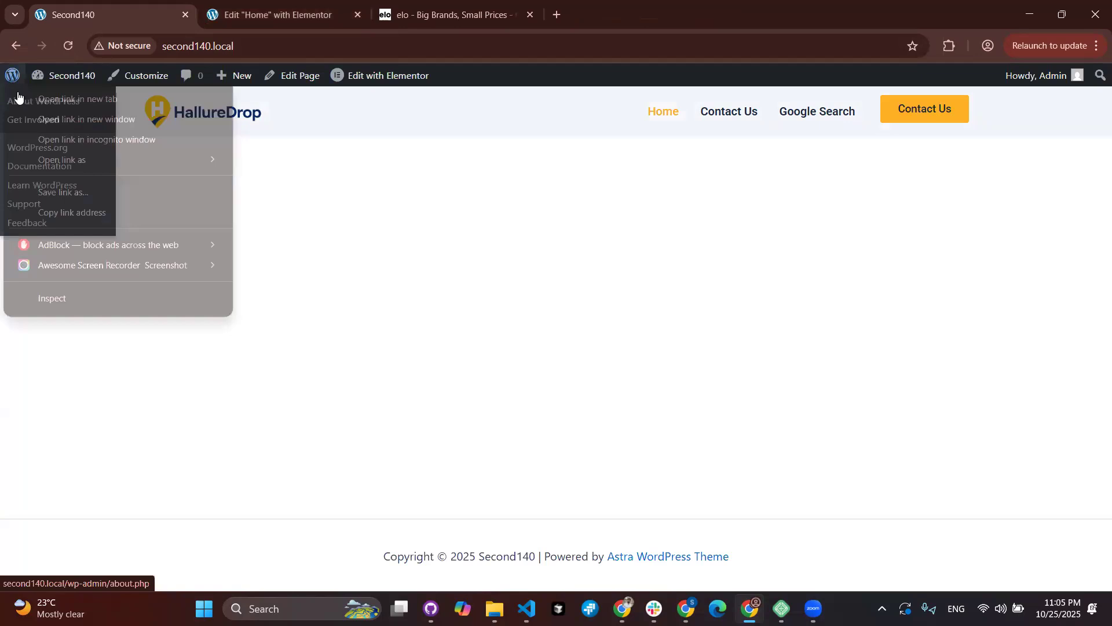
left_click(18, 97)
left_click(251, 5)
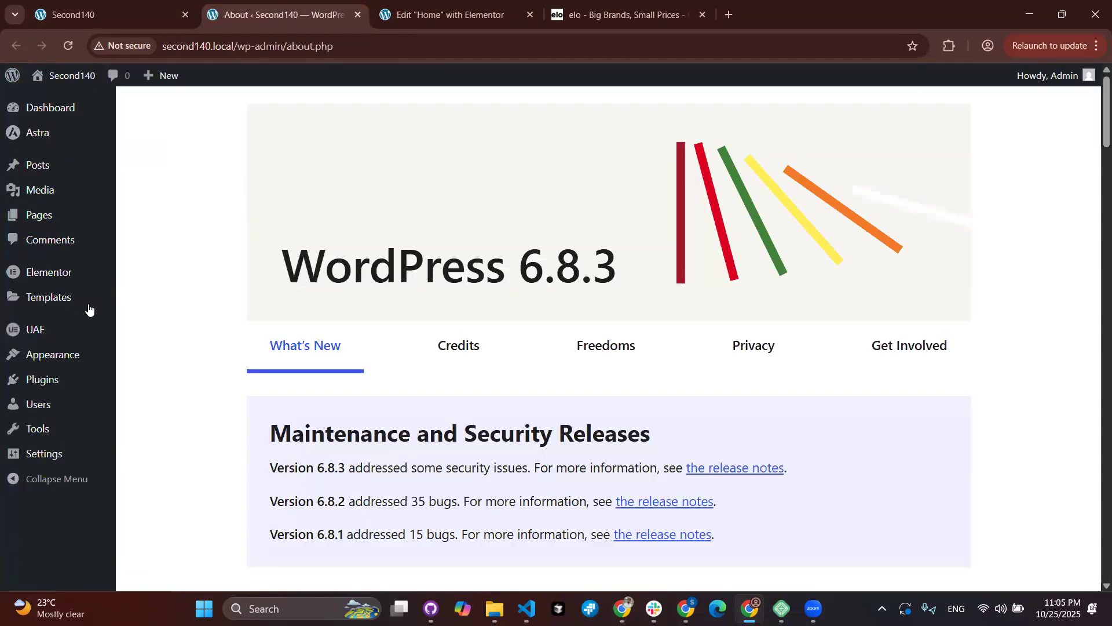
Step: Start a new Header & Footer template titled 'Main Footer'
mouse_move(35, 330)
left_click(193, 353)
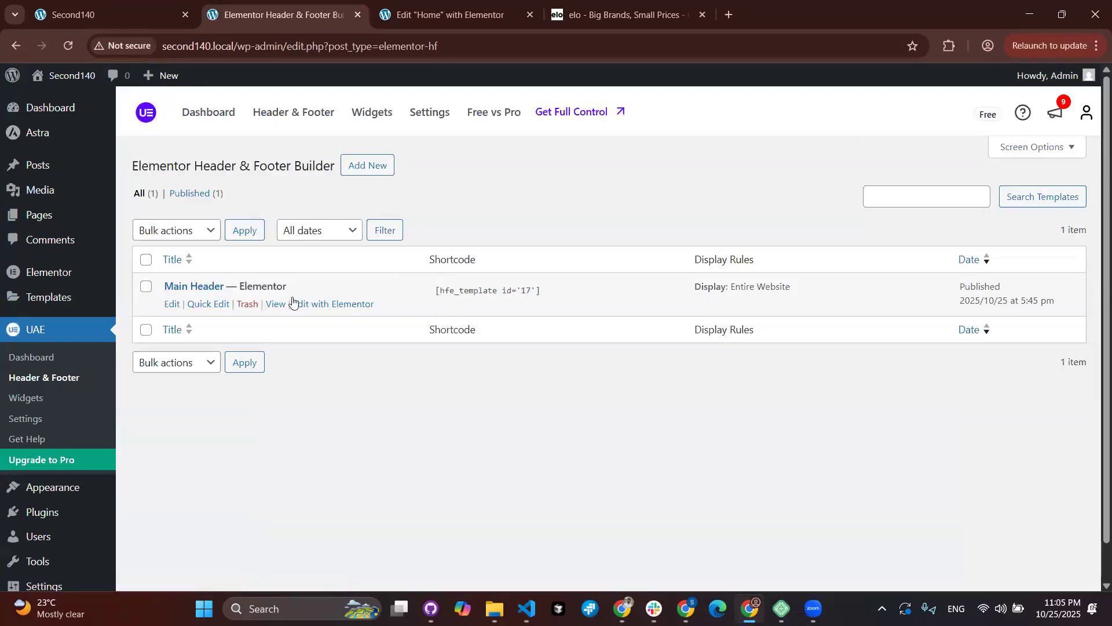
left_click(355, 173)
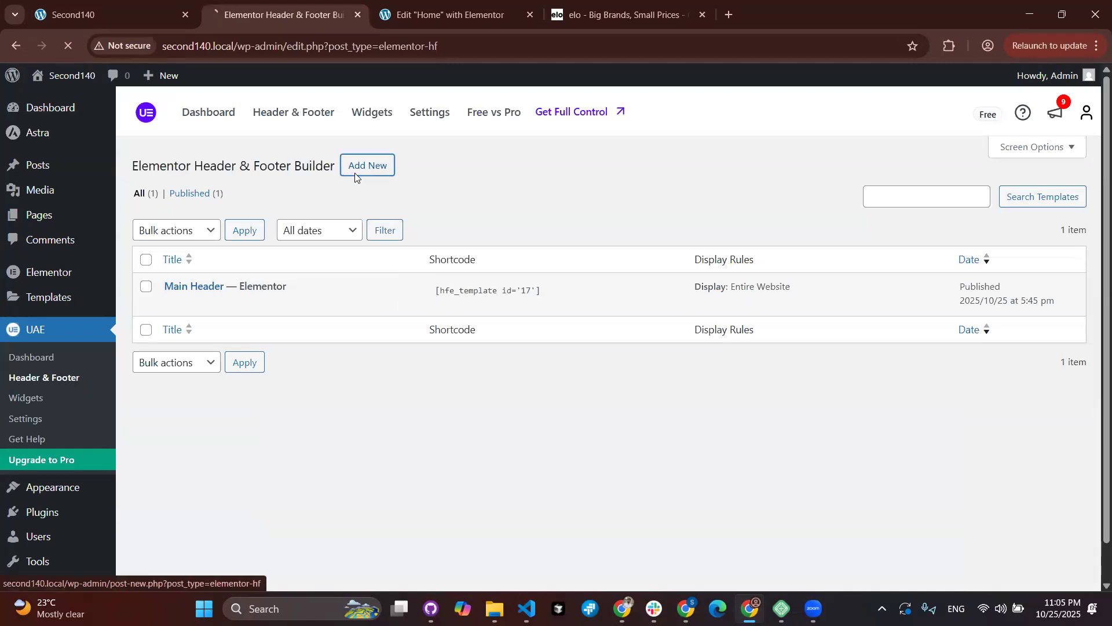
type("M")
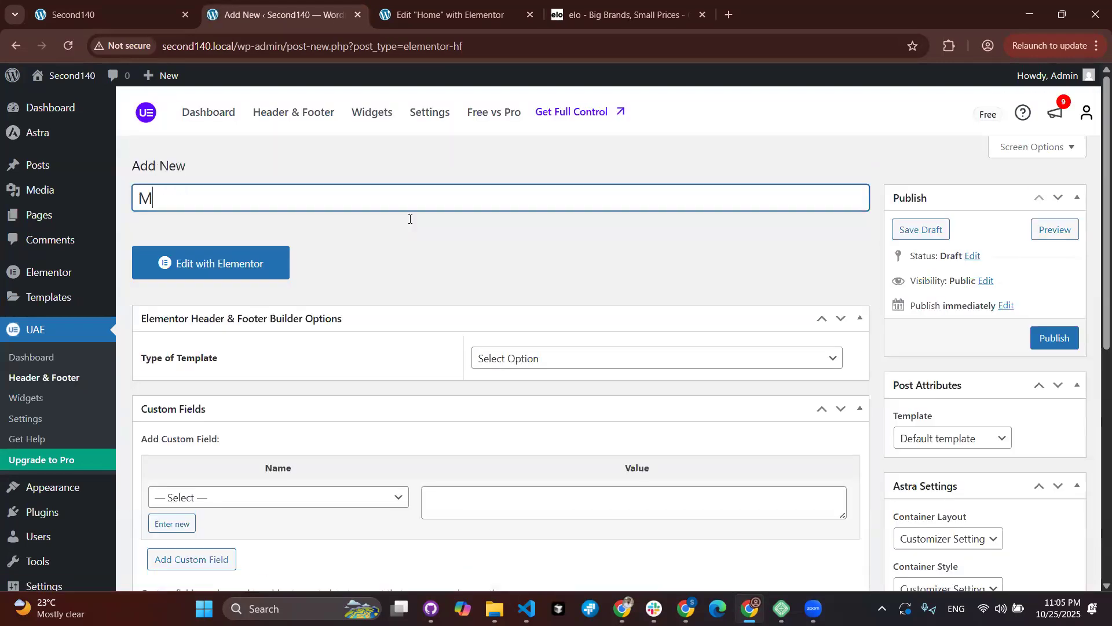
type("ain Footer")
Step: Make it a Footer template displayed on the Entire Website, then return to the Home page editor
scroll(324, 205, "down", 1)
scroll(323, 205, "down", 3)
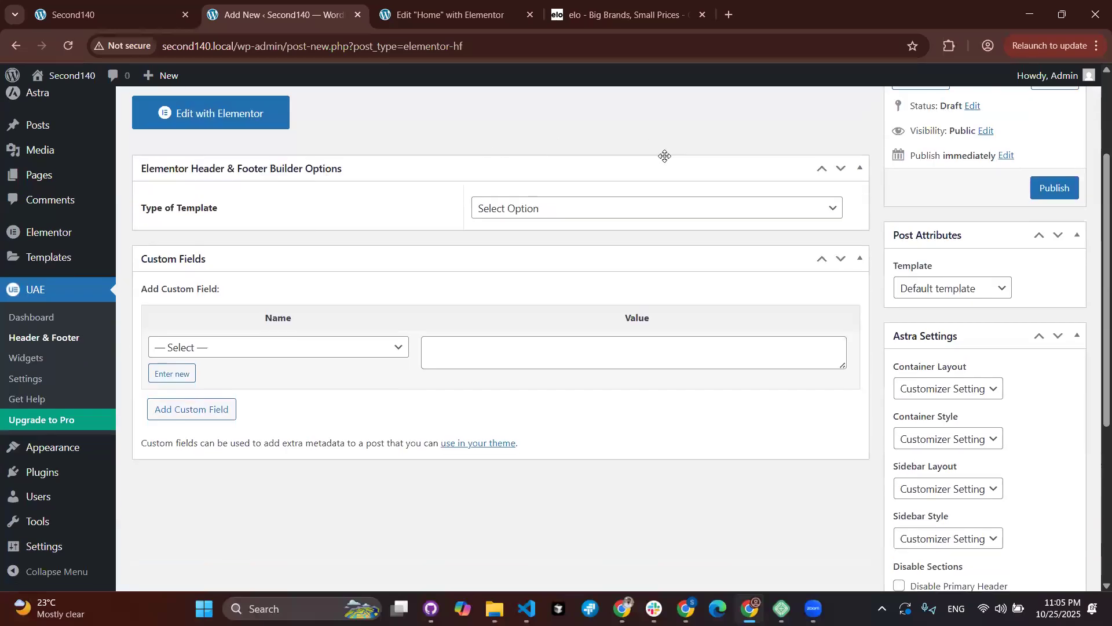
left_click(618, 208)
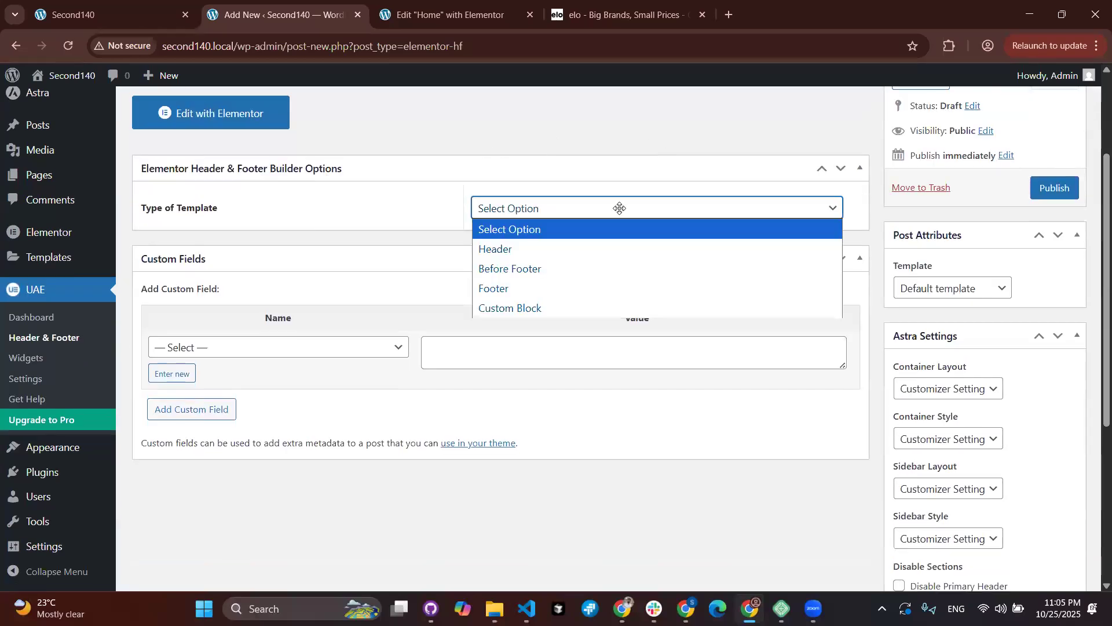
left_click(591, 289)
scroll(591, 290, "down", 1)
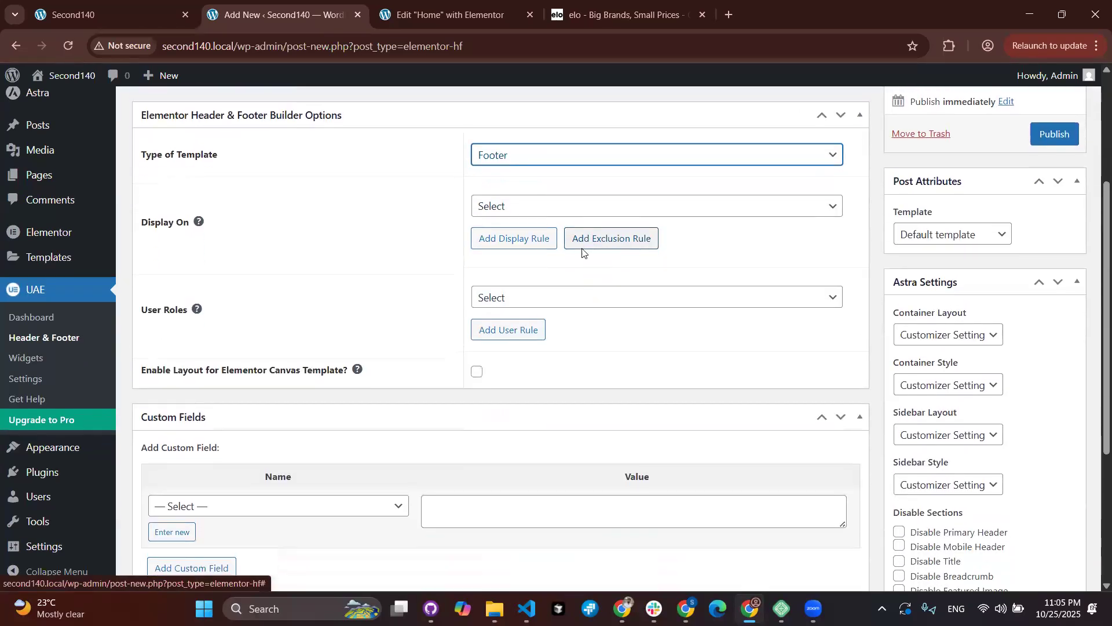
left_click(587, 208)
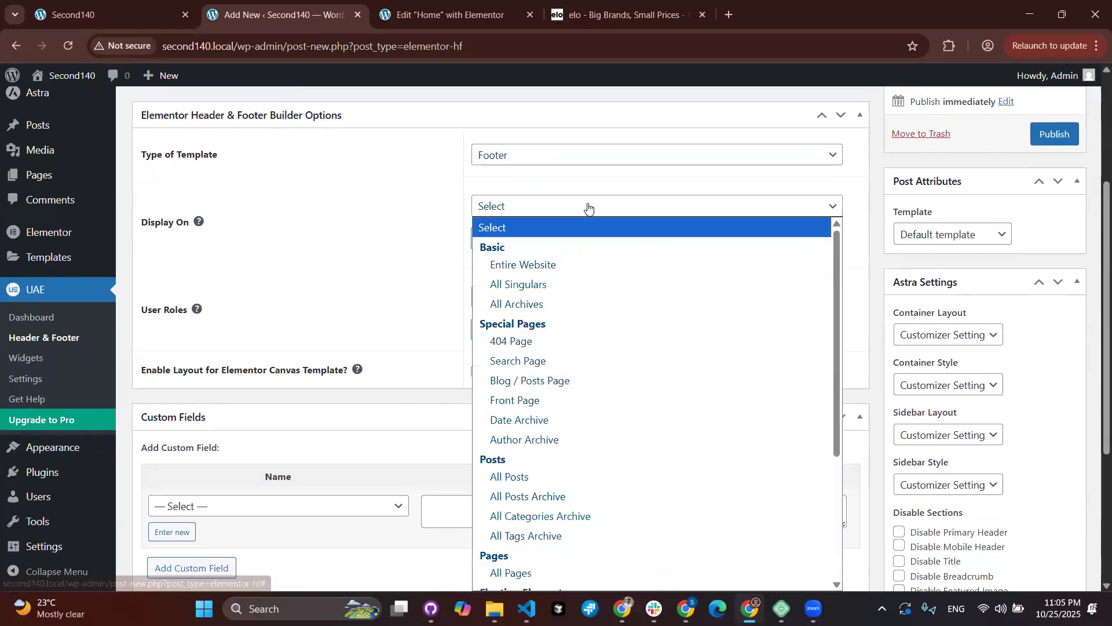
left_click(555, 272)
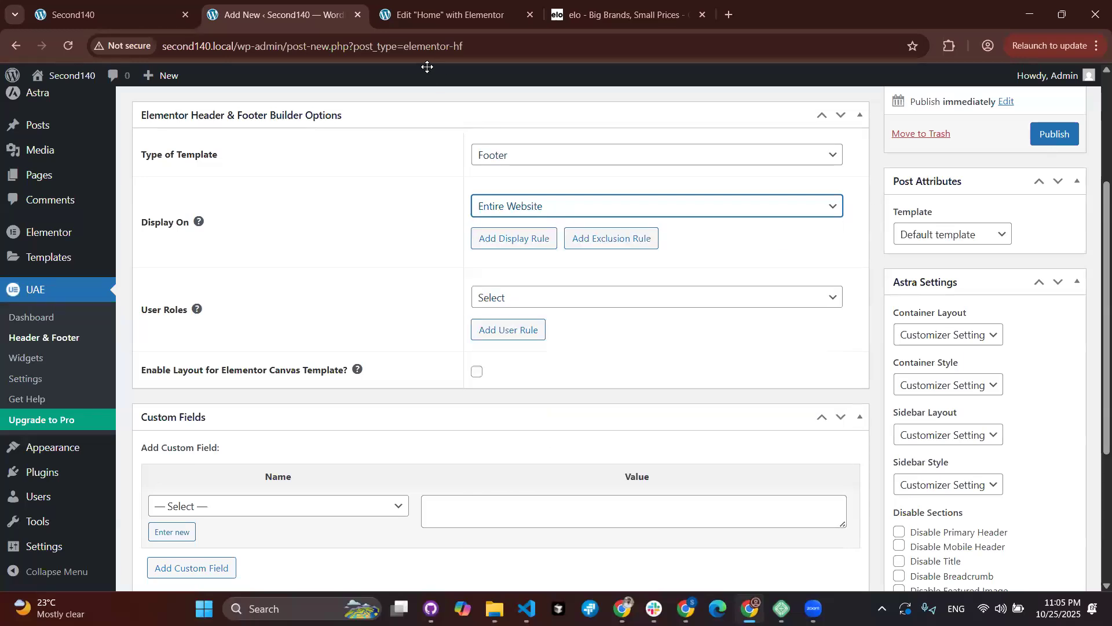
left_click(409, 19)
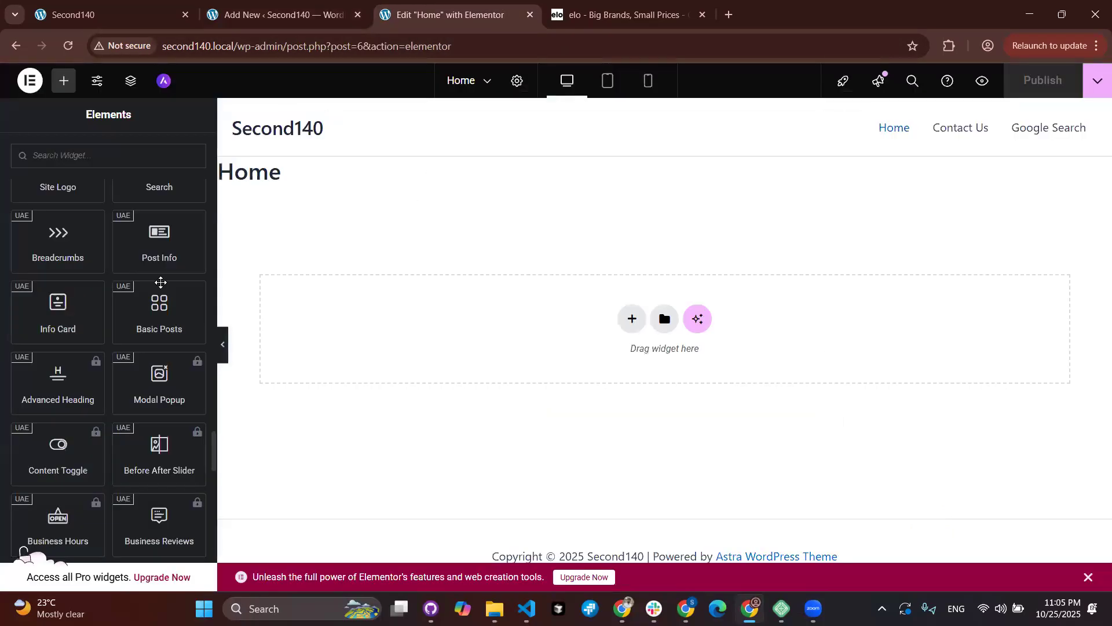
Step: Glance back at the Main Footer template, then return to the Home page editor
scroll(161, 282, "up", 20)
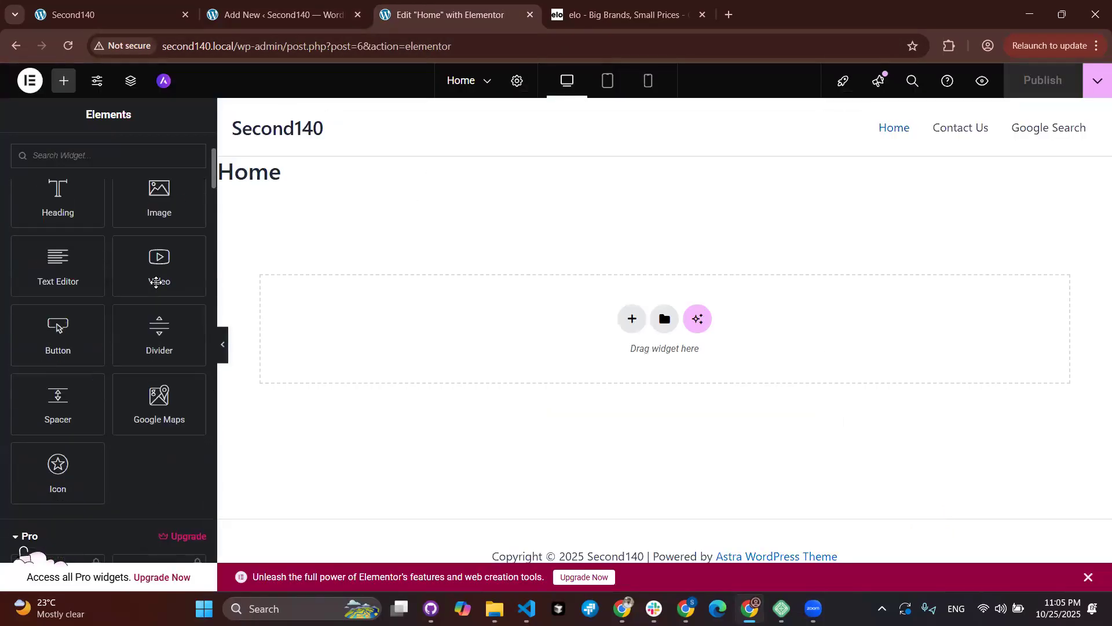
scroll(156, 282, "up", 4)
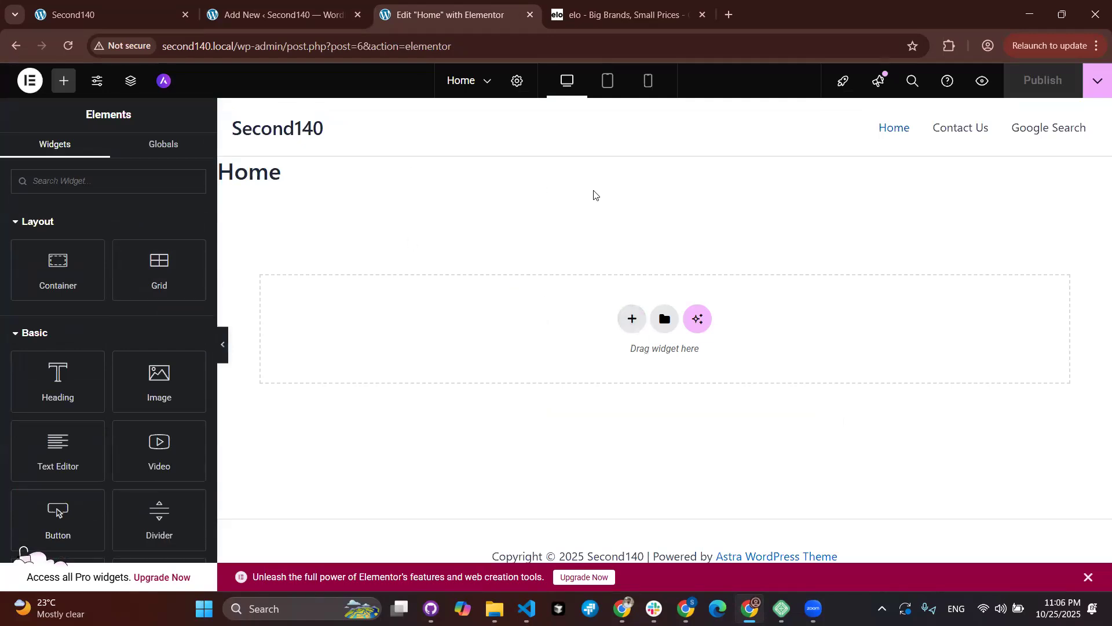
left_click(355, 21)
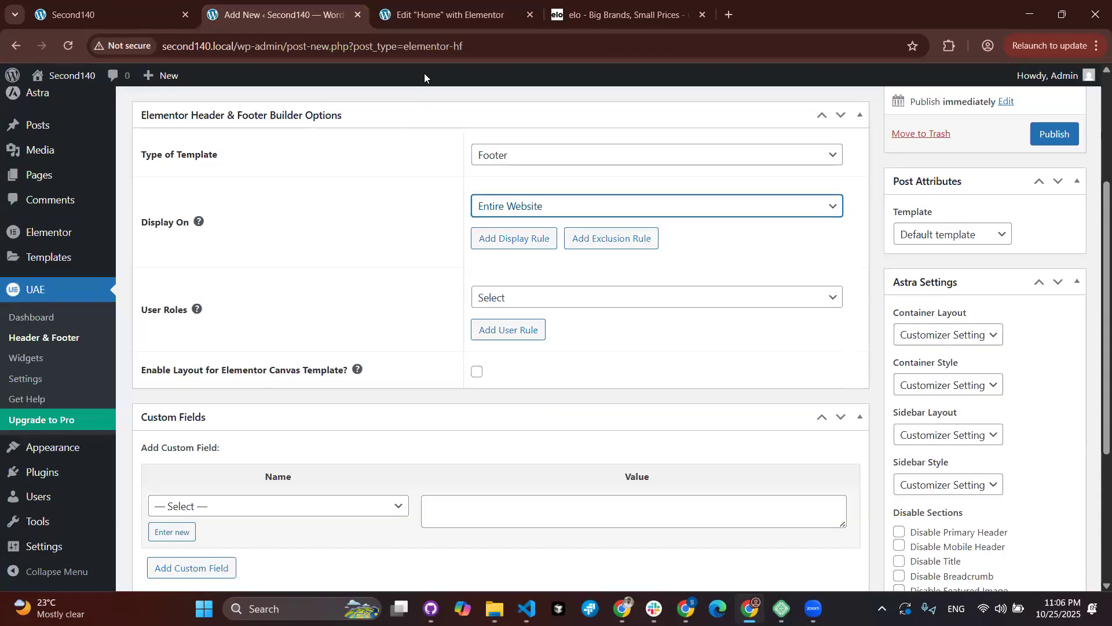
left_click(417, 23)
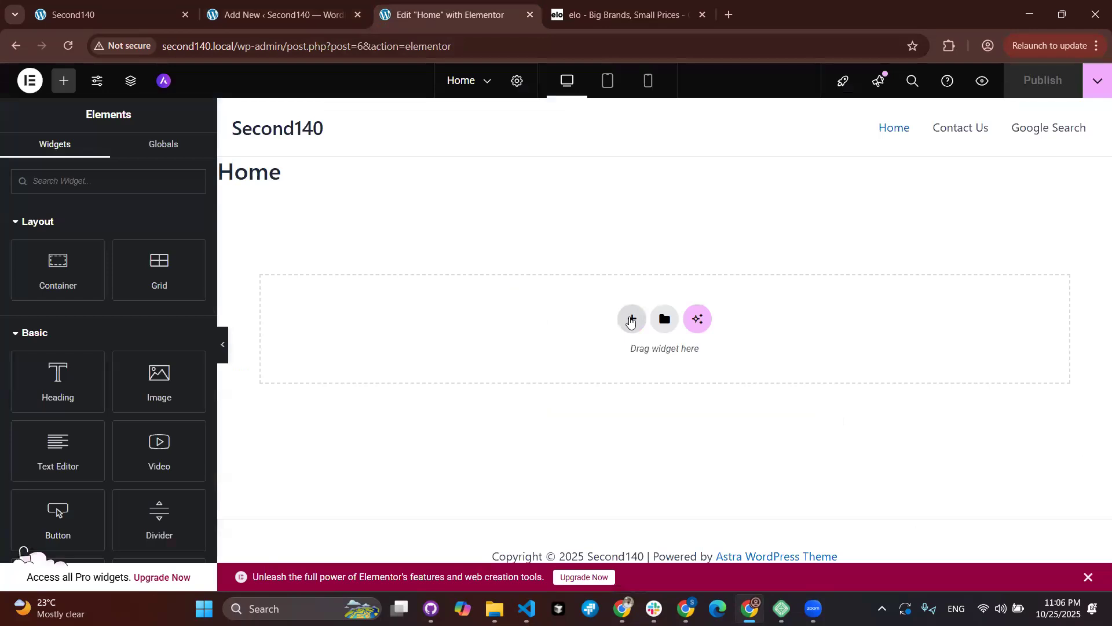
Step: Insert a four-column flexbox container, delete it again, and view the live home page
left_click(631, 320)
left_click(612, 355)
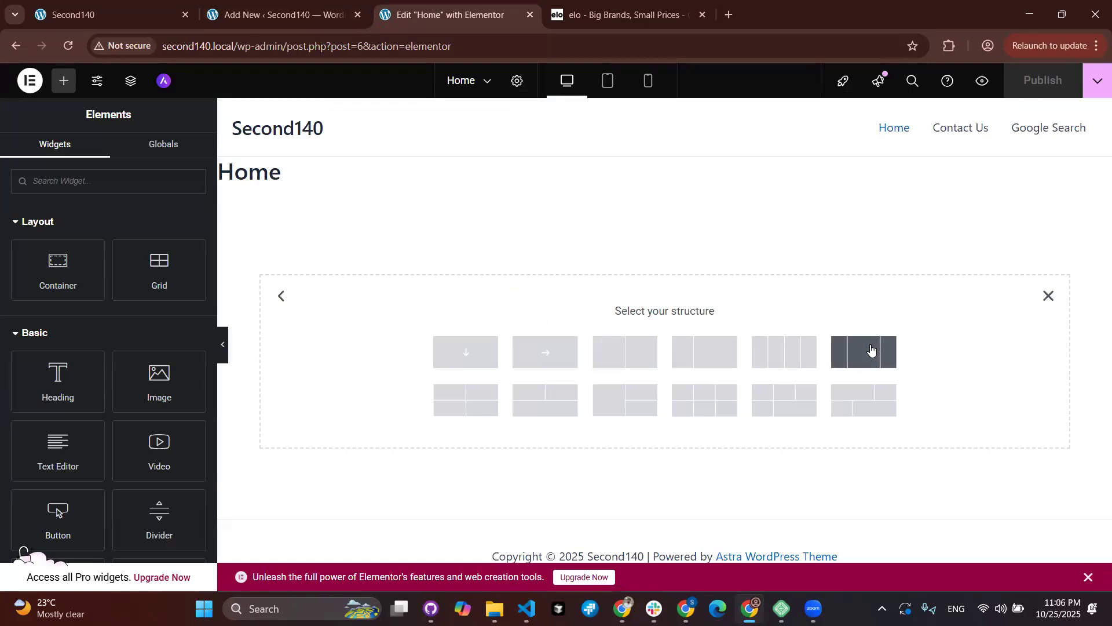
left_click(784, 352)
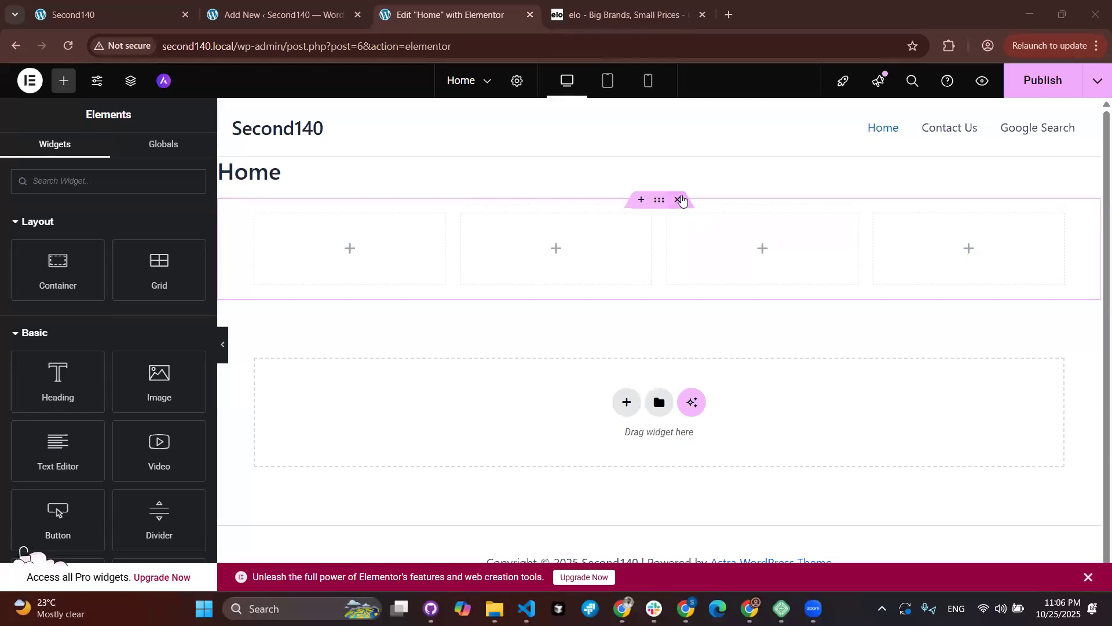
left_click(679, 200)
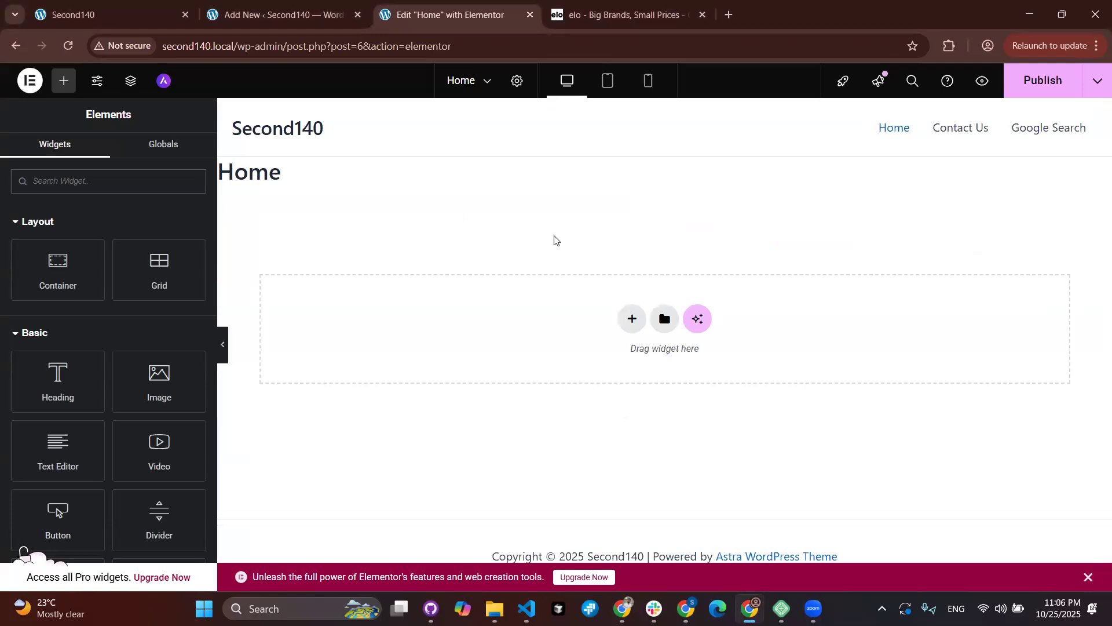
left_click(152, 23)
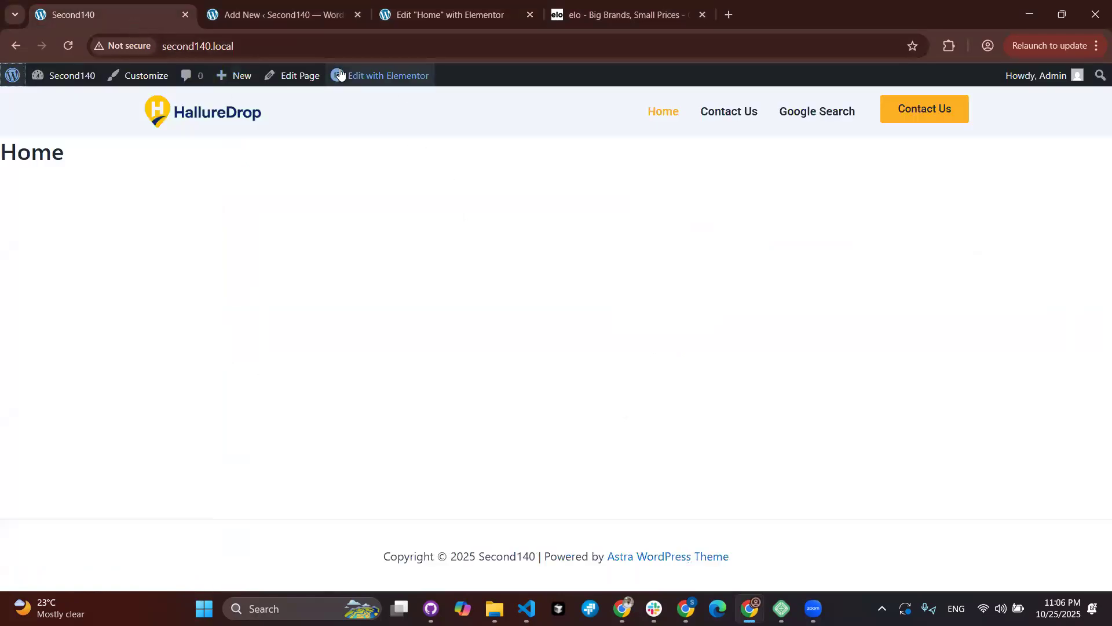
Step: Leave the unsaved Main Footer draft for the Dashboard, then go back to the Home page editor
left_click(240, 14)
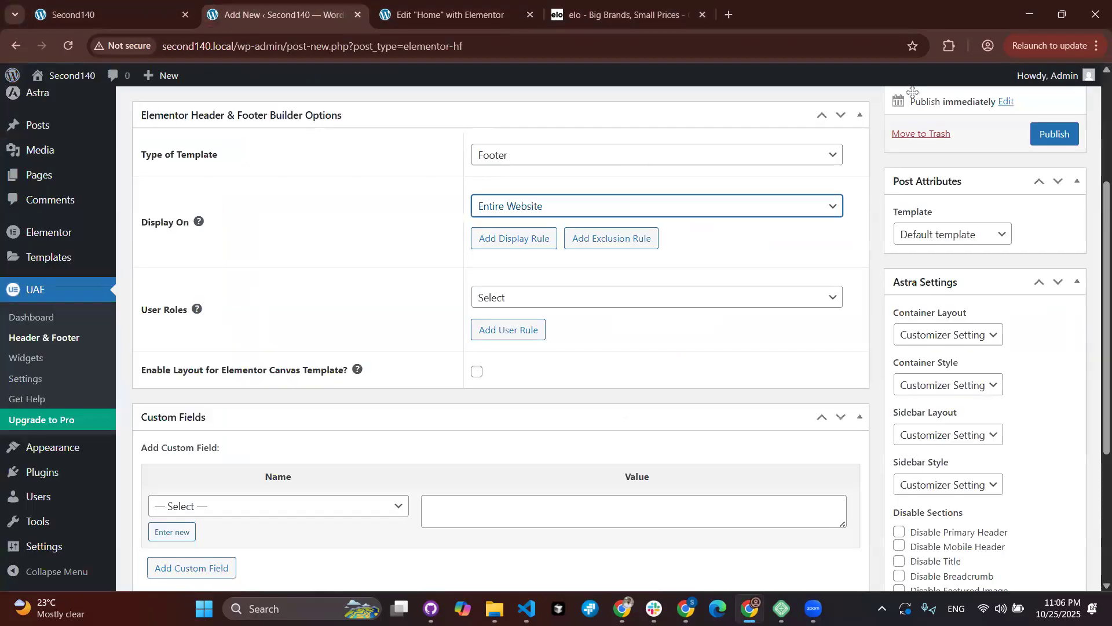
scroll(43, 144, "up", 3)
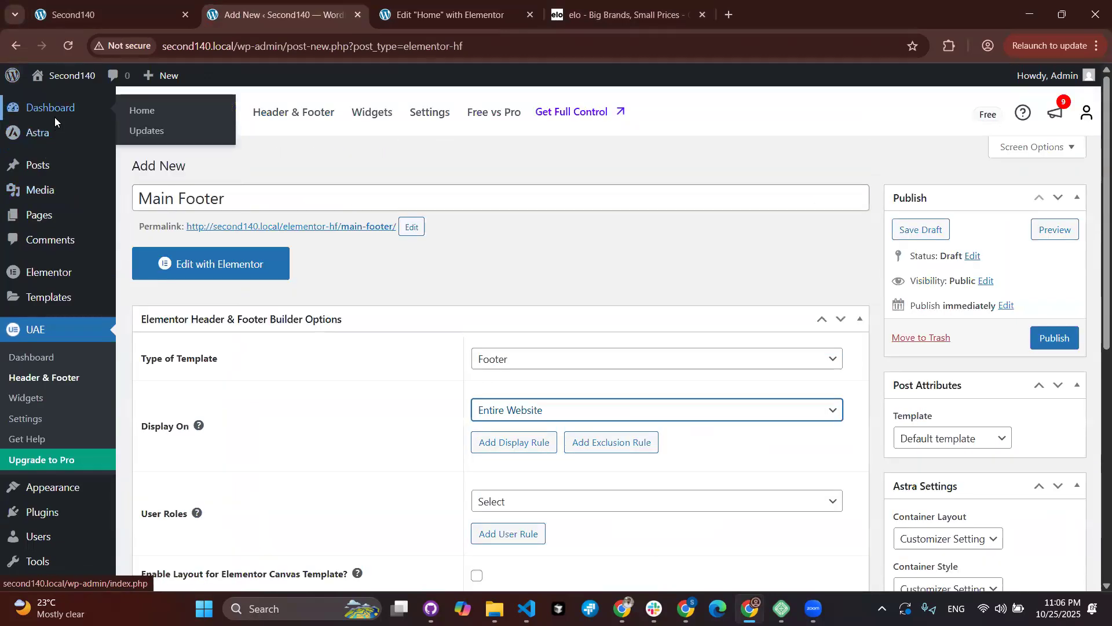
left_click(54, 116)
left_click(632, 138)
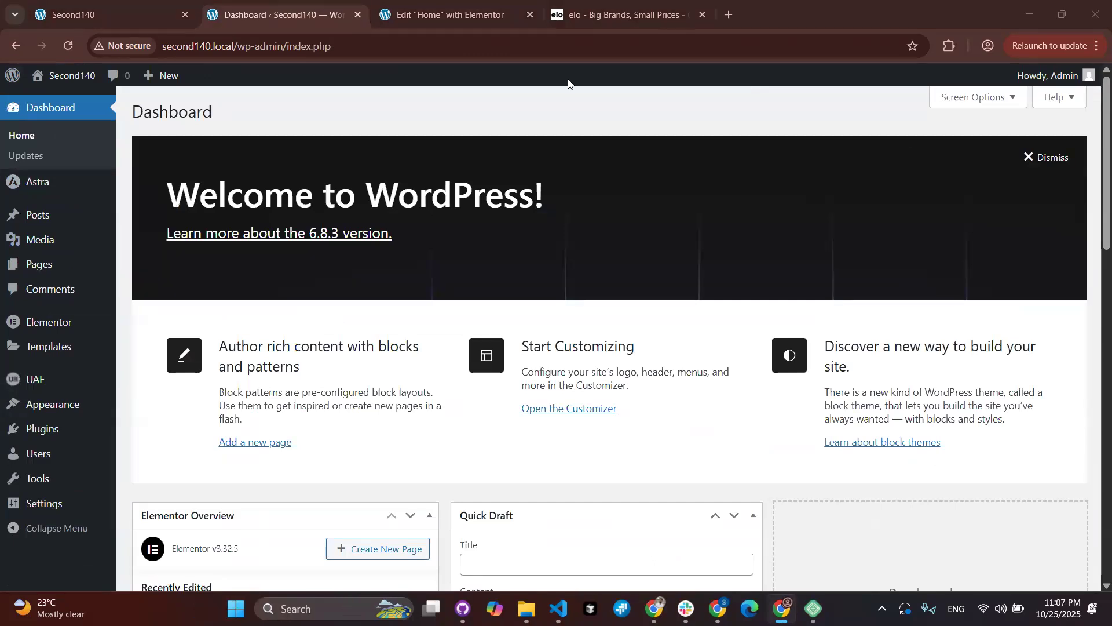
left_click(432, 17)
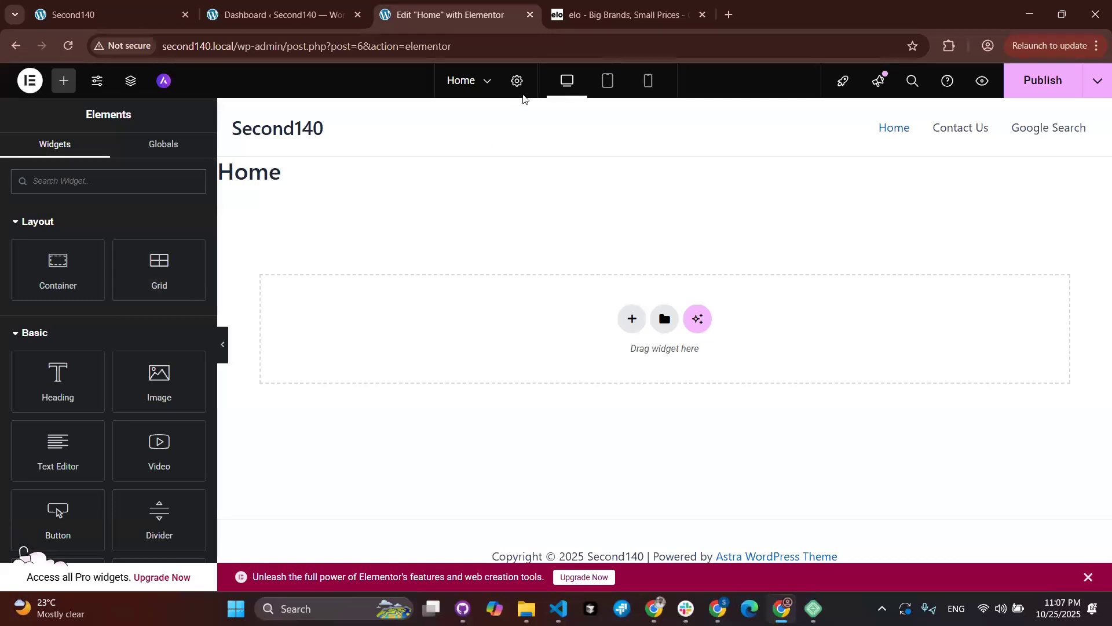
Step: Hide the Home page title, set the layout to Elementor Full Width, and publish
left_click(516, 81)
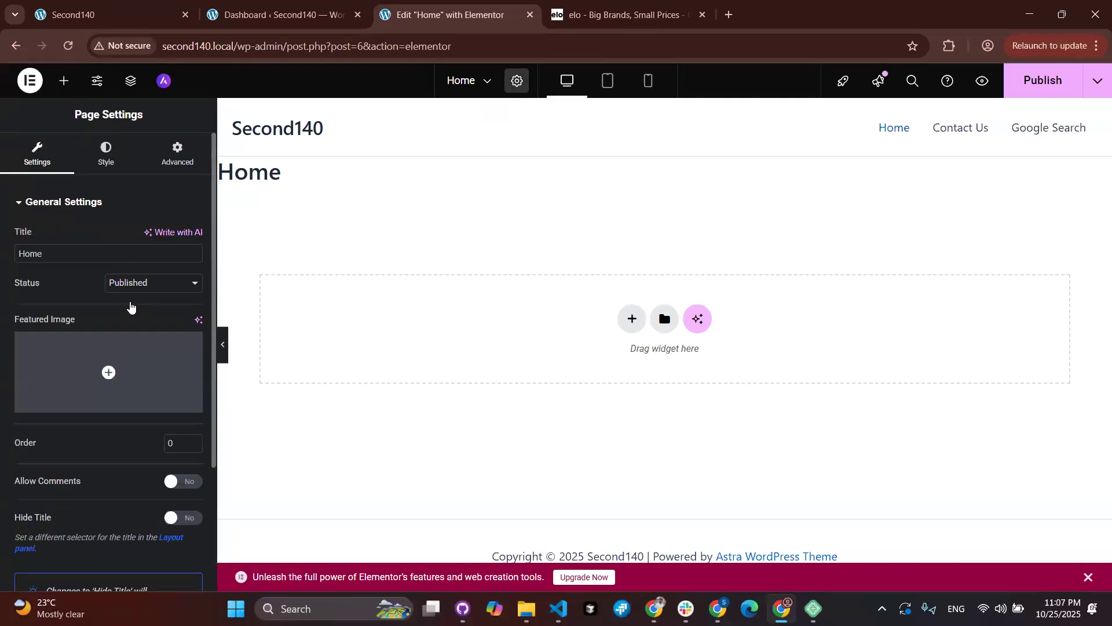
scroll(130, 307, "down", 3)
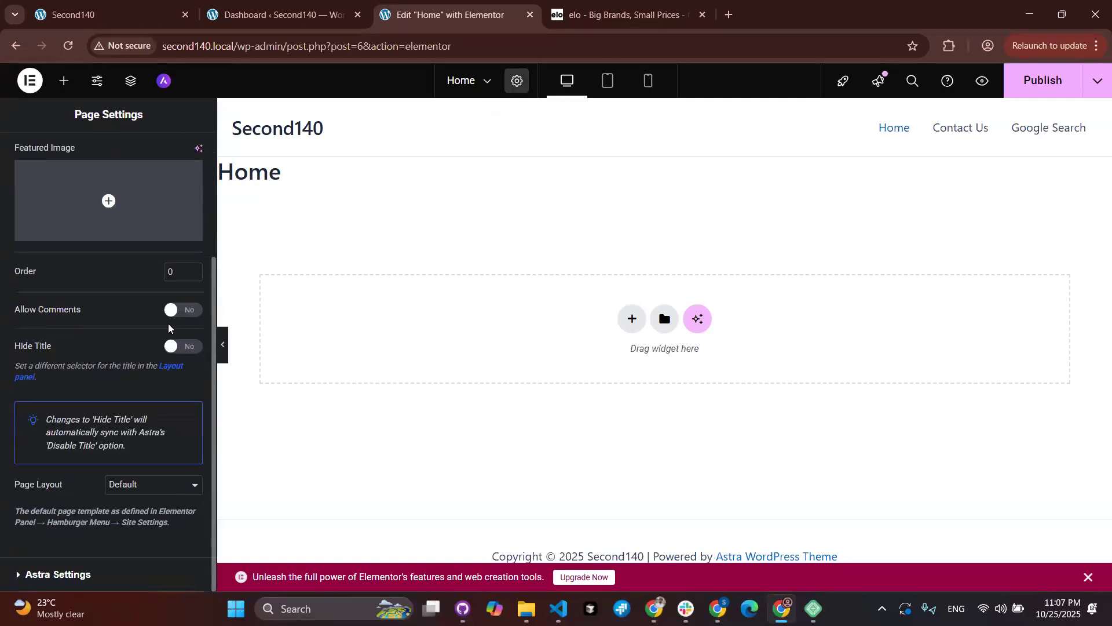
left_click(186, 348)
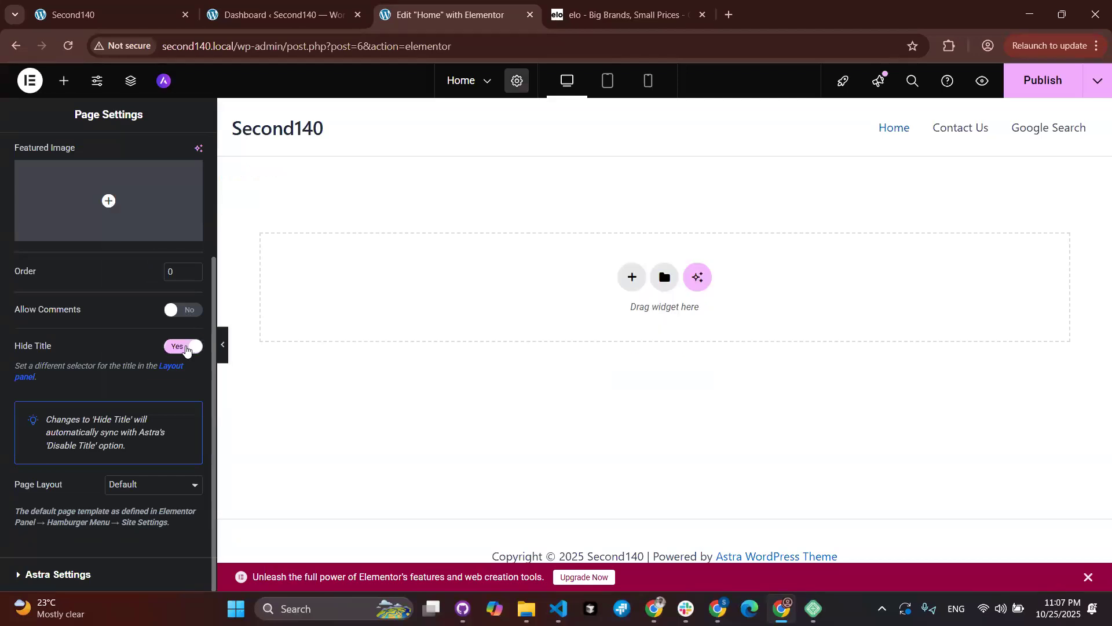
left_click(175, 484)
left_click(167, 540)
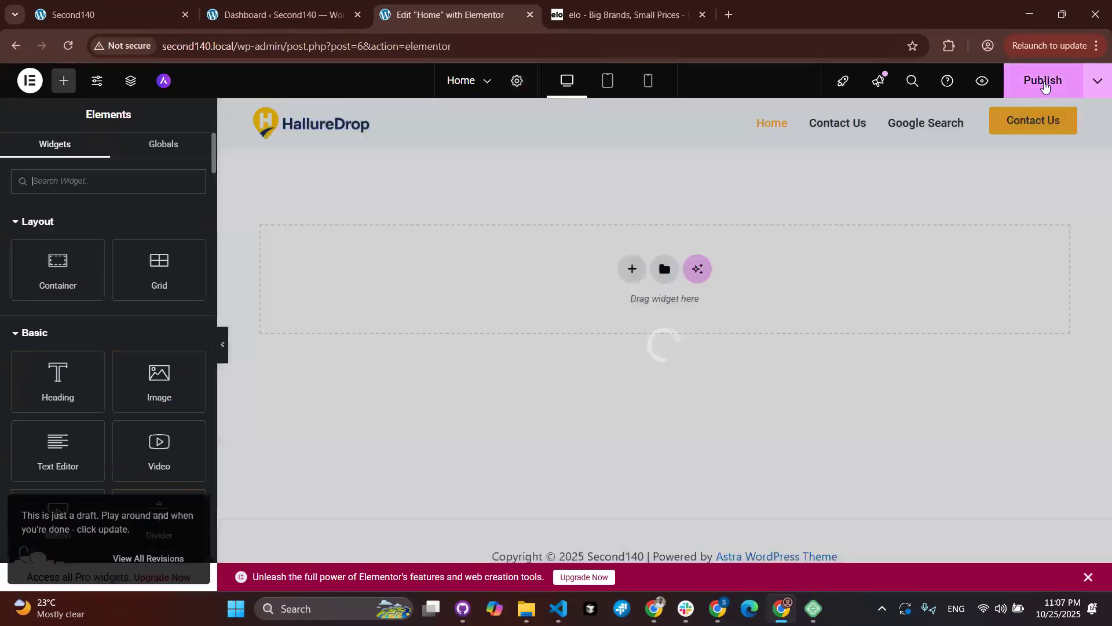
left_click(1045, 85)
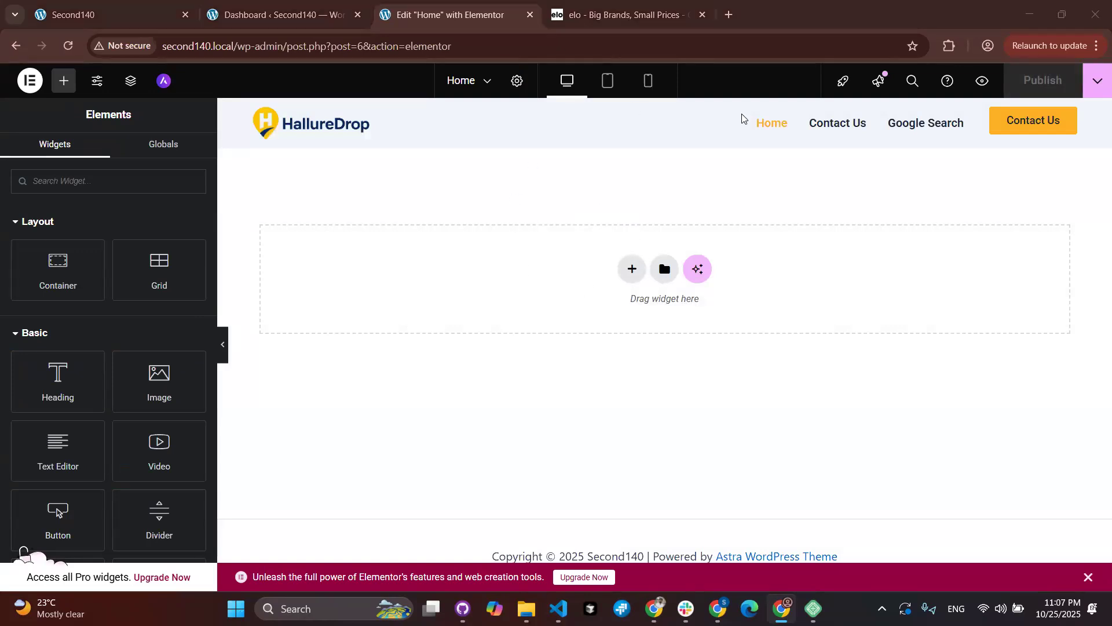
Step: Add a single-column flexbox container, then search widgets for 'slide' and clear the search
left_click(632, 272)
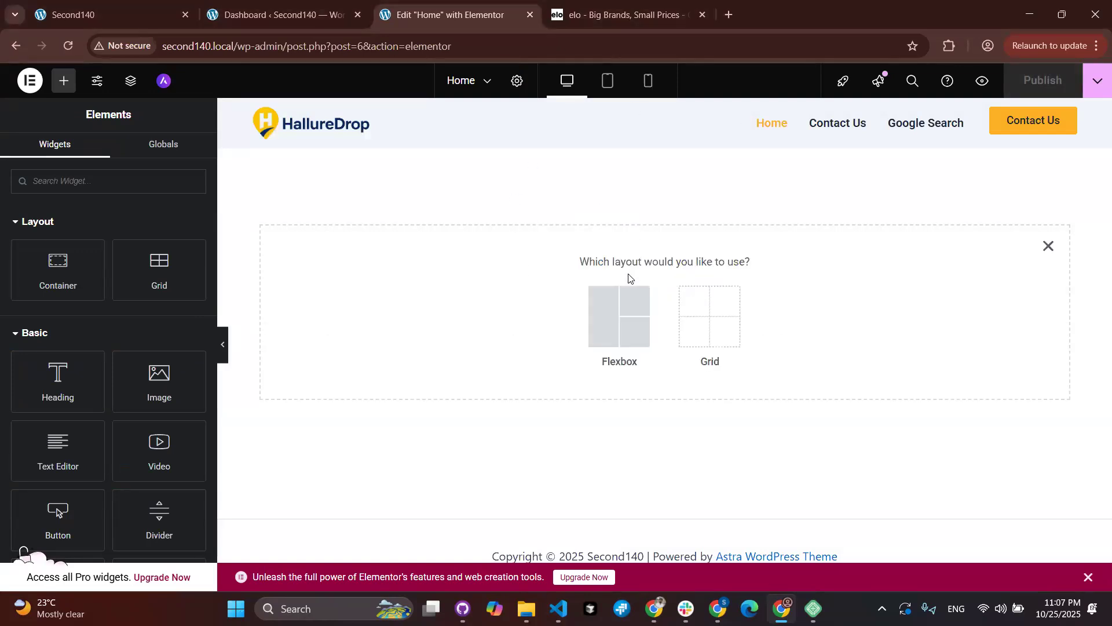
left_click(601, 313)
left_click(464, 313)
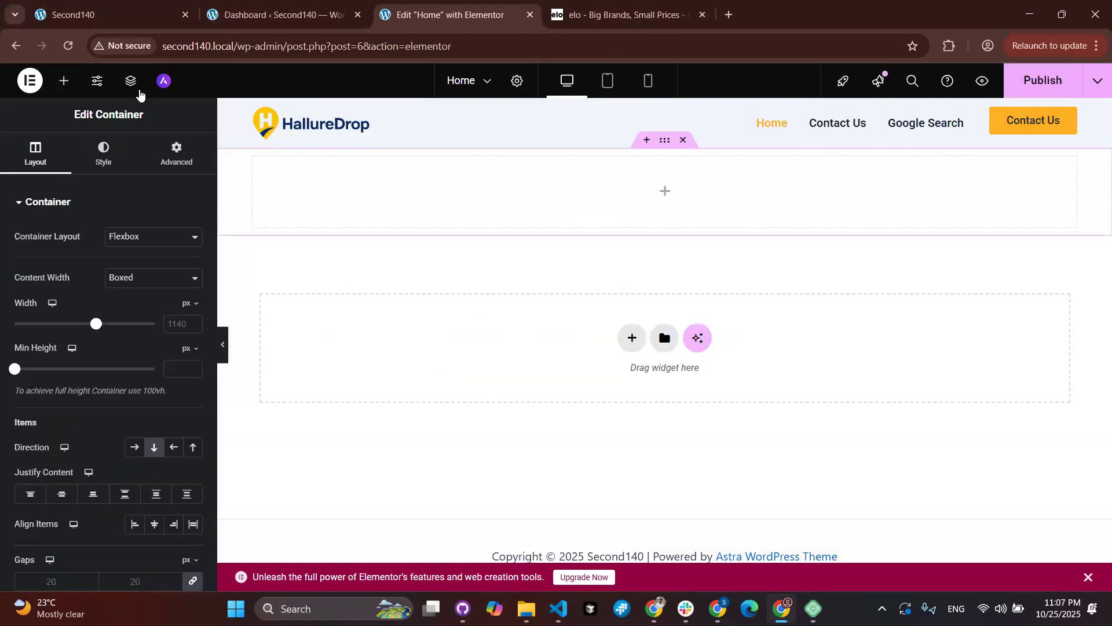
left_click(64, 80)
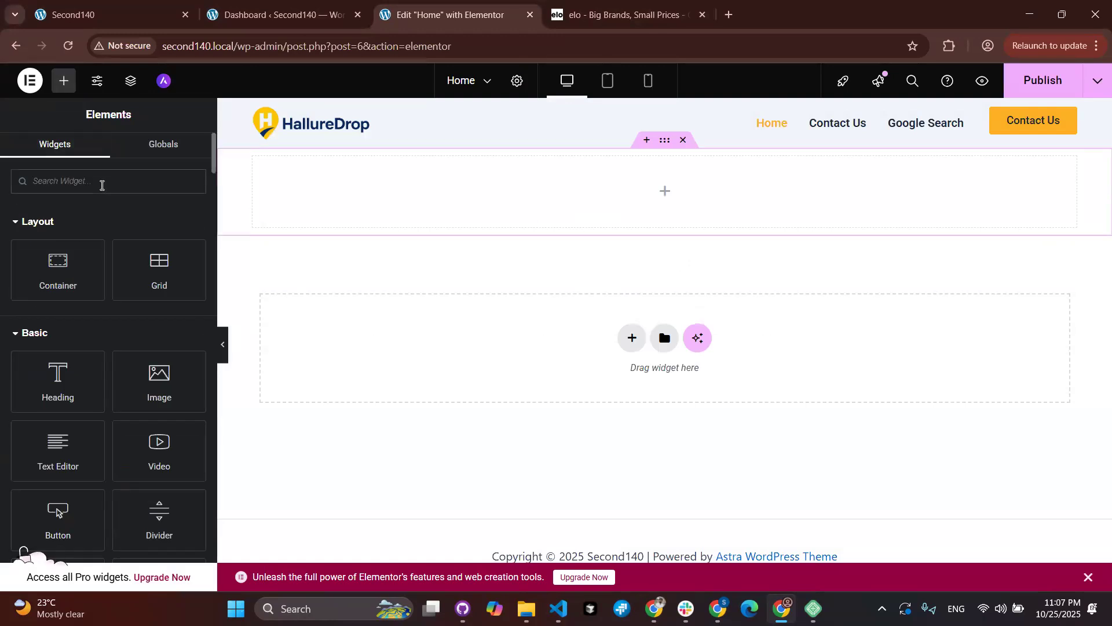
type("slide")
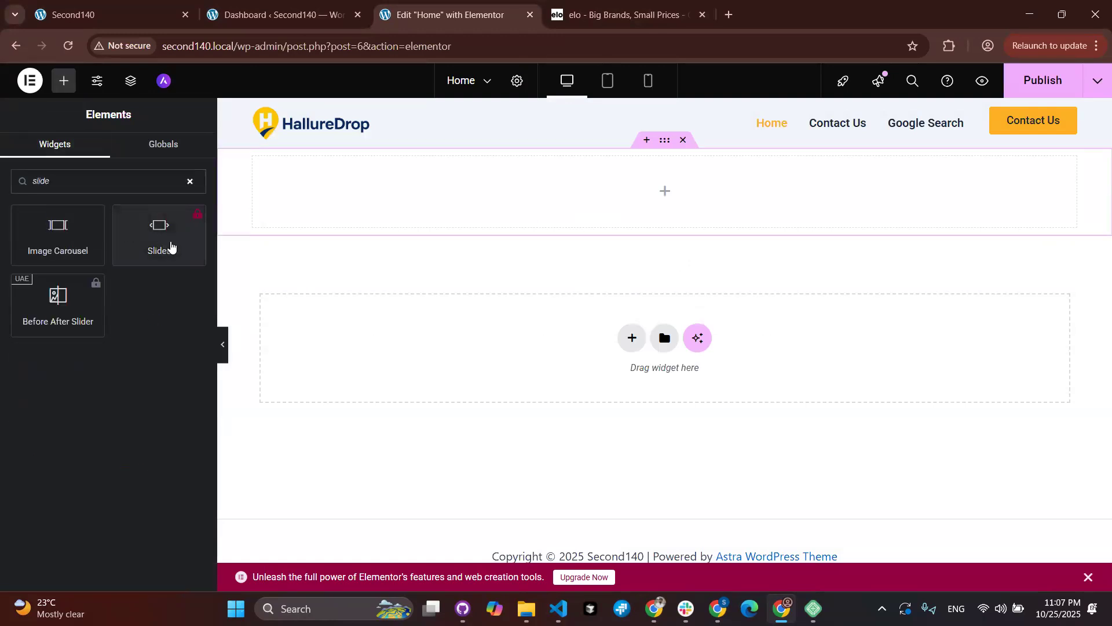
left_click(191, 182)
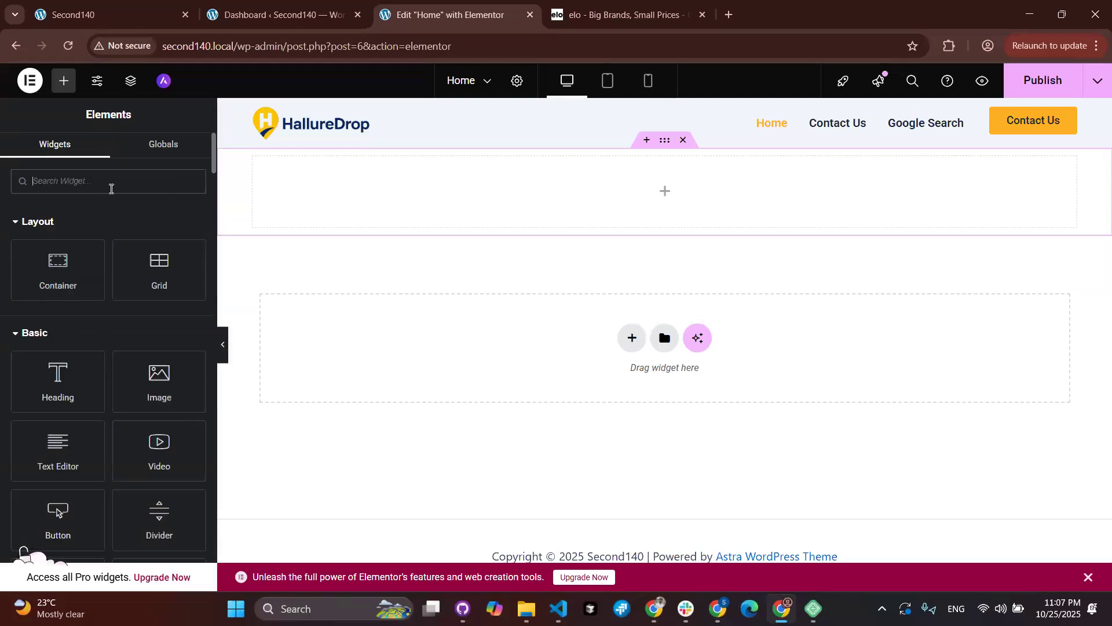
Step: Look over the UAE and Templates admin menus, return to the Home editor, and open a new tab
left_click(284, 15)
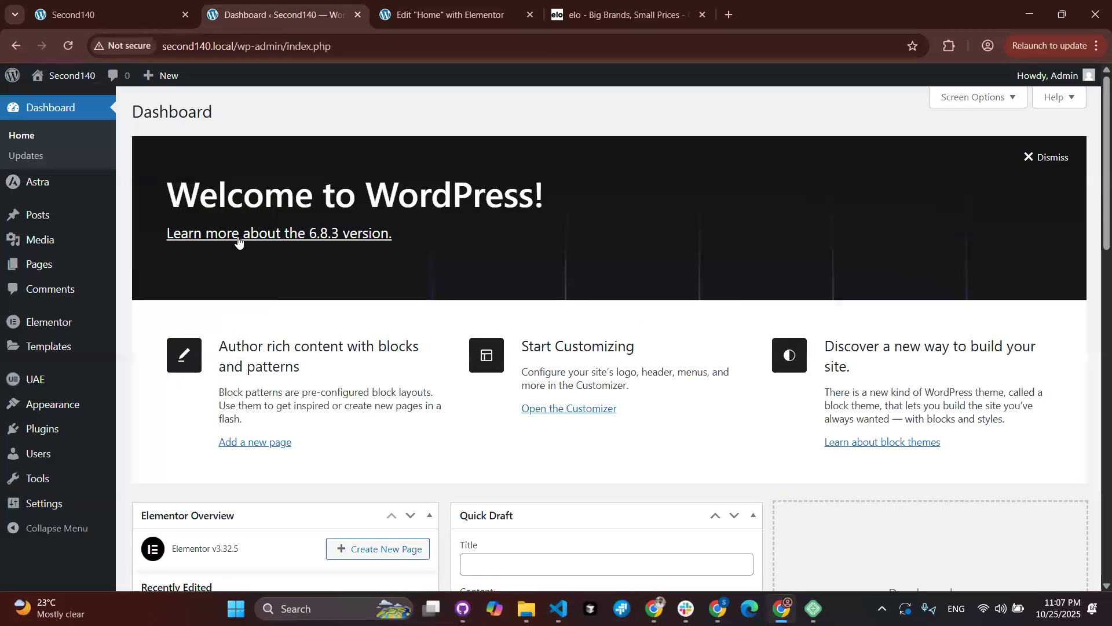
mouse_move(20, 386)
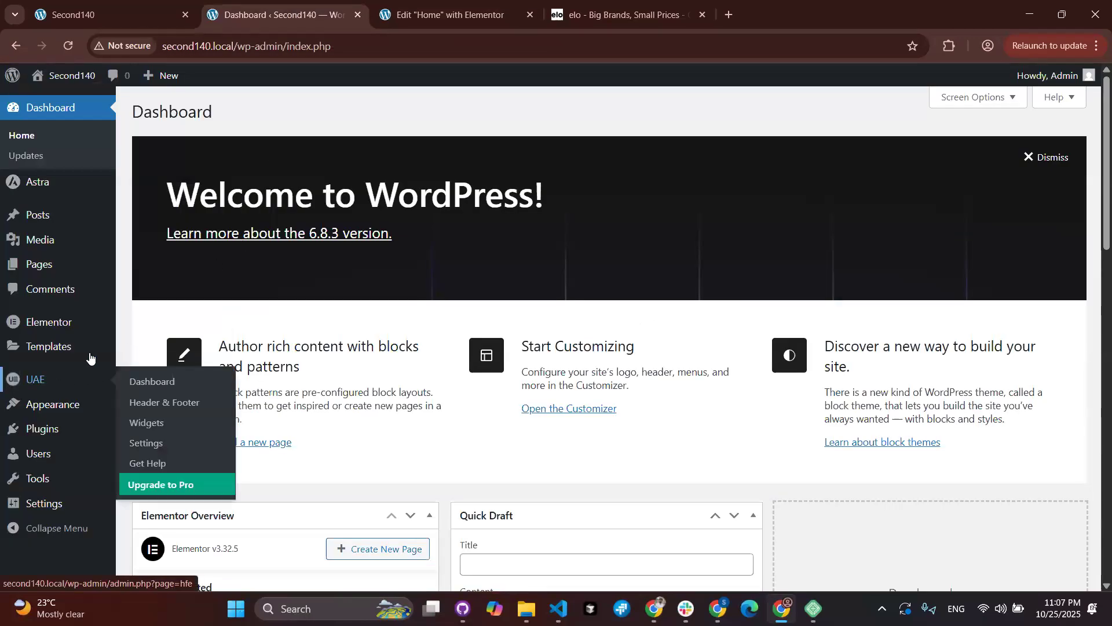
mouse_move(103, 346)
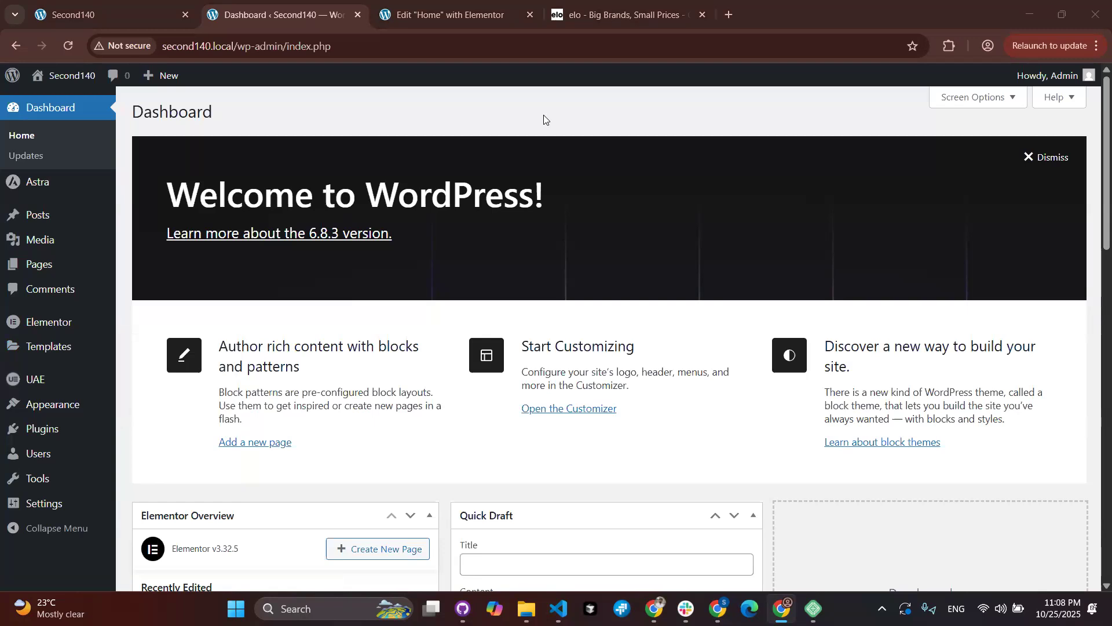
left_click(461, 11)
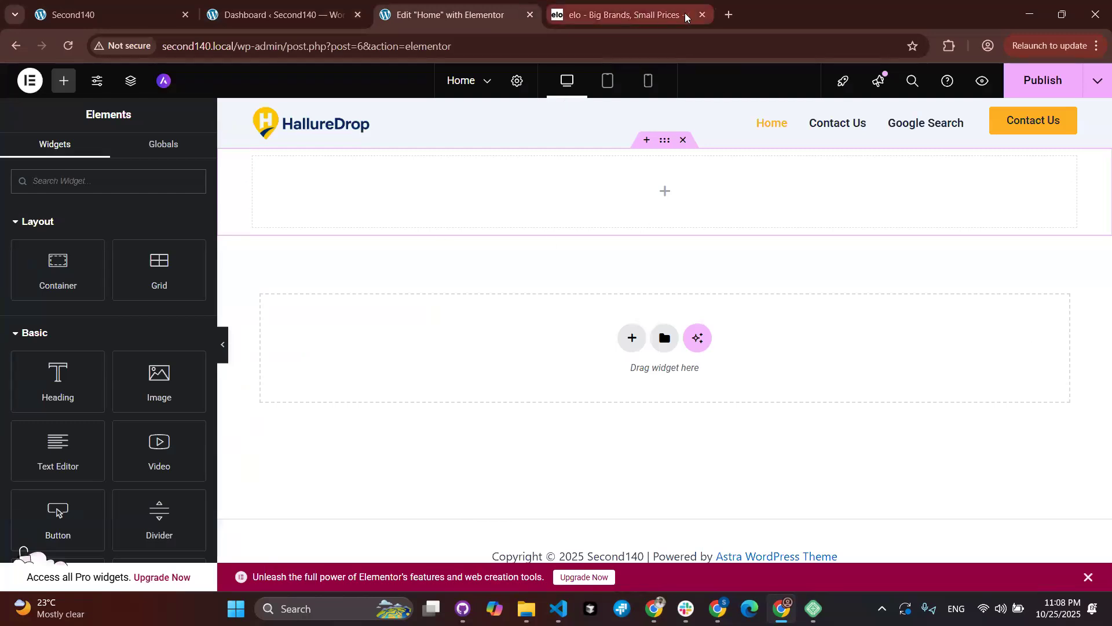
key("ctrl+t")
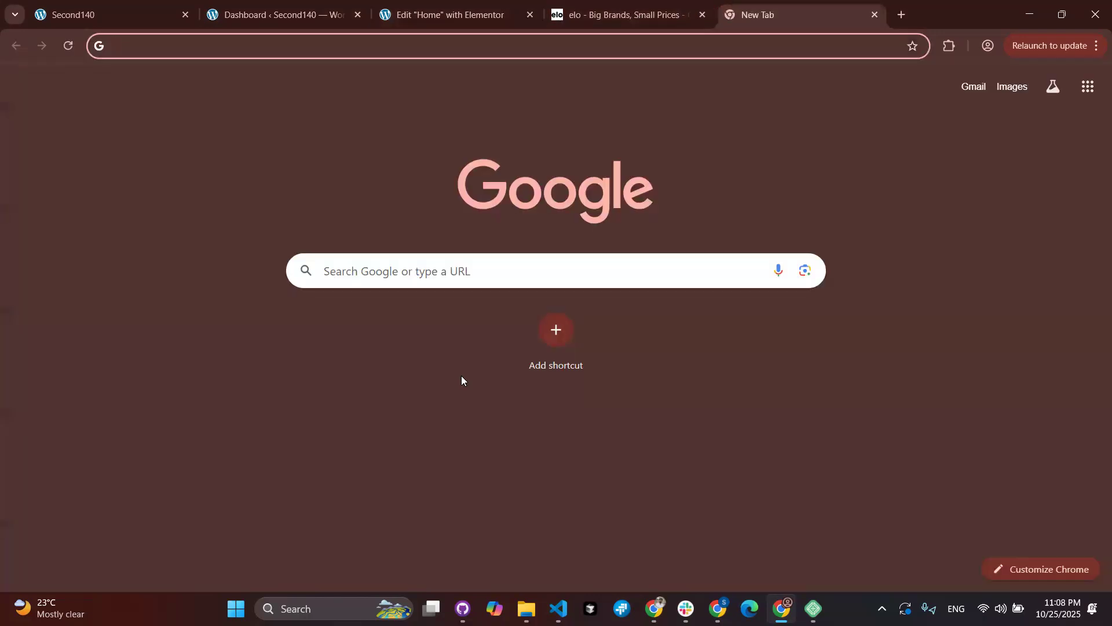
Step: Load proelements.org, read through its About section, then return to the Home page editor
type("proelements")
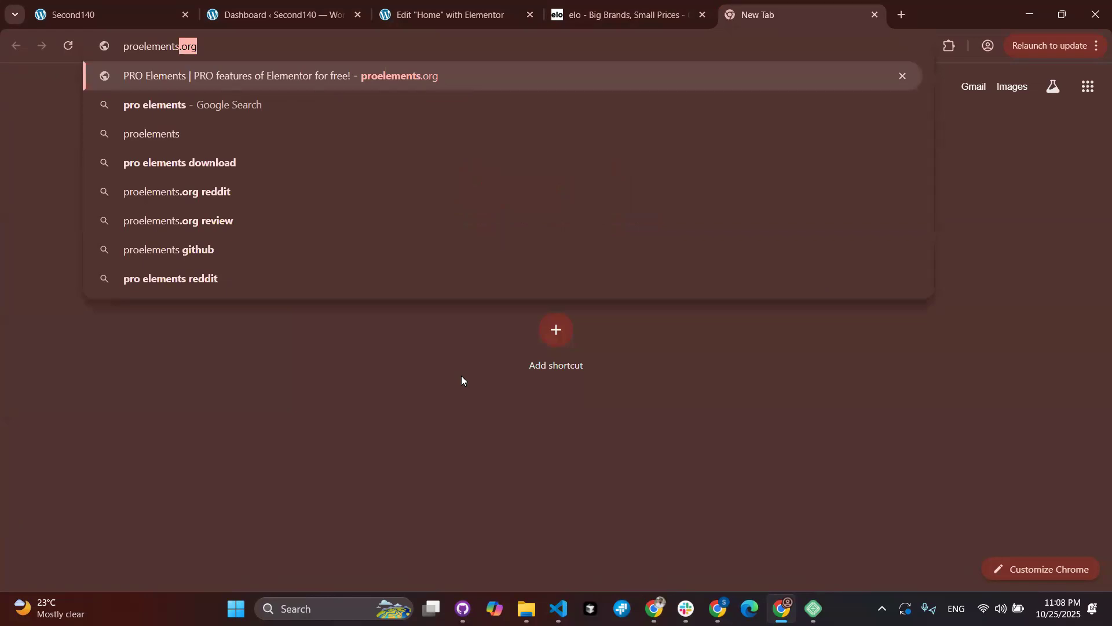
key("Return")
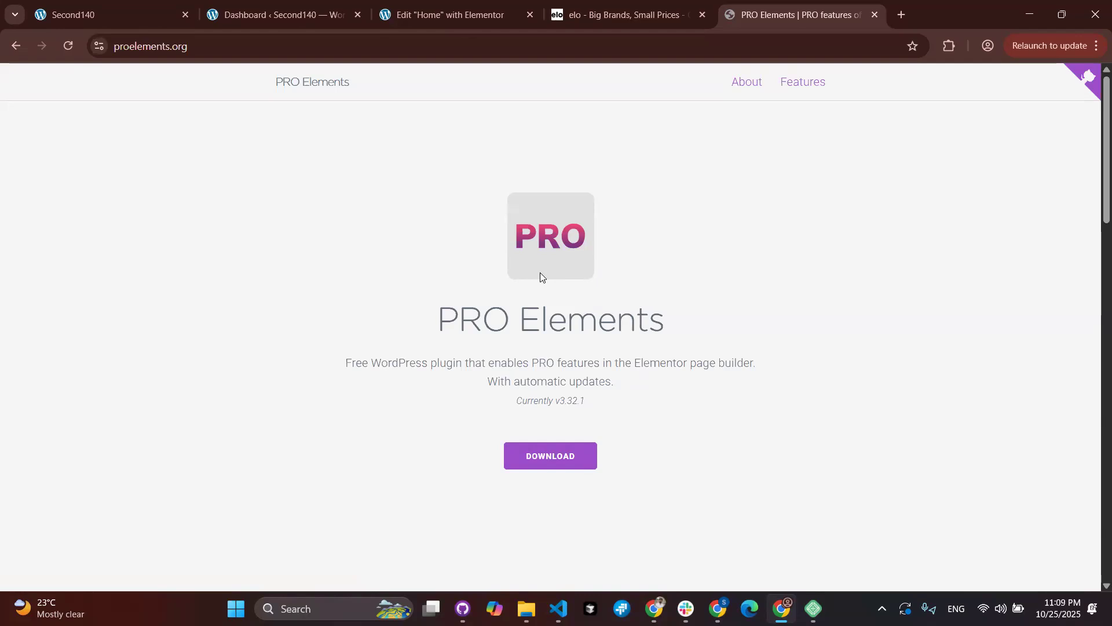
scroll(539, 273, "down", 10)
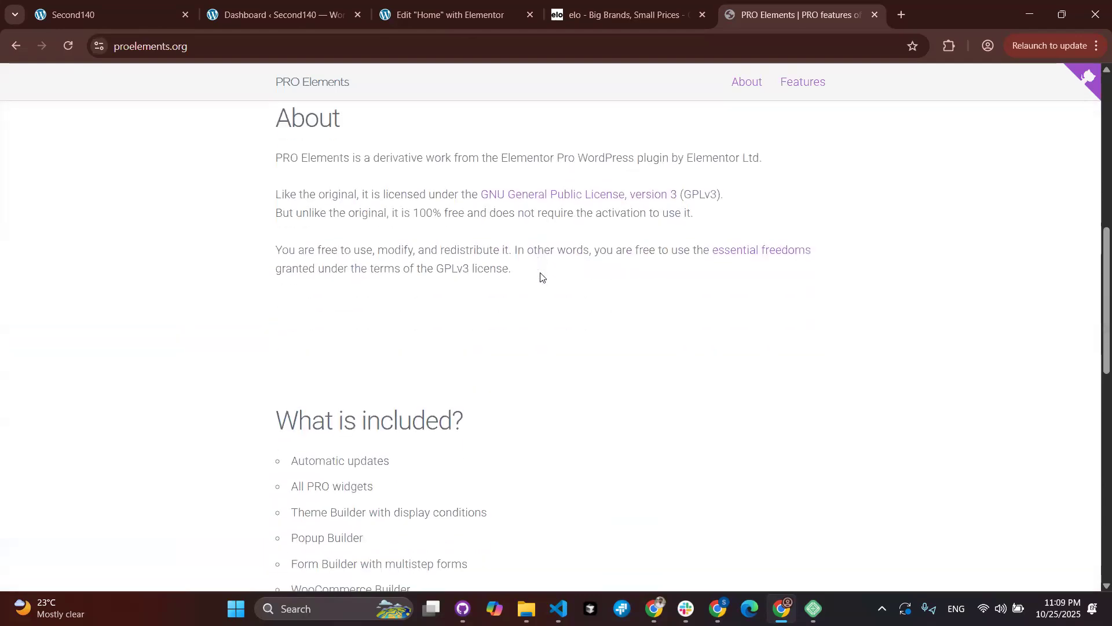
scroll(540, 277, "up", 1)
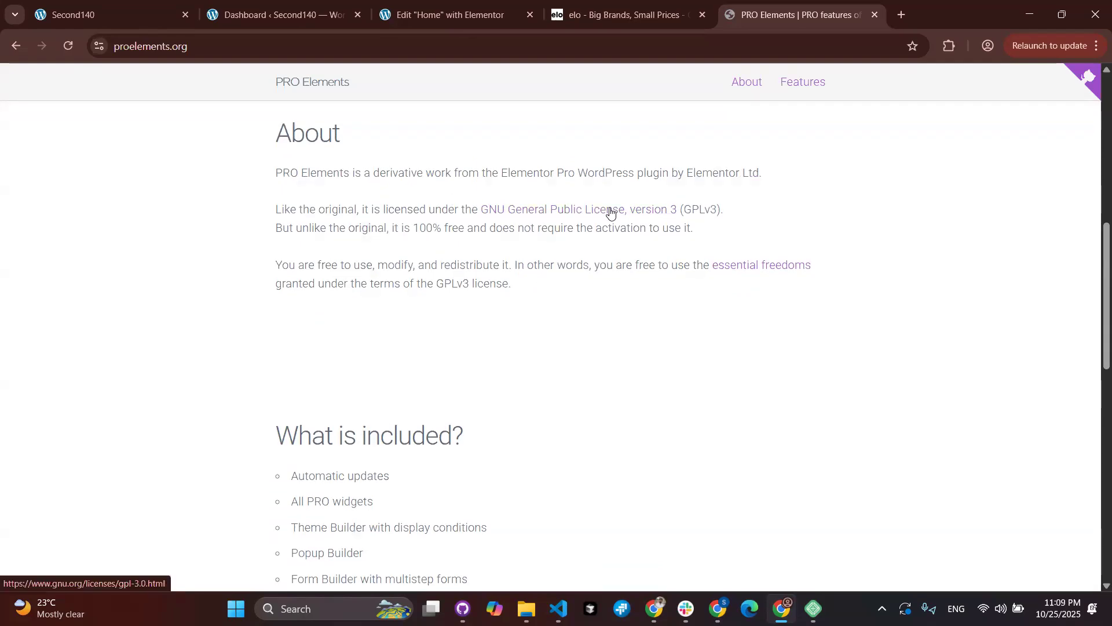
scroll(611, 212, "up", 1)
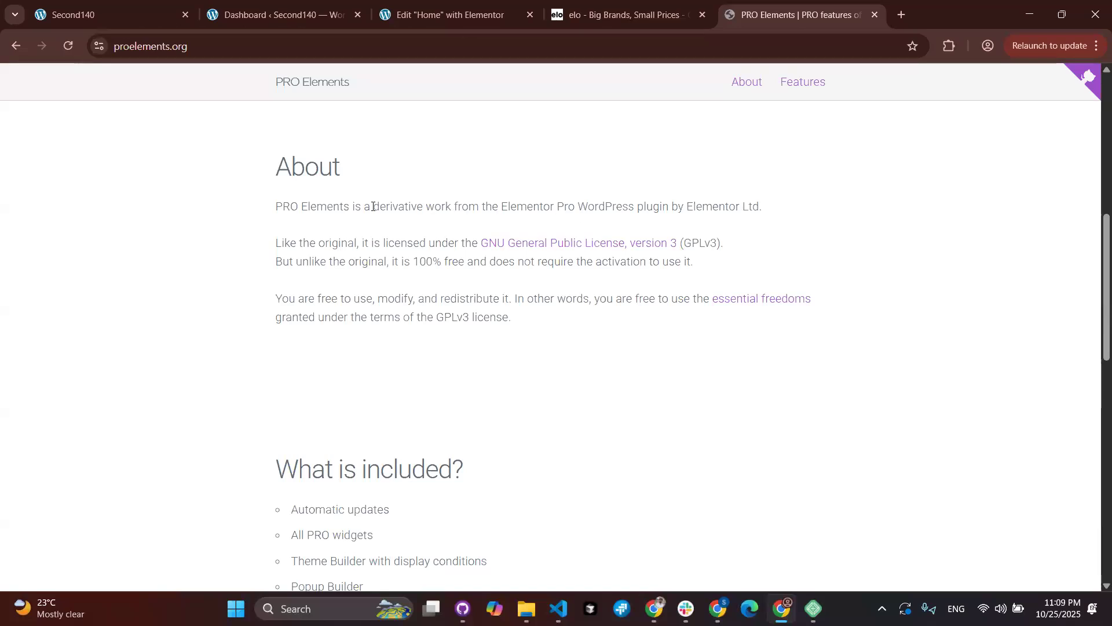
scroll(372, 206, "up", 8)
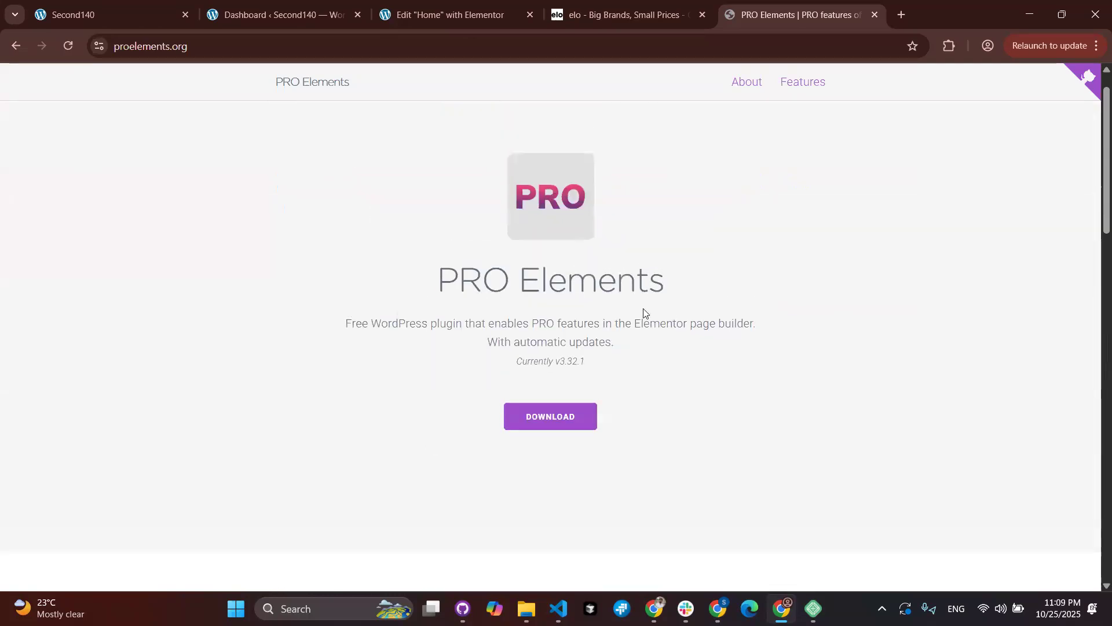
left_click(450, 16)
scroll(149, 372, "down", 5)
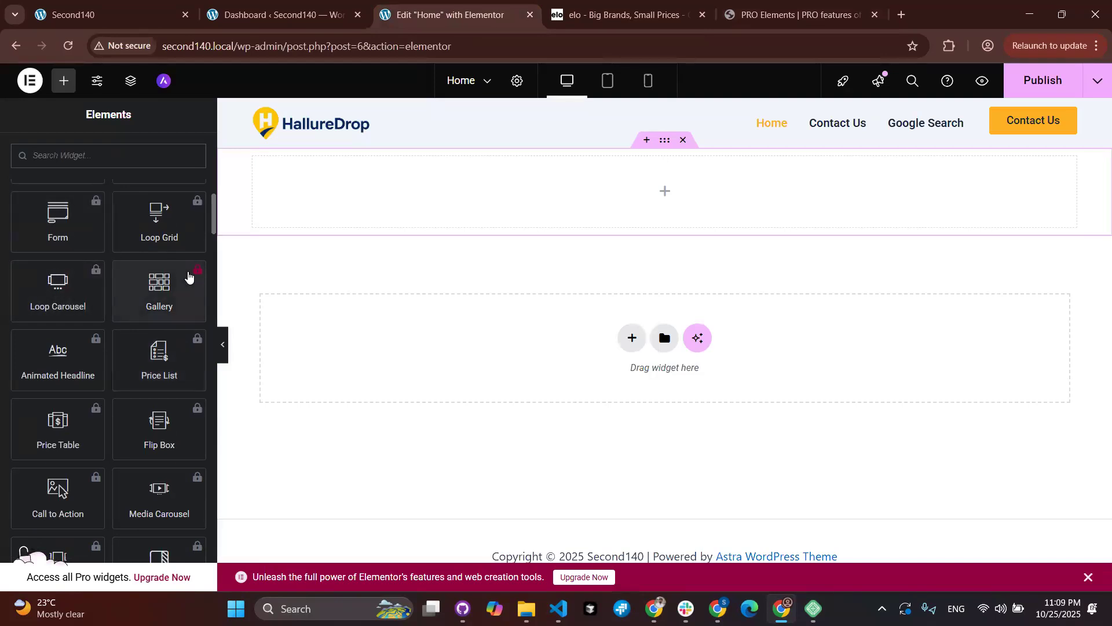
Step: Scroll through the Elementor widget categories, then switch to the WordPress Dashboard
scroll(80, 356, "down", 12)
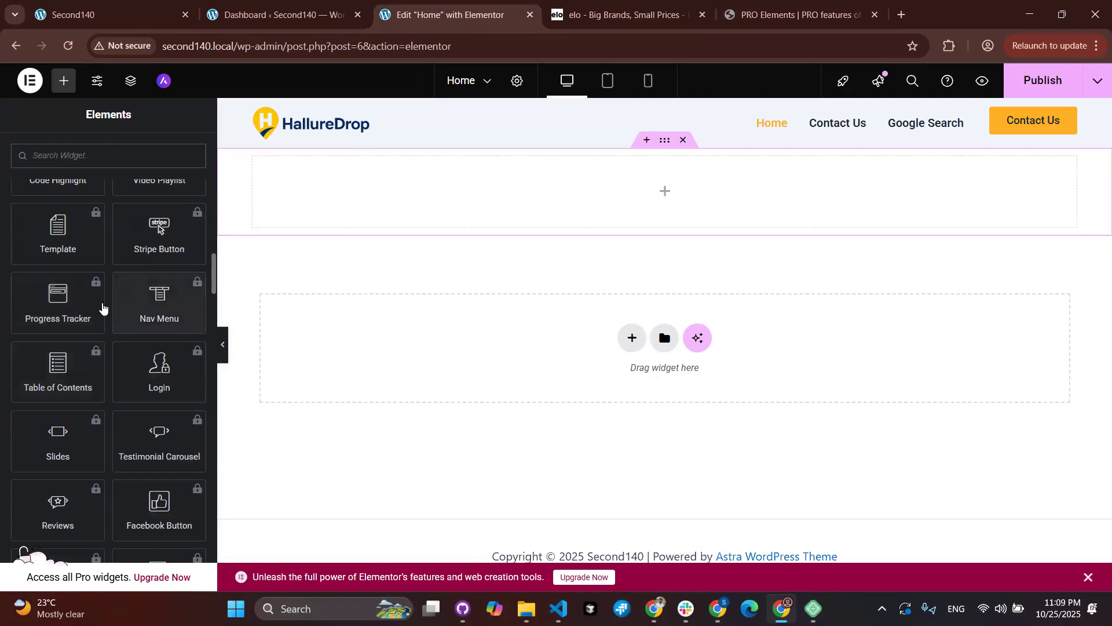
scroll(182, 415, "down", 1)
scroll(182, 414, "down", 15)
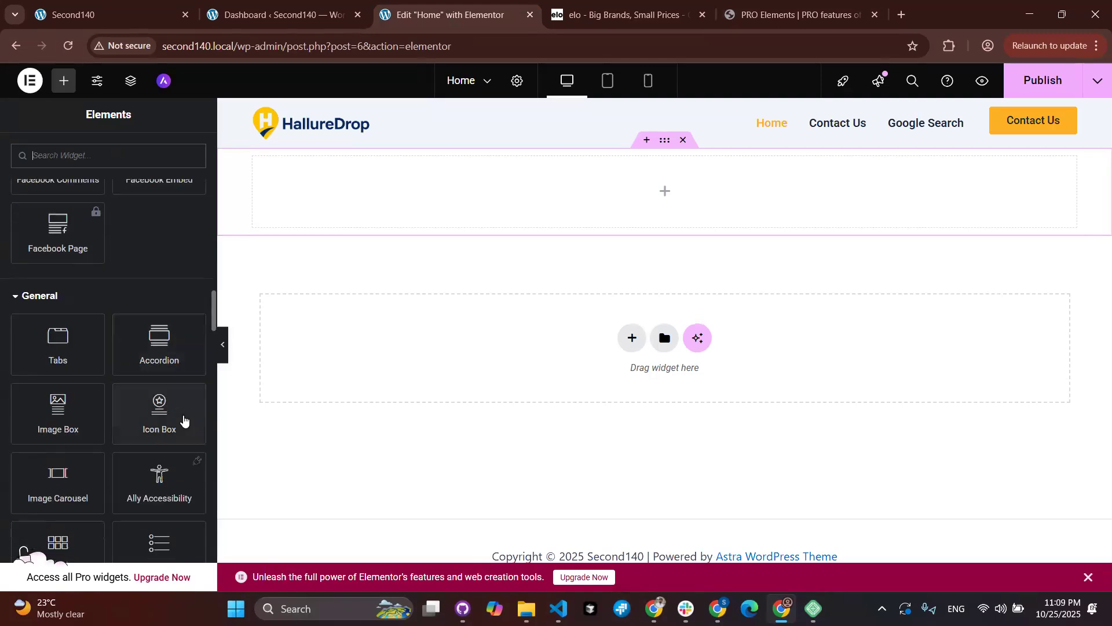
scroll(183, 415, "down", 6)
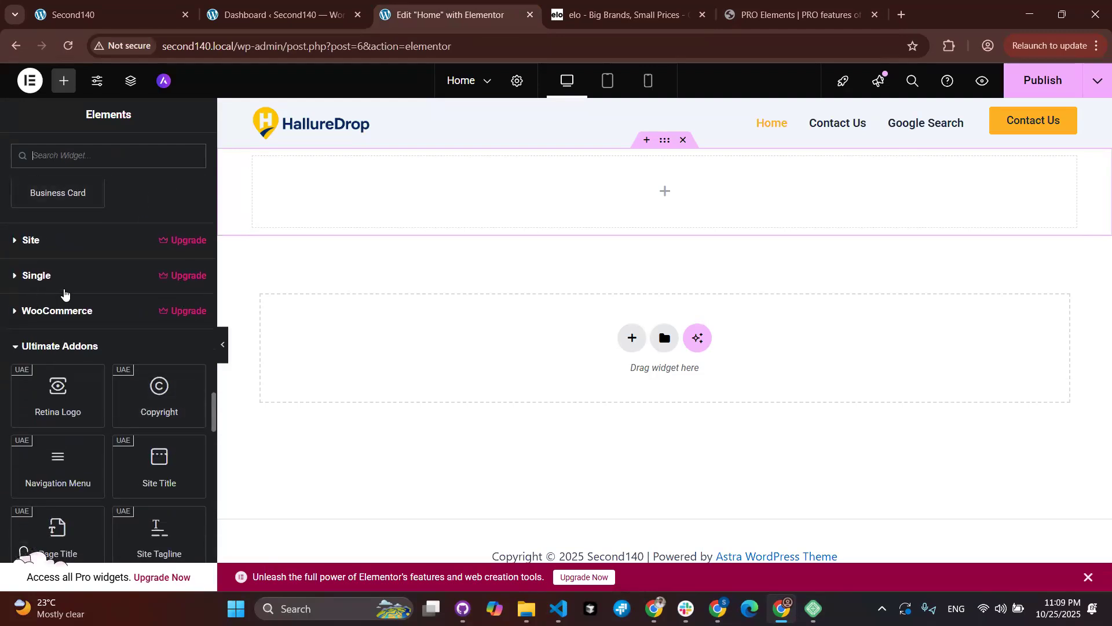
scroll(65, 292, "up", 5)
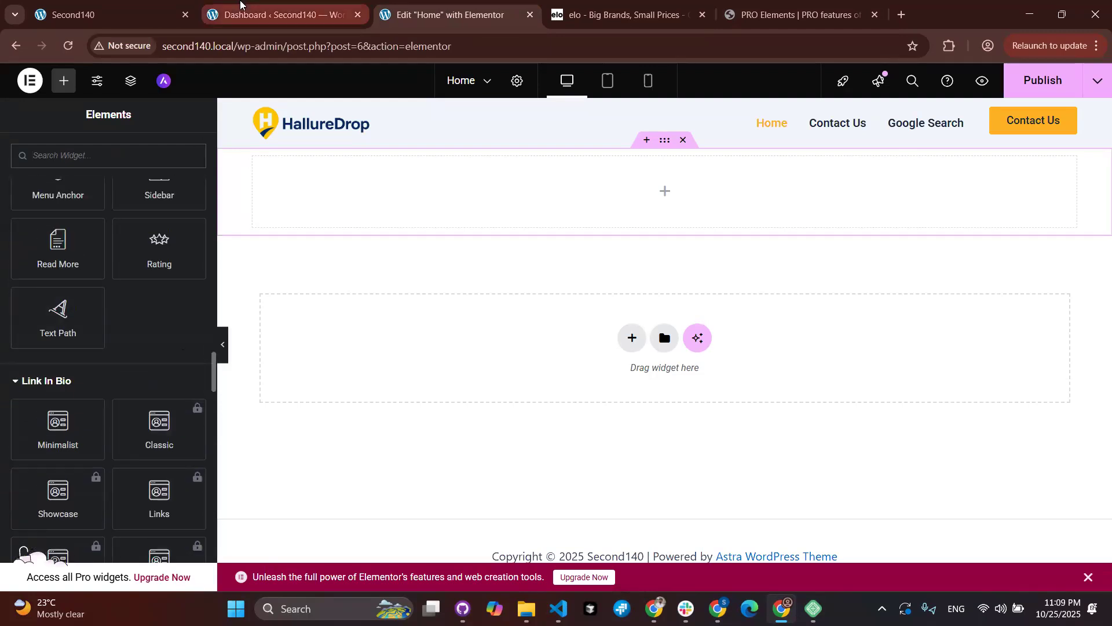
left_click(241, 5)
mouse_move(53, 347)
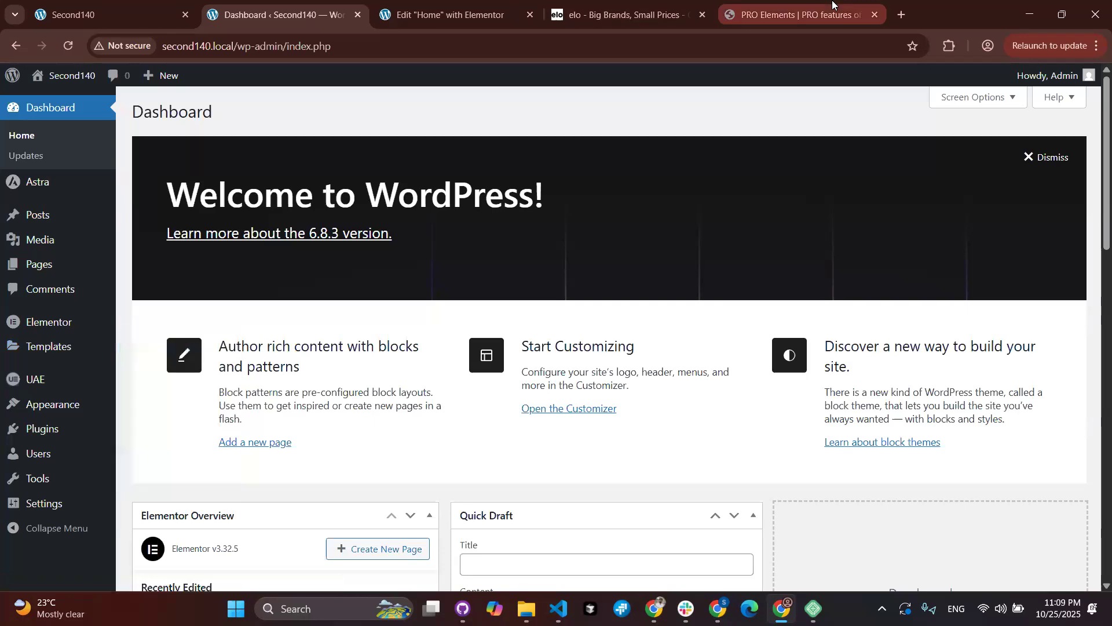
Step: Review the PRO Elements plugin page, switching back and forth with the WordPress Dashboard
left_click(793, 15)
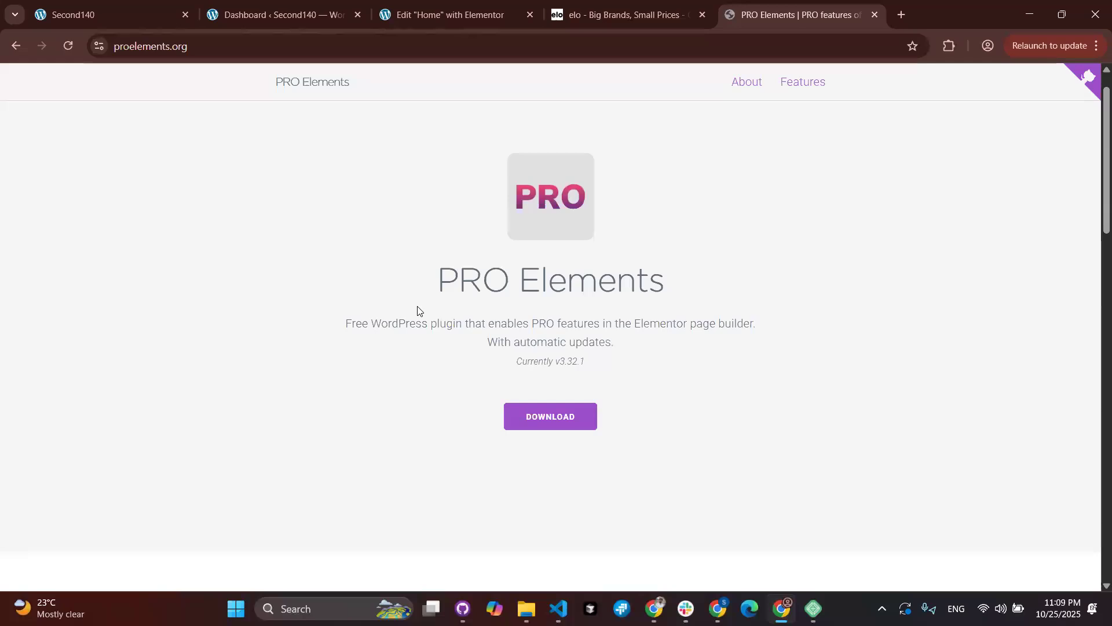
scroll(419, 311, "up", 1)
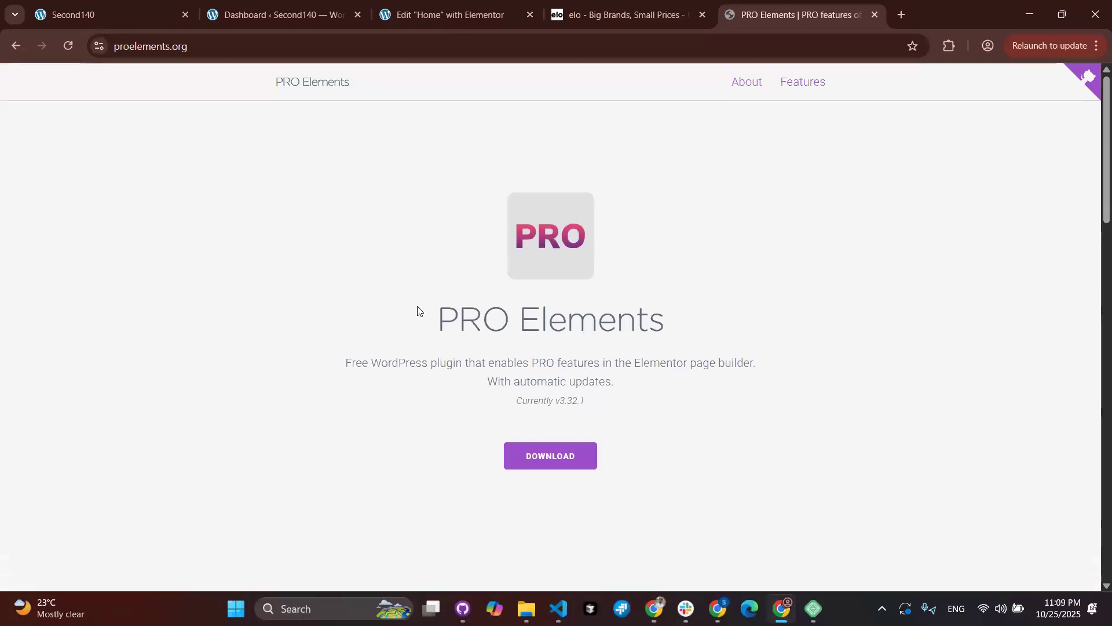
scroll(419, 311, "down", 4)
left_click(293, 4)
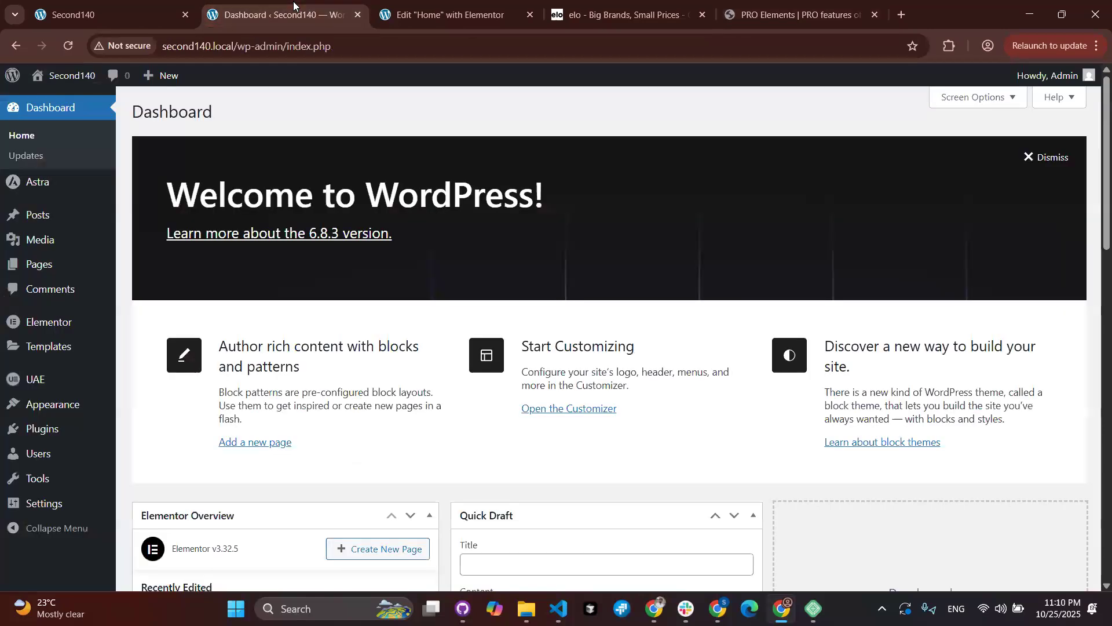
left_click(800, 15)
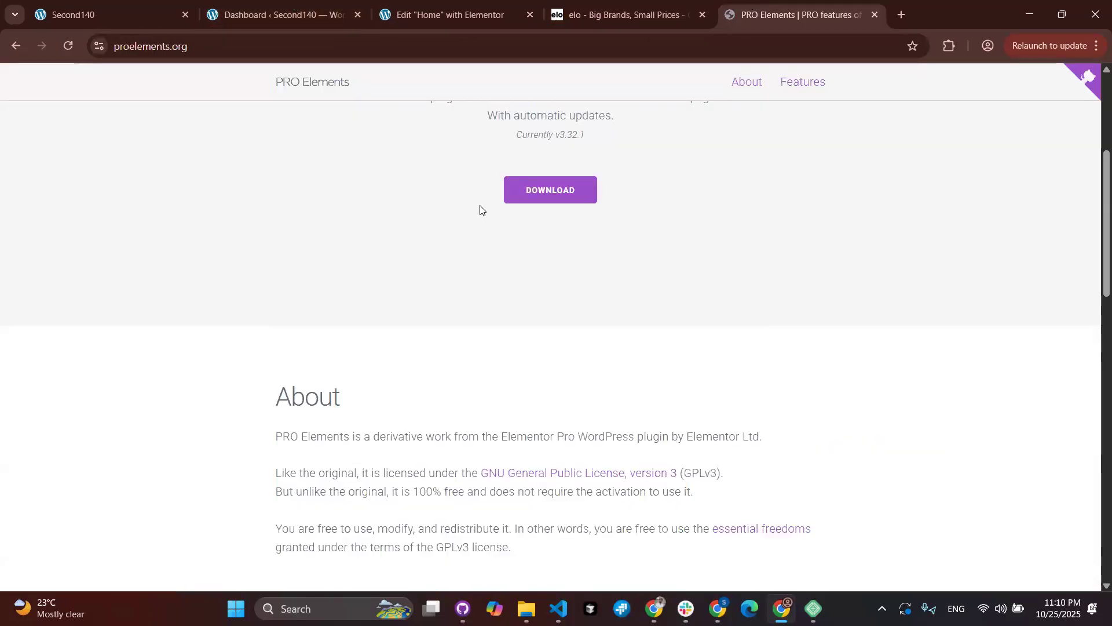
scroll(480, 210, "up", 4)
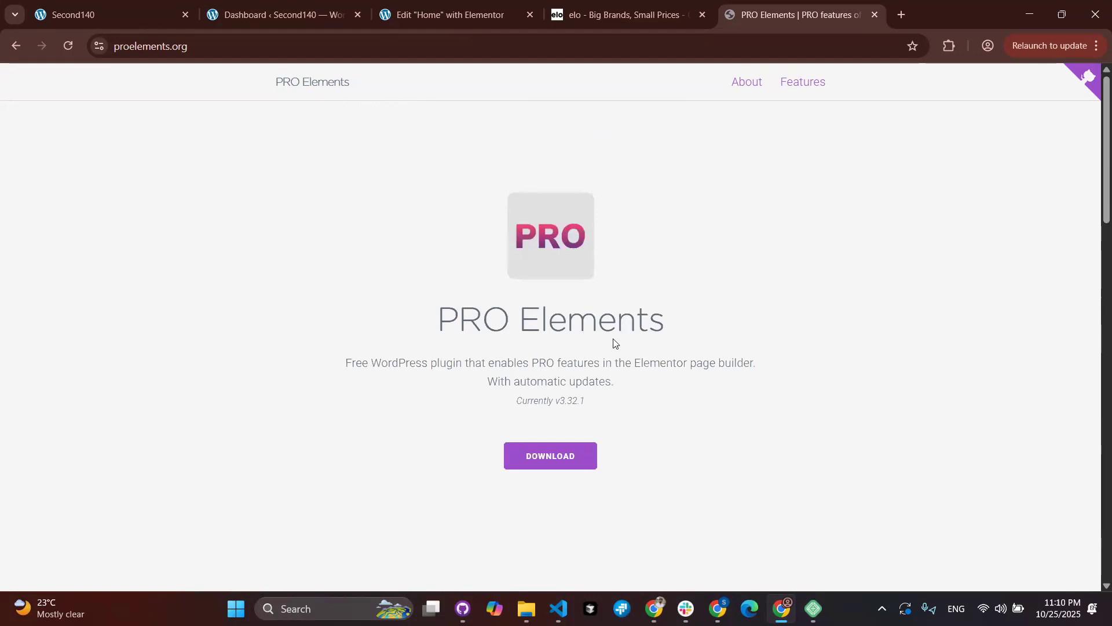
left_click(288, 14)
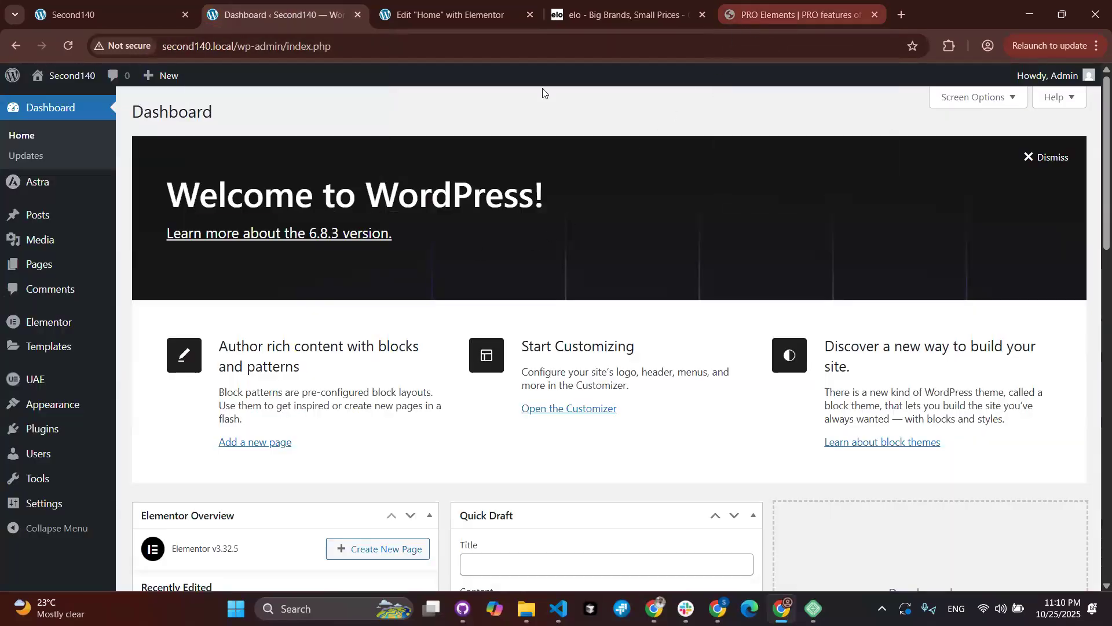
mouse_move(24, 386)
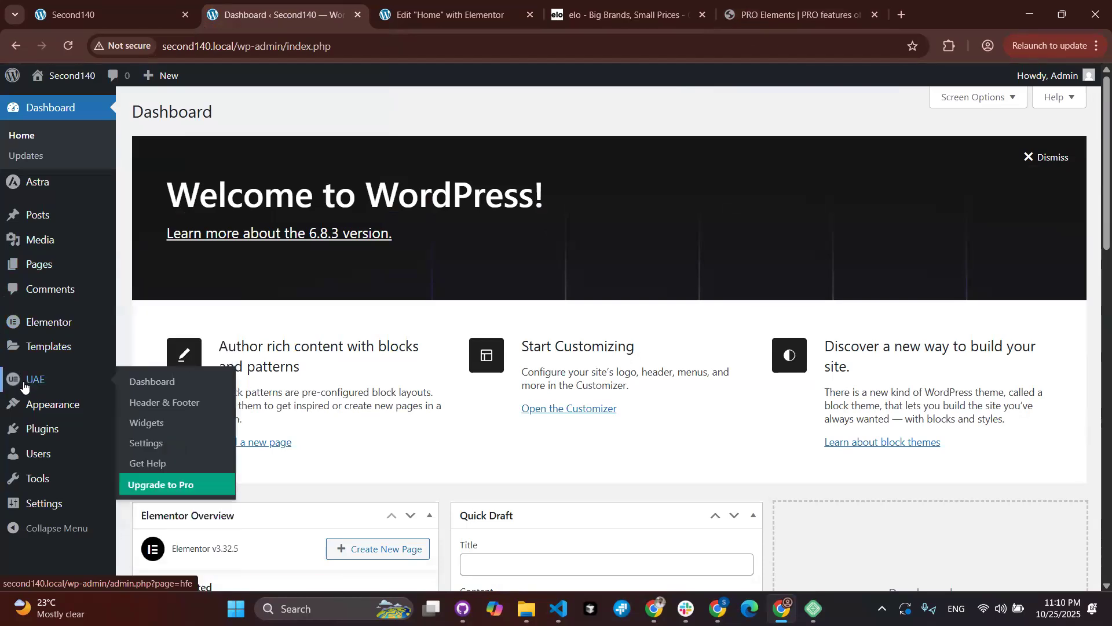
left_click(766, 22)
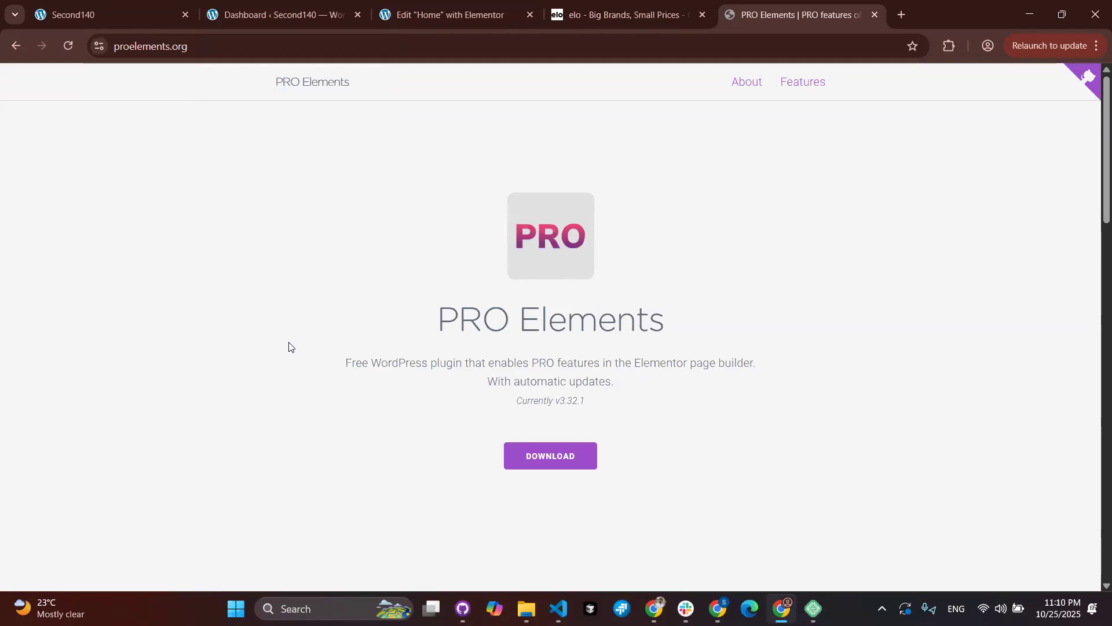
Step: Return to the Home page editor and scroll over its still-empty container
left_click(462, 4)
scroll(157, 429, "down", 4)
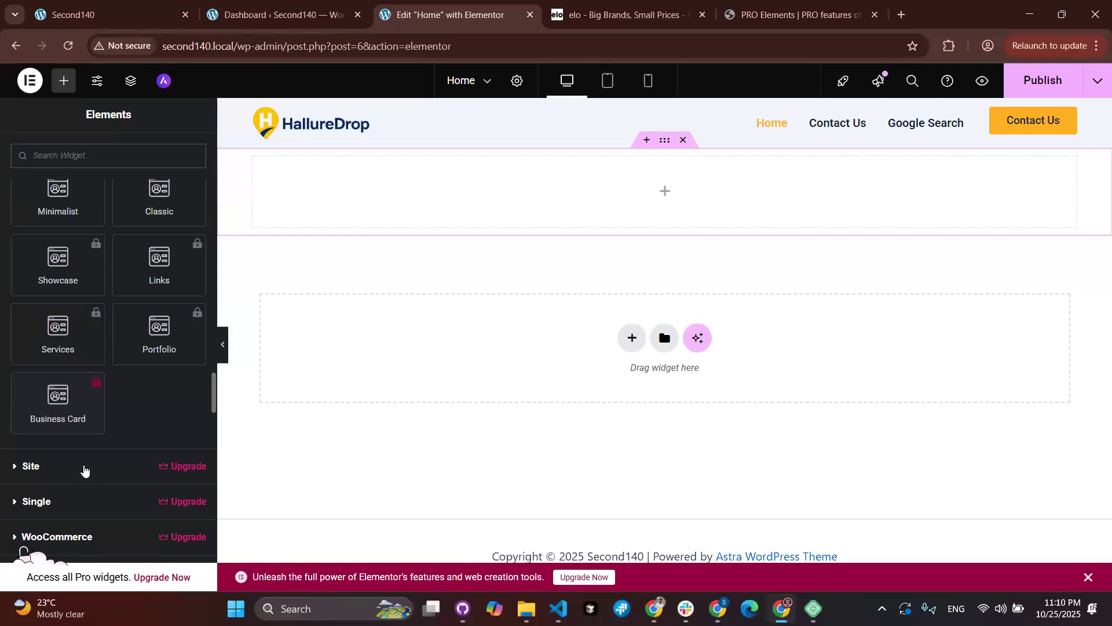
scroll(86, 463, "down", 2)
scroll(126, 370, "up", 10)
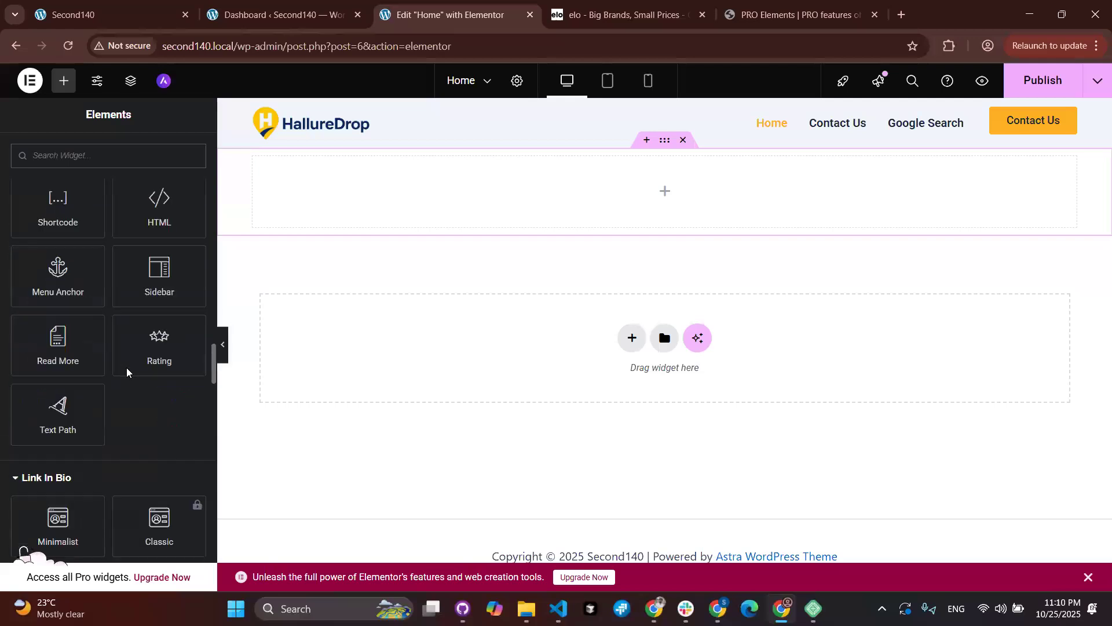
scroll(127, 367, "up", 3)
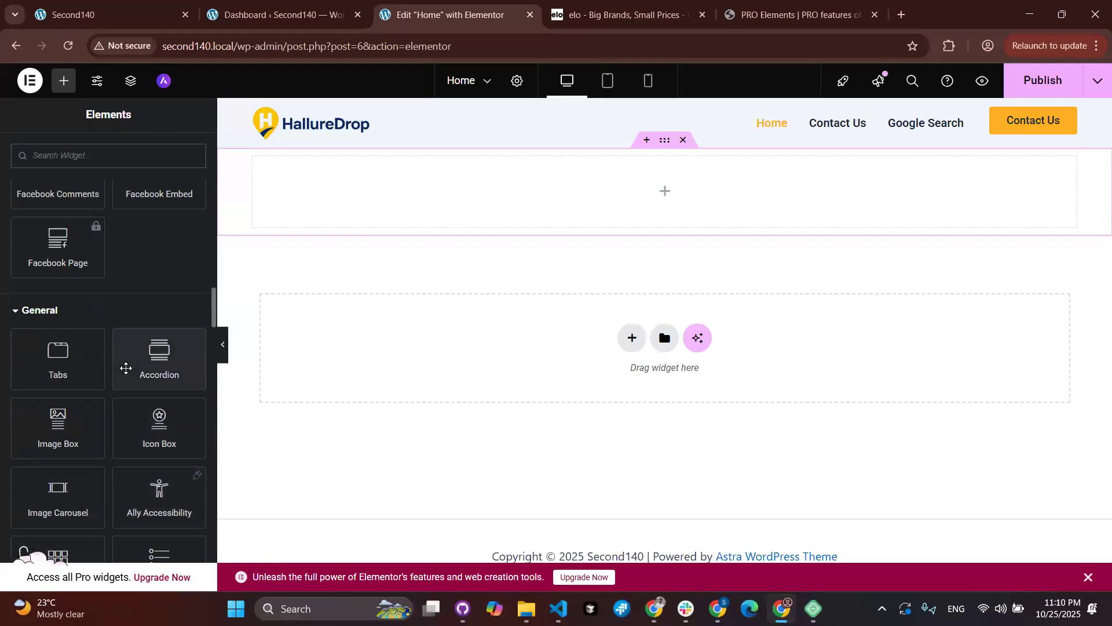